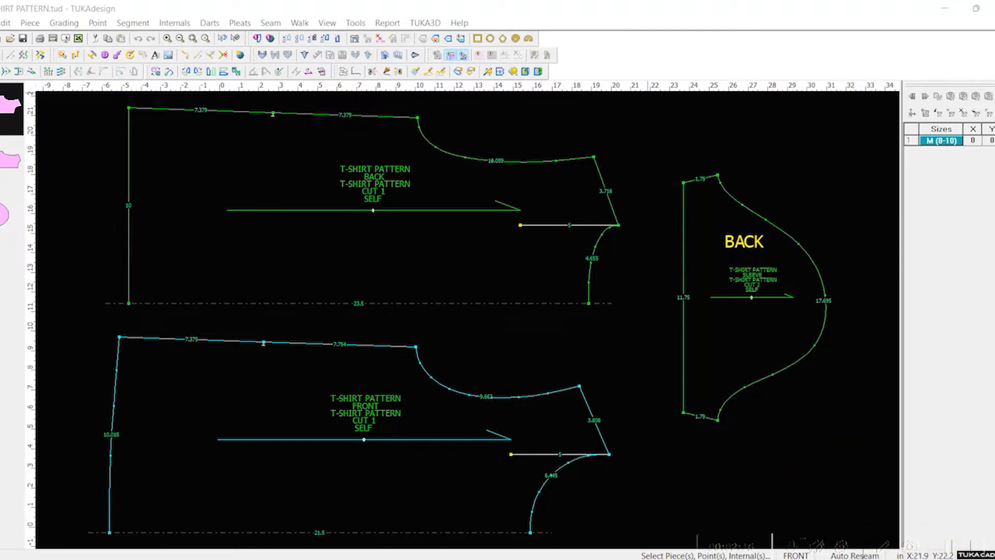
Step: Bring up the T-Shirt Graded Spec Page in Excel and review its body, shoulder, neck, armhole and sleeve measurements
{"action": "left_click_drag", "start_coordinate": [673, 0], "coordinate": [487, 95]}
{"action": "scroll", "coordinate": [539, 349], "scroll_direction": "down", "scroll_amount": 1}
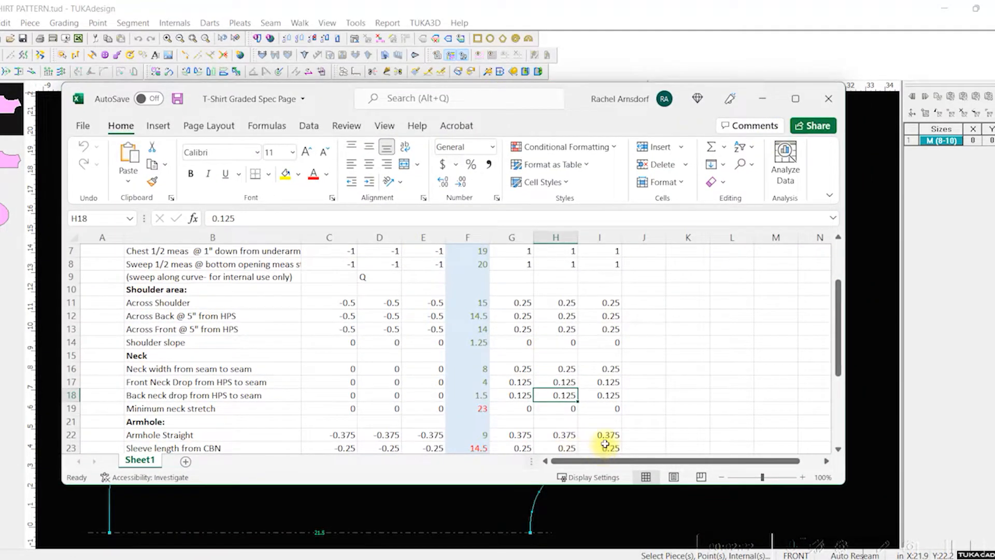
{"action": "scroll", "coordinate": [494, 342], "scroll_direction": "down", "scroll_amount": 2}
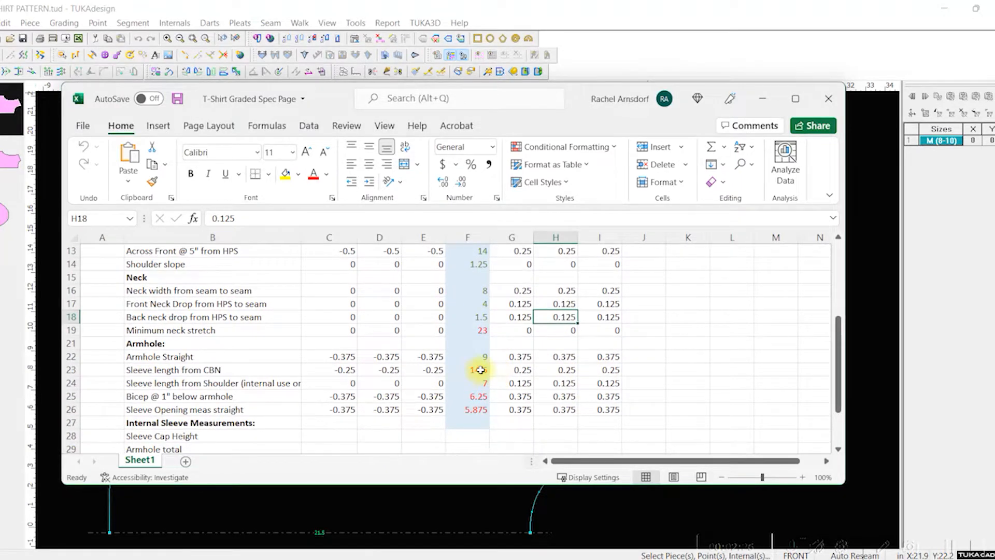
{"action": "scroll", "coordinate": [467, 365], "scroll_direction": "up", "scroll_amount": 3}
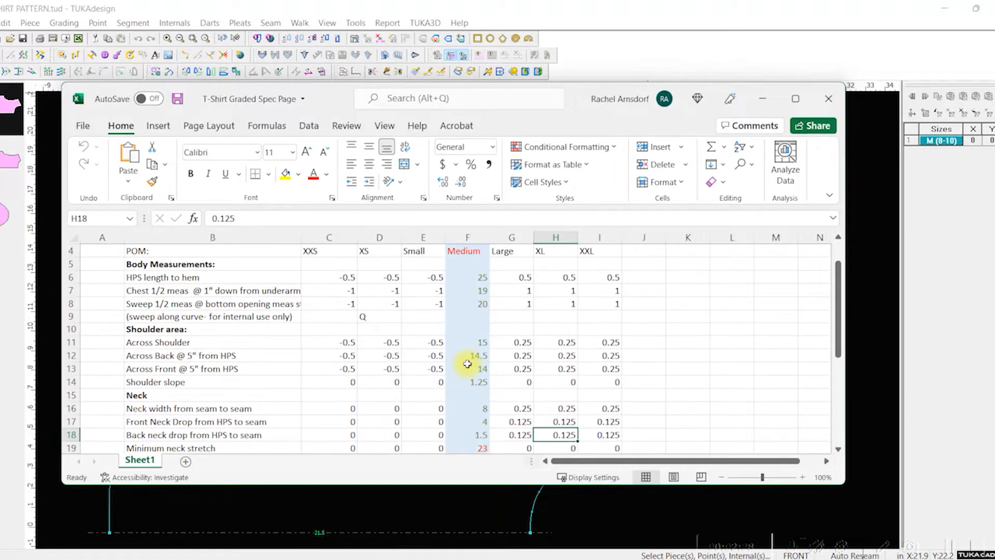
{"action": "scroll", "coordinate": [469, 362], "scroll_direction": "down", "scroll_amount": 4}
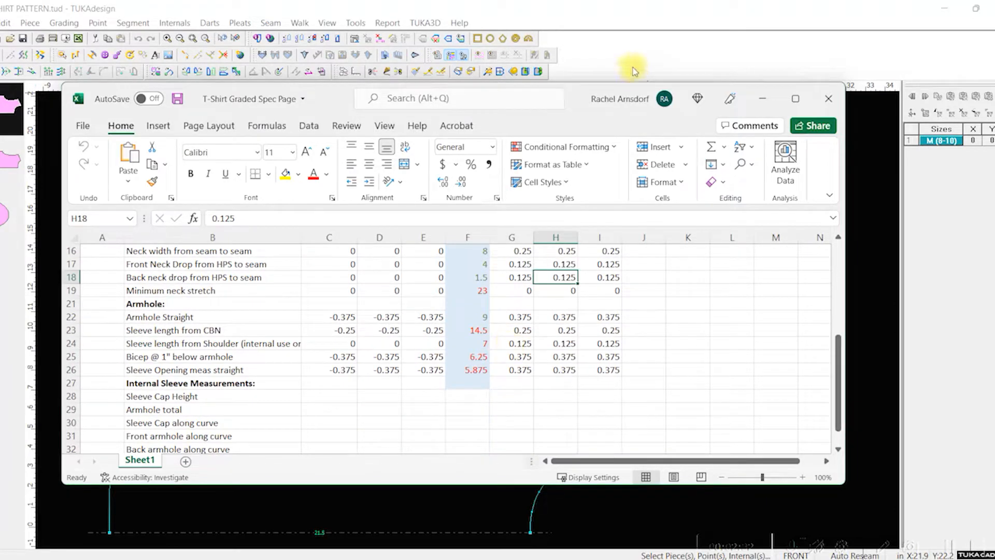
{"action": "left_click_drag", "start_coordinate": [569, 125], "coordinate": [591, 129]}
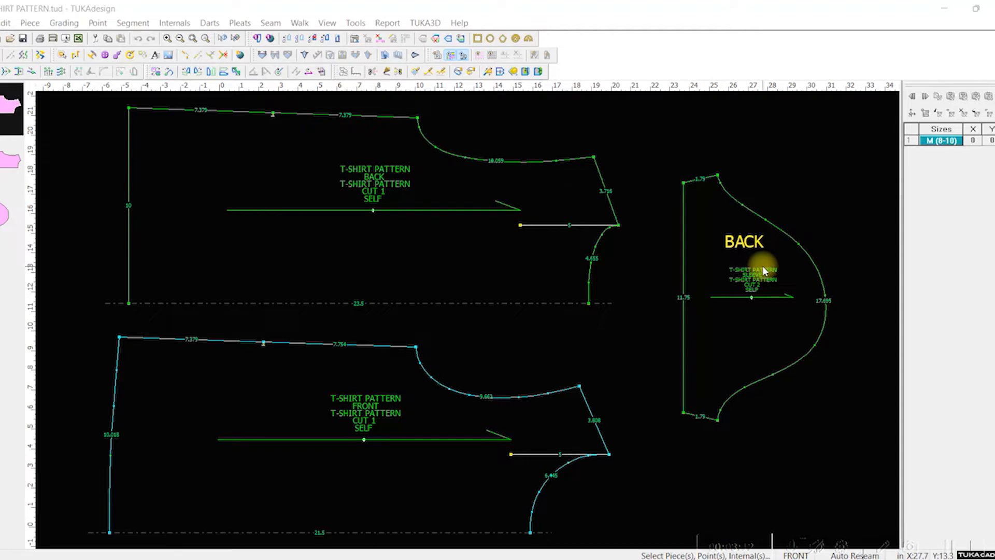
Step: Check the point name and type settings of the back piece's underarm point
{"action": "double_click", "coordinate": [417, 117]}
{"action": "left_click_drag", "start_coordinate": [579, 263], "coordinate": [178, 147]}
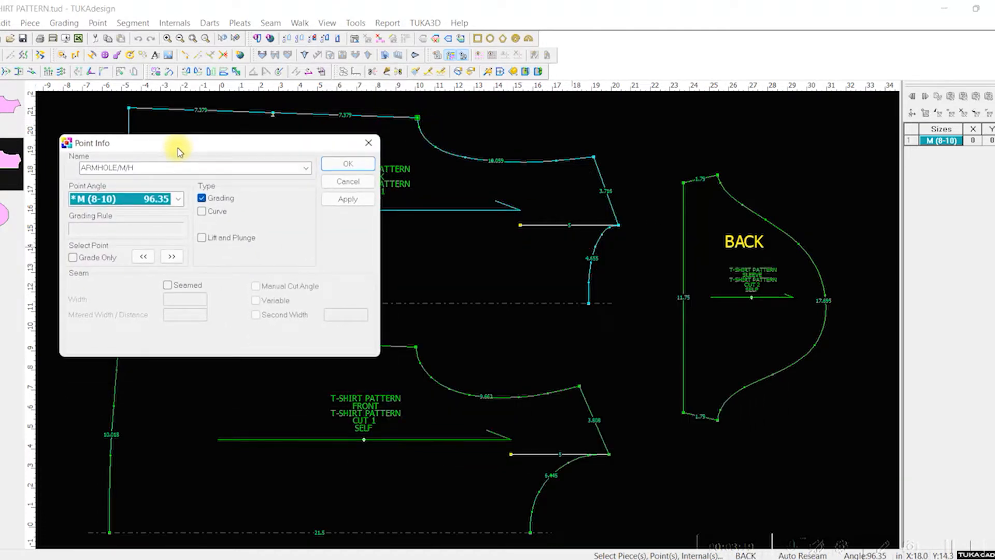
{"action": "left_click", "coordinate": [367, 143]}
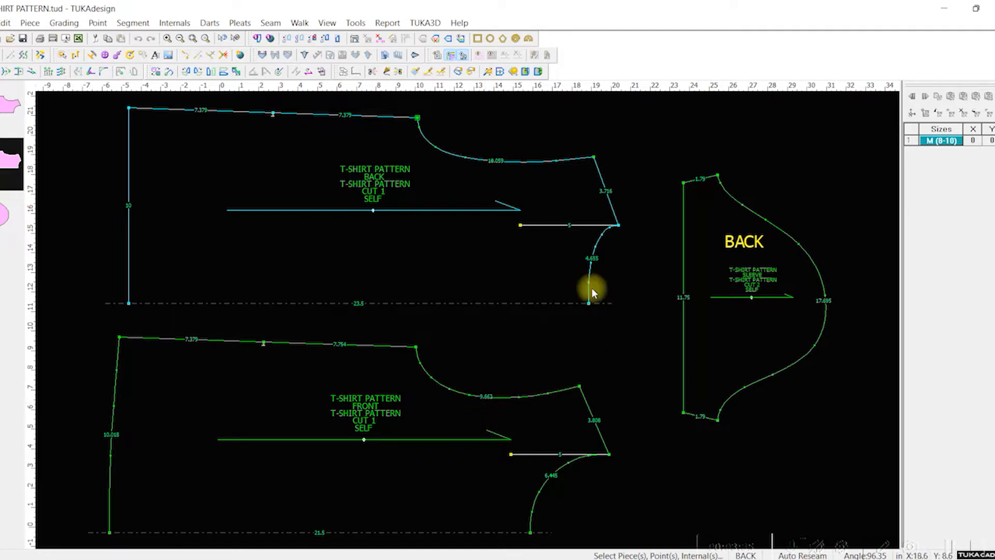
{"action": "left_click", "coordinate": [417, 119]}
{"action": "double_click", "coordinate": [417, 119]}
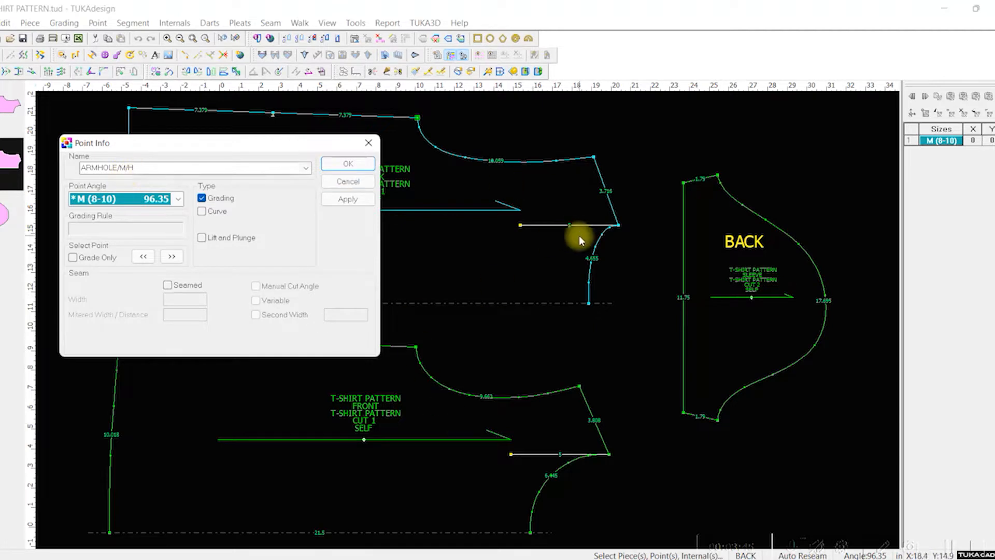
{"action": "left_click", "coordinate": [369, 145]}
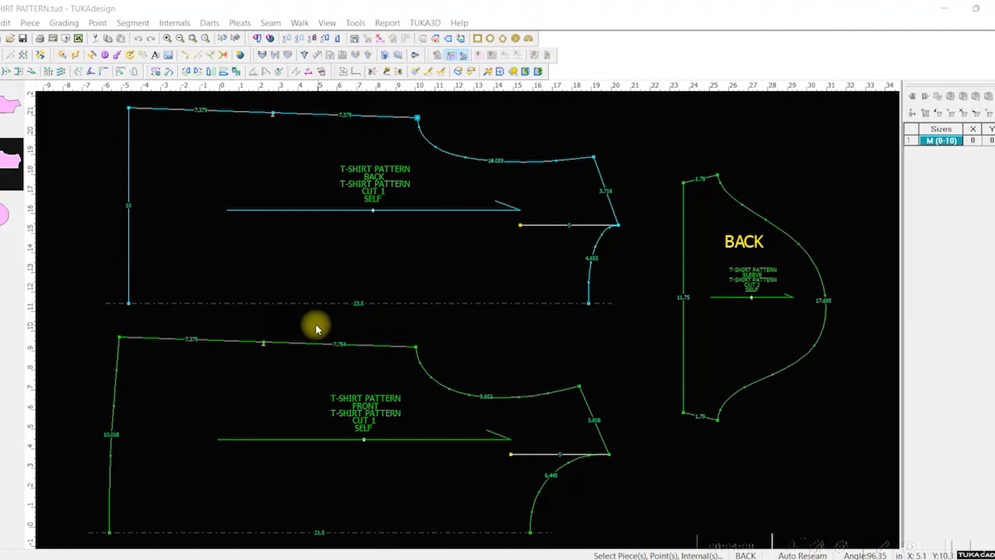
Step: Check the point info of the front piece's underarm point and the sleeve cap's upper end point
{"action": "left_click", "coordinate": [416, 350]}
{"action": "double_click", "coordinate": [417, 351]}
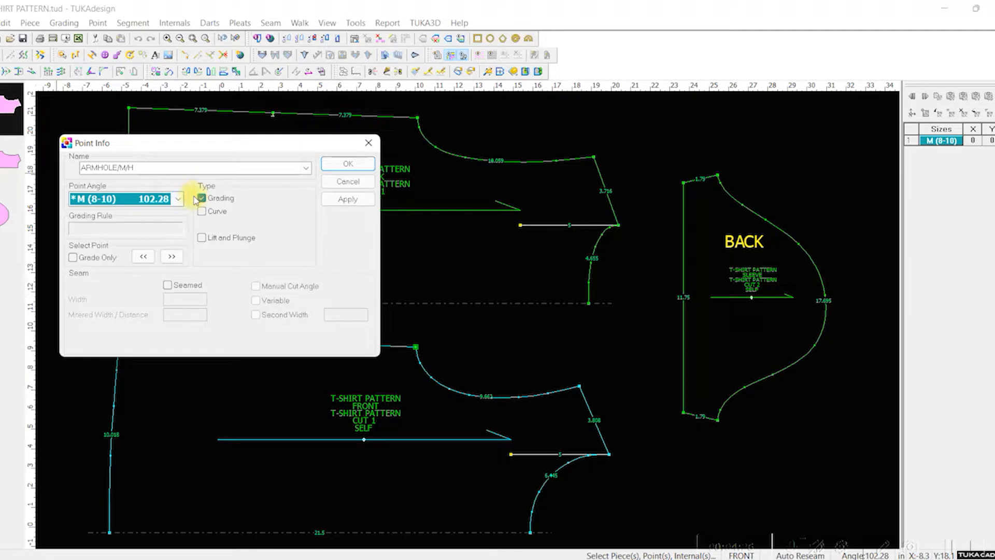
{"action": "left_click", "coordinate": [368, 143]}
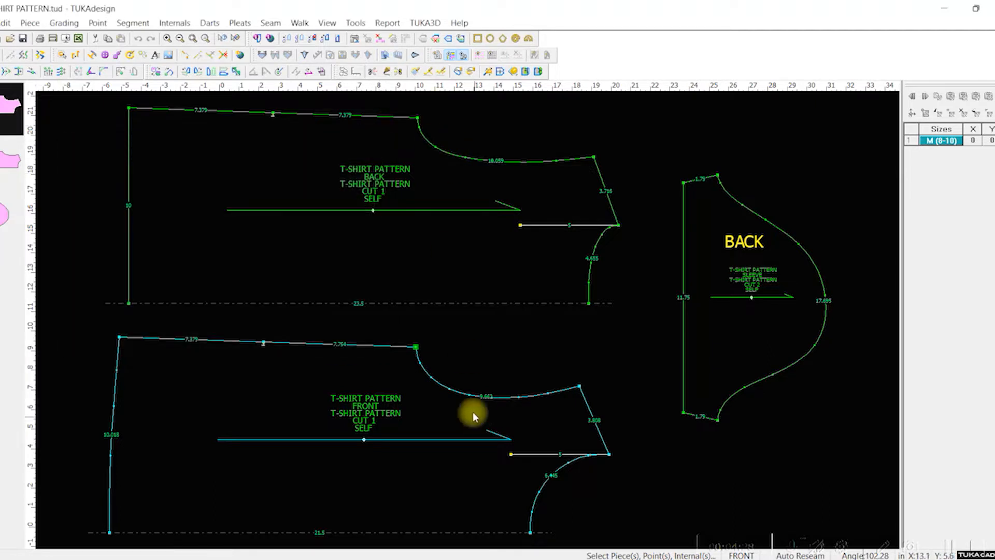
{"action": "double_click", "coordinate": [717, 176]}
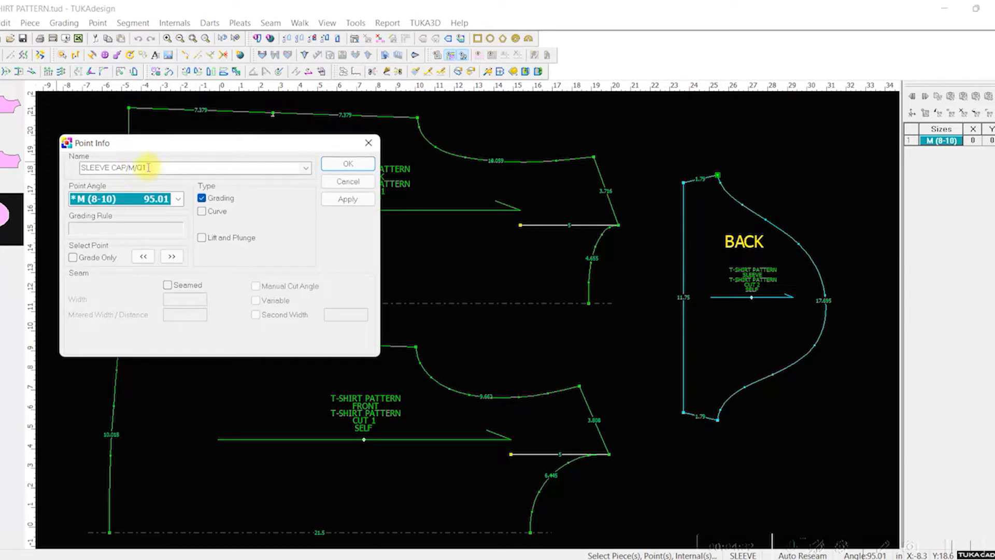
{"action": "left_click", "coordinate": [370, 142]}
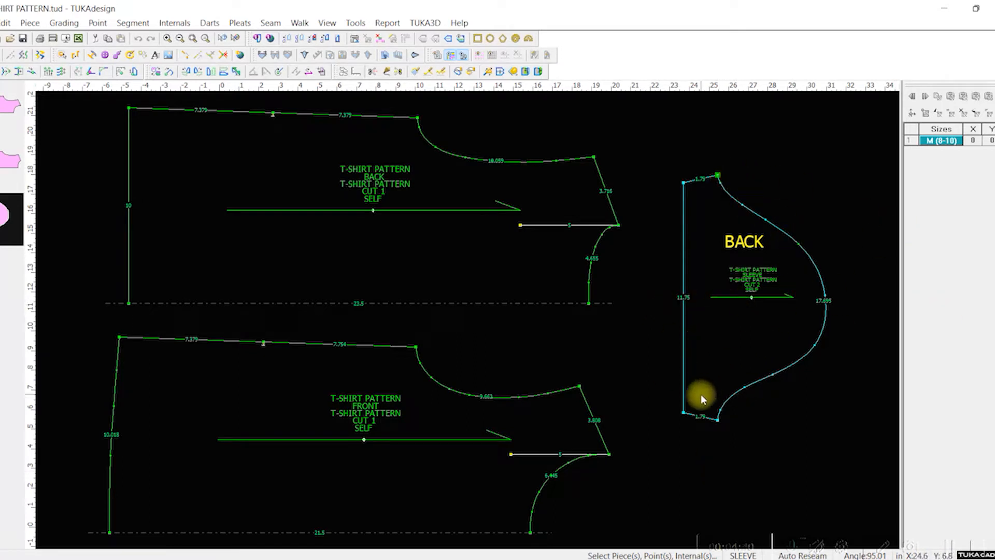
Step: Review the measurement chart for the armhole and sleeve cap lengths
{"action": "left_click", "coordinate": [388, 23]}
{"action": "left_click", "coordinate": [412, 73]}
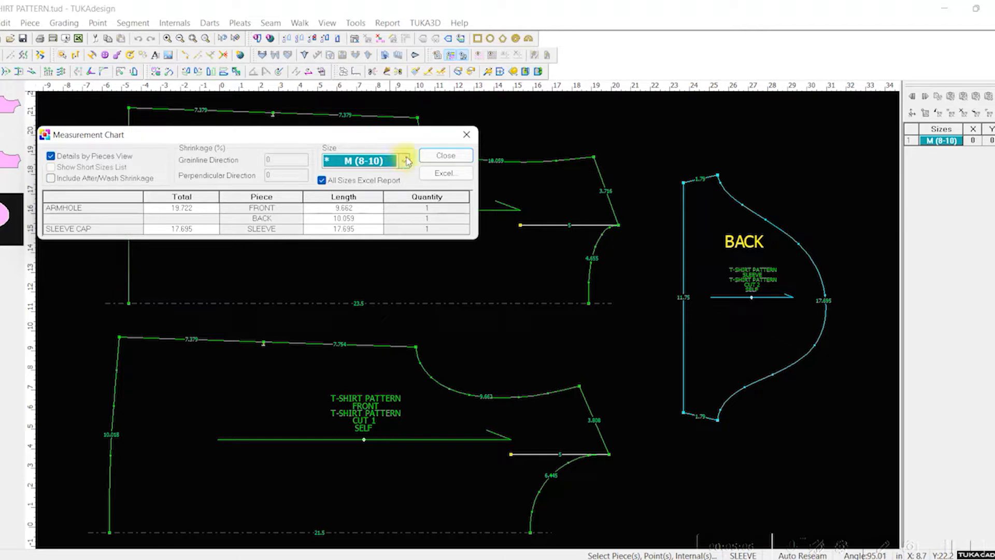
{"action": "left_click", "coordinate": [467, 134]}
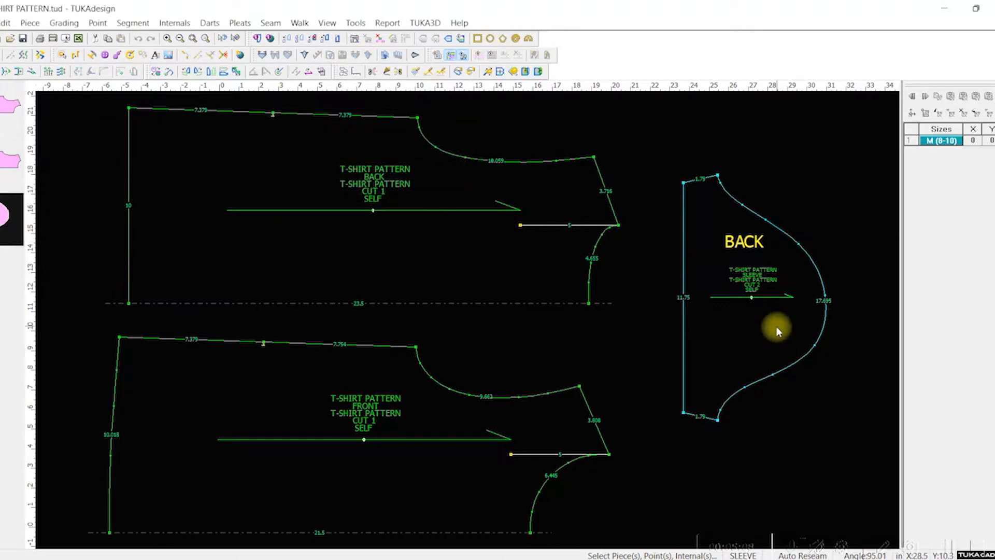
{"action": "left_click_drag", "start_coordinate": [776, 325], "coordinate": [770, 288]}
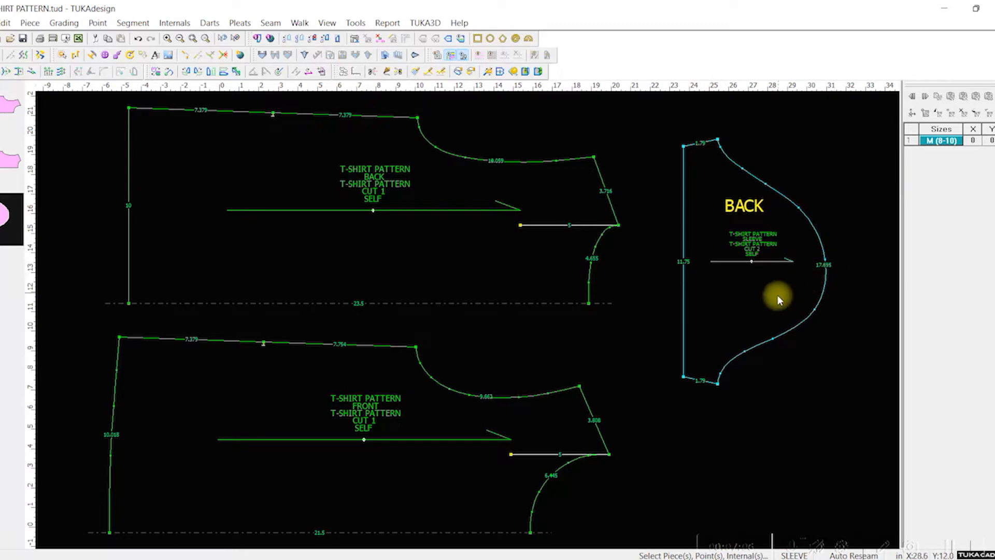
{"action": "left_click_drag", "start_coordinate": [754, 319], "coordinate": [753, 364]}
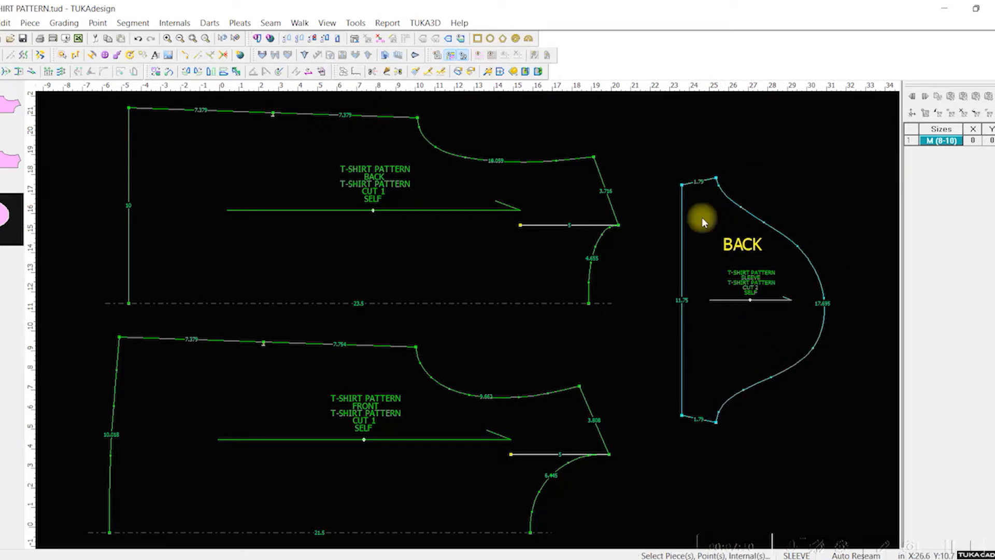
Step: Check the armhole and sleeve measurements on the Excel spec page again and return to the pattern
{"action": "key", "text": "alt+Tab"}
{"action": "left_click_drag", "start_coordinate": [582, 35], "coordinate": [444, 130]}
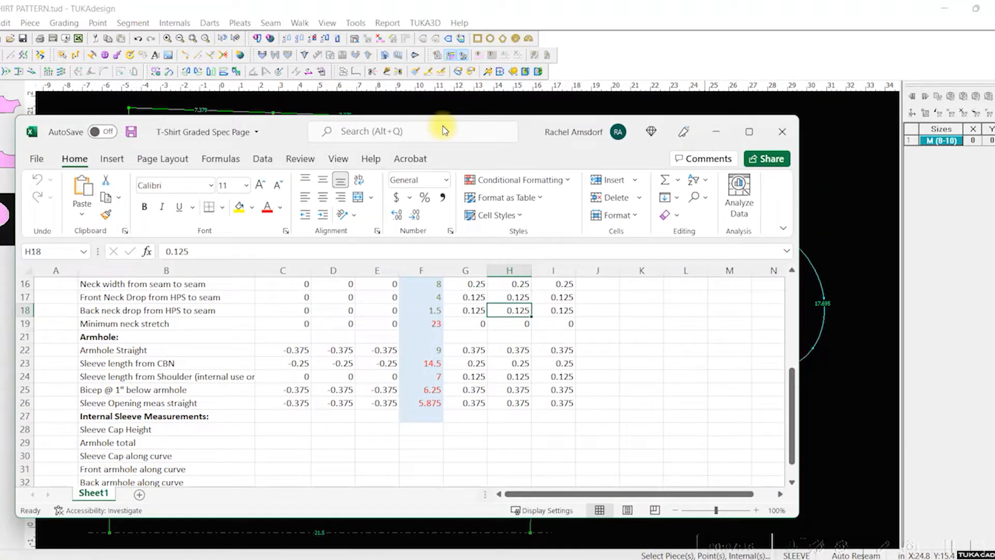
{"action": "left_click_drag", "start_coordinate": [443, 127], "coordinate": [415, 0]}
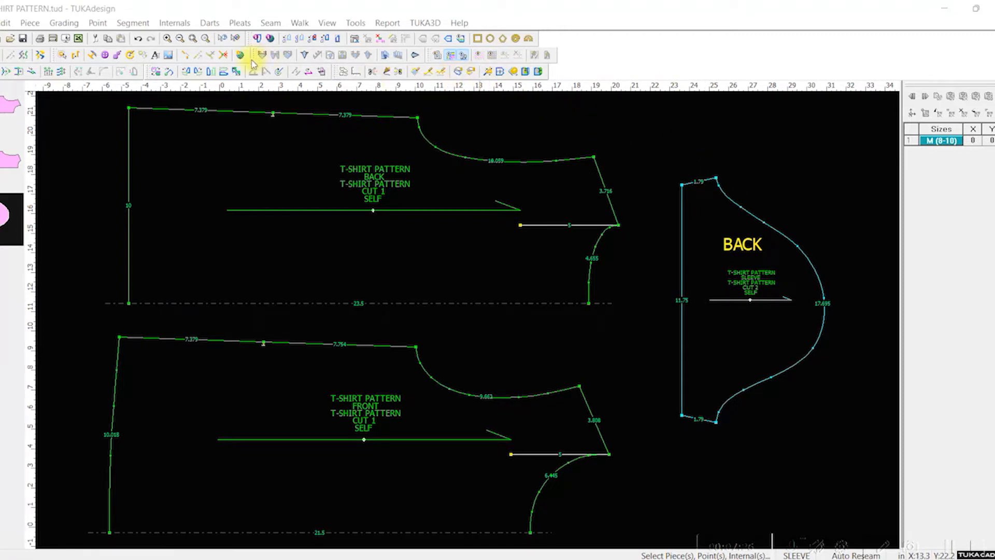
Step: Try to start an internal draft line on the sleeve's upper underarm seam 1 inch from the hem, adding a contour point
{"action": "key", "text": "d"}
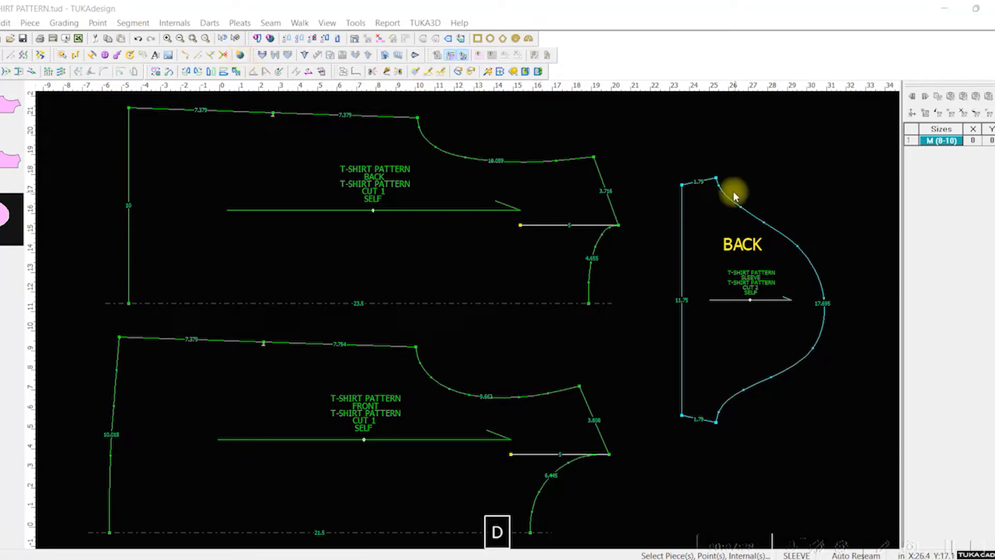
{"action": "key", "text": "d"}
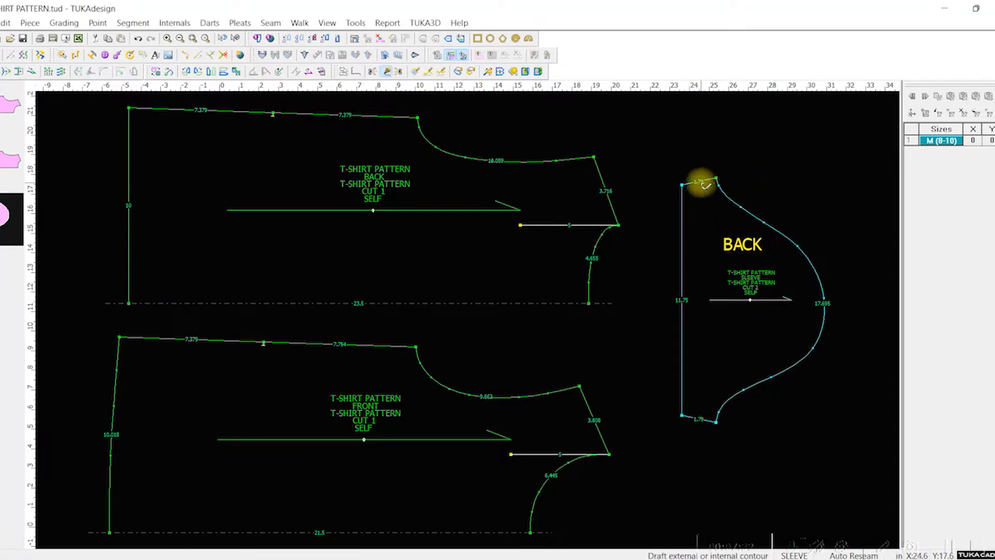
{"action": "left_click", "coordinate": [503, 39]}
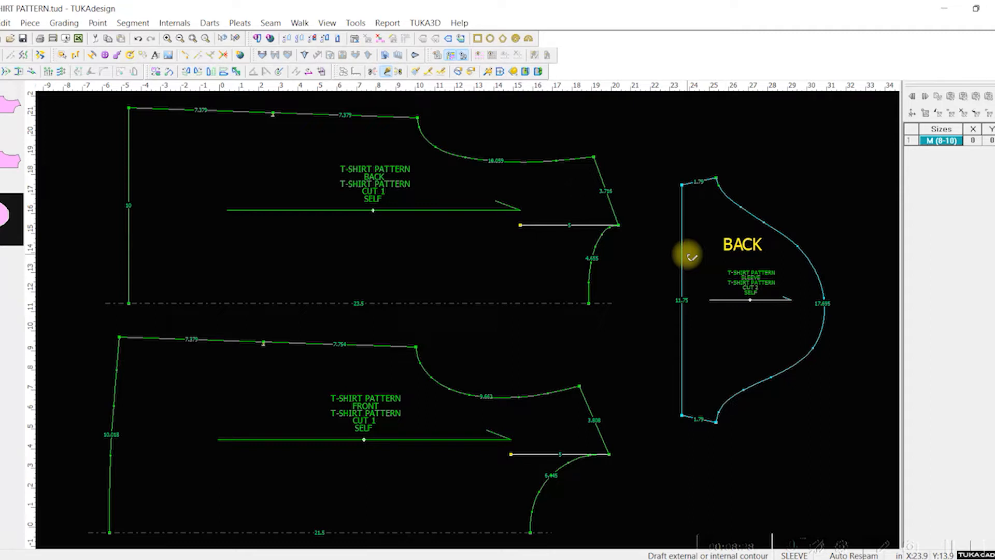
{"action": "left_click", "coordinate": [705, 182], "text": "alt"}
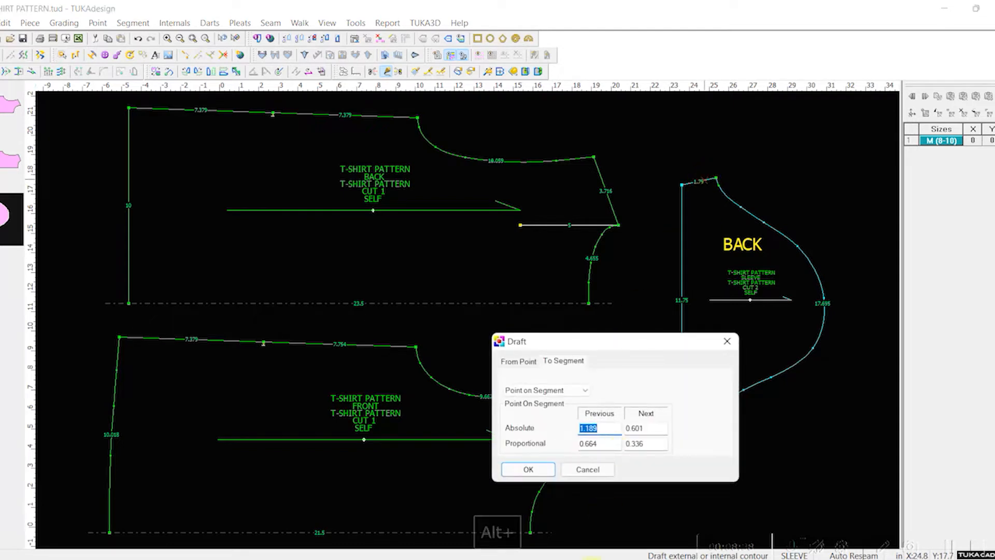
{"action": "type", "text": "1"}
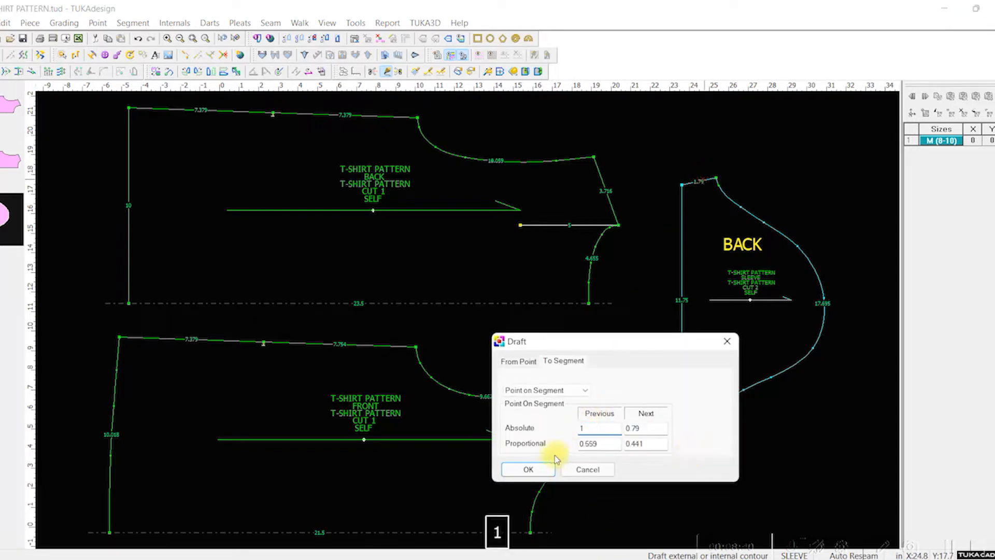
{"action": "left_click", "coordinate": [528, 469]}
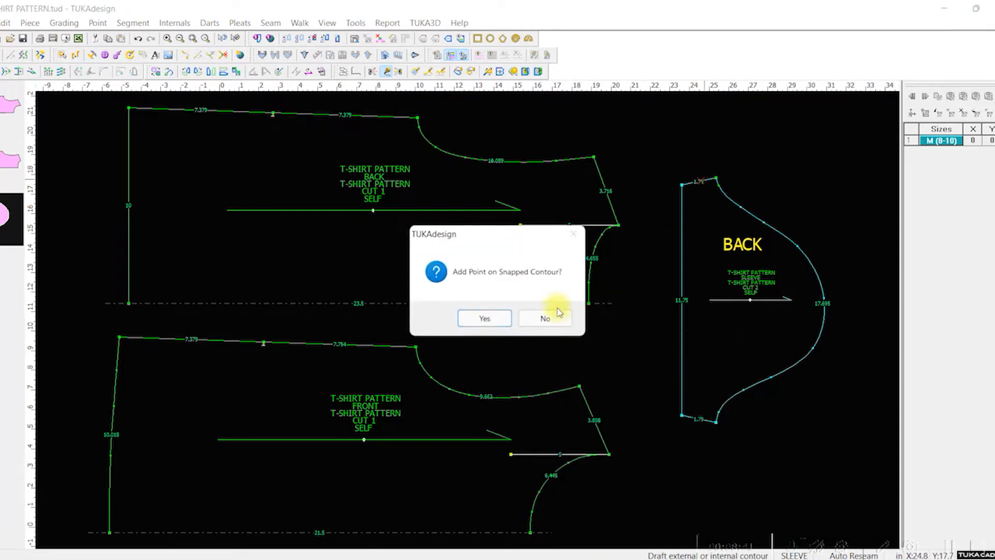
{"action": "left_click", "coordinate": [483, 318]}
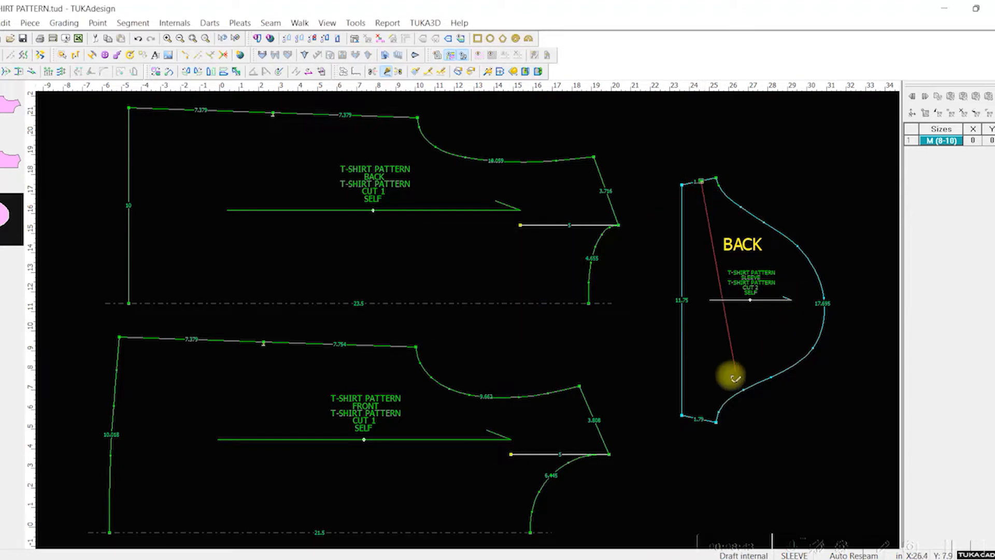
Step: Try to end the draft line on the lower underarm seam 1 inch from the underarm point, and undo the line and its points
{"action": "left_click", "coordinate": [707, 423], "text": "alt"}
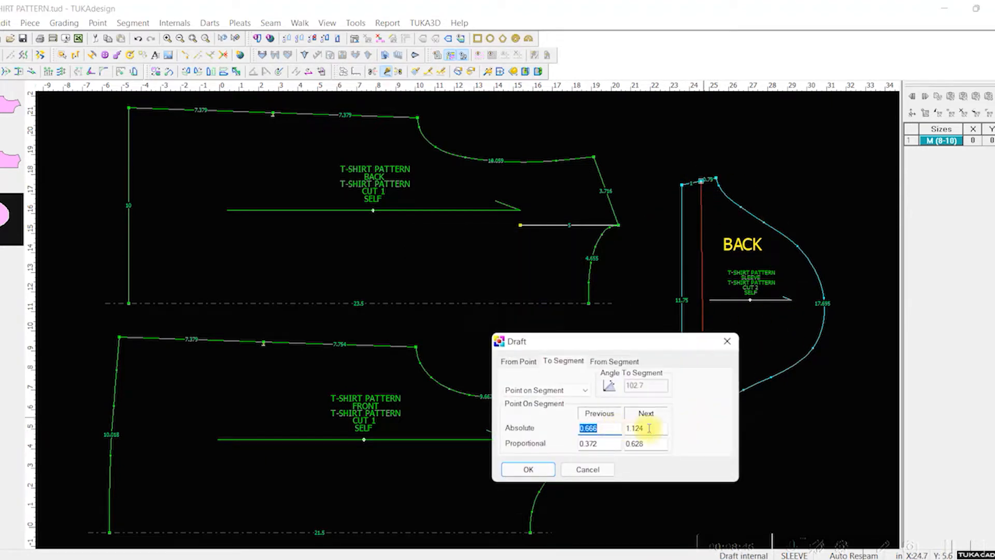
{"action": "type", "text": "1"}
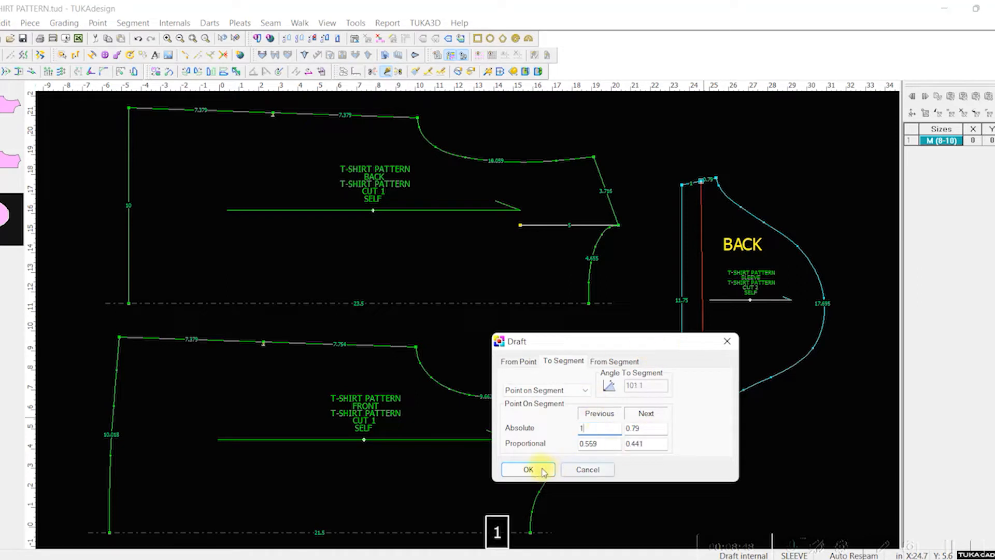
{"action": "left_click", "coordinate": [543, 471]}
{"action": "left_click", "coordinate": [490, 317]}
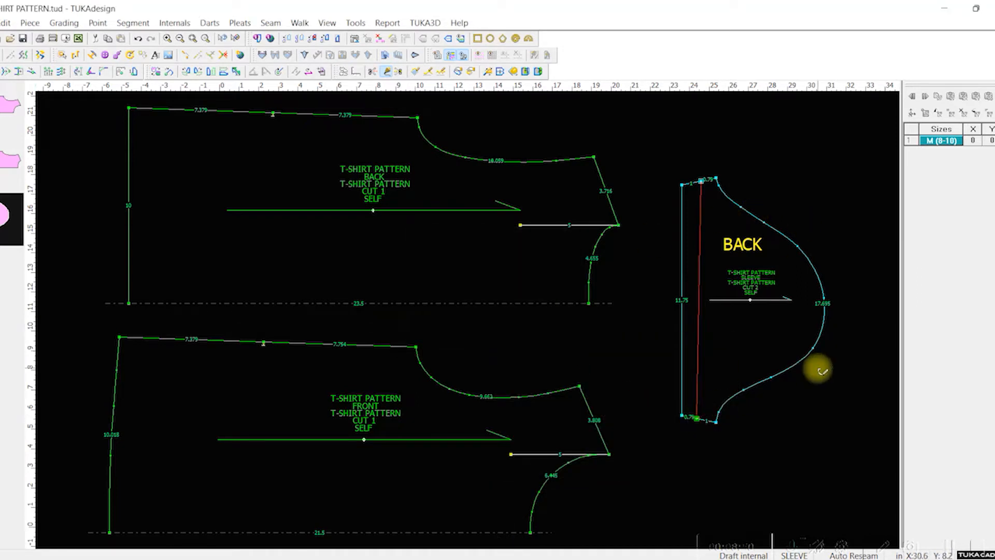
{"action": "key", "text": "ctrl+z"}
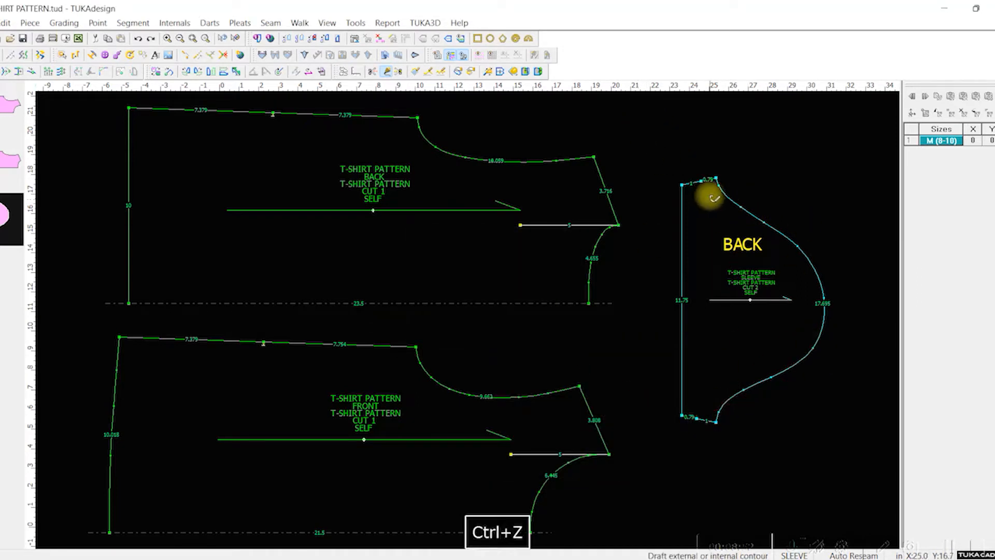
{"action": "key", "text": "ctrl+z"}
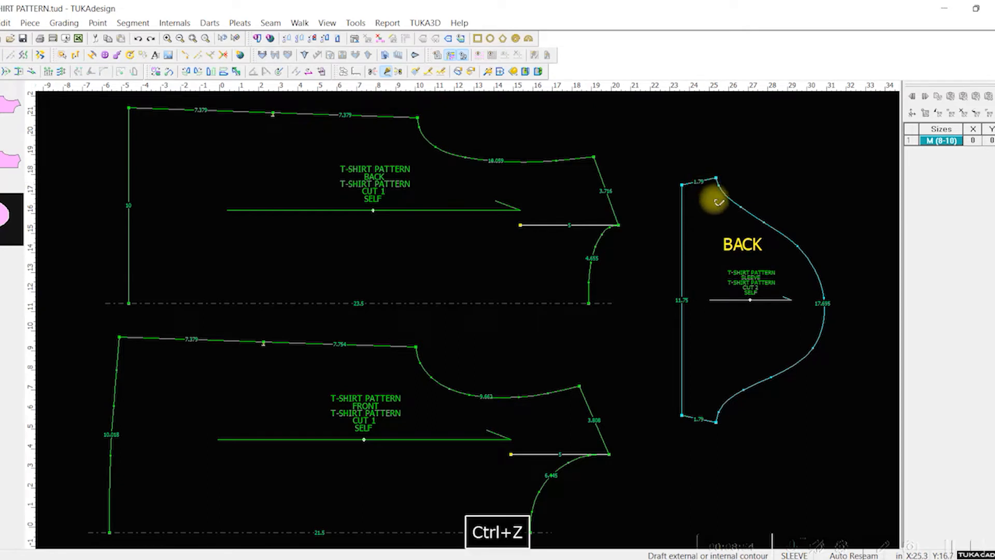
Step: Start an internal draft line on the sleeve's upper underarm seam 1 inch from the underarm point, adding a contour point
{"action": "left_click", "coordinate": [704, 181], "text": "alt"}
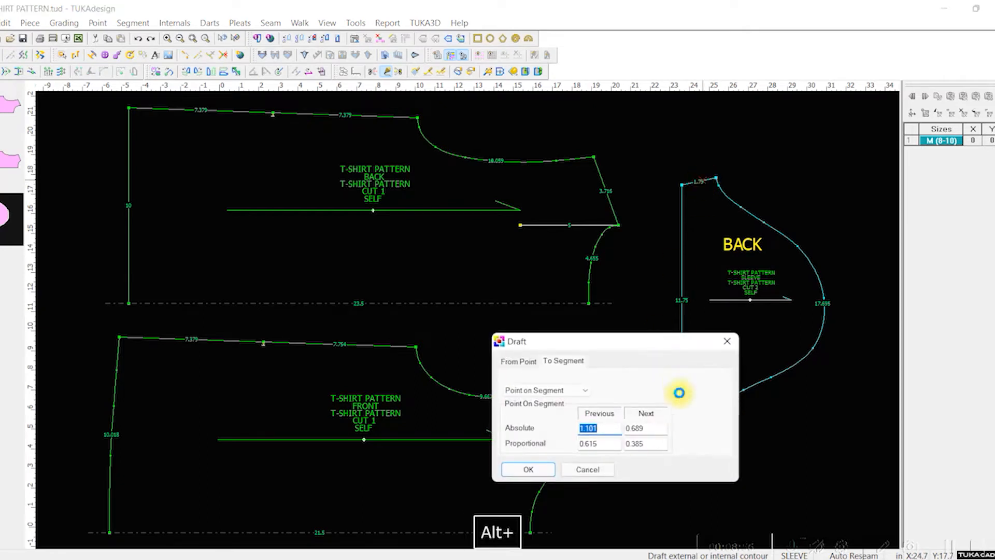
{"action": "left_click", "coordinate": [648, 426]}
{"action": "key", "text": "BackSpace"}
{"action": "key", "text": "BackSpace"}
{"action": "key", "text": "BackSpace"}
{"action": "key", "text": "BackSpace"}
{"action": "key", "text": "BackSpace"}
{"action": "type", "text": "1"}
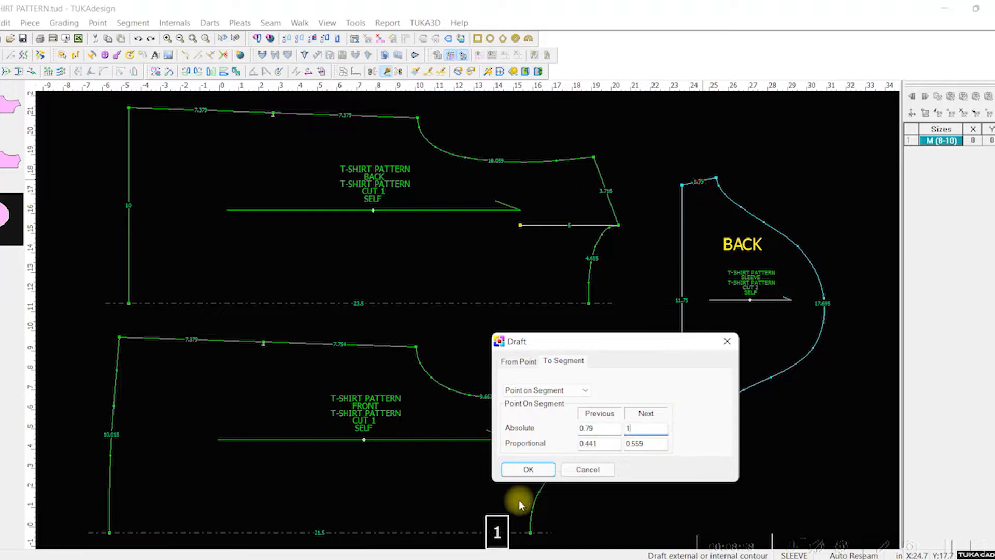
{"action": "left_click", "coordinate": [518, 468]}
{"action": "key", "text": "Return"}
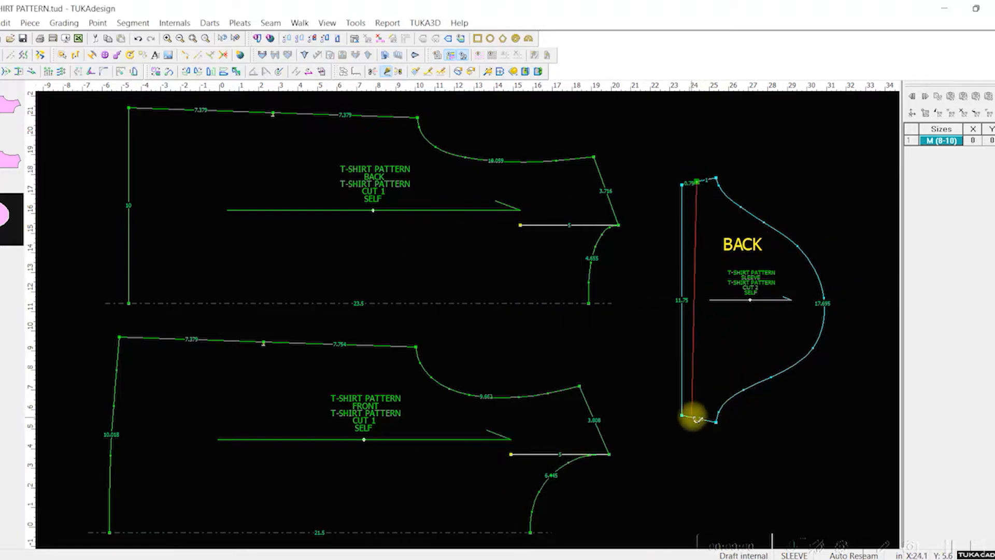
Step: End the draft line on the sleeve's lower underarm seam 1 inch from the underarm point, adding a contour point, and exit drafting
{"action": "left_click", "coordinate": [700, 418], "text": "alt"}
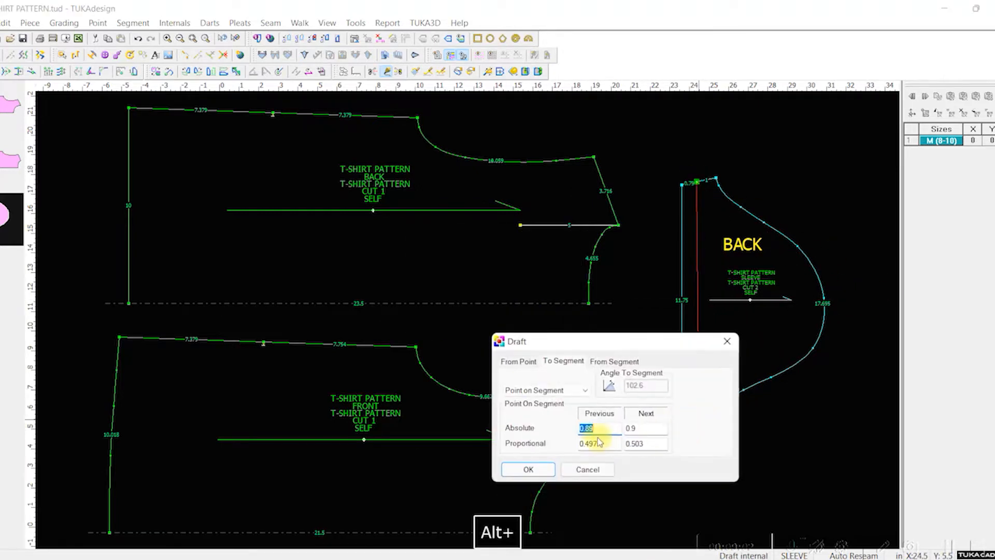
{"action": "double_click", "coordinate": [599, 428]}
{"action": "type", "text": "1"}
{"action": "left_click", "coordinate": [529, 470]}
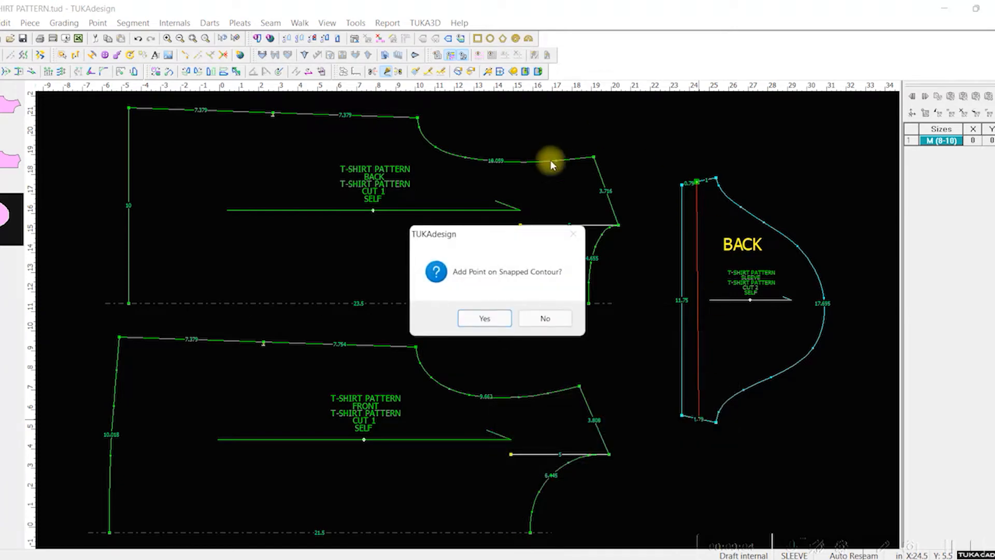
{"action": "left_click", "coordinate": [506, 318]}
{"action": "right_click", "coordinate": [719, 183]}
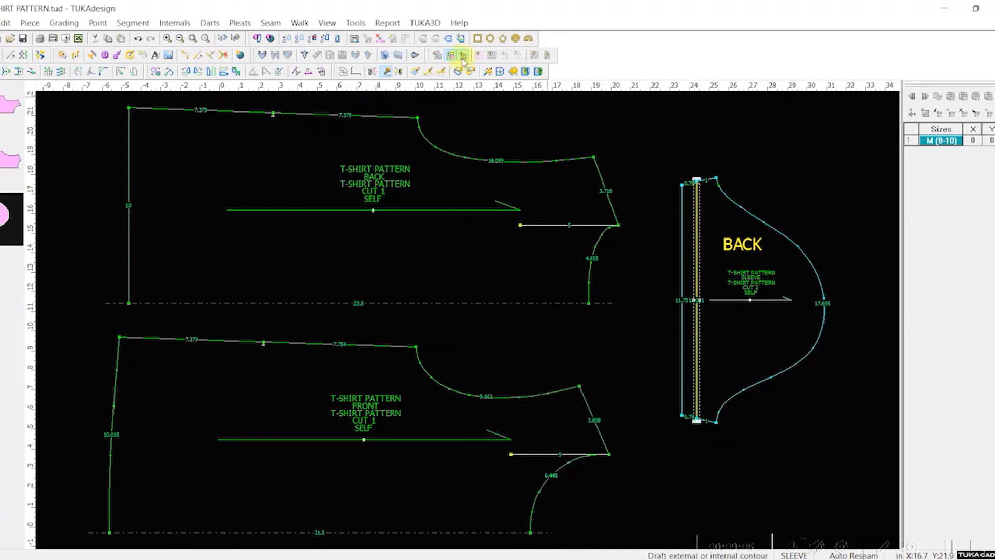
{"action": "key", "text": "Escape"}
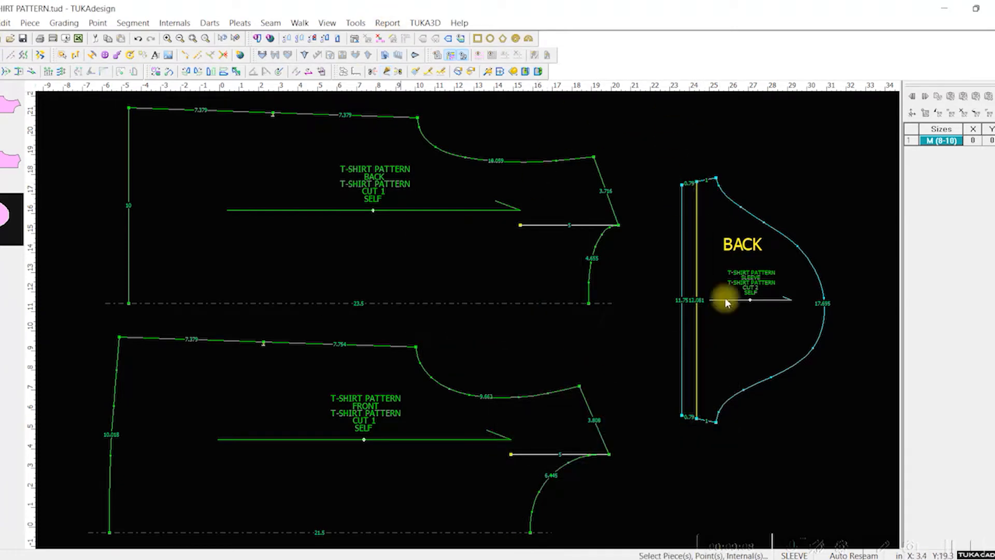
Step: Name the sleeve's new internal line BICEP/M/Q1 and save the pattern
{"action": "left_click", "coordinate": [696, 227]}
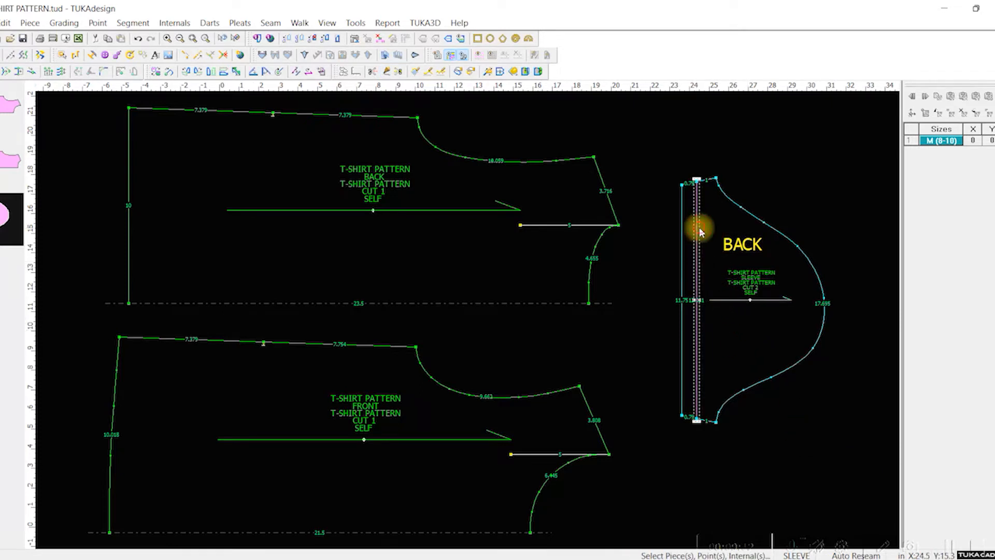
{"action": "double_click", "coordinate": [698, 228]}
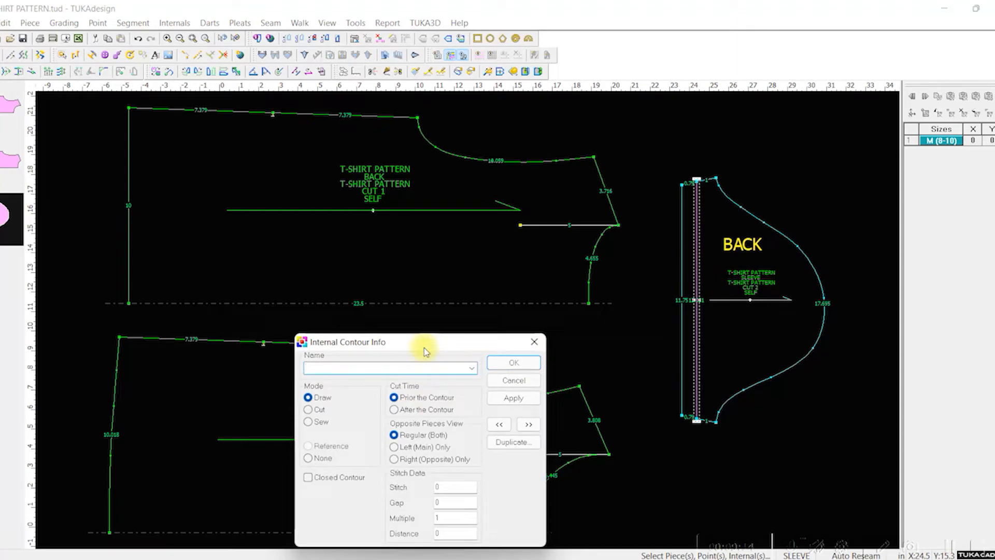
{"action": "key", "text": "Caps_Lock"}
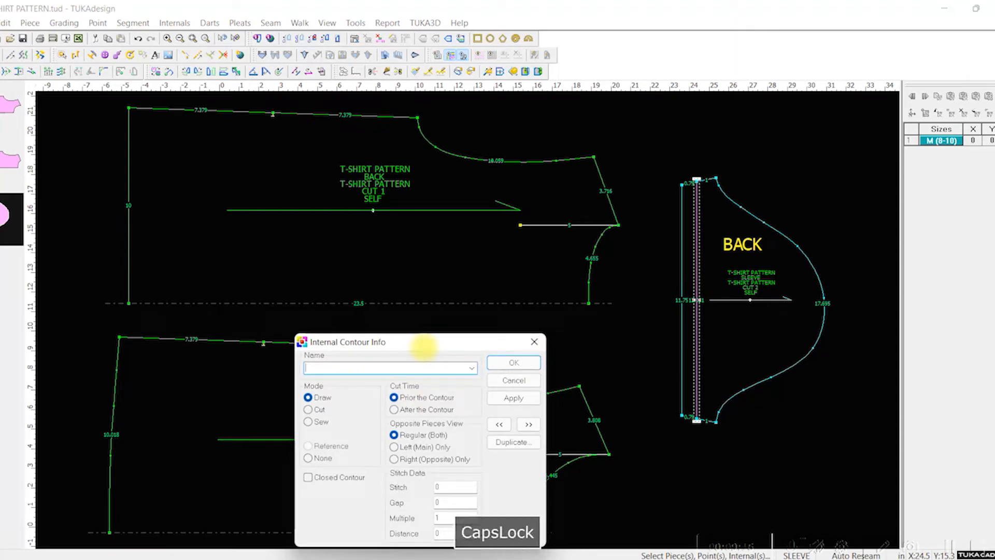
{"action": "type", "text": "BICEP/M"}
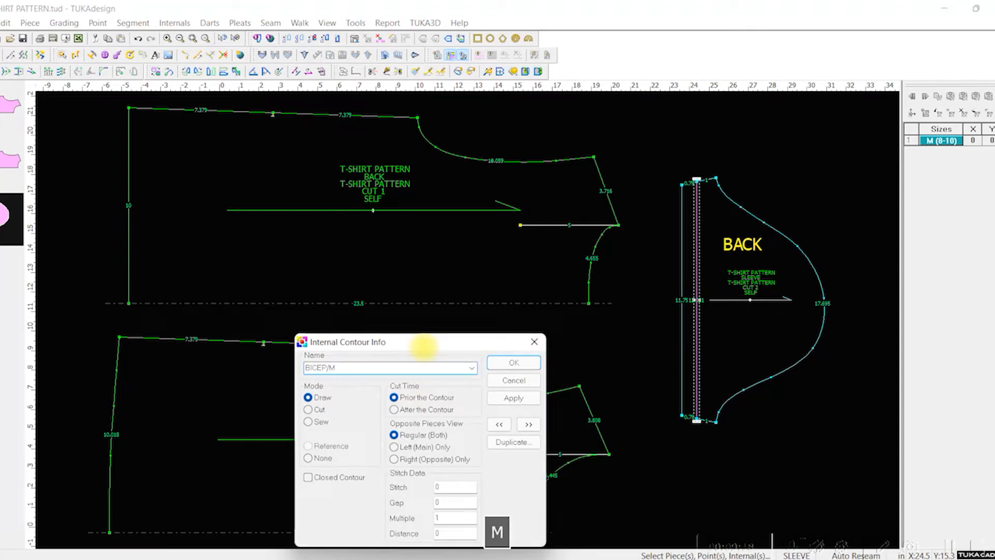
{"action": "type", "text": "/01"}
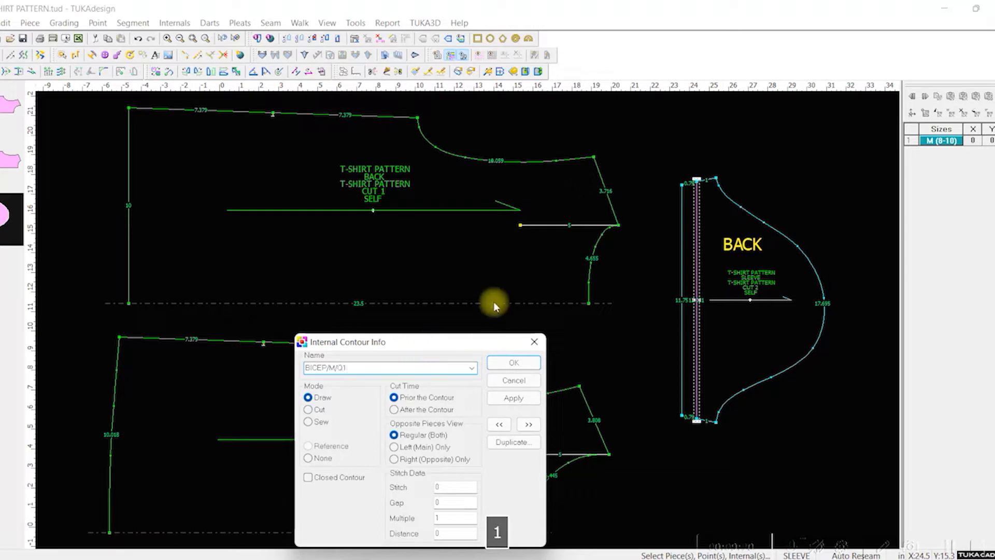
{"action": "left_click", "coordinate": [515, 361]}
{"action": "key", "text": "ctrl+s"}
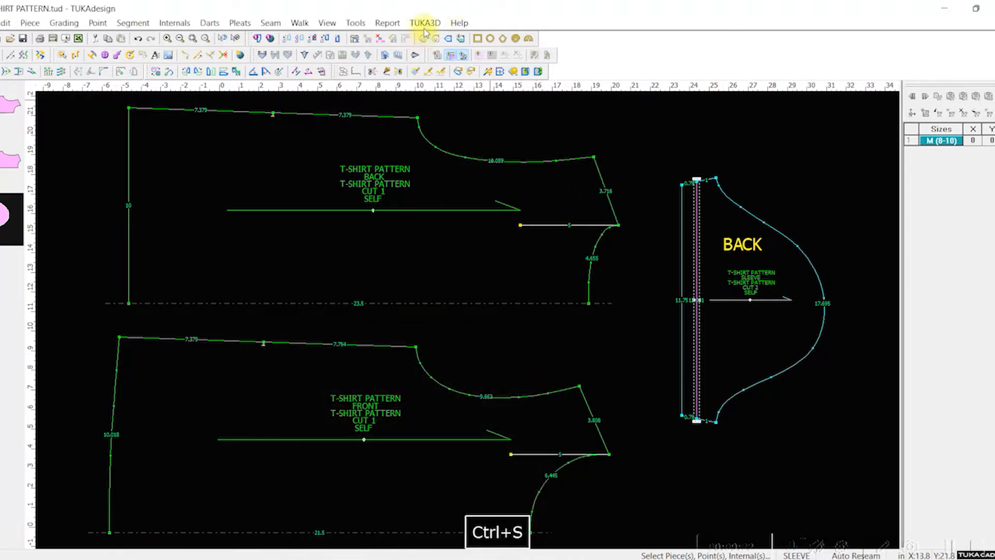
Step: Check the sleeve's bicep measurement in the Measurement Chart and close it
{"action": "left_click", "coordinate": [387, 23]}
{"action": "left_click", "coordinate": [406, 72]}
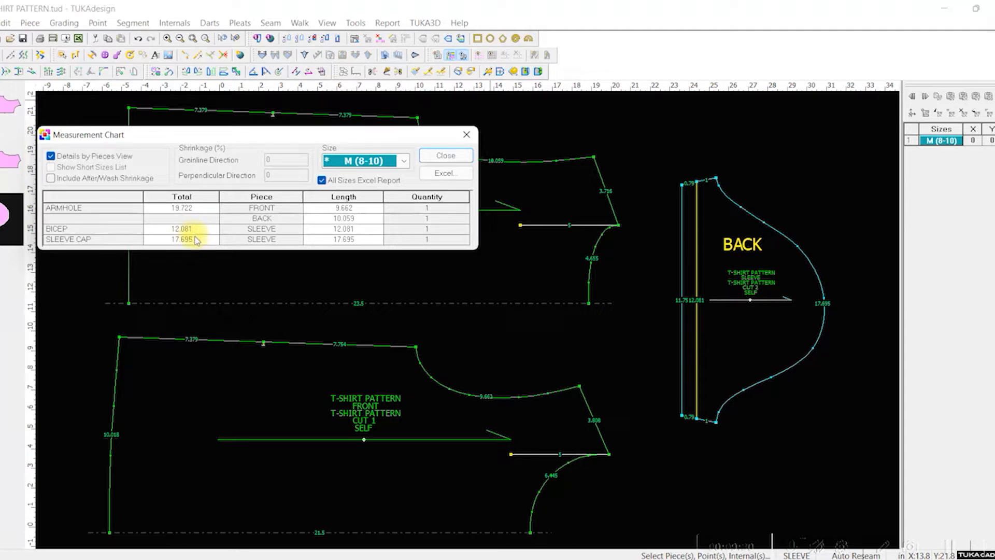
{"action": "left_click", "coordinate": [436, 154]}
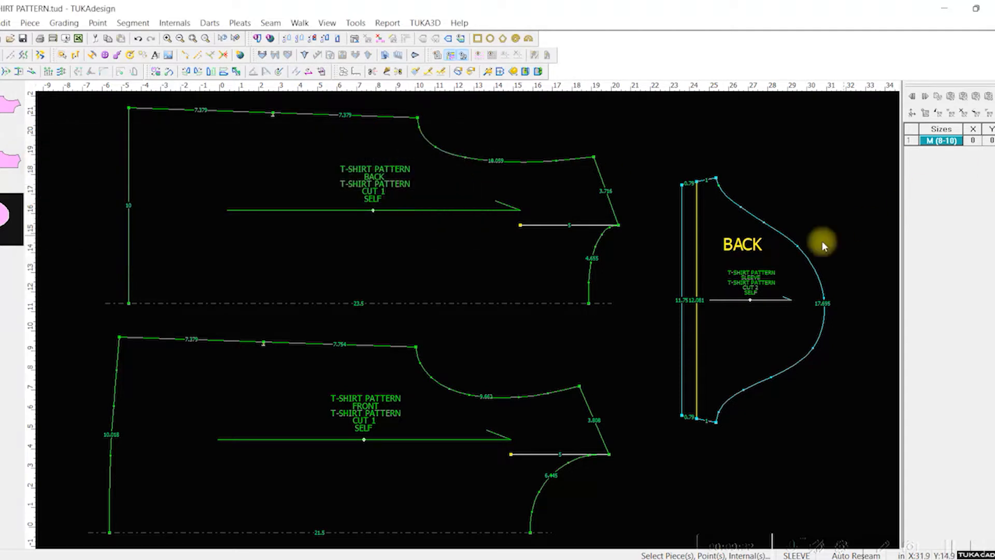
Step: Move the points and internals of the sleeve's upper part, including the bicep line's upper end, 0.25 inch in Y
{"action": "key", "text": "q"}
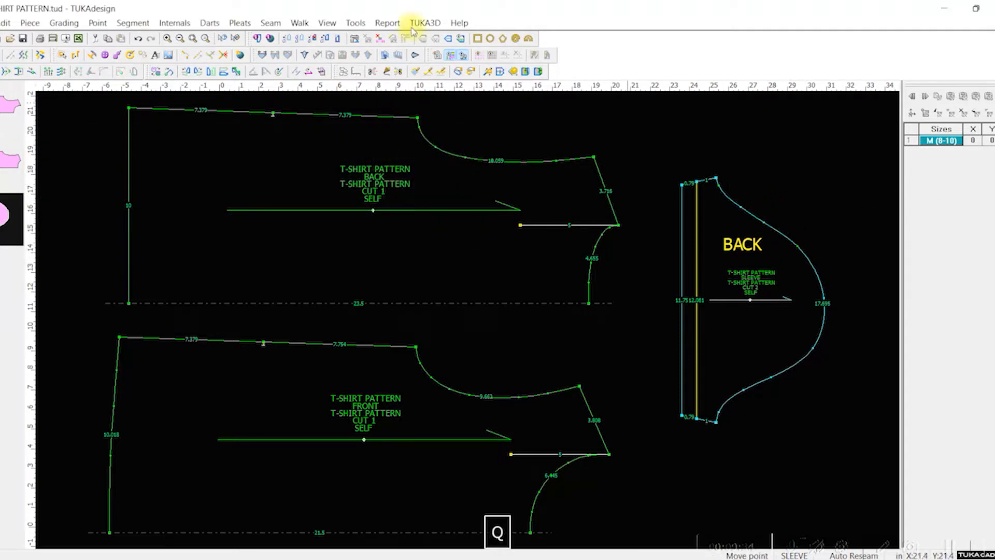
{"action": "left_click", "coordinate": [62, 72]}
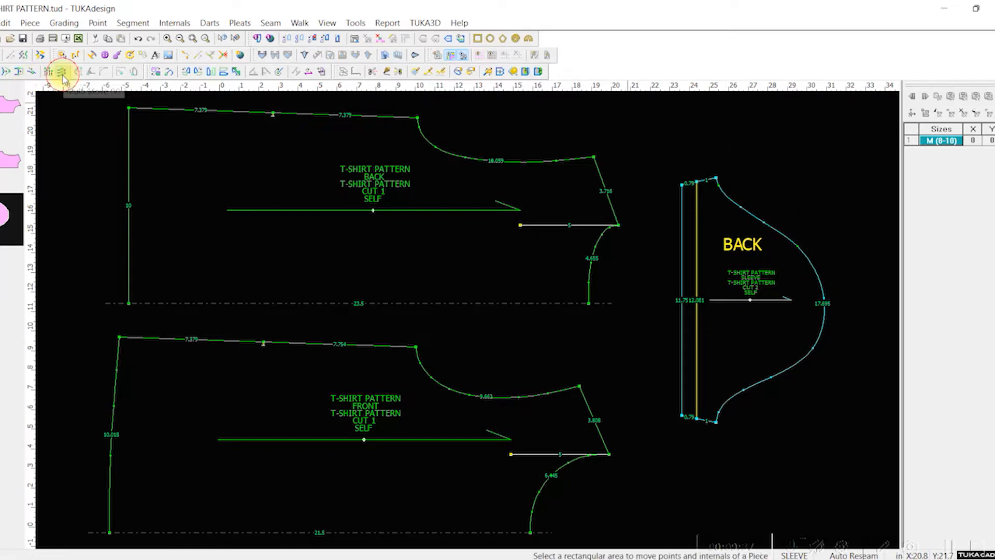
{"action": "left_click", "coordinate": [691, 137]}
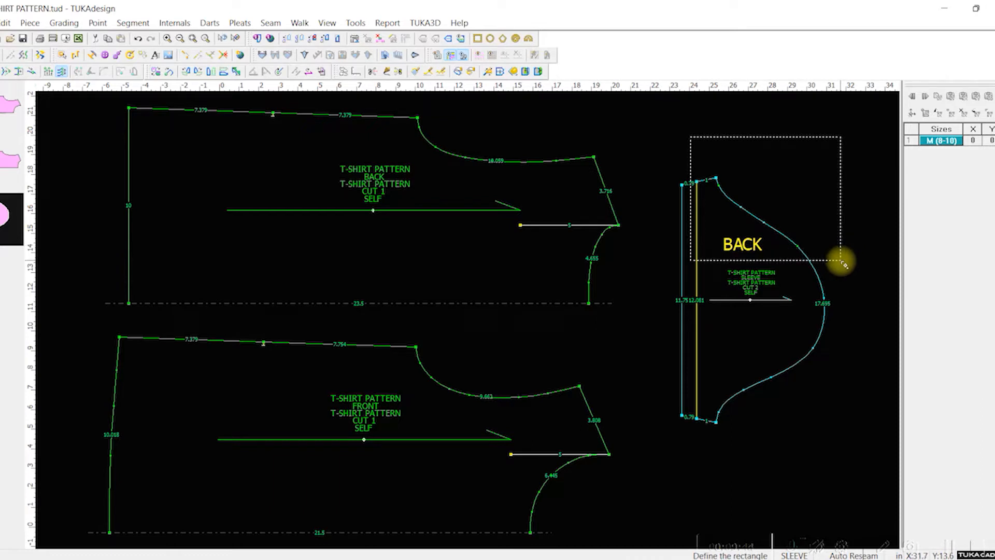
{"action": "left_click", "coordinate": [841, 260]}
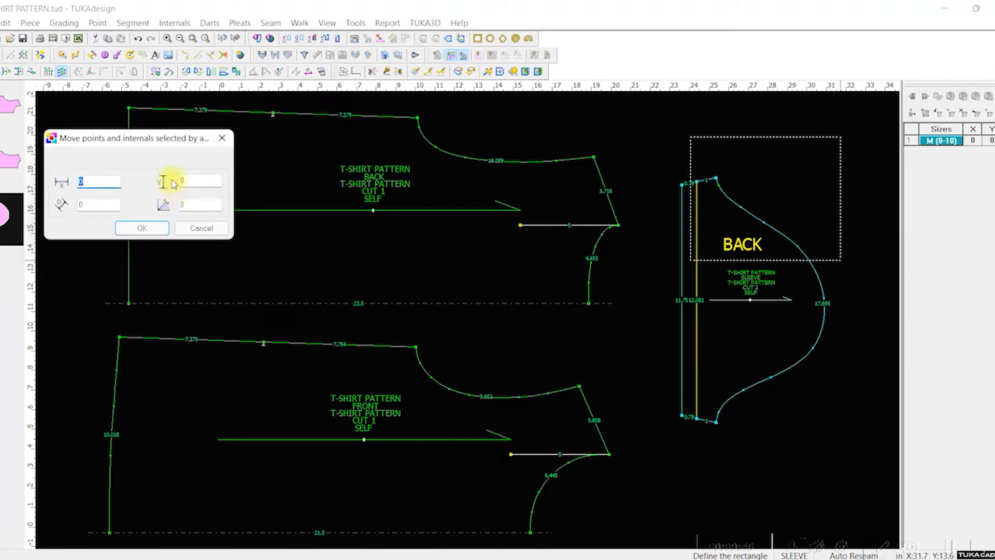
{"action": "key", "text": "Tab"}
{"action": "type", "text": ".25"}
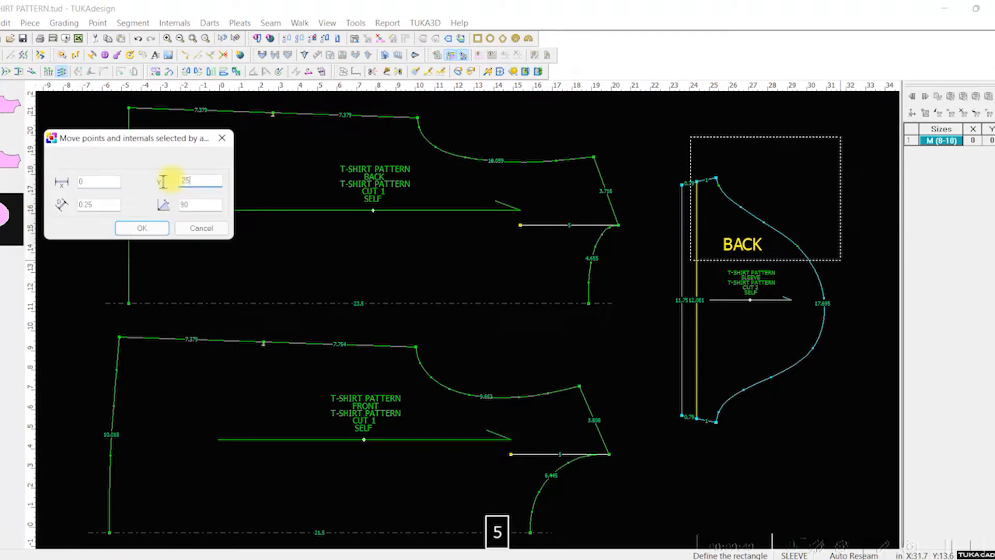
{"action": "left_click", "coordinate": [135, 228]}
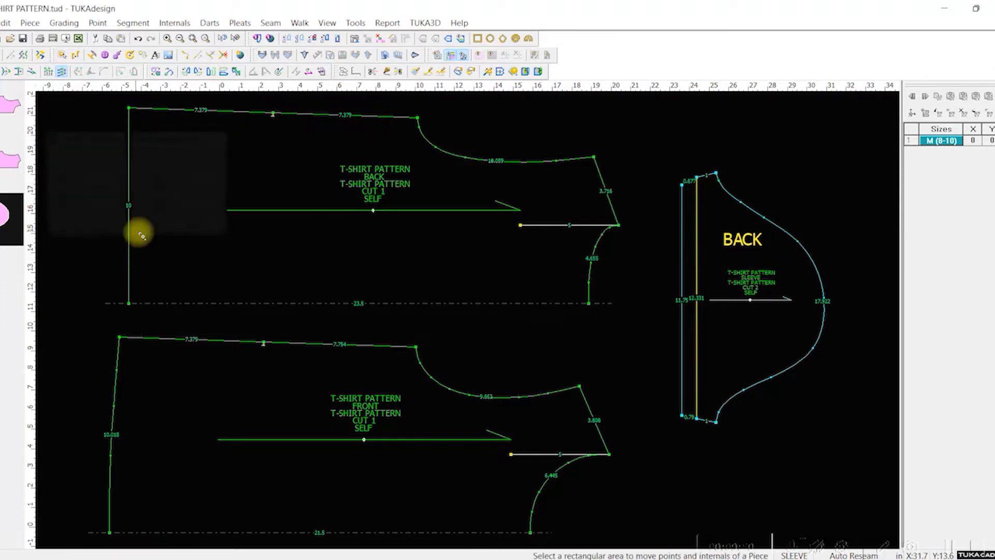
Step: Try to move the points of the sleeve's lower part, including the bicep line's lower end, -0.25 inch in Y, and undo the move
{"action": "left_click", "coordinate": [690, 338]}
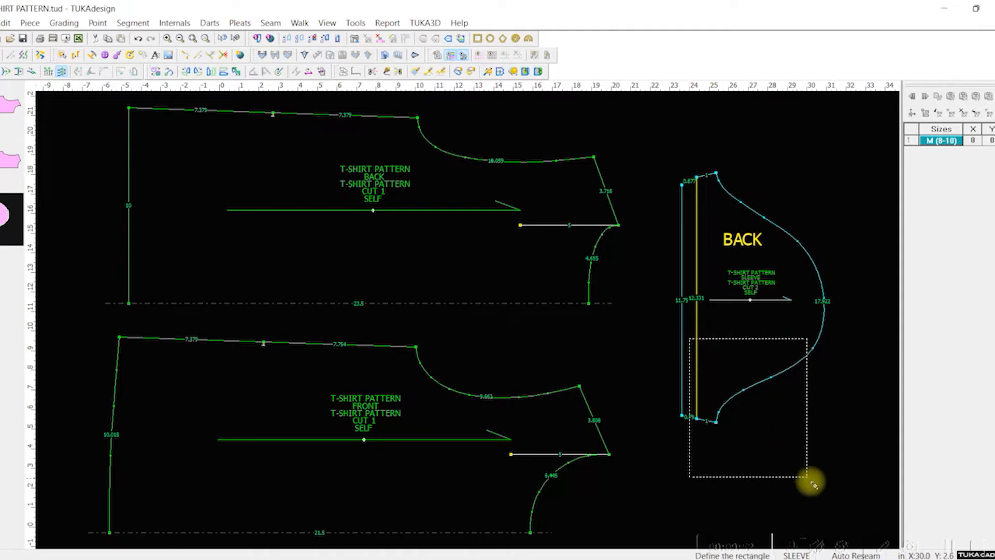
{"action": "left_click", "coordinate": [827, 496]}
{"action": "key", "text": "Tab"}
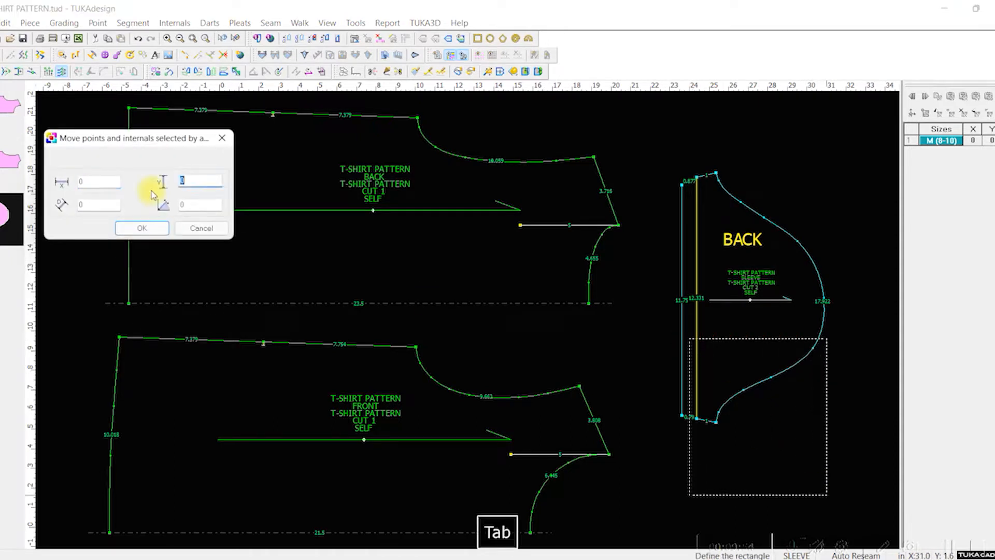
{"action": "type", "text": "-.25"}
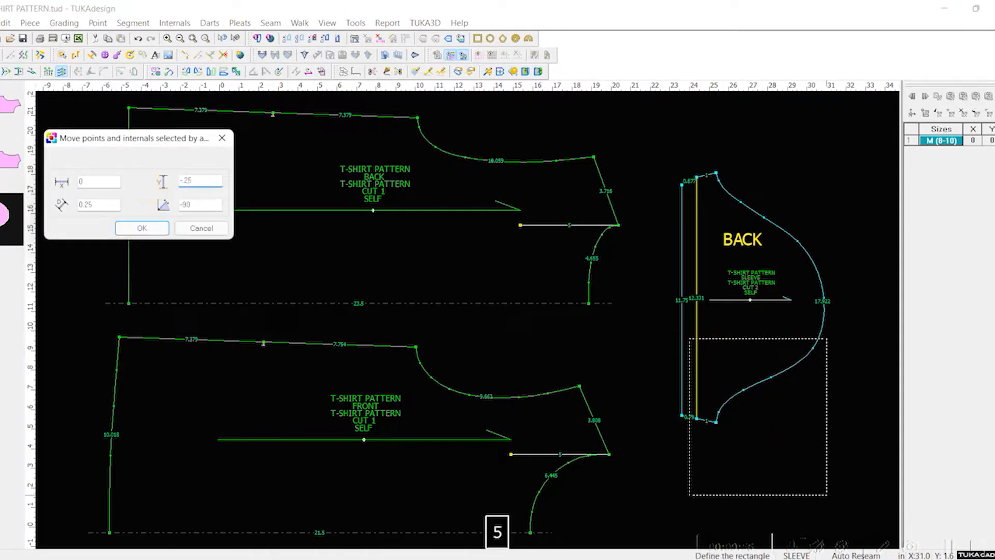
{"action": "left_click", "coordinate": [130, 226]}
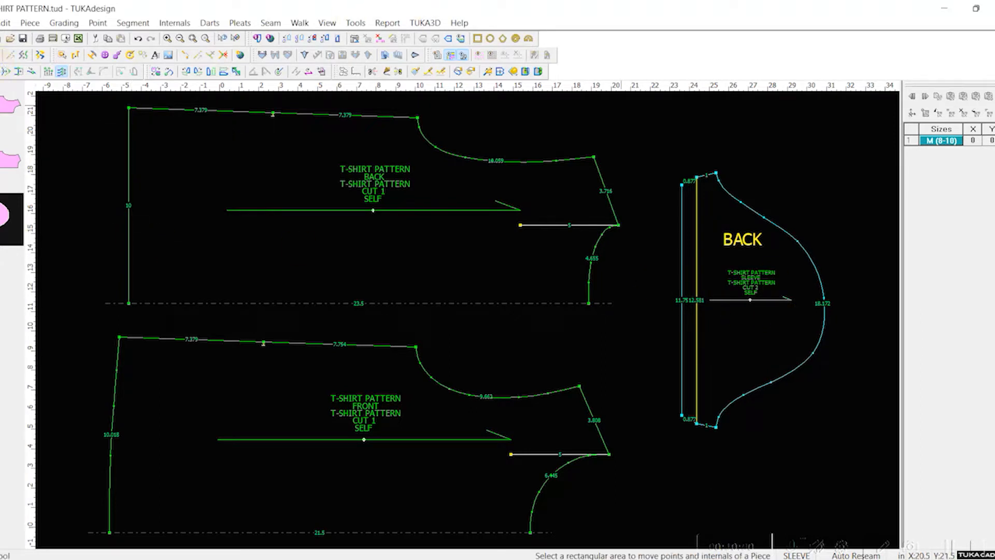
{"action": "scroll", "coordinate": [713, 248], "scroll_direction": "down", "scroll_amount": 2}
{"action": "scroll", "coordinate": [467, 313], "scroll_direction": "up", "scroll_amount": 3}
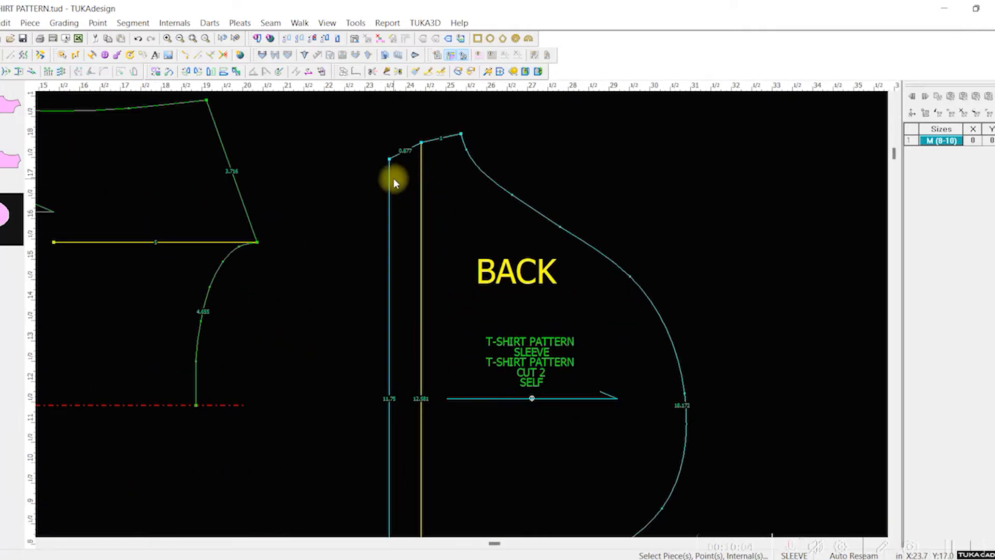
{"action": "scroll", "coordinate": [603, 399], "scroll_direction": "up", "scroll_amount": 1}
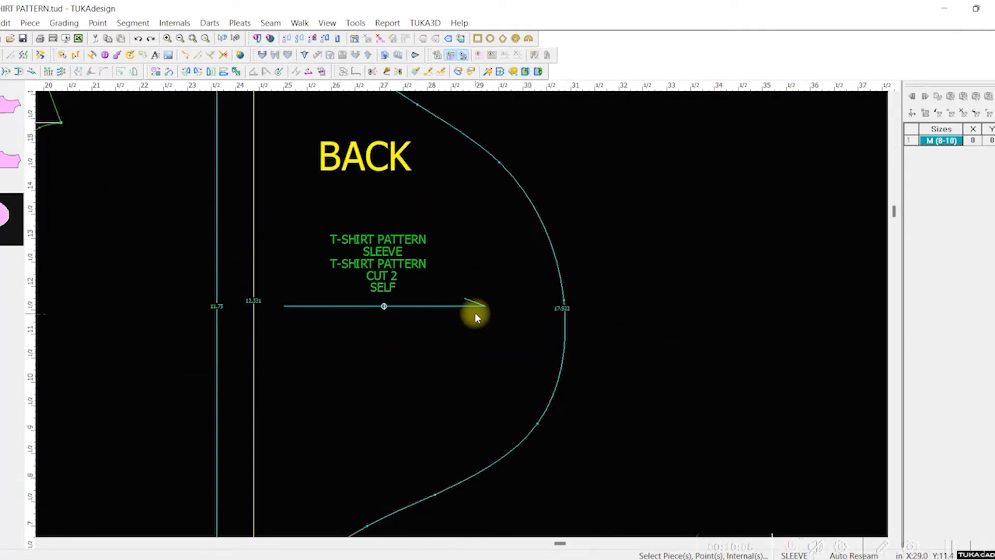
Step: Move the points and internals of the sleeve's upper part, including the bicep line's upper end, another 0.0625 inch in Y
{"action": "scroll", "coordinate": [476, 315], "scroll_direction": "down", "scroll_amount": 1}
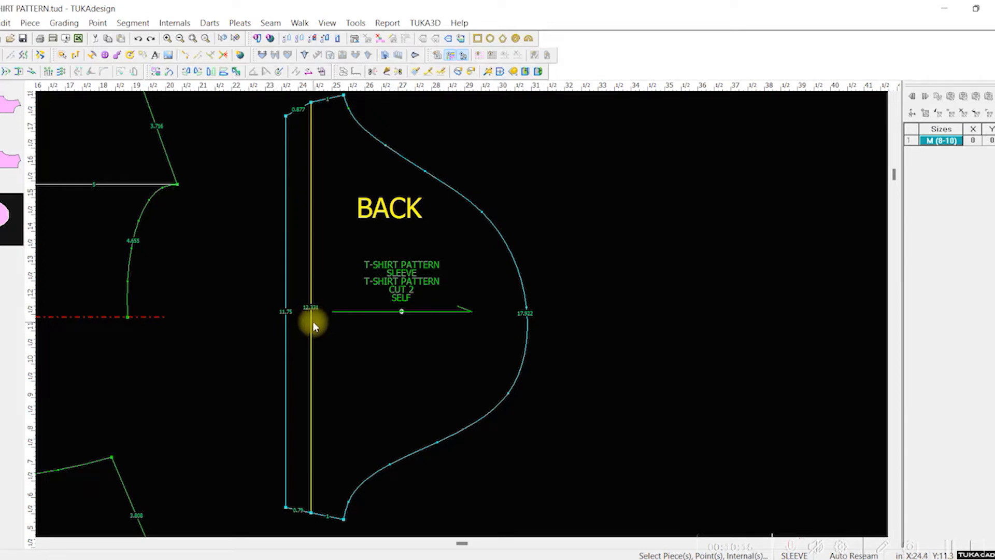
{"action": "scroll", "coordinate": [464, 312], "scroll_direction": "up", "scroll_amount": 1}
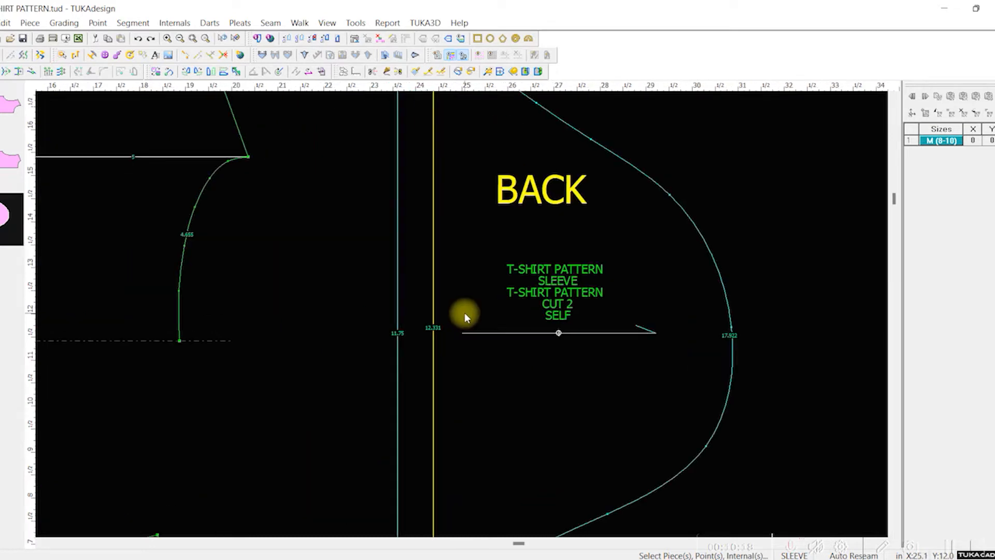
{"action": "scroll", "coordinate": [465, 313], "scroll_direction": "down", "scroll_amount": 1}
{"action": "key", "text": "v"}
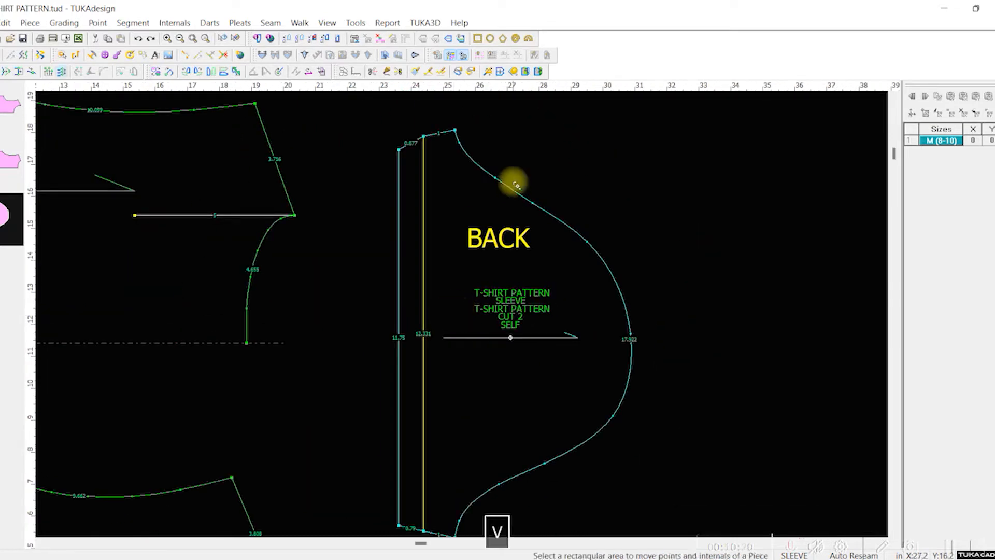
{"action": "left_click_drag", "start_coordinate": [414, 108], "coordinate": [699, 294]}
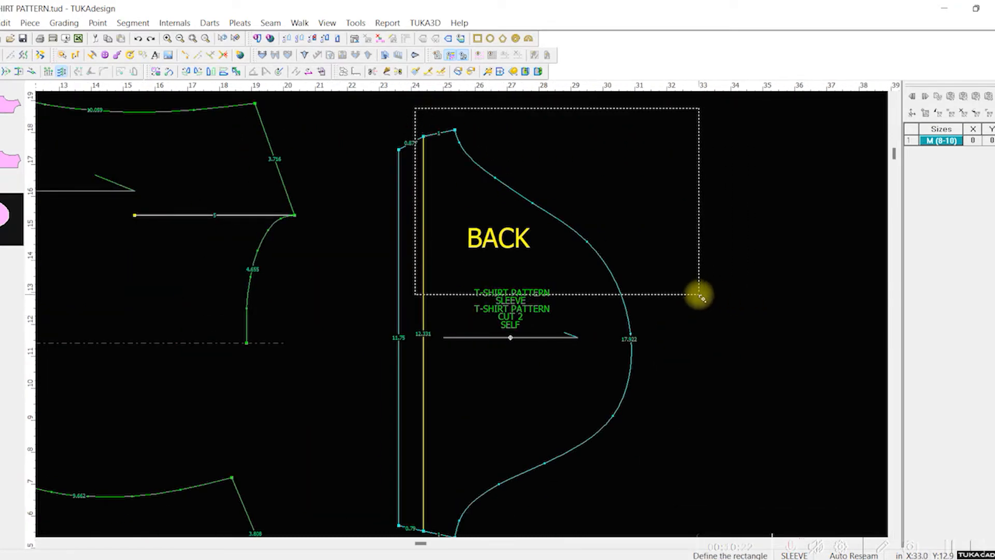
{"action": "key", "text": "Tab"}
{"action": "type", "text": ".0625"}
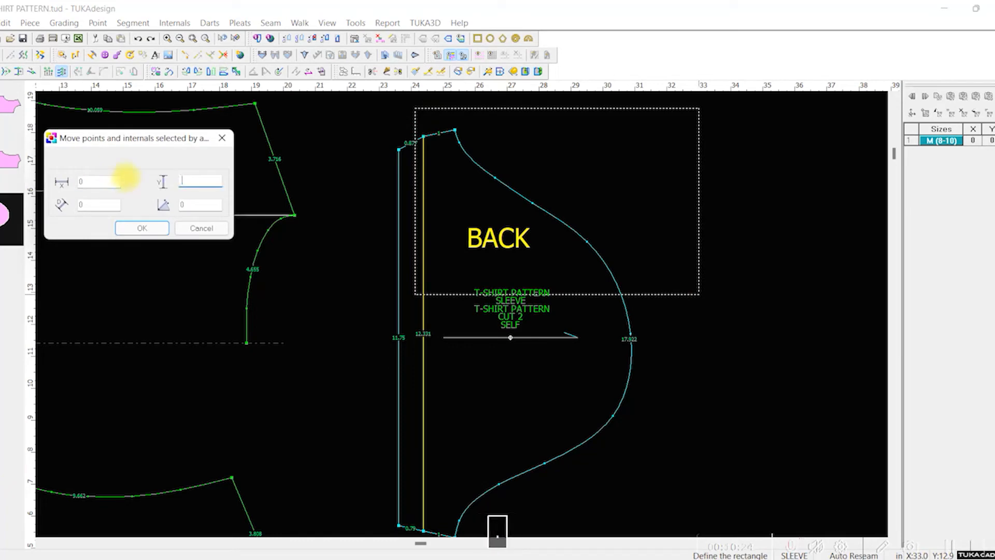
{"action": "key", "text": "Return"}
Step: Move the points of the sleeve's lower part, including the bicep line's lower end, -0.0625 inch in Y
{"action": "scroll", "coordinate": [523, 341], "scroll_direction": "up", "scroll_amount": 1}
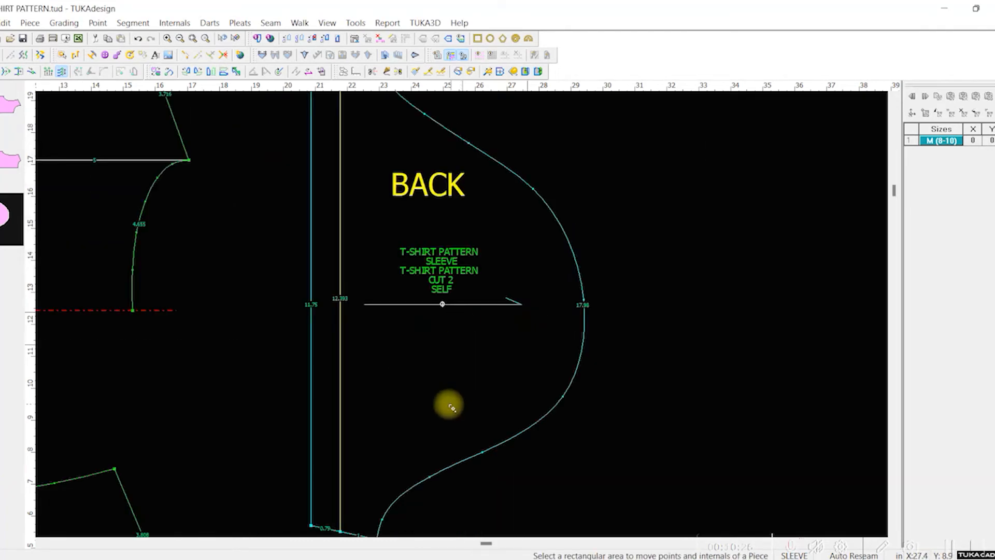
{"action": "scroll", "coordinate": [422, 474], "scroll_direction": "up", "scroll_amount": 2}
{"action": "scroll", "coordinate": [465, 316], "scroll_direction": "down", "scroll_amount": 2}
{"action": "left_click_drag", "start_coordinate": [395, 217], "coordinate": [615, 433]}
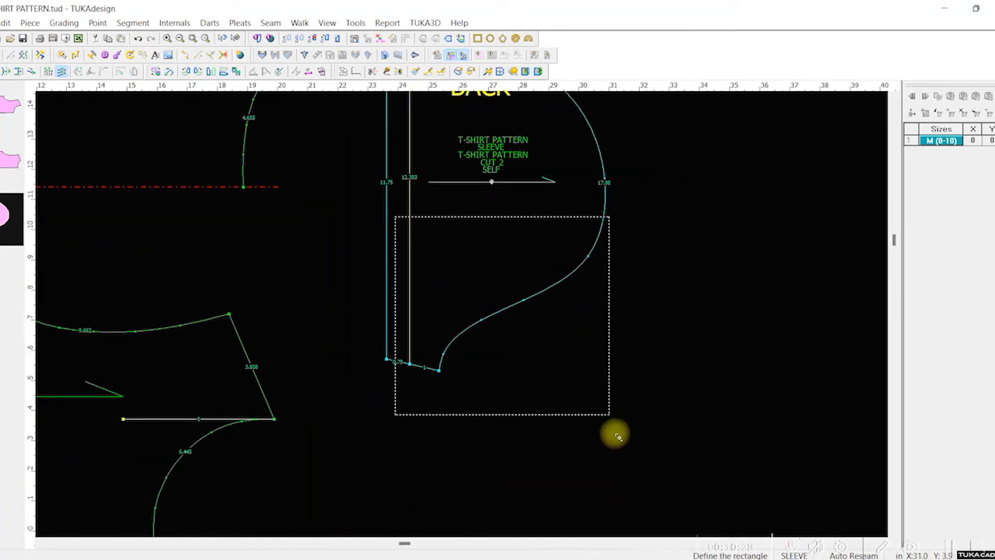
{"action": "left_click", "coordinate": [218, 184]}
{"action": "type", "text": "-.0625"}
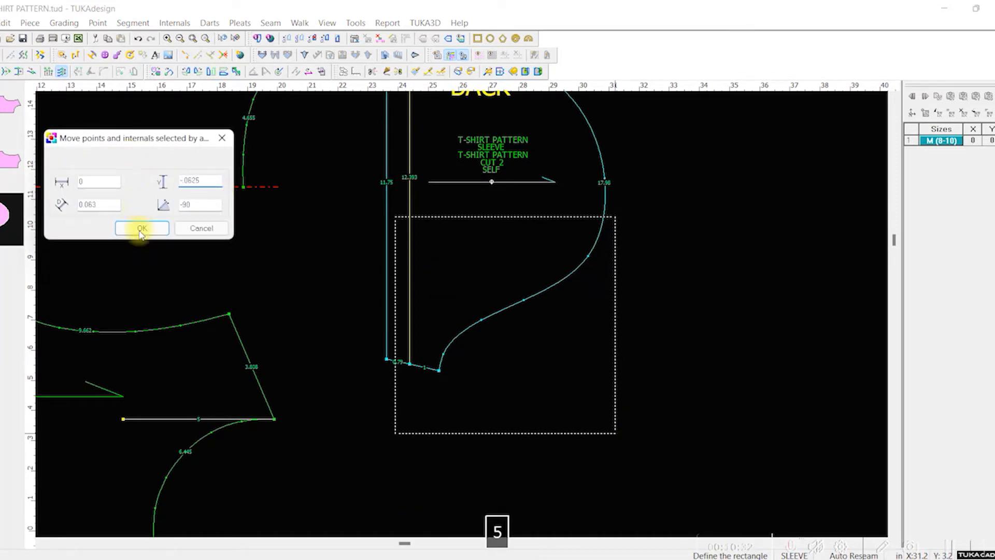
{"action": "left_click", "coordinate": [139, 227]}
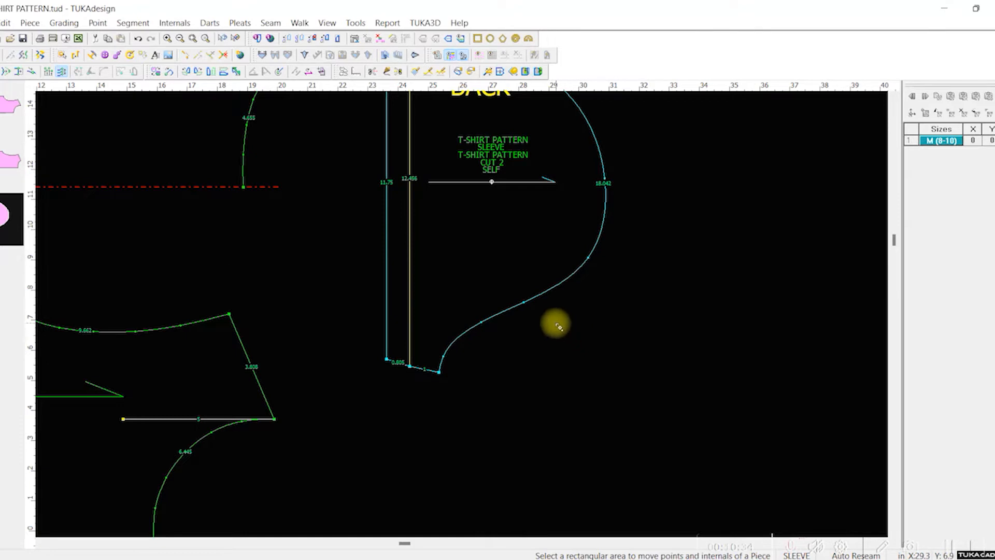
{"action": "scroll", "coordinate": [465, 317], "scroll_direction": "up", "scroll_amount": 2}
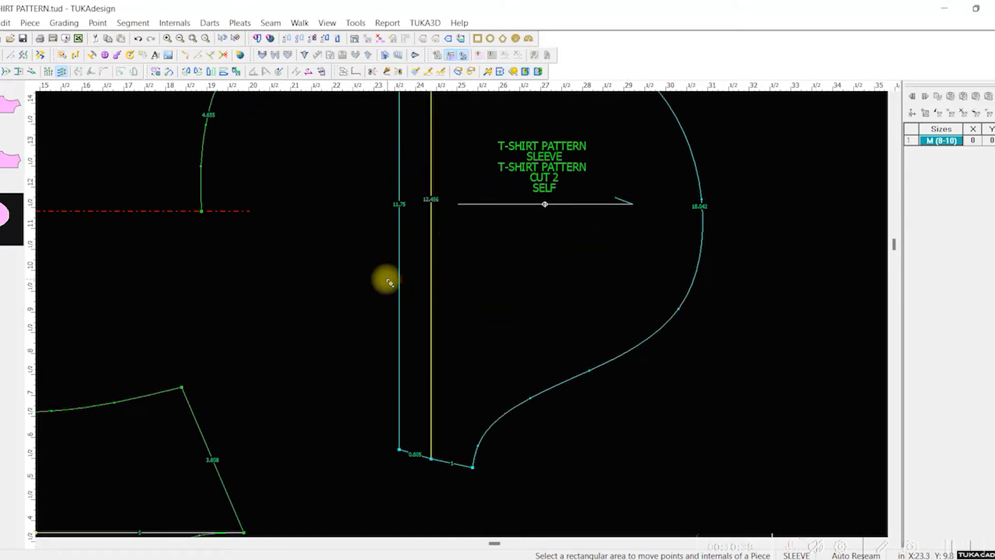
{"action": "scroll", "coordinate": [466, 317], "scroll_direction": "up", "scroll_amount": 1}
{"action": "scroll", "coordinate": [467, 317], "scroll_direction": "down", "scroll_amount": 2}
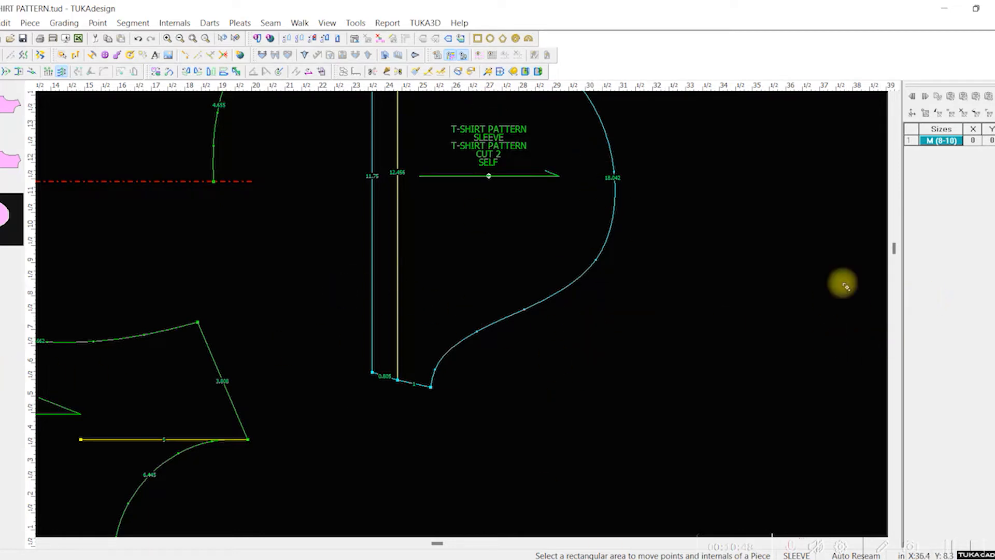
Step: Move the curve point in the middle of the sleeve's back cap slightly inward to smooth the curve
{"action": "scroll", "coordinate": [461, 310], "scroll_direction": "down", "scroll_amount": 3}
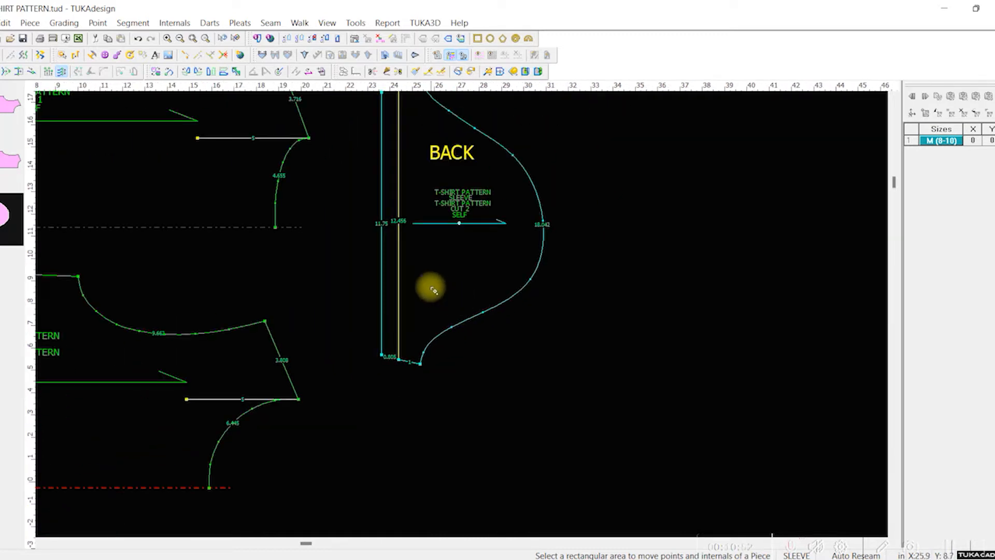
{"action": "scroll", "coordinate": [557, 171], "scroll_direction": "up", "scroll_amount": 1}
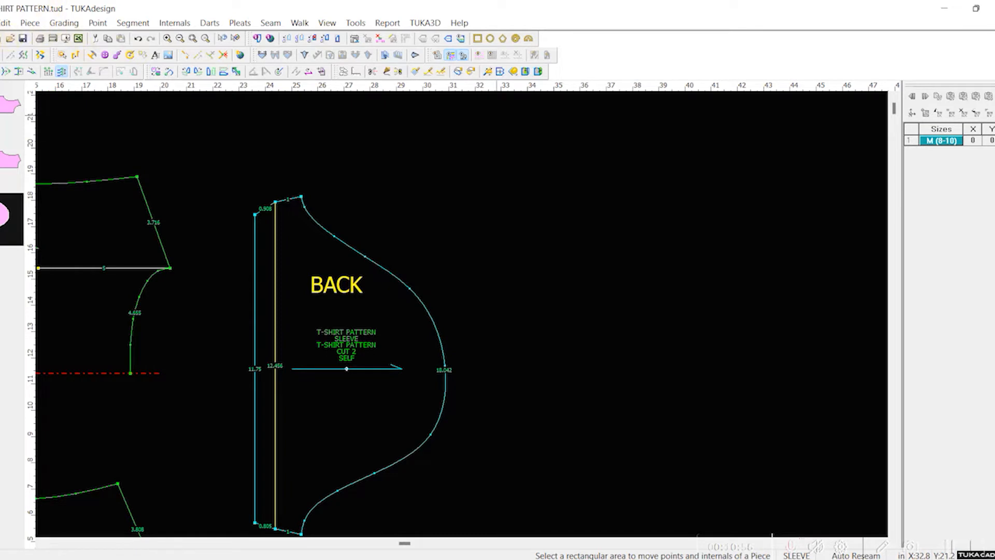
{"action": "scroll", "coordinate": [420, 261], "scroll_direction": "down", "scroll_amount": 3}
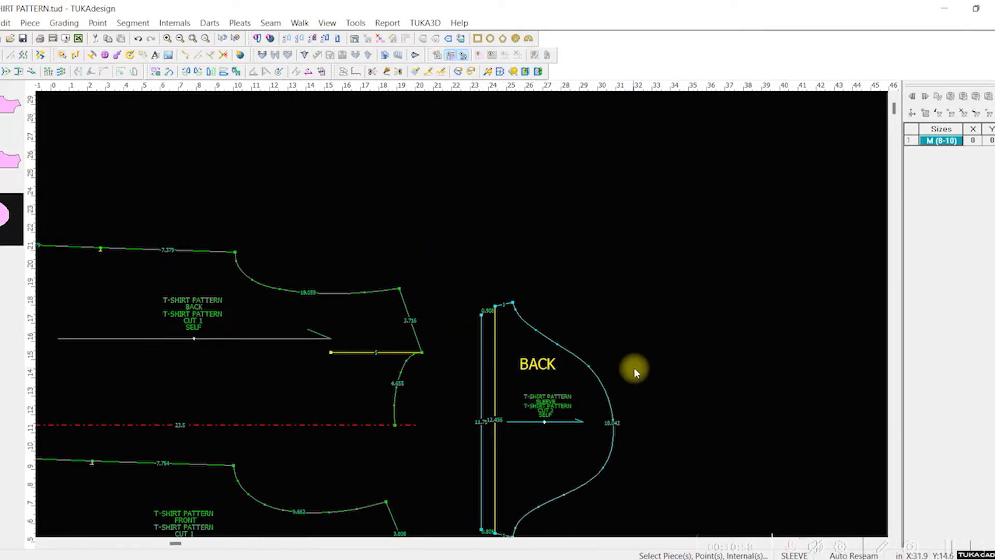
{"action": "scroll", "coordinate": [460, 313], "scroll_direction": "up", "scroll_amount": 3}
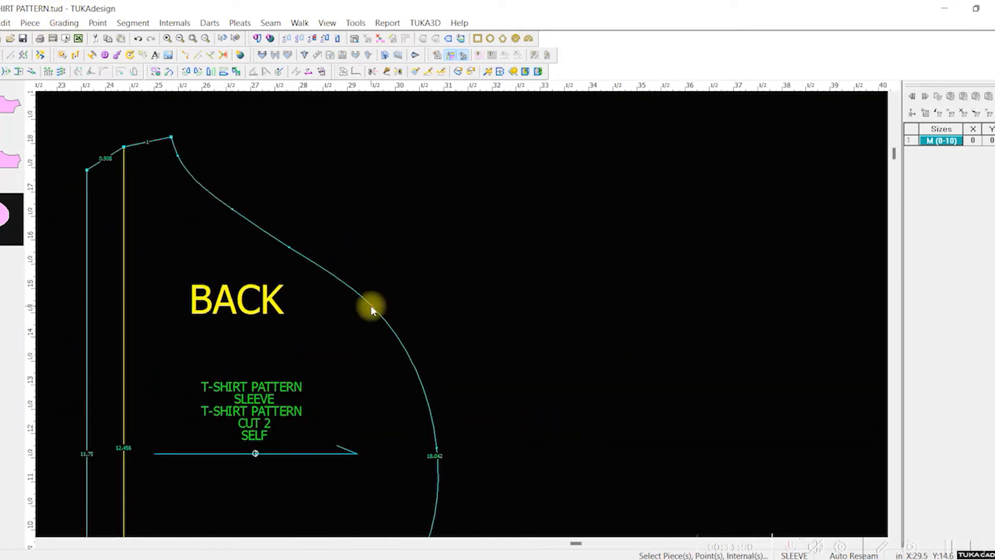
{"action": "key", "text": "m"}
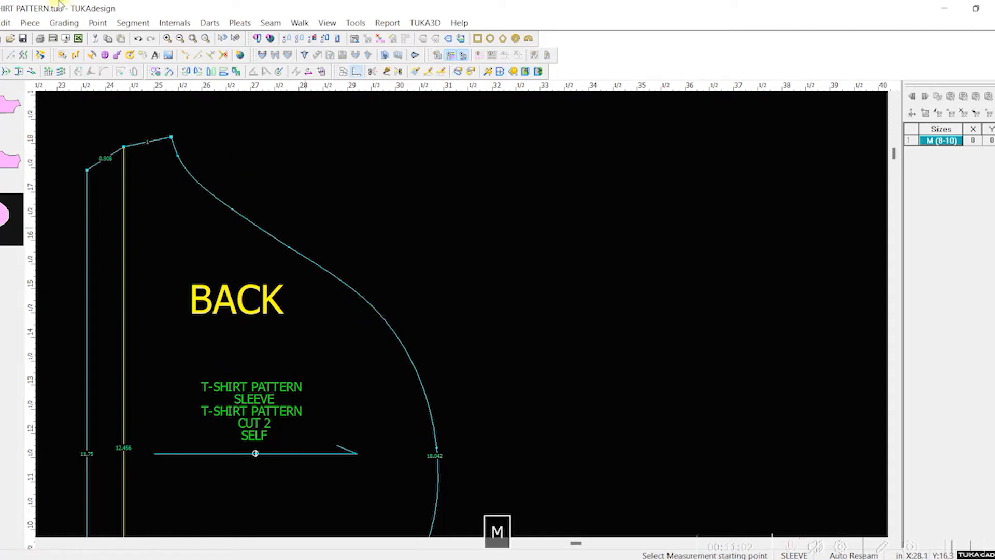
{"action": "left_click", "coordinate": [0, 73]}
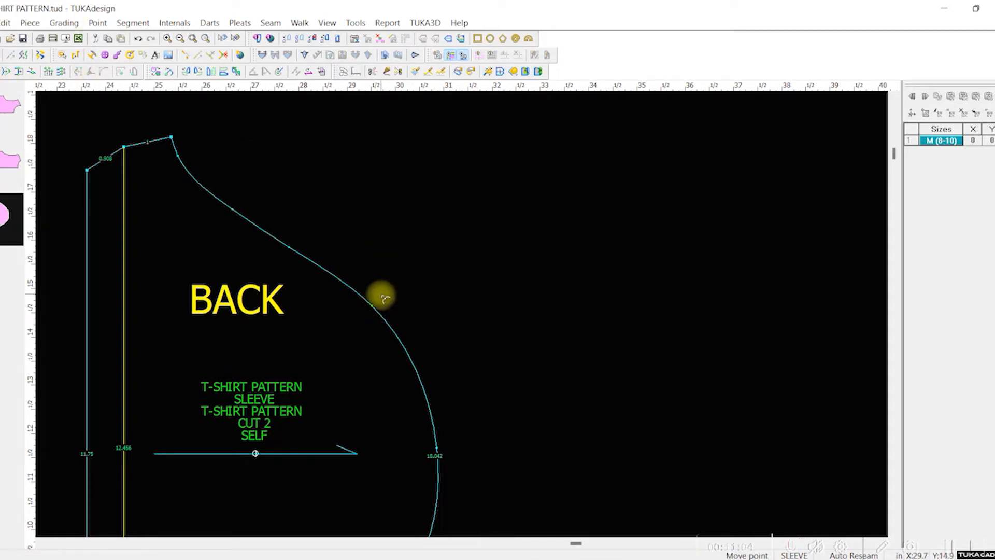
{"action": "left_click_drag", "start_coordinate": [375, 311], "coordinate": [380, 317]}
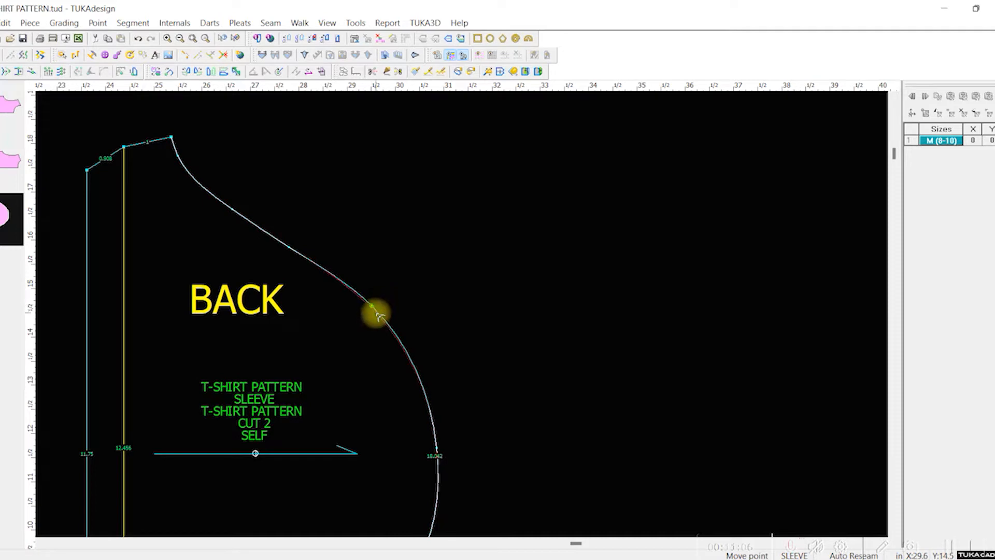
{"action": "left_click", "coordinate": [375, 313]}
Step: Move the curve point in the middle of the sleeve's lower (front) cap slightly outward to smooth the curve
{"action": "scroll", "coordinate": [451, 382], "scroll_direction": "up", "scroll_amount": 1}
{"action": "scroll", "coordinate": [590, 452], "scroll_direction": "up", "scroll_amount": 1}
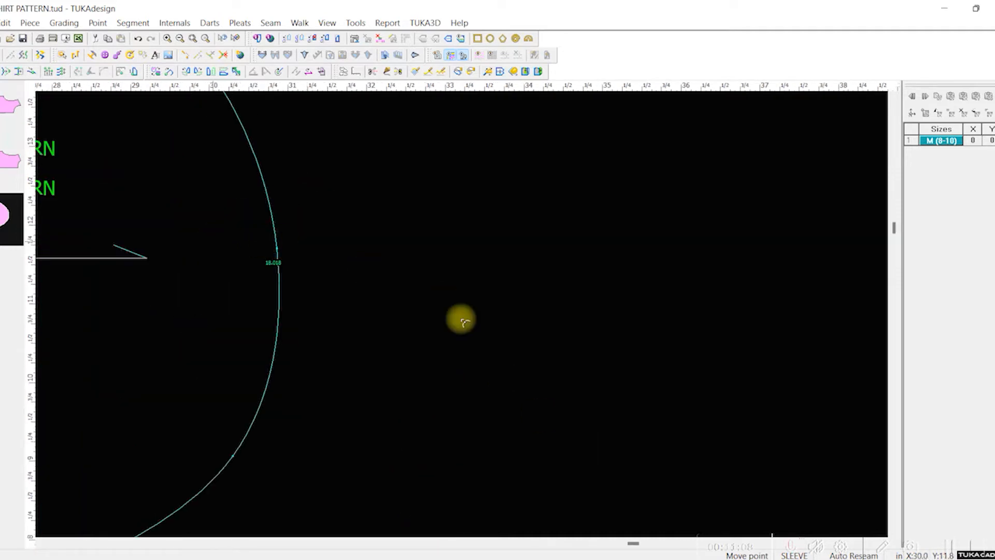
{"action": "scroll", "coordinate": [459, 320], "scroll_direction": "down", "scroll_amount": 2}
{"action": "scroll", "coordinate": [462, 313], "scroll_direction": "up", "scroll_amount": 2}
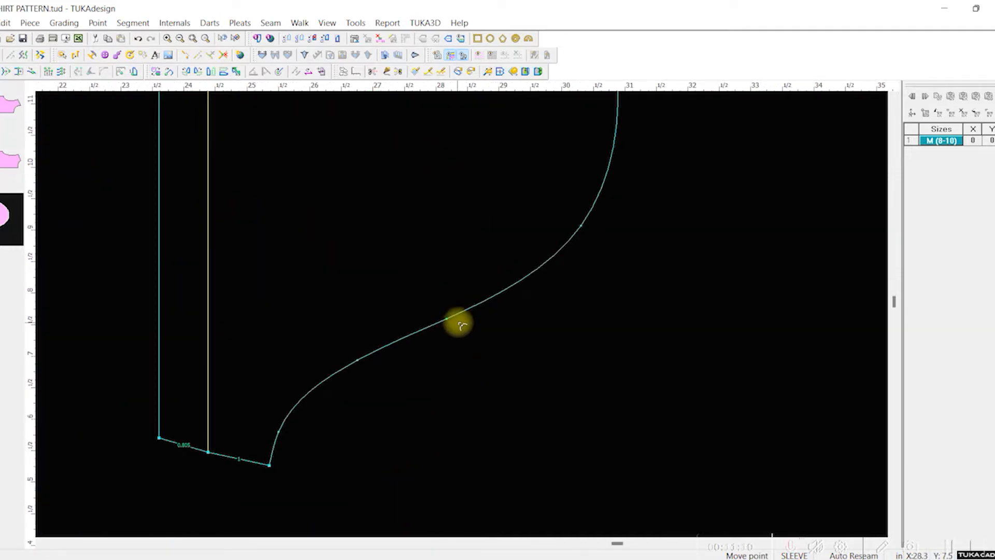
{"action": "scroll", "coordinate": [461, 317], "scroll_direction": "up", "scroll_amount": 1}
{"action": "scroll", "coordinate": [462, 317], "scroll_direction": "down", "scroll_amount": 1}
{"action": "left_click_drag", "start_coordinate": [460, 306], "coordinate": [463, 310]}
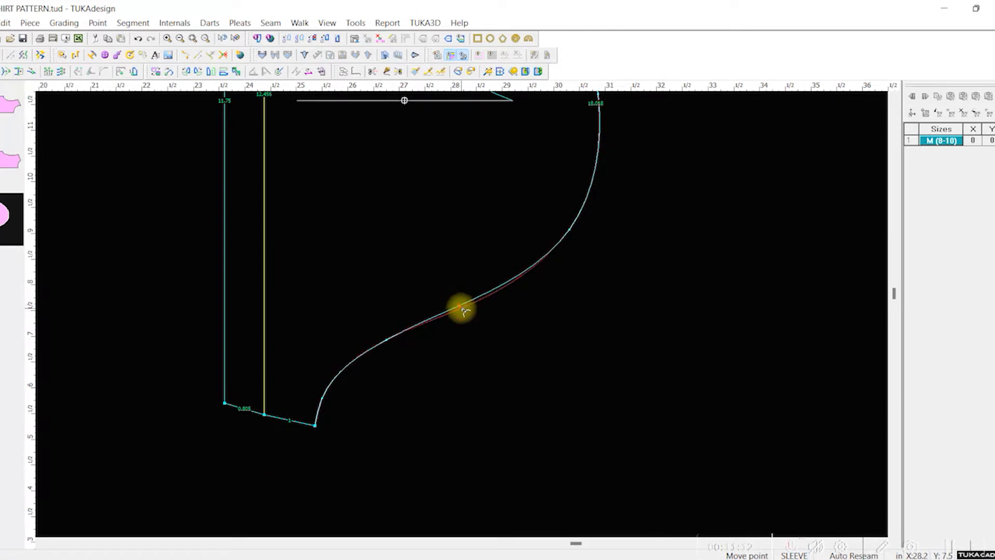
{"action": "left_click", "coordinate": [464, 310]}
{"action": "scroll", "coordinate": [461, 311], "scroll_direction": "up", "scroll_amount": 1}
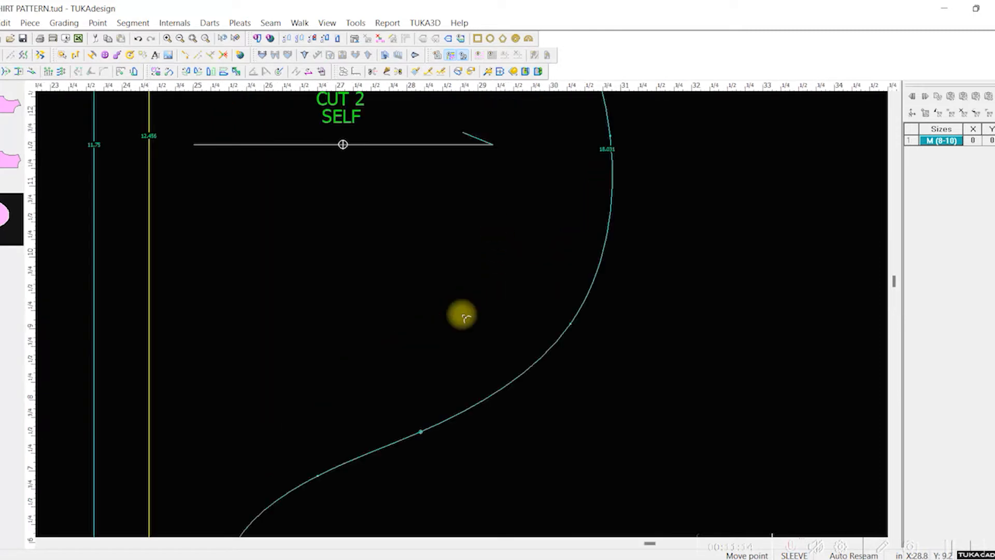
Step: In the Excel graded spec page, colour the size F value of "Bicep @ 1" below armhole" (F25) dark green
{"action": "scroll", "coordinate": [463, 305], "scroll_direction": "down", "scroll_amount": 2}
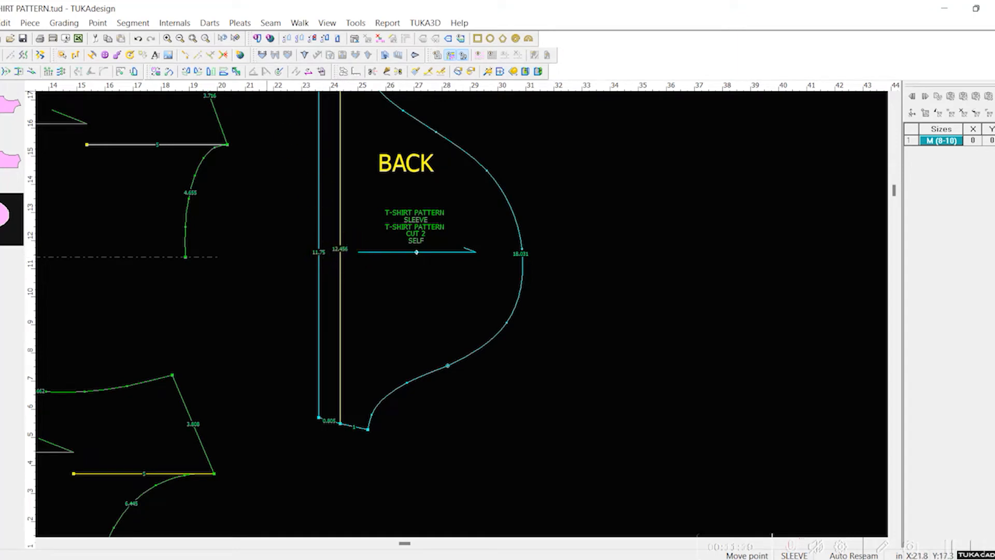
{"action": "left_click_drag", "start_coordinate": [642, 1], "coordinate": [591, 67]}
{"action": "left_click", "coordinate": [510, 305]}
{"action": "key", "text": "Return"}
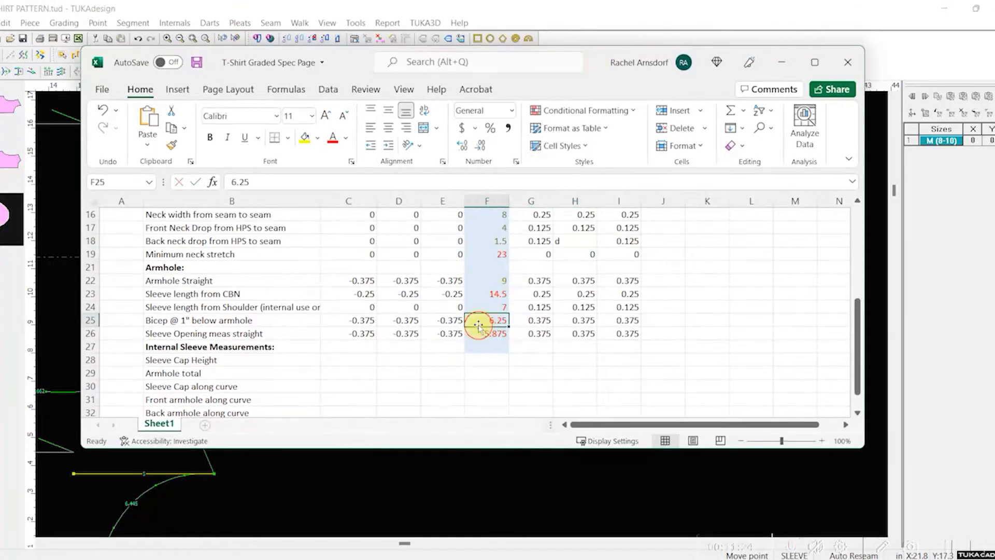
{"action": "left_click", "coordinate": [346, 139]}
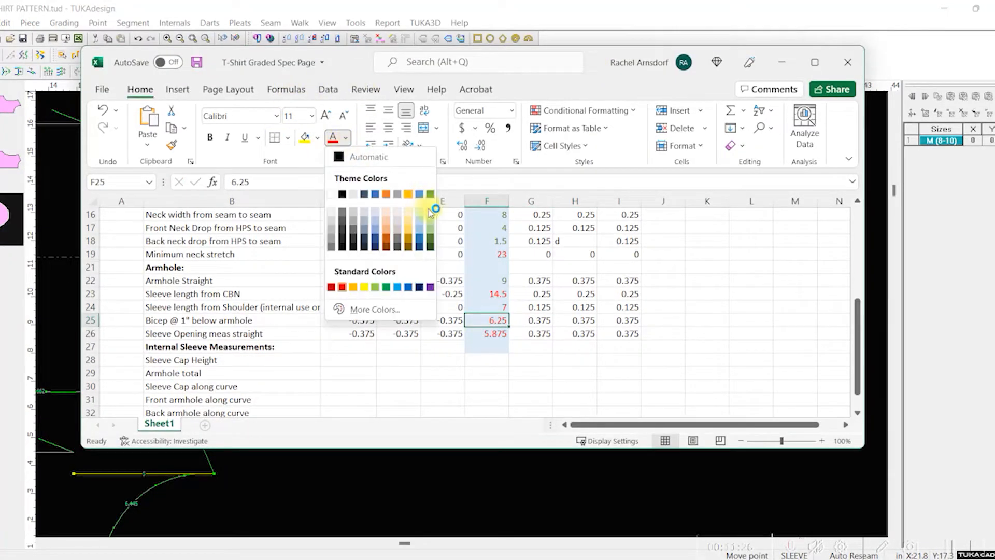
{"action": "left_click", "coordinate": [430, 241]}
Step: Calculate half of the sleeve opening as =11.75/2 in blank cell H29, and clear the cell
{"action": "left_click", "coordinate": [487, 334]}
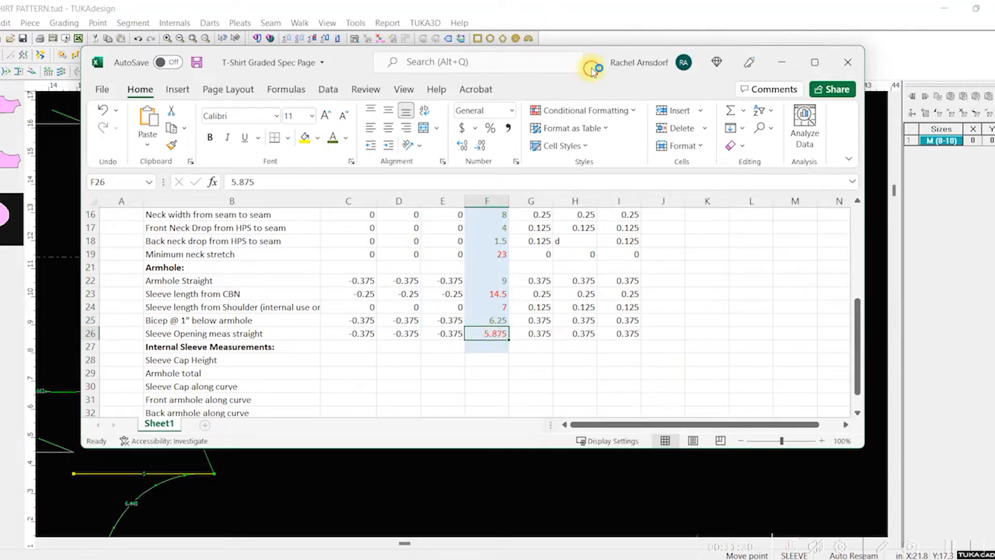
{"action": "left_click_drag", "start_coordinate": [589, 62], "coordinate": [515, 79]}
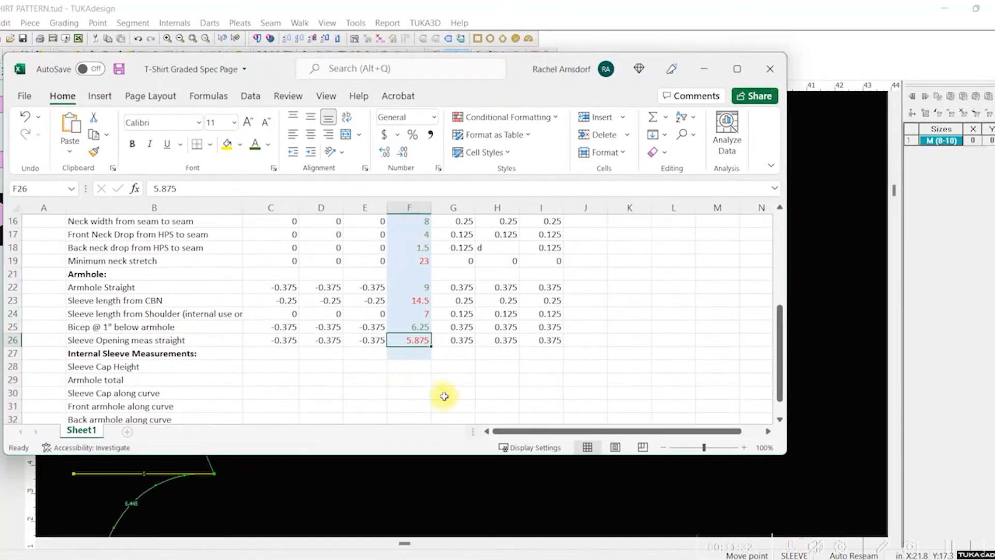
{"action": "left_click", "coordinate": [505, 379]}
{"action": "type", "text": "="}
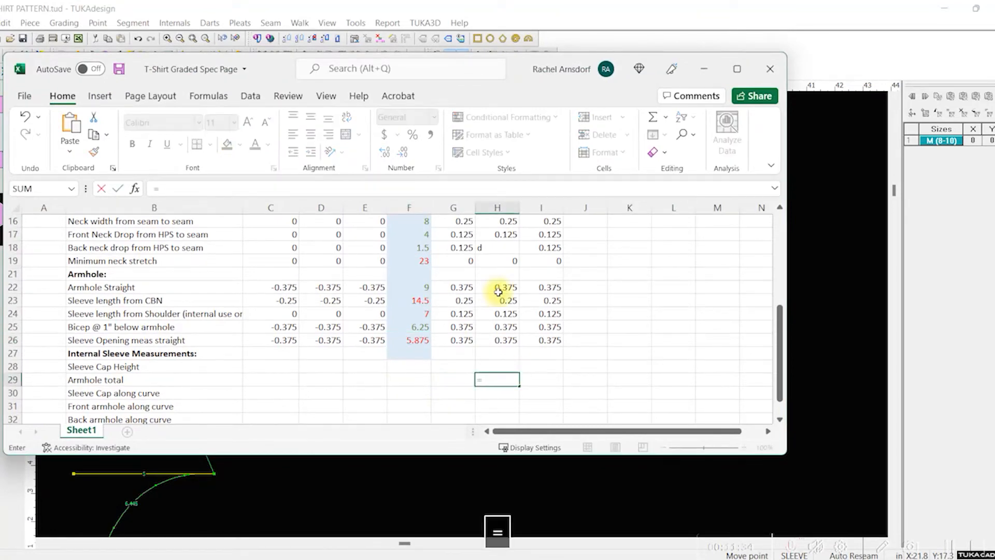
{"action": "type", "text": "11.75/2"}
{"action": "key", "text": "Return"}
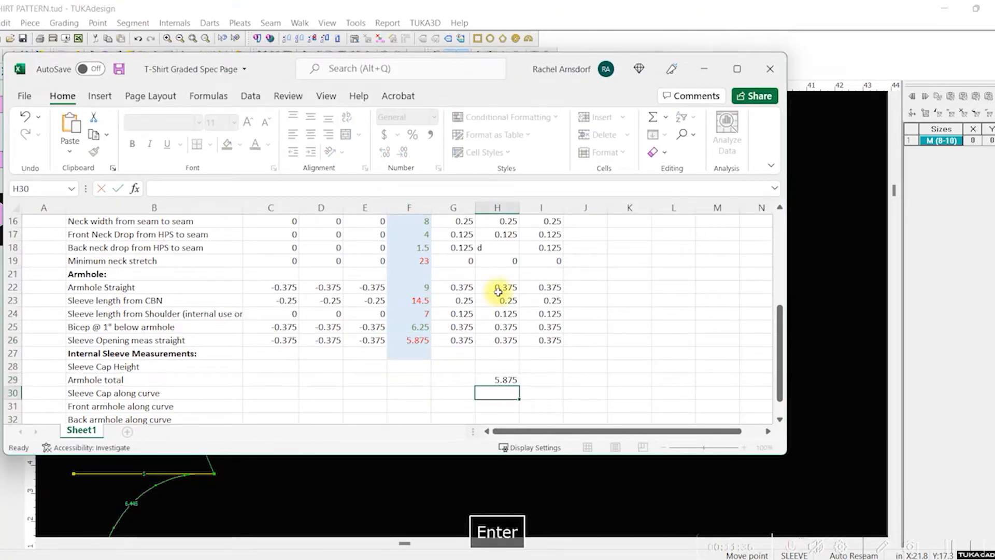
{"action": "left_click", "coordinate": [506, 381]}
{"action": "key", "text": "BackSpace"}
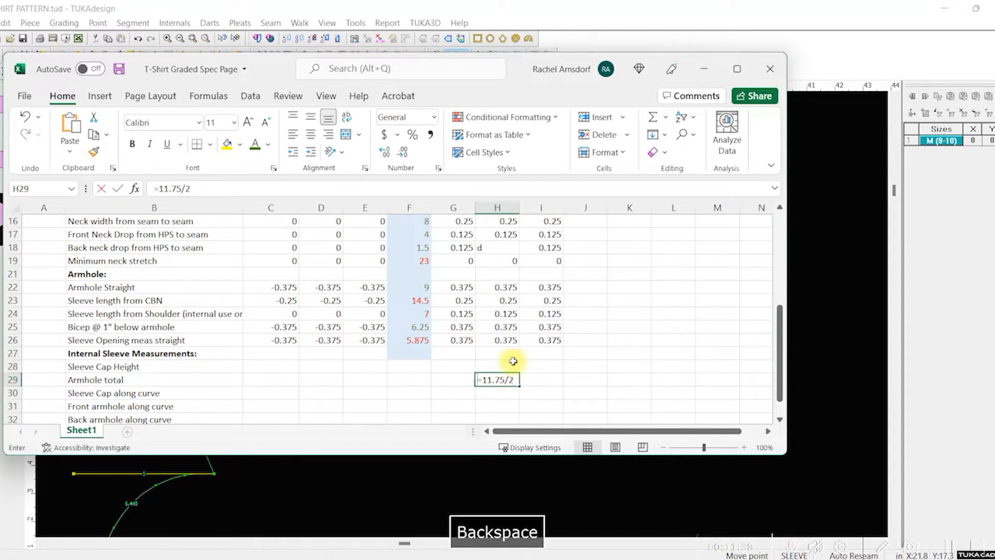
Step: Colour the "Sleeve Opening meas straight" value in F26 green and move the spec page out of the way
{"action": "left_click", "coordinate": [405, 351]}
{"action": "left_click", "coordinate": [404, 343]}
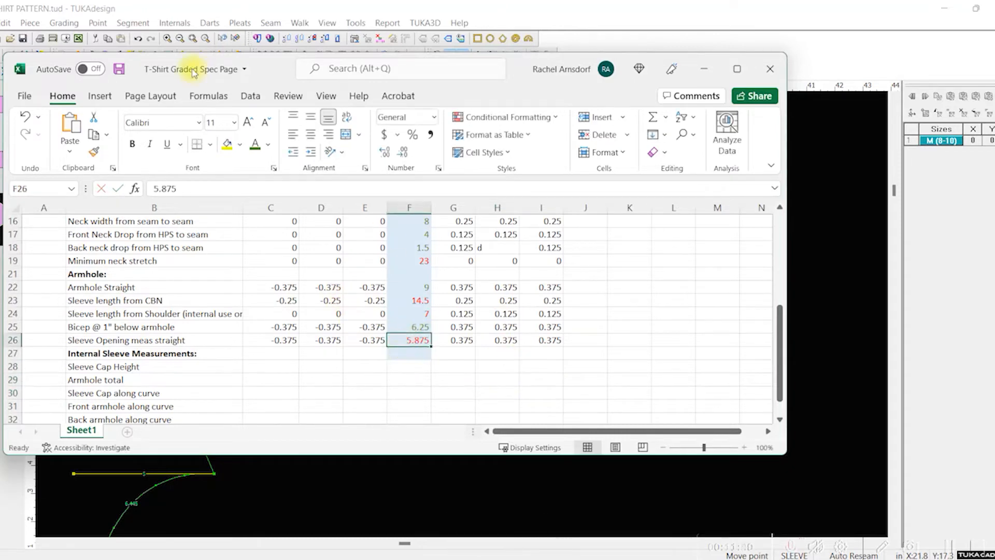
{"action": "left_click", "coordinate": [254, 144]}
{"action": "left_click_drag", "start_coordinate": [541, 353], "coordinate": [583, 353]}
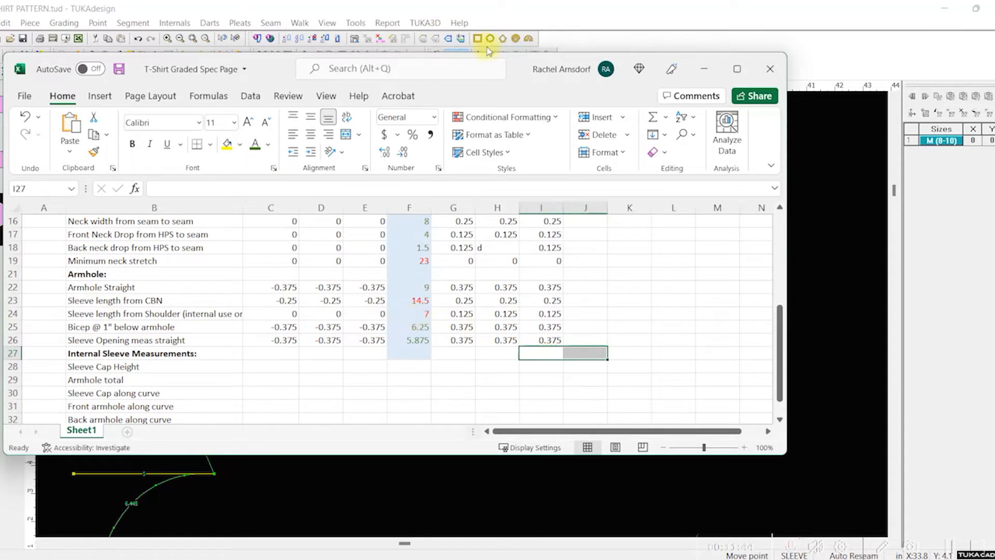
{"action": "left_click_drag", "start_coordinate": [534, 83], "coordinate": [524, 0]}
Step: Back in TUKAdesign, move the front and back pieces down to make room for the sleeve above the back
{"action": "scroll", "coordinate": [468, 259], "scroll_direction": "down", "scroll_amount": 3}
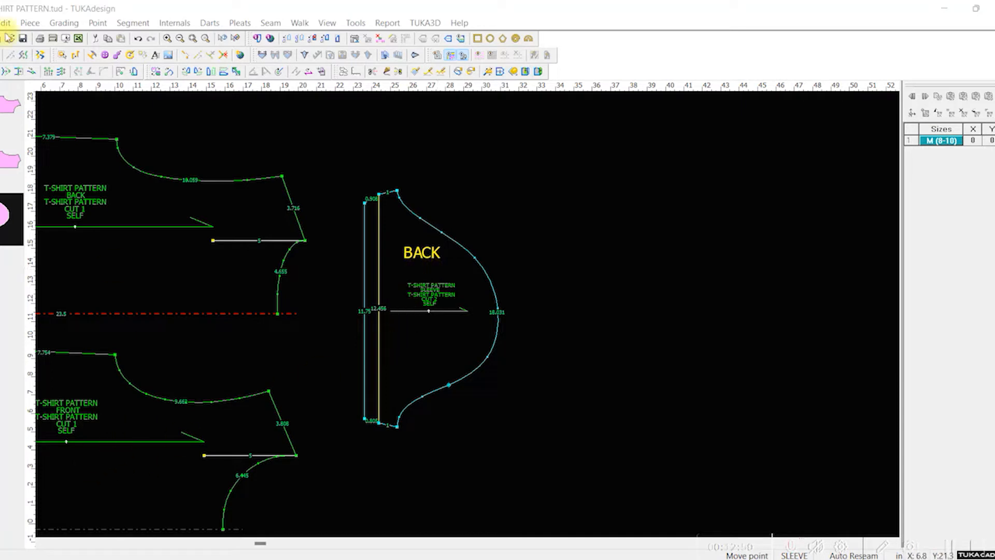
{"action": "left_click", "coordinate": [0, 55]}
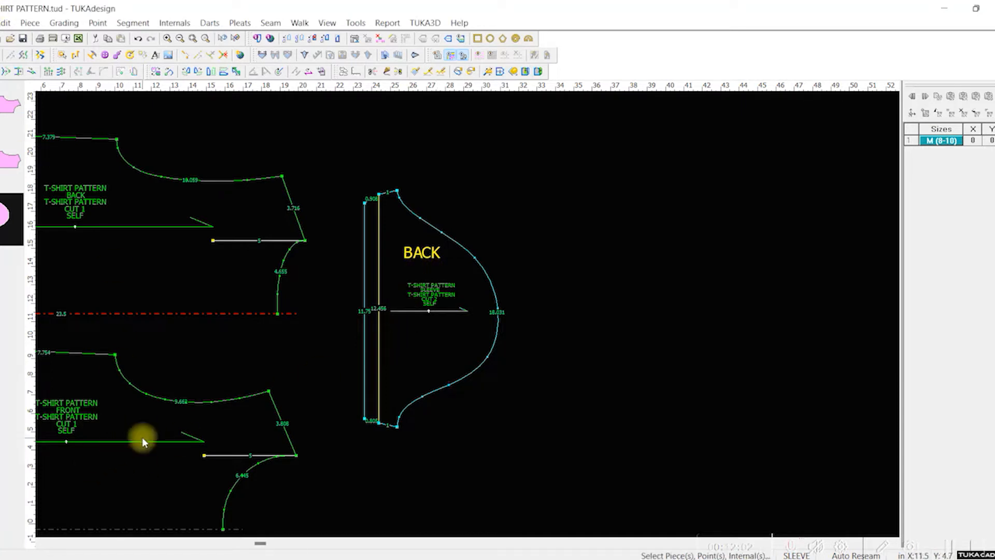
{"action": "left_click", "coordinate": [141, 440]}
{"action": "left_click_drag", "start_coordinate": [244, 437], "coordinate": [236, 494]}
{"action": "left_click_drag", "start_coordinate": [235, 248], "coordinate": [235, 299]}
Step: Align the sleeve's lower underarm point with the back piece's underarm point to examine how the seams and armhole curves meet
{"action": "left_click_drag", "start_coordinate": [417, 302], "coordinate": [171, 297]}
{"action": "scroll", "coordinate": [177, 326], "scroll_direction": "up", "scroll_amount": 2}
{"action": "left_click_drag", "start_coordinate": [462, 313], "coordinate": [535, 164]}
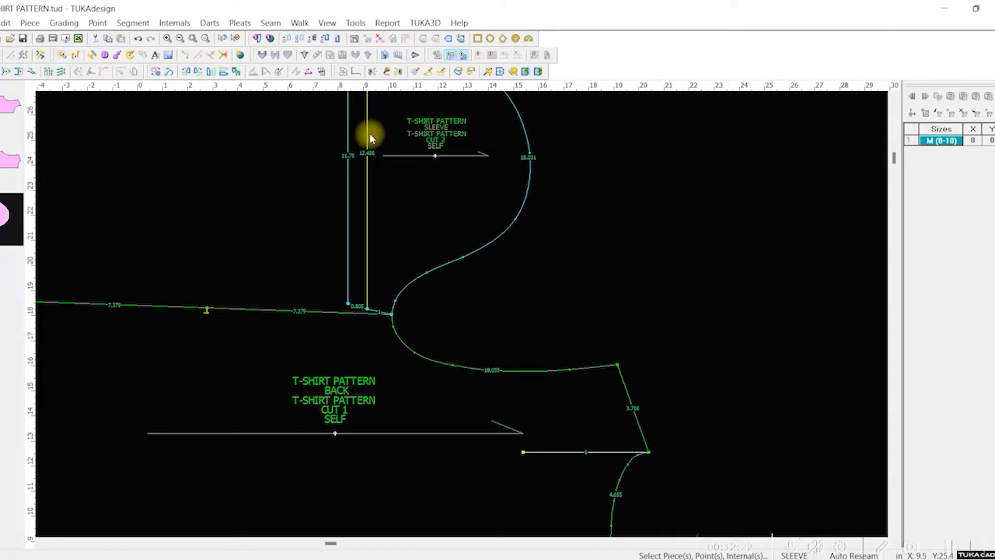
{"action": "left_click_drag", "start_coordinate": [434, 231], "coordinate": [548, 257]}
{"action": "scroll", "coordinate": [548, 257], "scroll_direction": "up", "scroll_amount": 1}
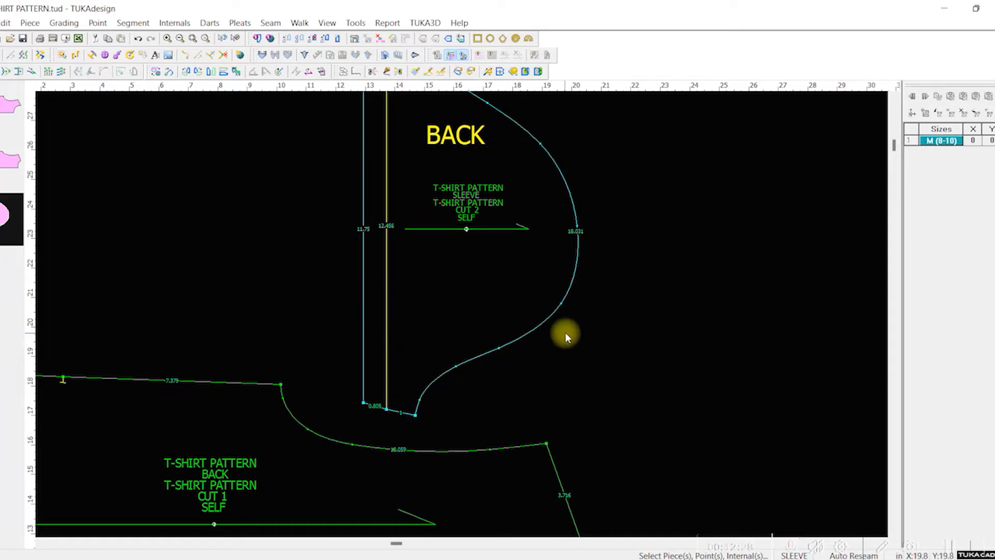
{"action": "left_click_drag", "start_coordinate": [565, 333], "coordinate": [359, 268]}
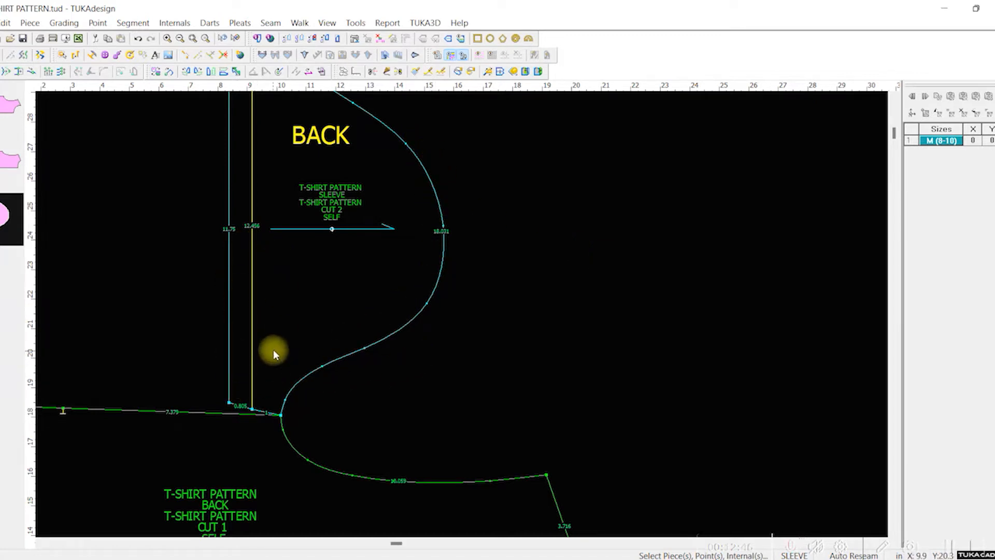
{"action": "scroll", "coordinate": [273, 352], "scroll_direction": "up", "scroll_amount": 2}
{"action": "scroll", "coordinate": [464, 314], "scroll_direction": "down", "scroll_amount": 2}
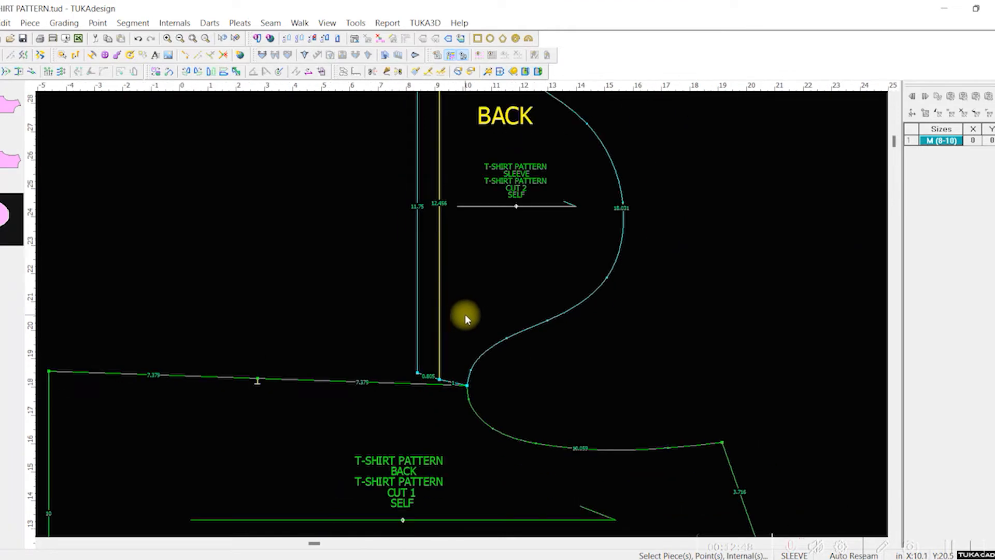
Step: Move the sleeve away from the back piece into the empty area beyond its shoulder
{"action": "scroll", "coordinate": [463, 315], "scroll_direction": "down", "scroll_amount": 2}
{"action": "mouse_move", "coordinate": [464, 315]}
{"action": "left_mouse_down"}
{"action": "mouse_move", "coordinate": [571, 282]}
{"action": "mouse_move", "coordinate": [763, 262]}
{"action": "left_mouse_up"}
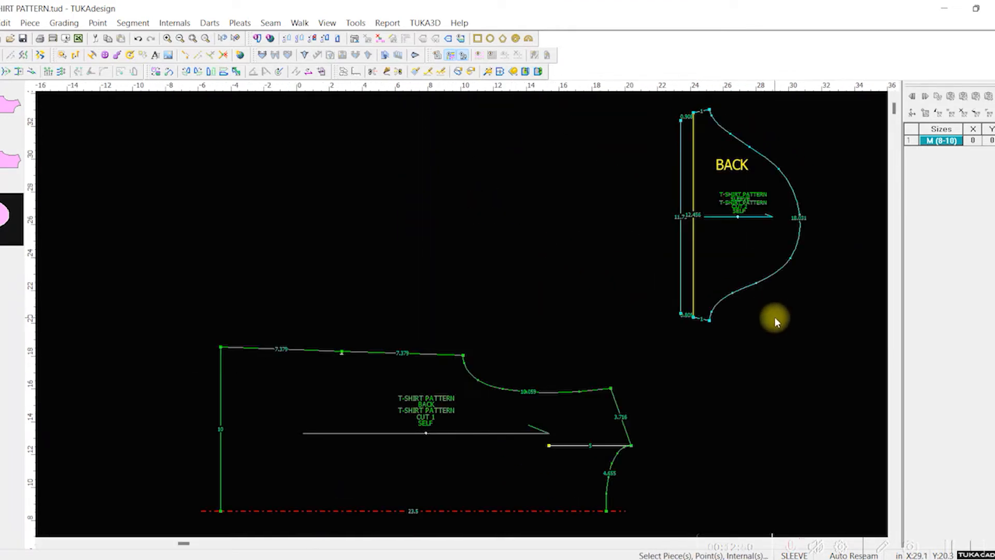
{"action": "scroll", "coordinate": [779, 327], "scroll_direction": "up", "scroll_amount": 2}
{"action": "left_click_drag", "start_coordinate": [440, 294], "coordinate": [426, 325]}
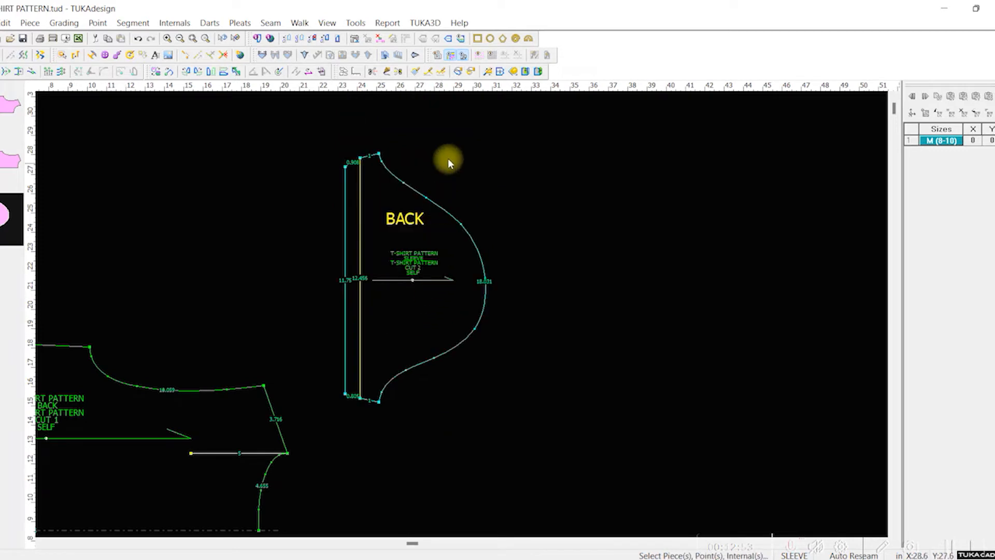
Step: Measure the straight distance from the sleeve's upper underarm point to the top of the sleeve cap
{"action": "left_click", "coordinate": [356, 71]}
{"action": "left_click", "coordinate": [379, 155]}
{"action": "left_click", "coordinate": [486, 285]}
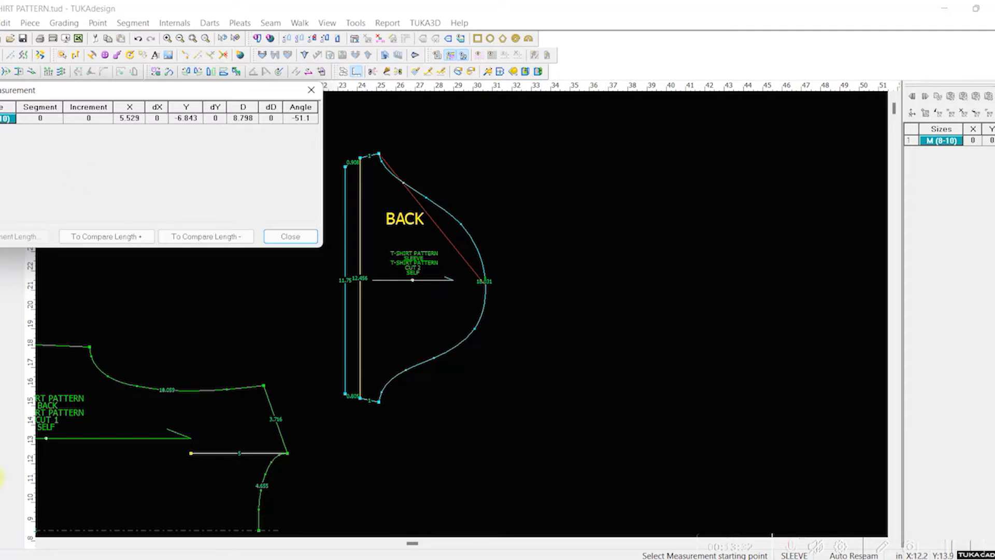
{"action": "left_click", "coordinate": [311, 92]}
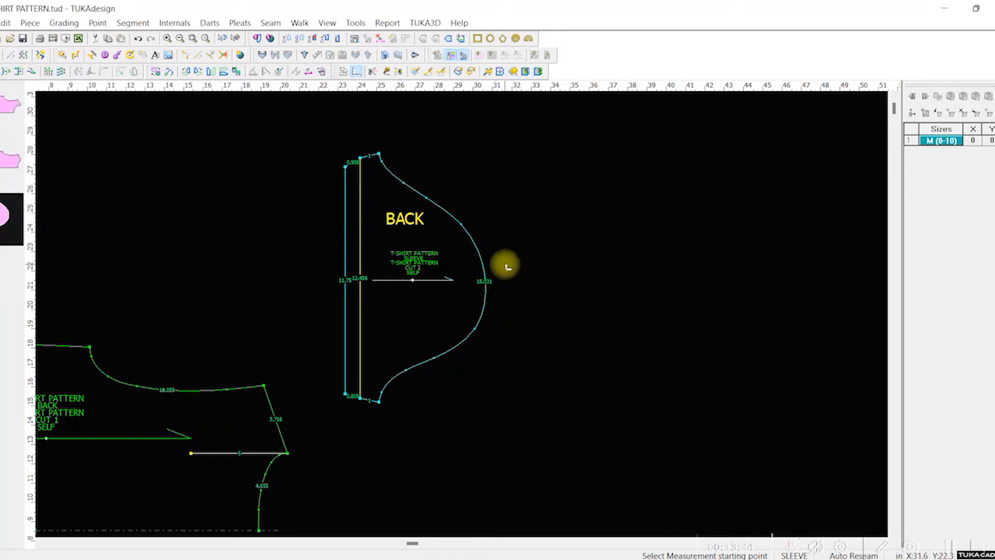
Step: Draft a straight internal line about 2.5 in long from the sleeve's upper hem corner through the fold line's end, without a point connection
{"action": "scroll", "coordinate": [462, 317], "scroll_direction": "down", "scroll_amount": 2}
{"action": "scroll", "coordinate": [462, 318], "scroll_direction": "up", "scroll_amount": 4}
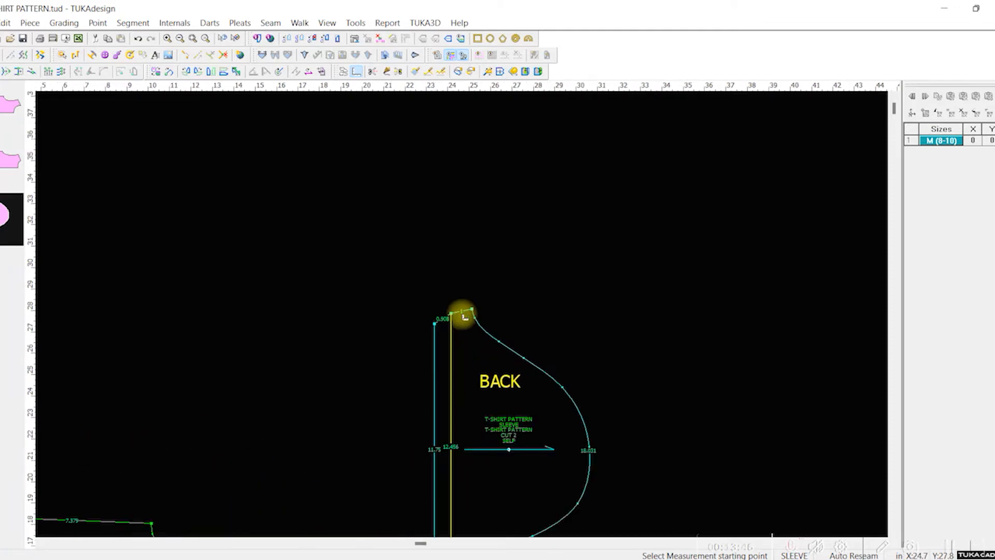
{"action": "scroll", "coordinate": [465, 317], "scroll_direction": "up", "scroll_amount": 2}
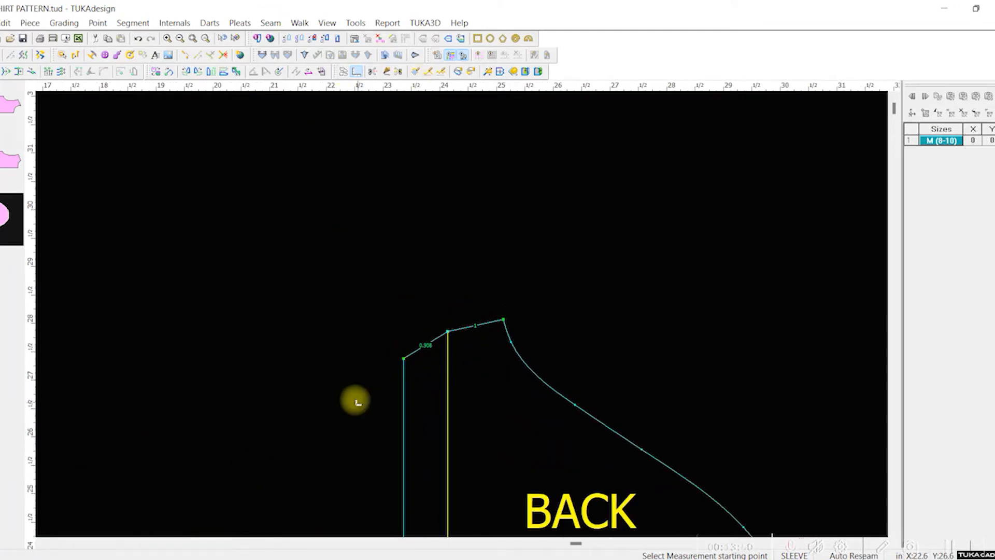
{"action": "key", "text": "d"}
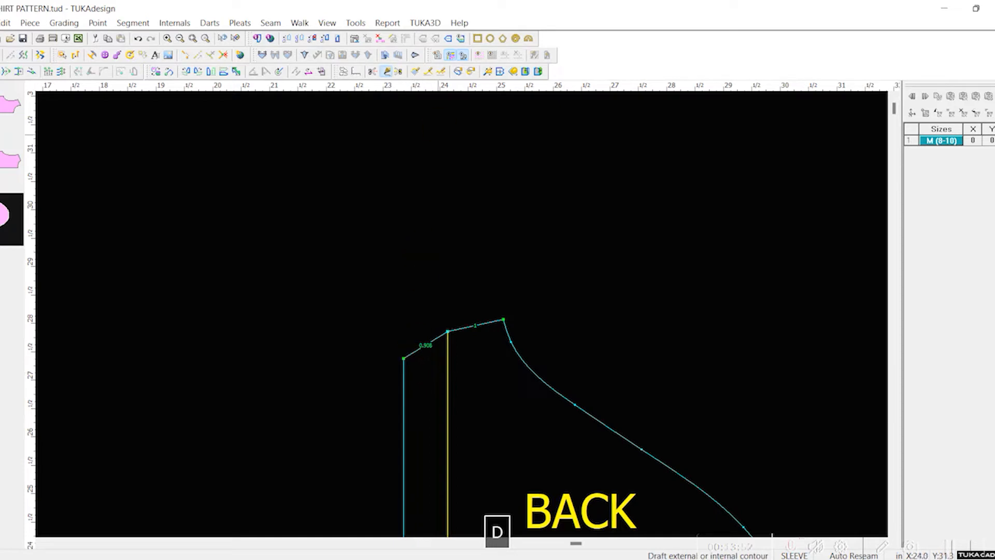
{"action": "left_click", "coordinate": [405, 359]}
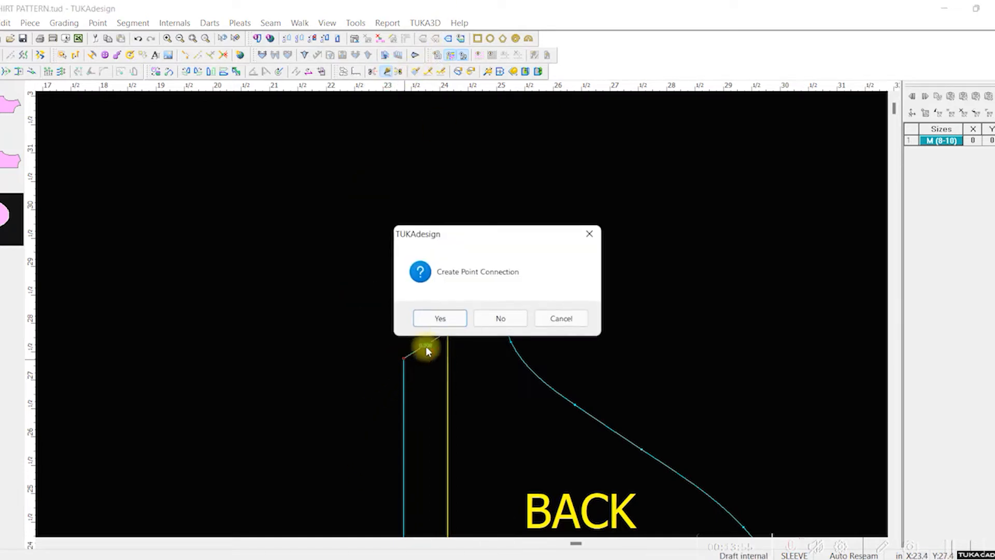
{"action": "left_click", "coordinate": [500, 318]}
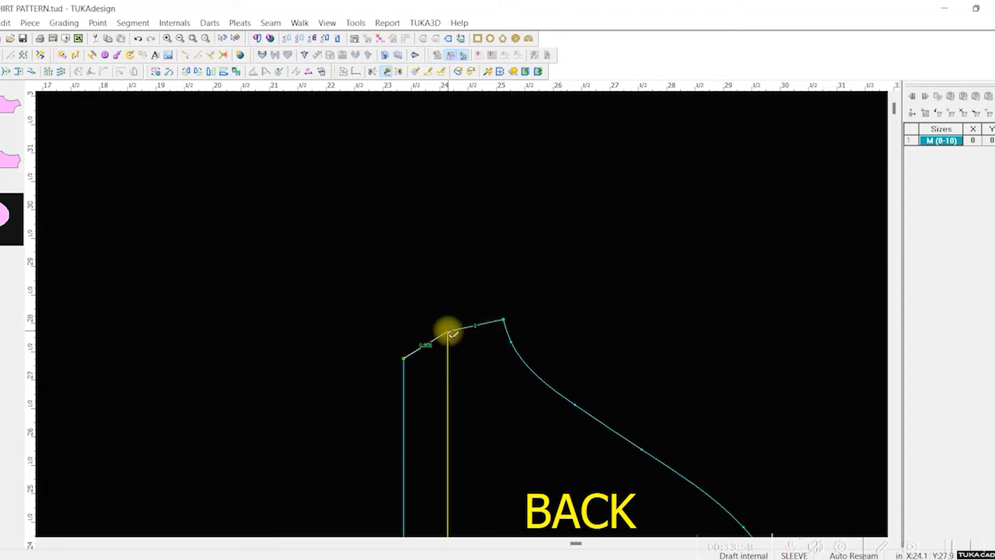
{"action": "left_click", "coordinate": [527, 284]}
{"action": "right_click", "coordinate": [677, 228]}
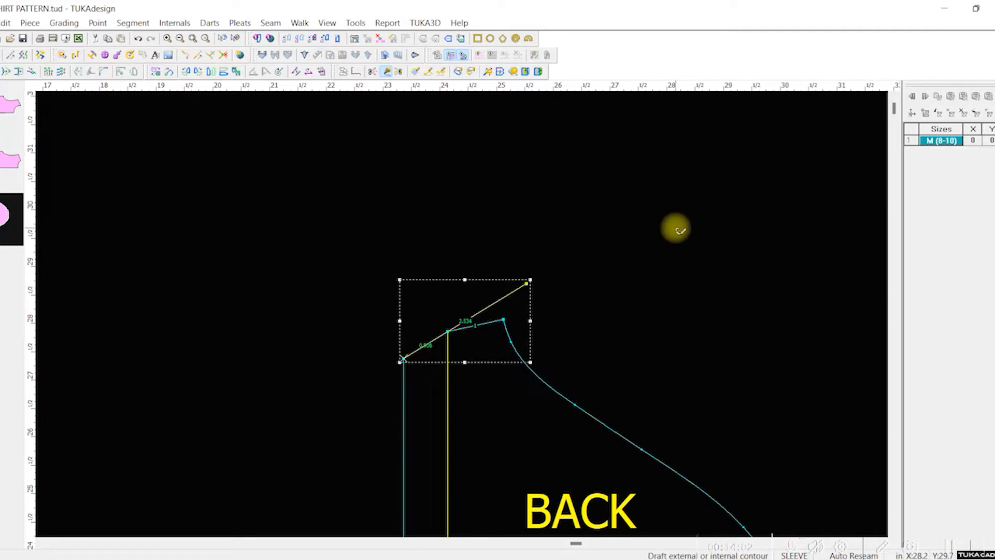
Step: Draft a second internal line about 2.1 in long from the sleeve's lower hem corner through the fold line's lower end past the underarm
{"action": "scroll", "coordinate": [542, 432], "scroll_direction": "up", "scroll_amount": 2}
{"action": "scroll", "coordinate": [467, 337], "scroll_direction": "down", "scroll_amount": 5}
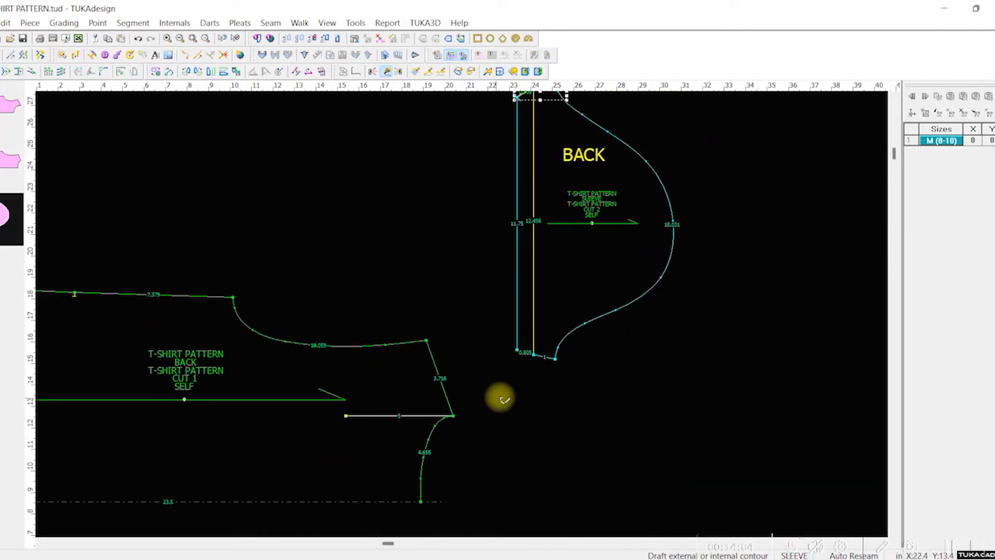
{"action": "scroll", "coordinate": [503, 400], "scroll_direction": "up", "scroll_amount": 2}
{"action": "scroll", "coordinate": [464, 307], "scroll_direction": "up", "scroll_amount": 3}
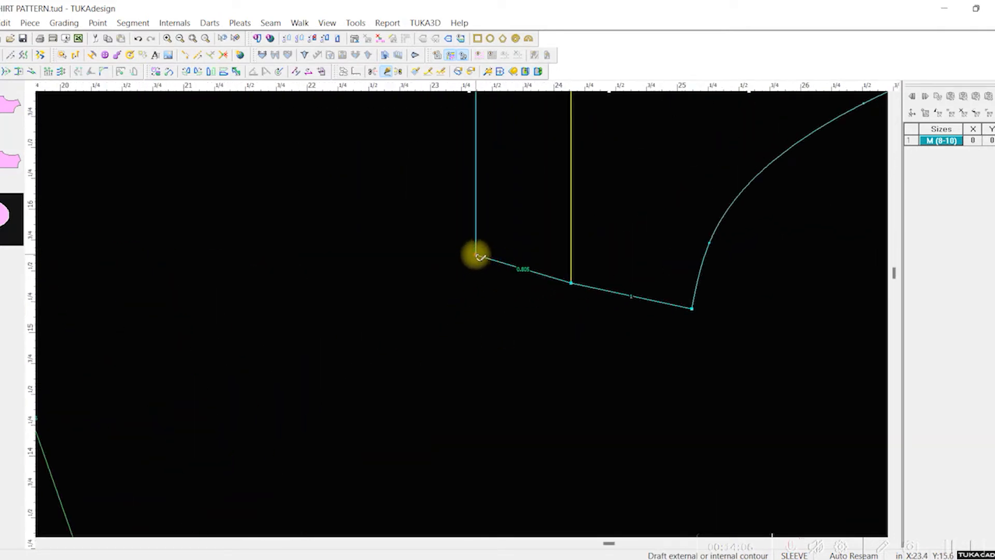
{"action": "left_click", "coordinate": [475, 255]}
{"action": "left_click", "coordinate": [503, 317]}
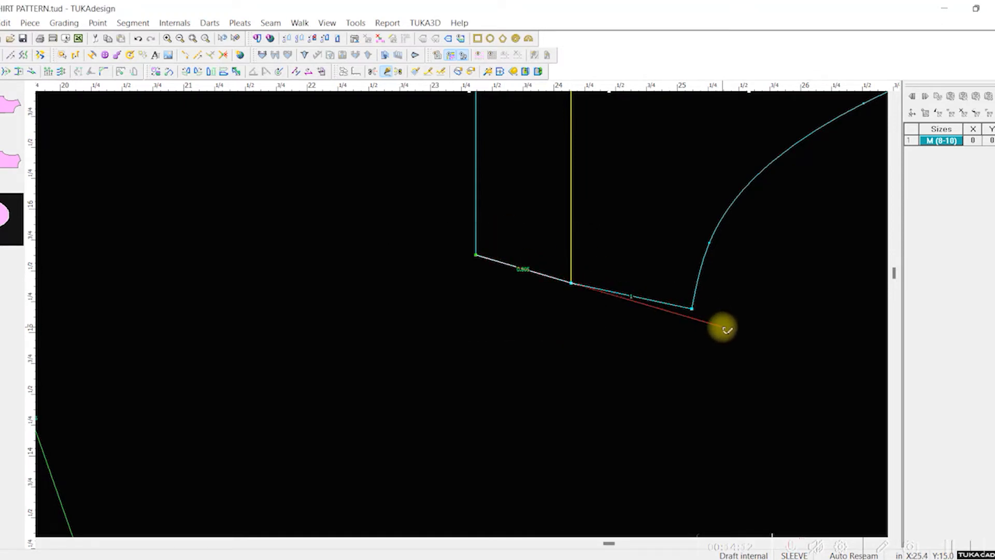
{"action": "left_click", "coordinate": [722, 327]}
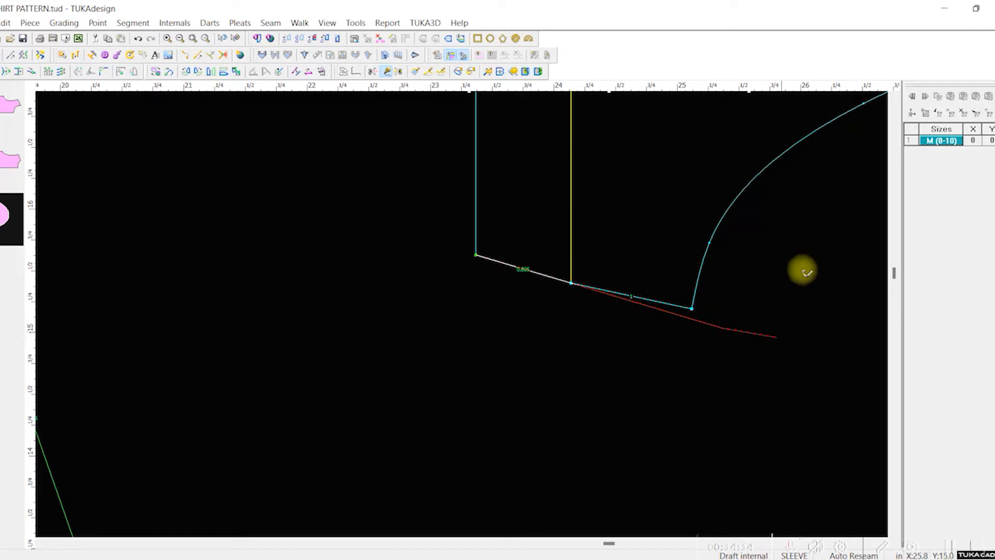
{"action": "right_click", "coordinate": [814, 260]}
Step: Move the sleeve slightly higher above the back piece and save the pattern file
{"action": "scroll", "coordinate": [630, 203], "scroll_direction": "up", "scroll_amount": 3}
{"action": "scroll", "coordinate": [625, 215], "scroll_direction": "down", "scroll_amount": 6}
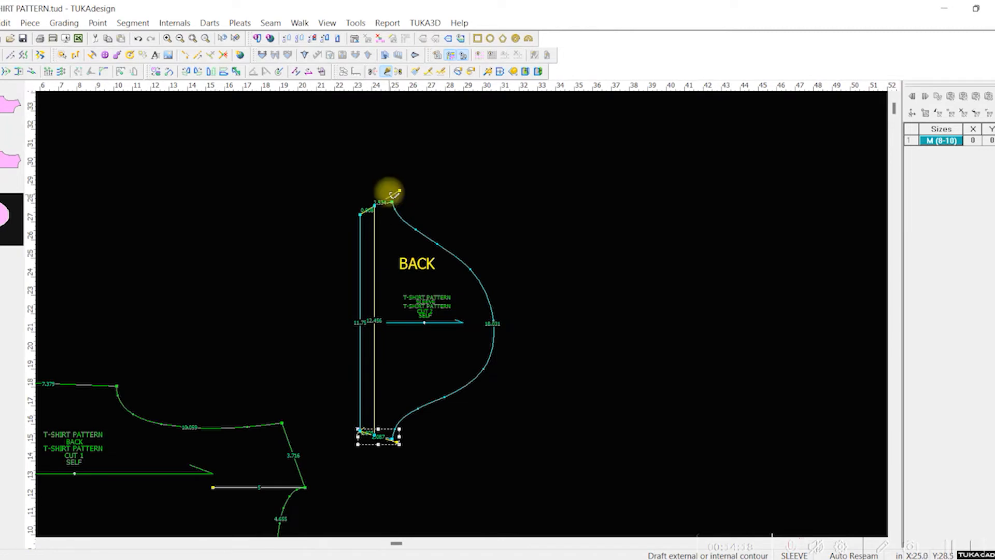
{"action": "scroll", "coordinate": [415, 311], "scroll_direction": "up", "scroll_amount": 2}
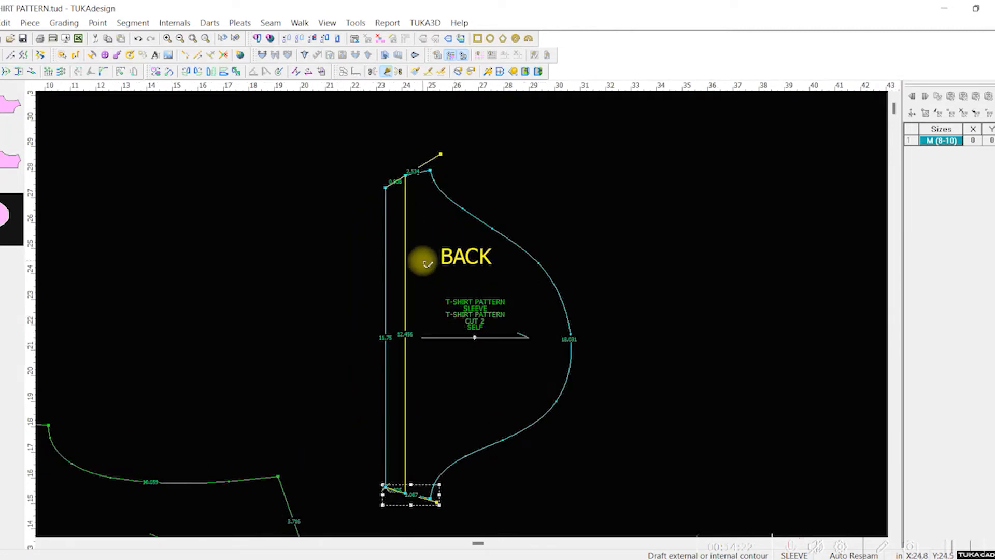
{"action": "left_click", "coordinate": [1, 54]}
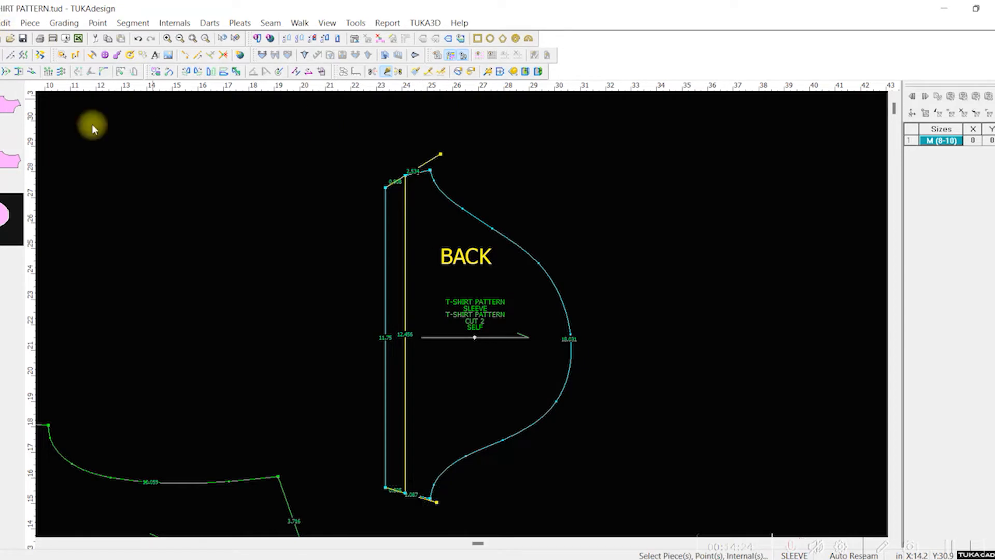
{"action": "left_click_drag", "start_coordinate": [467, 407], "coordinate": [452, 364]}
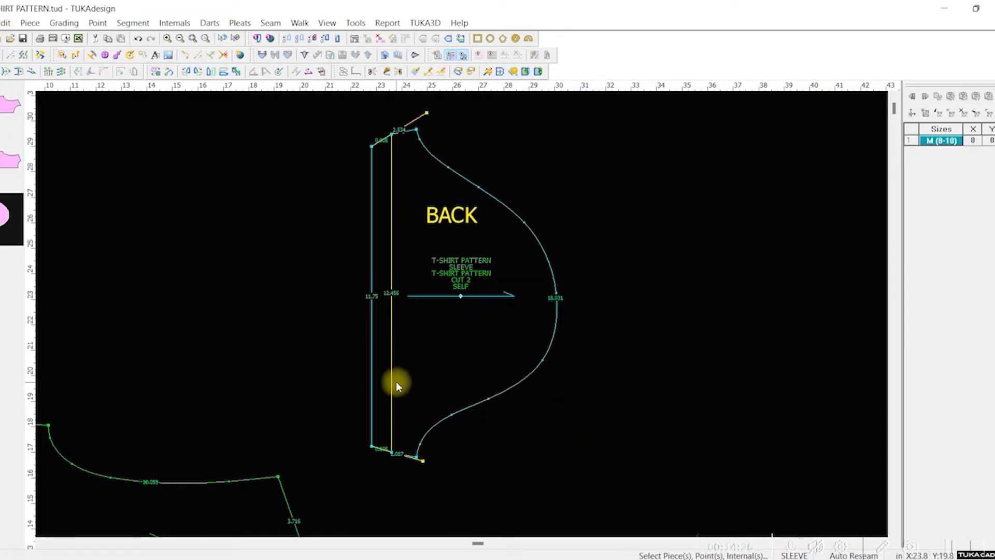
{"action": "key", "text": "ctrl+s"}
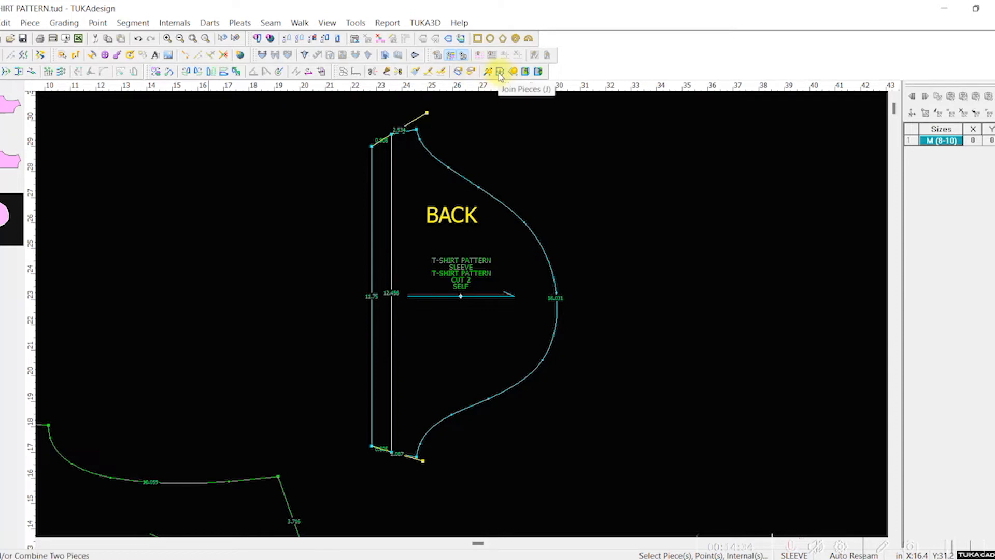
Step: Try folding the sleeve in half by matching its upper underarm point to the lower one, compare the hem corners, and undo the fold
{"action": "left_click", "coordinate": [525, 73]}
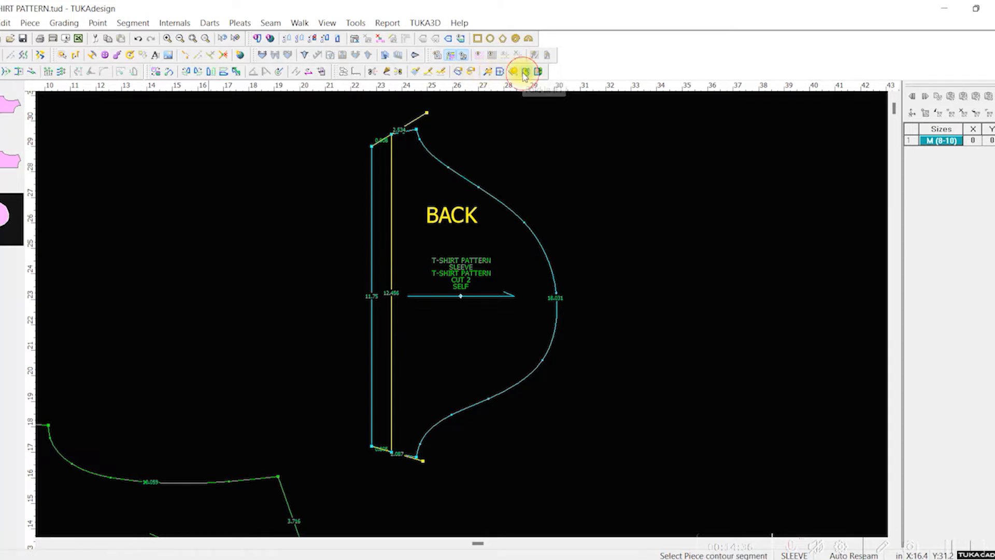
{"action": "key", "text": "alt+space"}
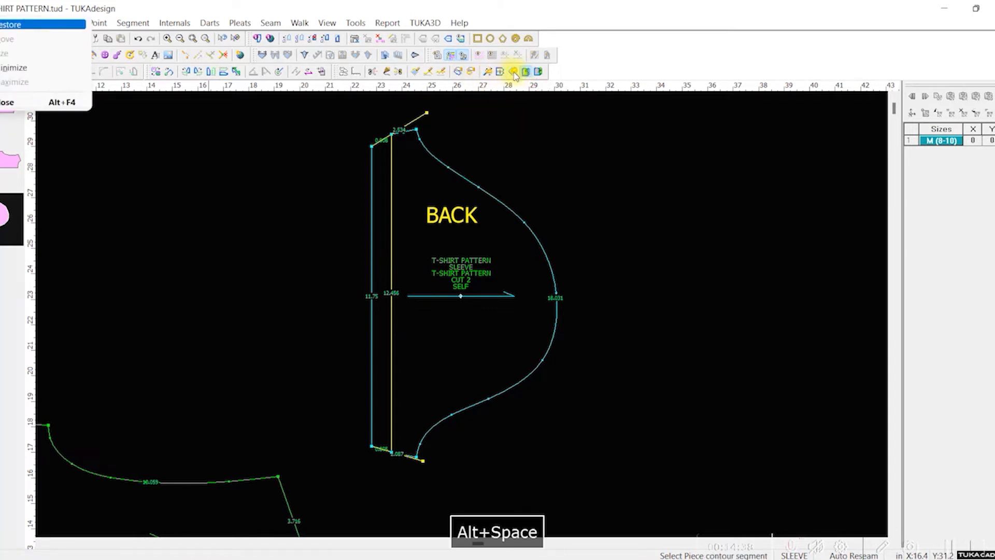
{"action": "left_click", "coordinate": [528, 73]}
{"action": "left_click", "coordinate": [418, 129], "text": "alt"}
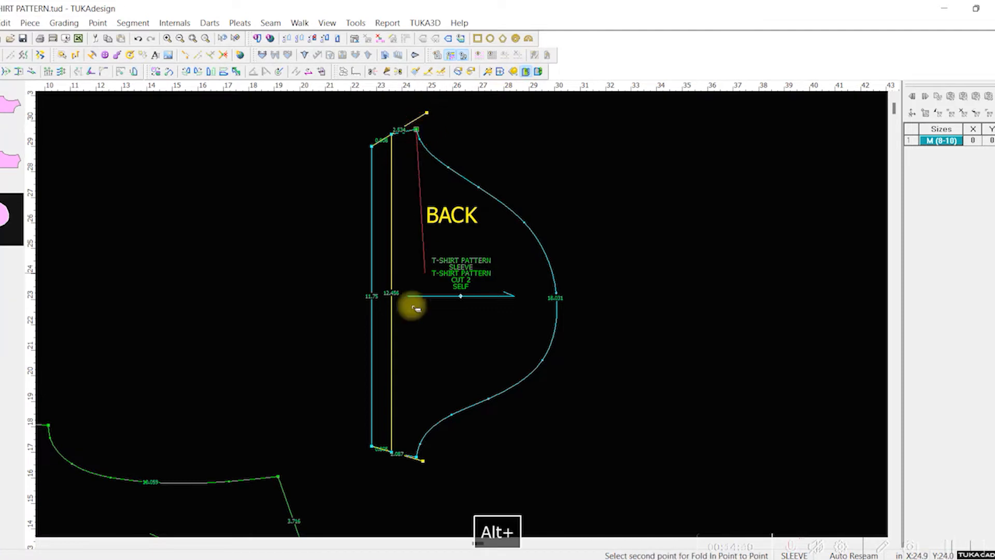
{"action": "left_click", "coordinate": [416, 458], "text": "alt"}
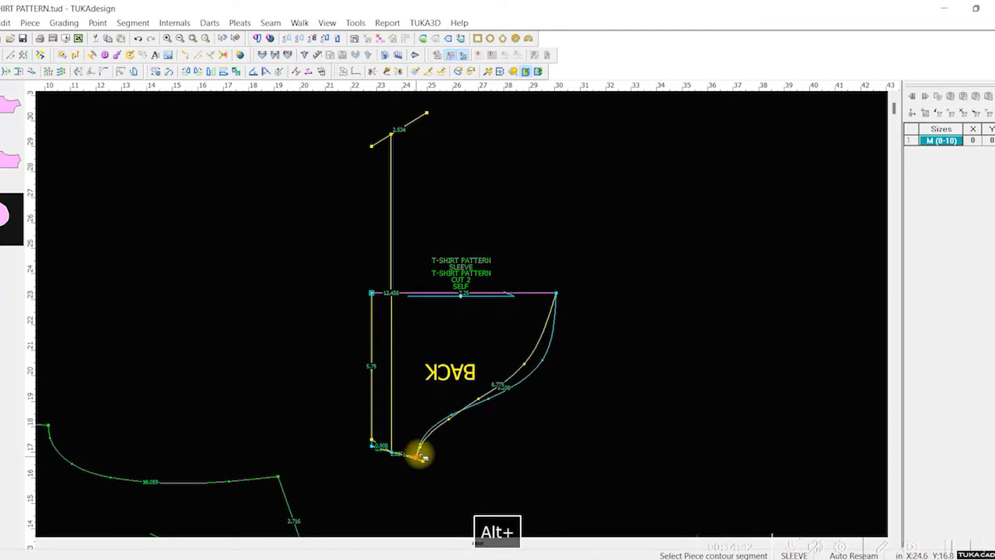
{"action": "scroll", "coordinate": [421, 456], "scroll_direction": "up", "scroll_amount": 4}
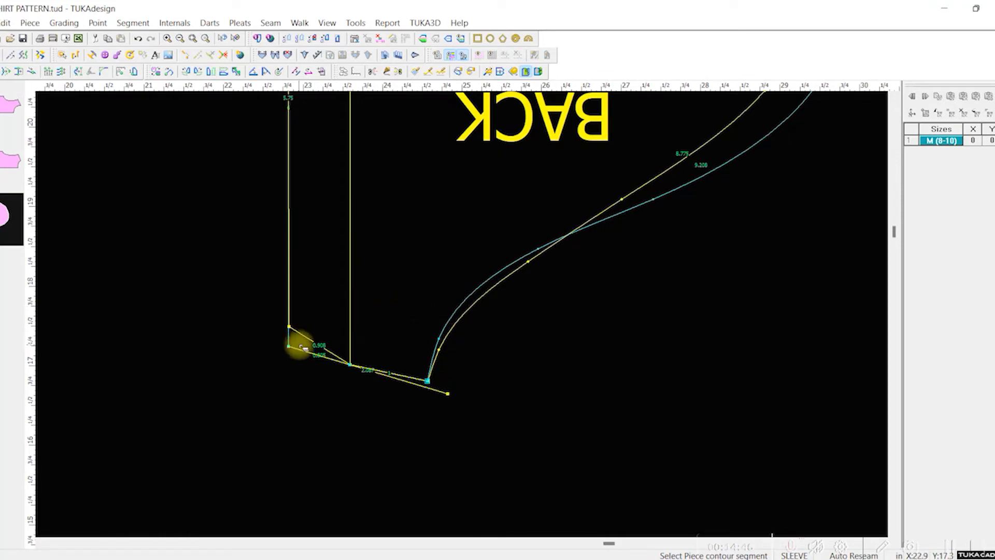
{"action": "key", "text": "ctrl+z"}
{"action": "scroll", "coordinate": [463, 315], "scroll_direction": "up", "scroll_amount": 3}
{"action": "scroll", "coordinate": [462, 314], "scroll_direction": "down", "scroll_amount": 8}
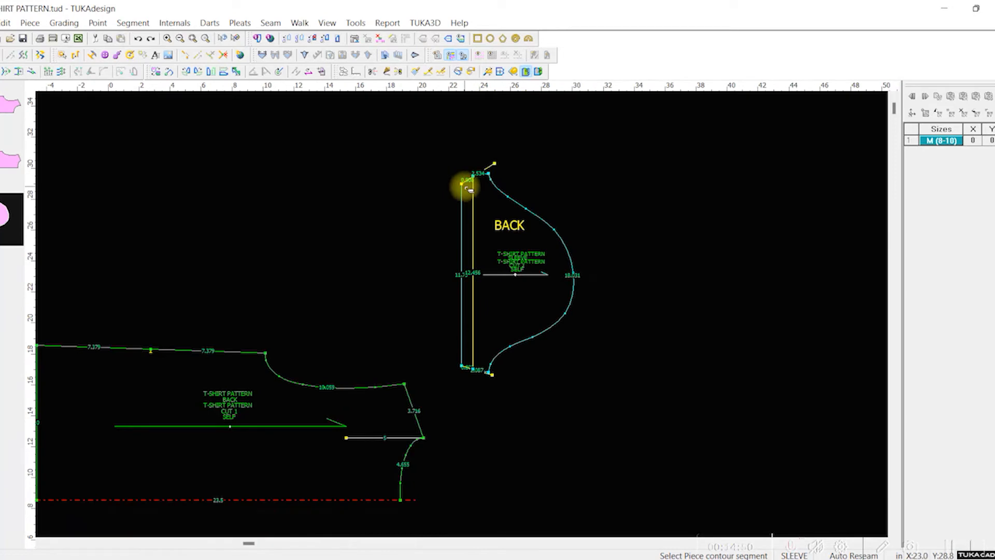
Step: Try to fold the sleeve in between the upper and lower ends of its hem fold line and undo it
{"action": "scroll", "coordinate": [465, 316], "scroll_direction": "down", "scroll_amount": 2}
{"action": "scroll", "coordinate": [465, 316], "scroll_direction": "up", "scroll_amount": 4}
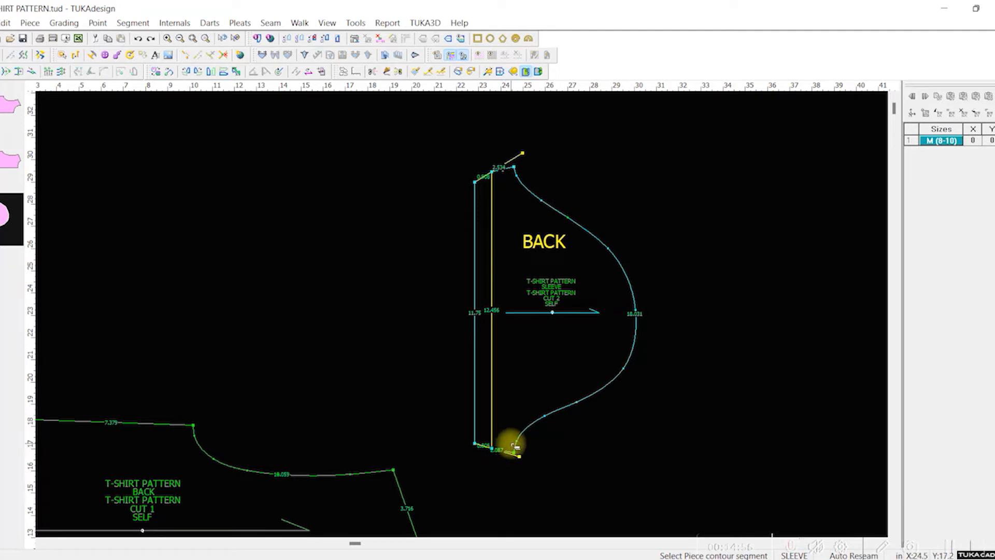
{"action": "left_click", "coordinate": [494, 174]}
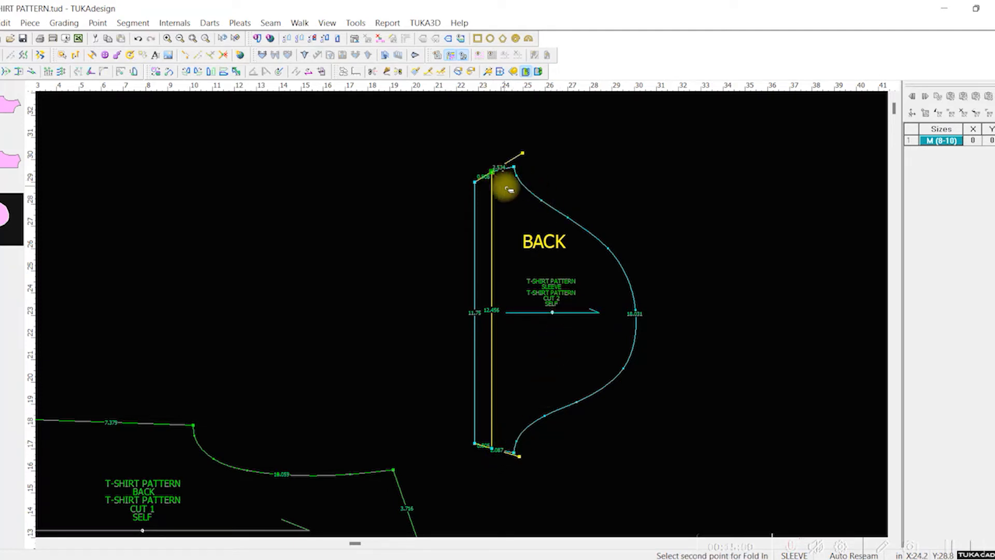
{"action": "left_click", "coordinate": [496, 452]}
{"action": "key", "text": "ctrl+z"}
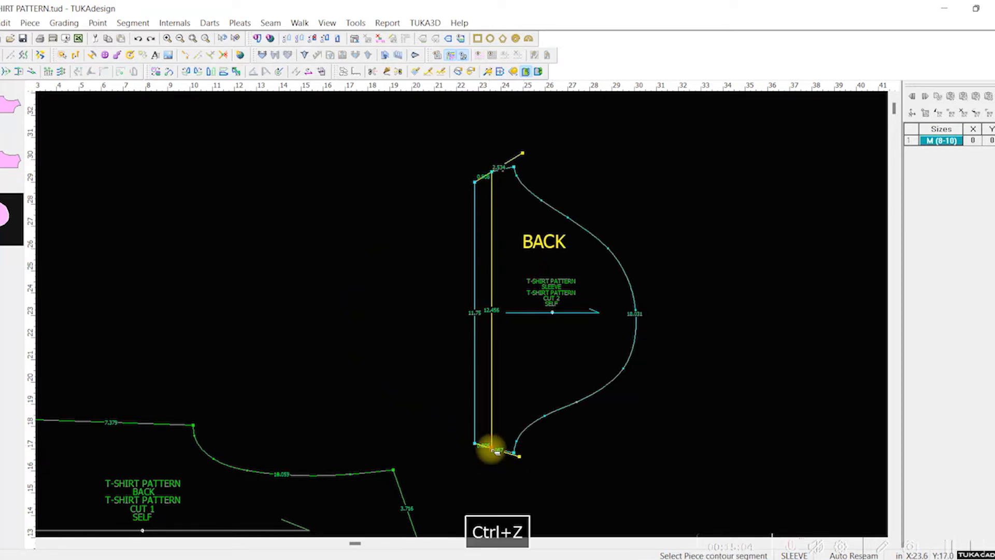
Step: Fold the sleeve in point to point, bringing the upper end of the hem fold line onto its lower end
{"action": "left_click", "coordinate": [492, 172], "text": "alt"}
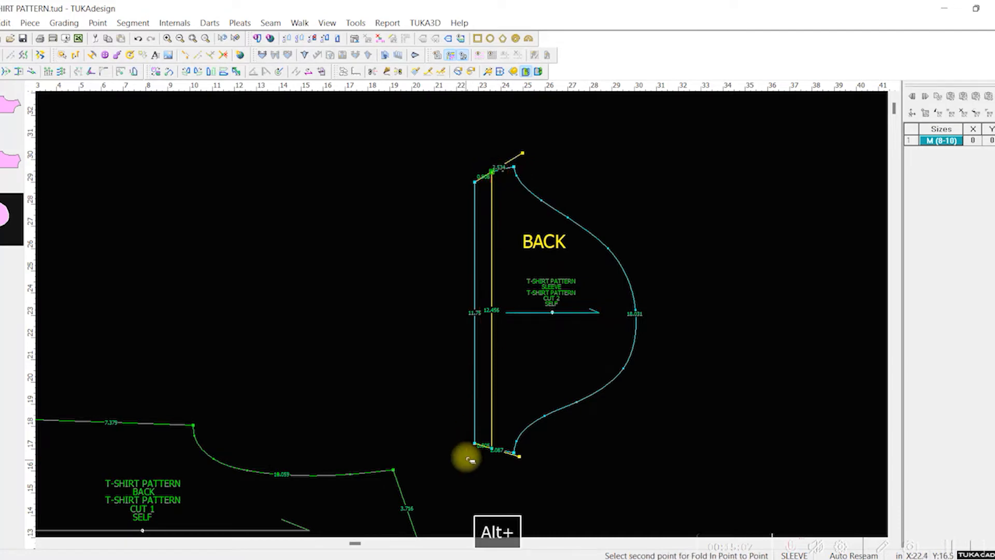
{"action": "left_click", "coordinate": [495, 450], "text": "alt"}
{"action": "scroll", "coordinate": [467, 308], "scroll_direction": "down", "scroll_amount": 3}
{"action": "scroll", "coordinate": [460, 313], "scroll_direction": "up", "scroll_amount": 6}
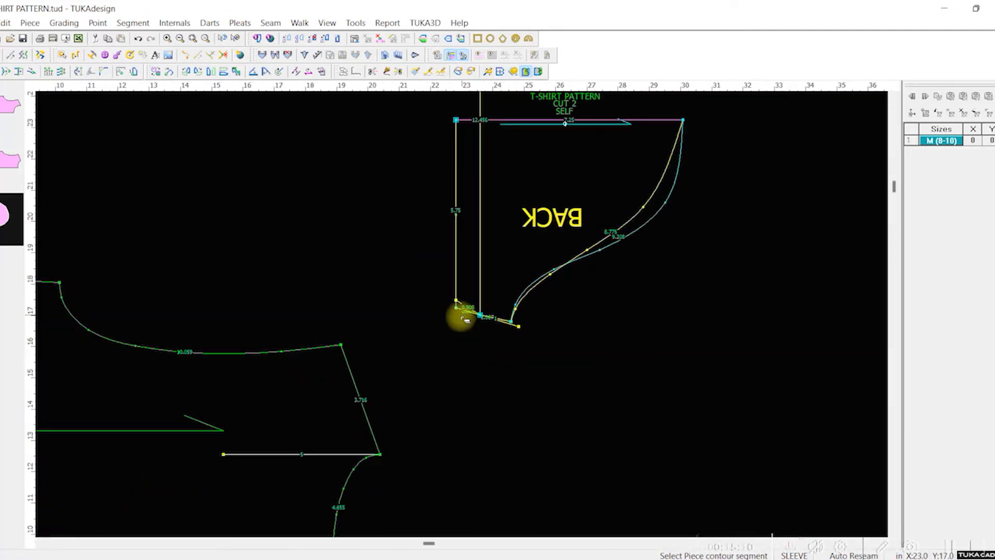
Step: Move the folded upper hem corner down to about halfway towards the lower hem corner
{"action": "right_click", "coordinate": [459, 232]}
{"action": "left_click", "coordinate": [439, 133]}
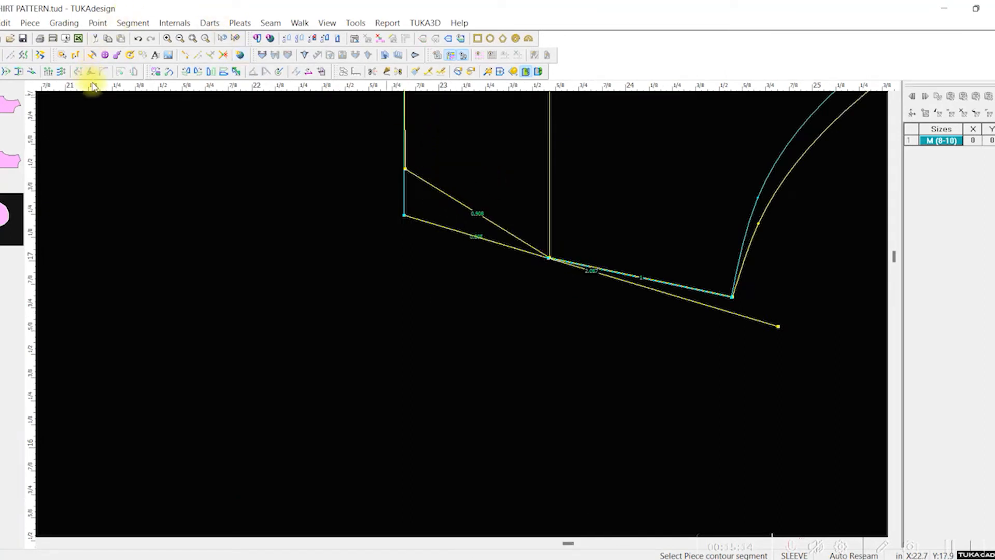
{"action": "left_click", "coordinate": [6, 71]}
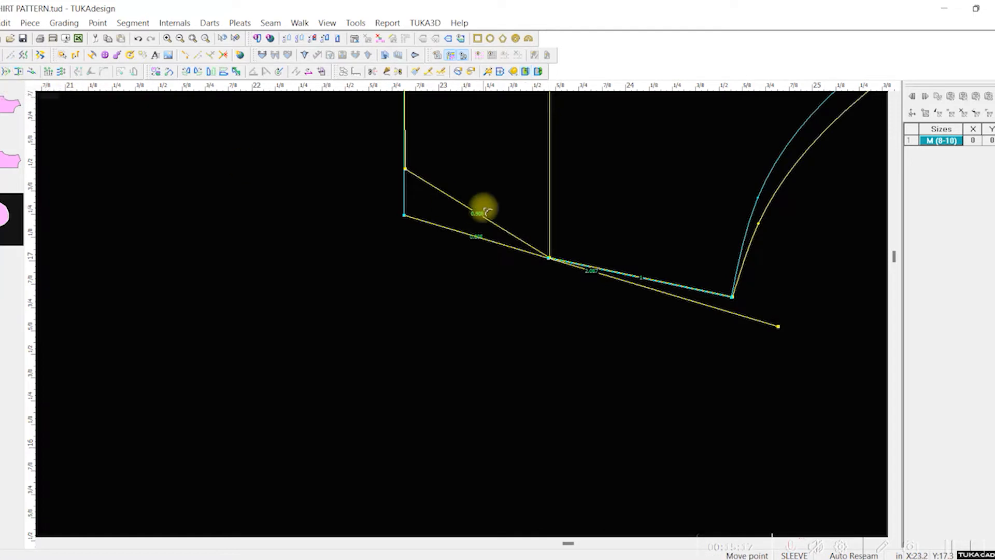
{"action": "left_click", "coordinate": [405, 170]}
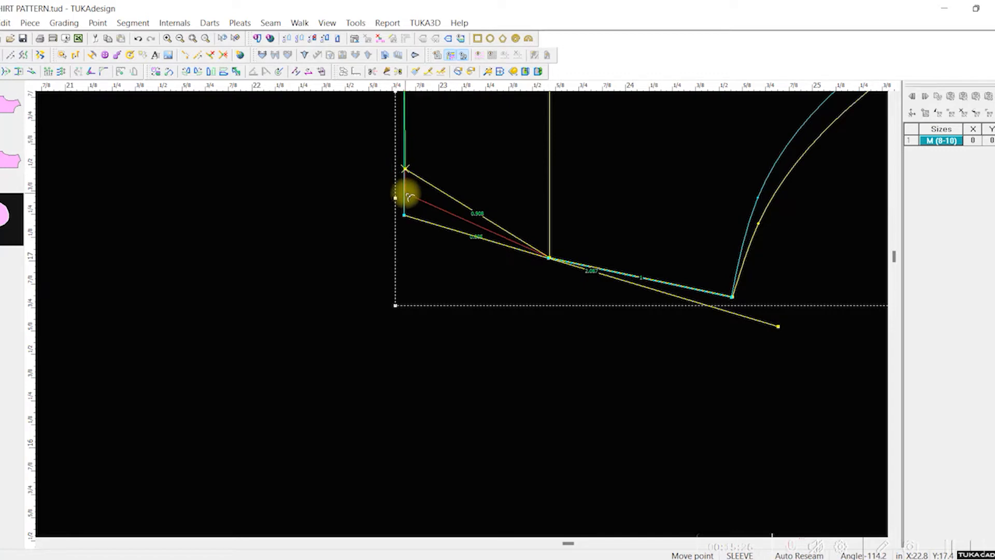
{"action": "left_click", "coordinate": [408, 194]}
{"action": "left_click", "coordinate": [540, 318]}
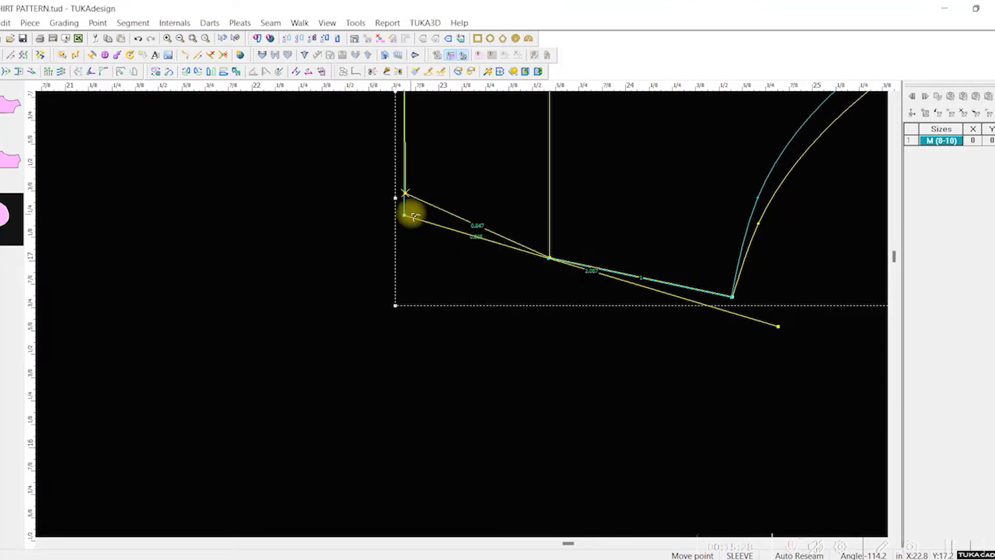
Step: Move the lower hem corner up to meet the repositioned folded corner, without creating a point connection
{"action": "left_click", "coordinate": [405, 214]}
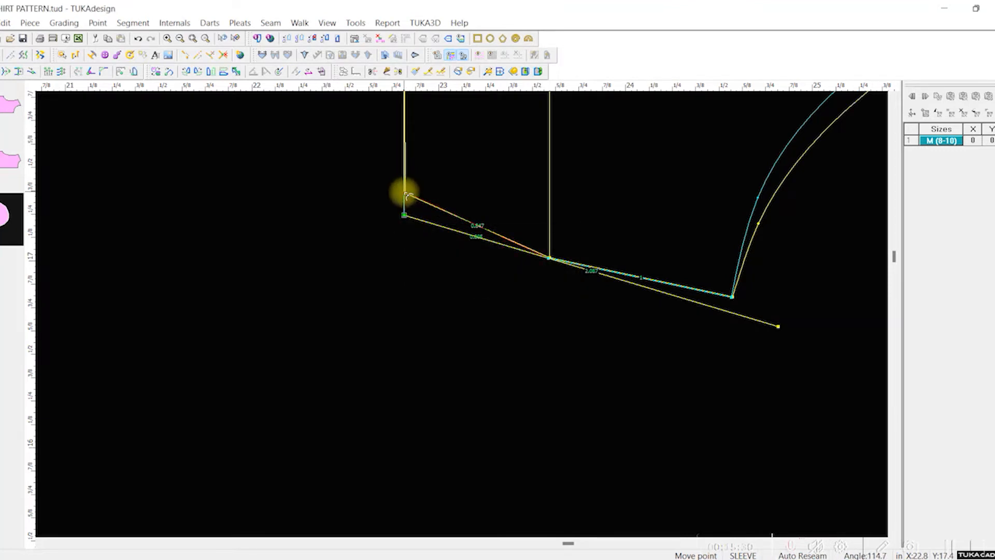
{"action": "left_click", "coordinate": [407, 195]}
{"action": "left_click", "coordinate": [533, 319]}
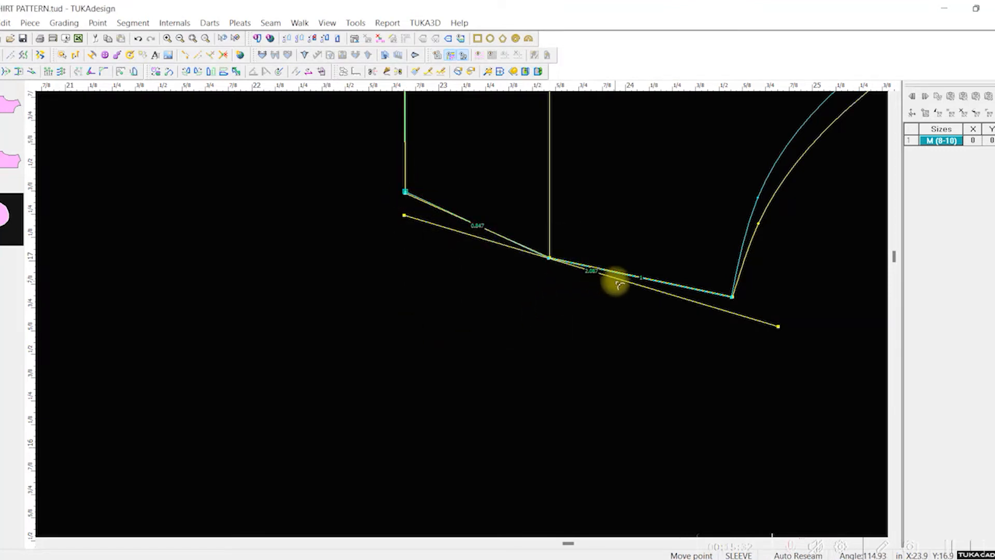
Step: Move the sleeve's lower hem corner exactly onto the folded upper hem corner, without creating a point connection
{"action": "scroll", "coordinate": [463, 316], "scroll_direction": "up", "scroll_amount": 1}
{"action": "scroll", "coordinate": [463, 313], "scroll_direction": "down", "scroll_amount": 2}
{"action": "scroll", "coordinate": [460, 340], "scroll_direction": "up", "scroll_amount": 4}
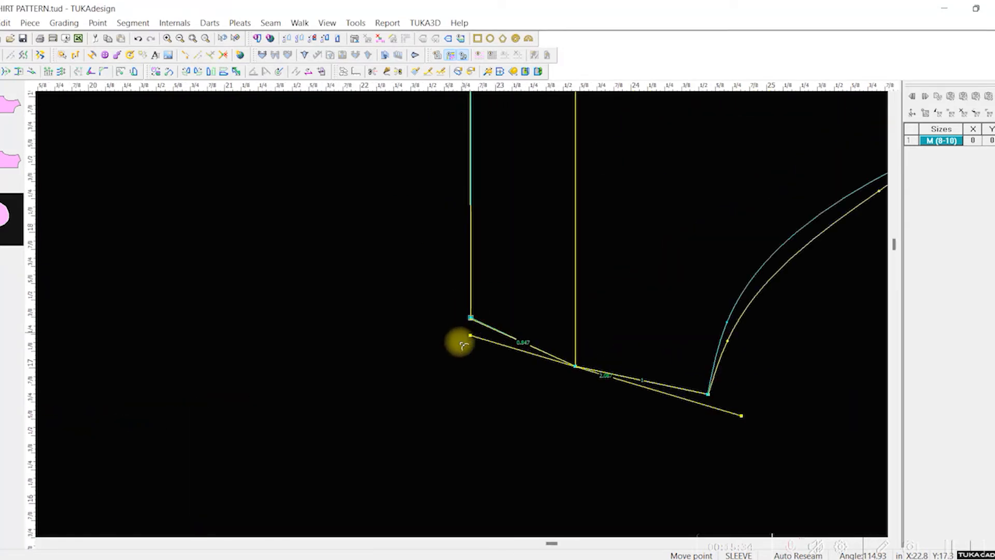
{"action": "scroll", "coordinate": [463, 306], "scroll_direction": "down", "scroll_amount": 1}
{"action": "scroll", "coordinate": [465, 307], "scroll_direction": "up", "scroll_amount": 1}
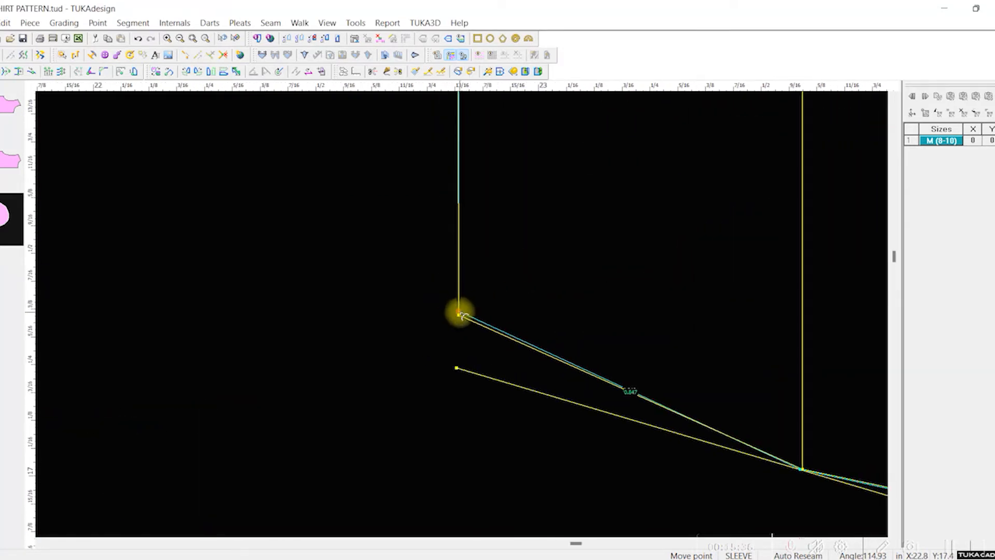
{"action": "left_click_drag", "start_coordinate": [463, 315], "coordinate": [459, 316]}
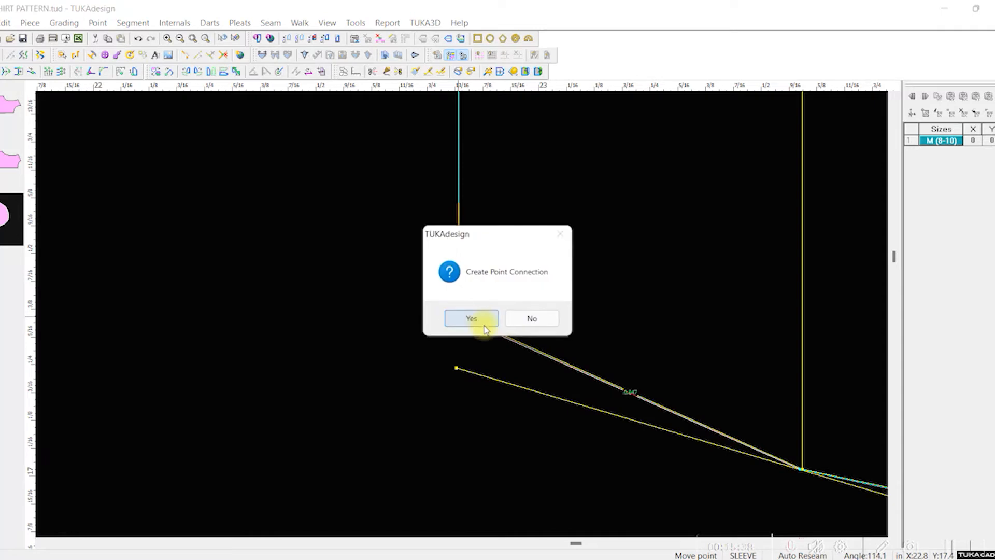
{"action": "left_click", "coordinate": [522, 320]}
{"action": "scroll", "coordinate": [459, 306], "scroll_direction": "down", "scroll_amount": 1}
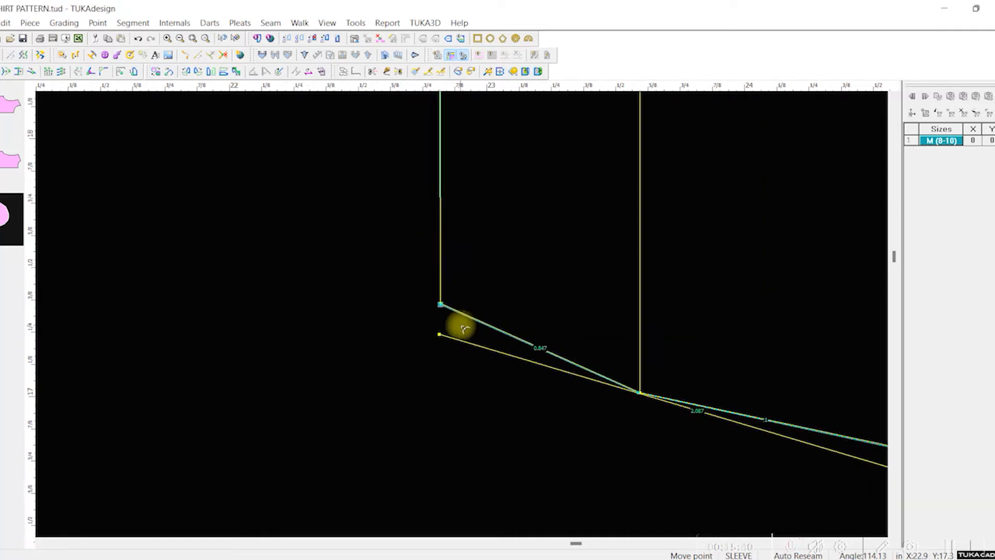
{"action": "scroll", "coordinate": [461, 321], "scroll_direction": "up", "scroll_amount": 1}
{"action": "scroll", "coordinate": [501, 338], "scroll_direction": "up", "scroll_amount": 1}
{"action": "scroll", "coordinate": [462, 316], "scroll_direction": "down", "scroll_amount": 5}
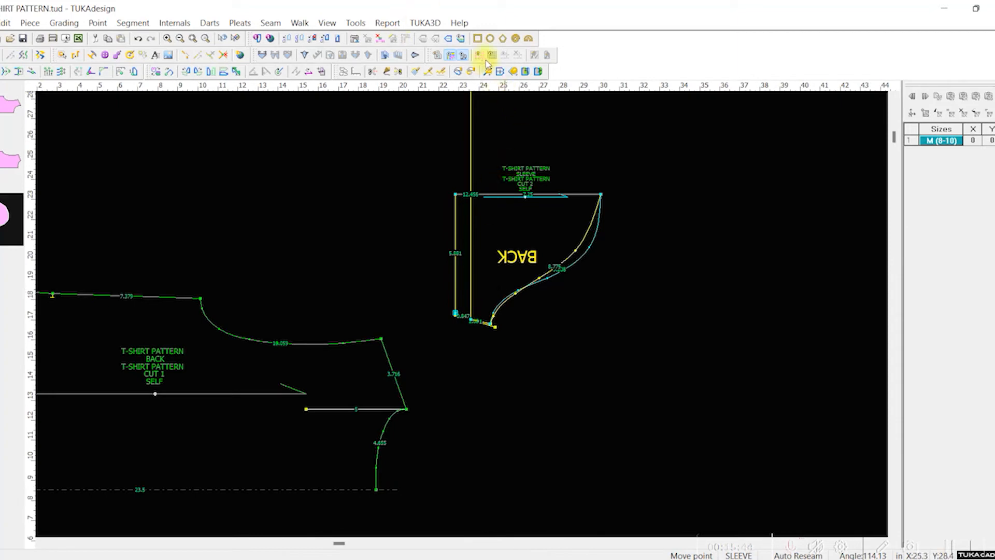
Step: Fold the sleeve back out along its centre mirror line
{"action": "left_click", "coordinate": [538, 71]}
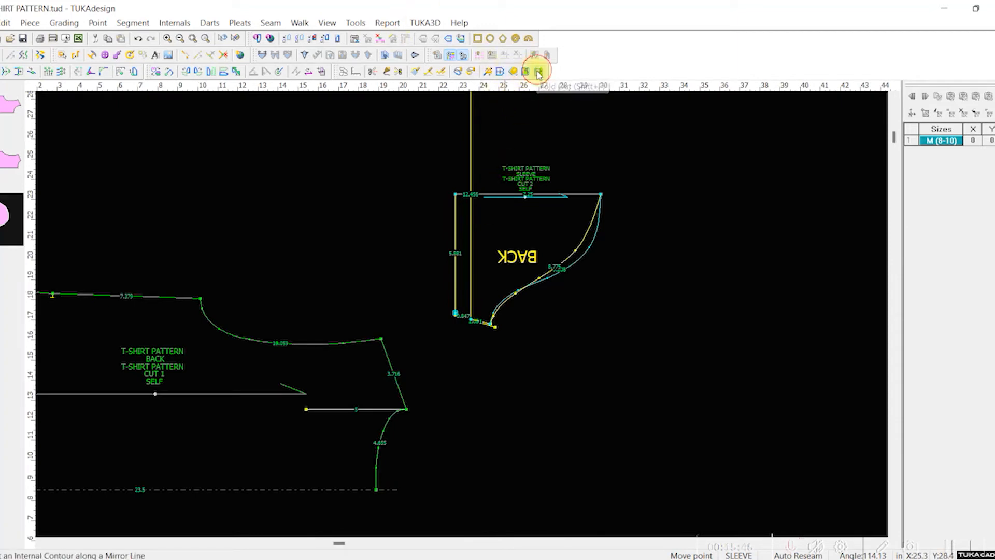
{"action": "left_click", "coordinate": [596, 196]}
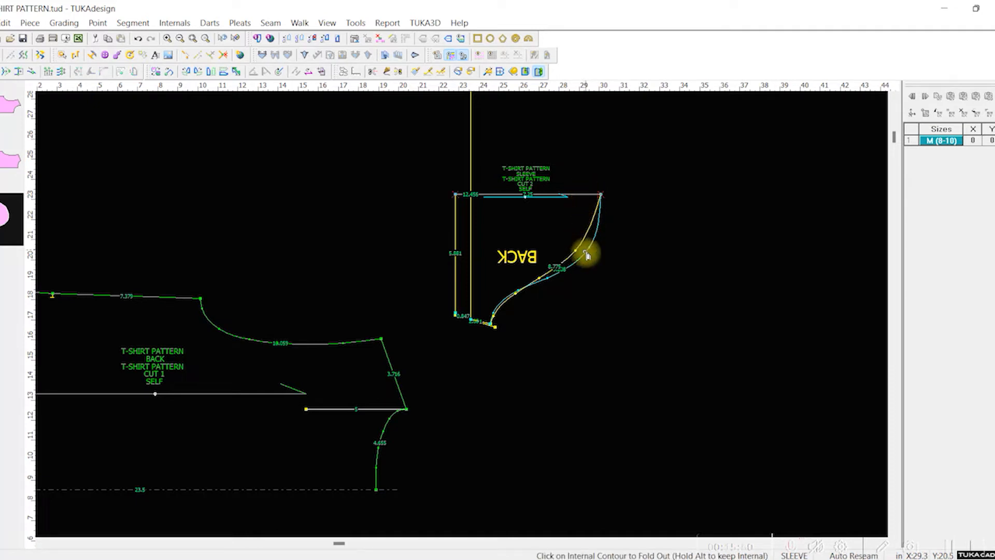
{"action": "left_click", "coordinate": [560, 261]}
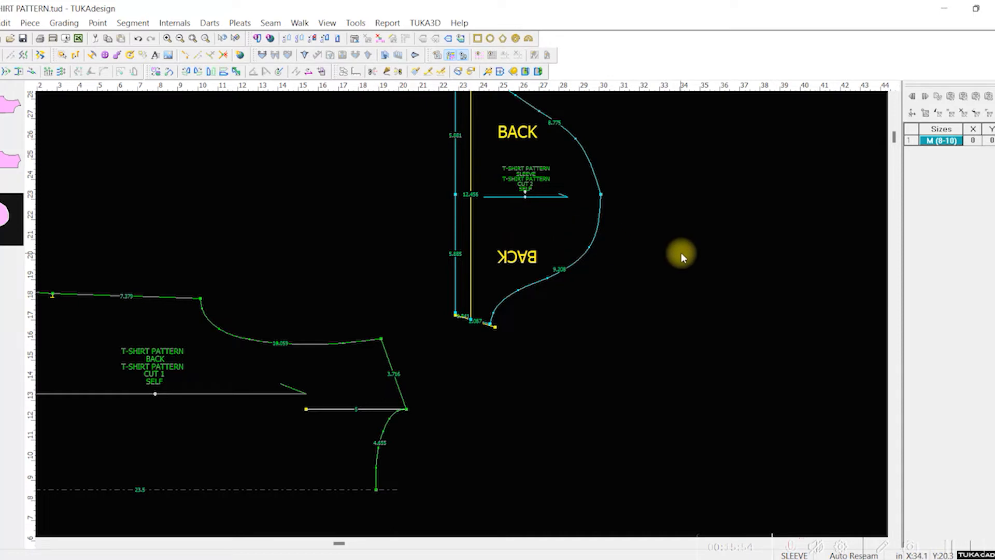
{"action": "scroll", "coordinate": [670, 248], "scroll_direction": "down", "scroll_amount": 1}
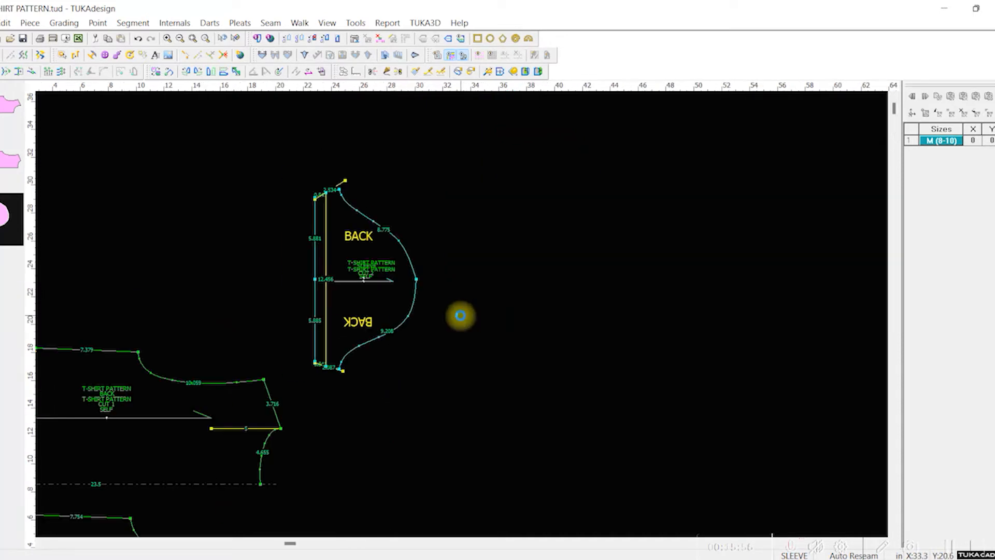
{"action": "scroll", "coordinate": [458, 315], "scroll_direction": "up", "scroll_amount": 2}
Step: Undo the fold-out, the hem corner moves and the fold-in of the sleeve
{"action": "key", "text": "ctrl+z"}
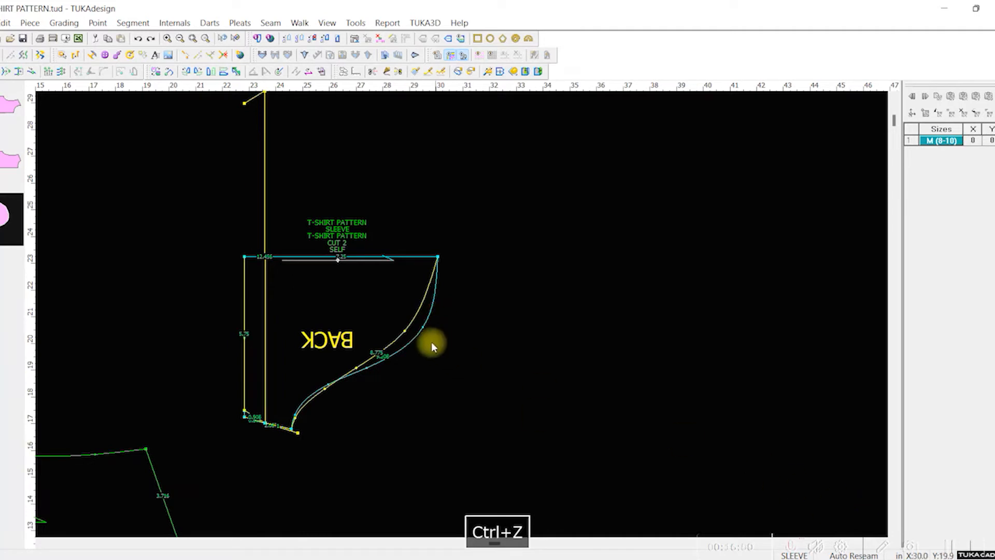
{"action": "key", "text": "ctrl+z"}
{"action": "scroll", "coordinate": [462, 310], "scroll_direction": "up", "scroll_amount": 1}
{"action": "scroll", "coordinate": [462, 311], "scroll_direction": "down", "scroll_amount": 1}
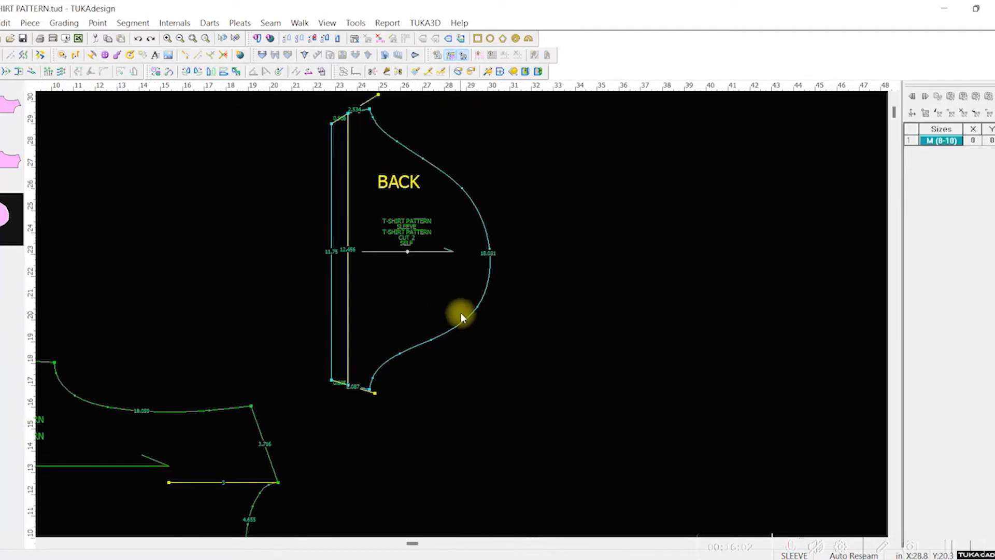
{"action": "scroll", "coordinate": [459, 315], "scroll_direction": "down", "scroll_amount": 1}
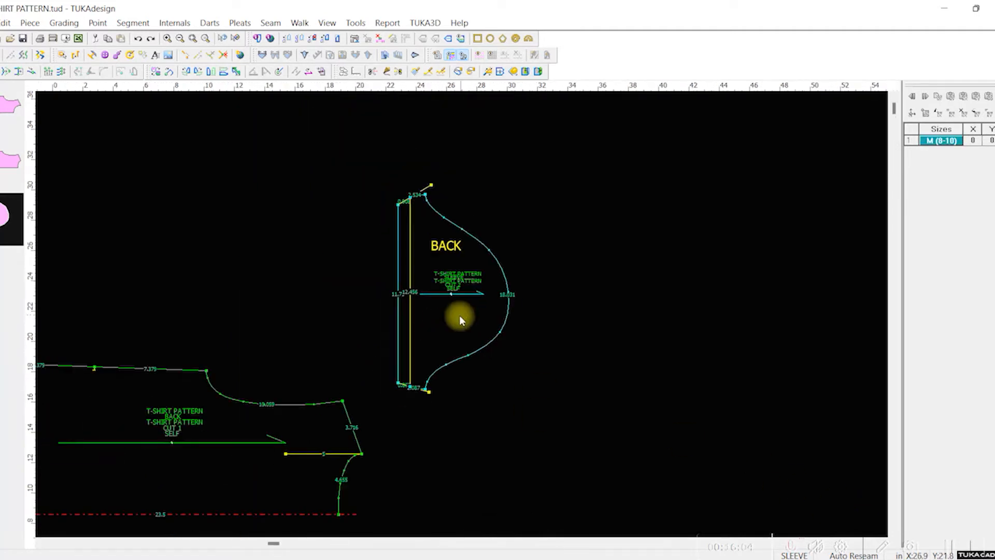
{"action": "scroll", "coordinate": [459, 315], "scroll_direction": "up", "scroll_amount": 2}
{"action": "scroll", "coordinate": [183, 123], "scroll_direction": "down", "scroll_amount": 1}
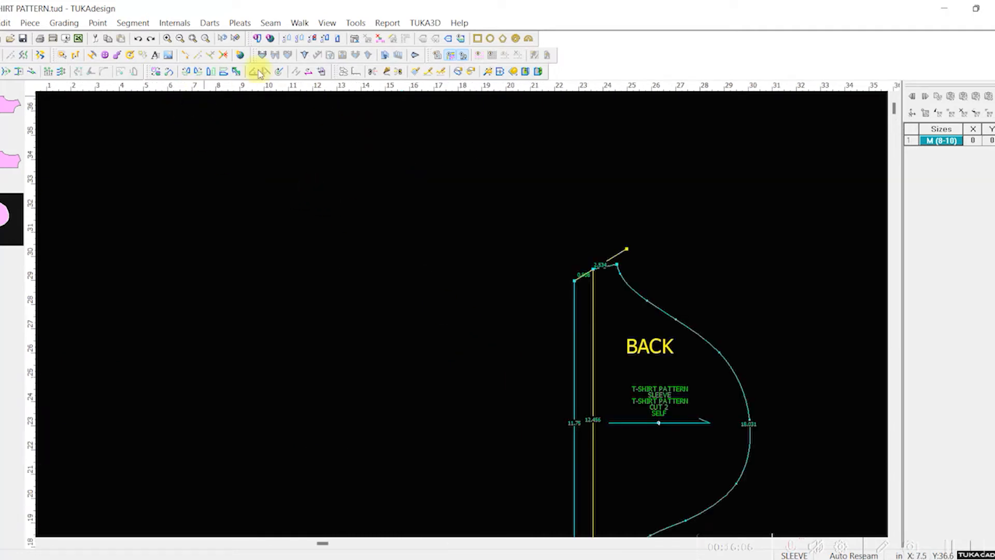
Step: Delete the leftover internal lines at the sleeve's upper and lower underarm corners and save the pattern
{"action": "left_click", "coordinate": [622, 252]}
{"action": "key", "text": "Delete"}
{"action": "scroll", "coordinate": [795, 422], "scroll_direction": "up", "scroll_amount": 1}
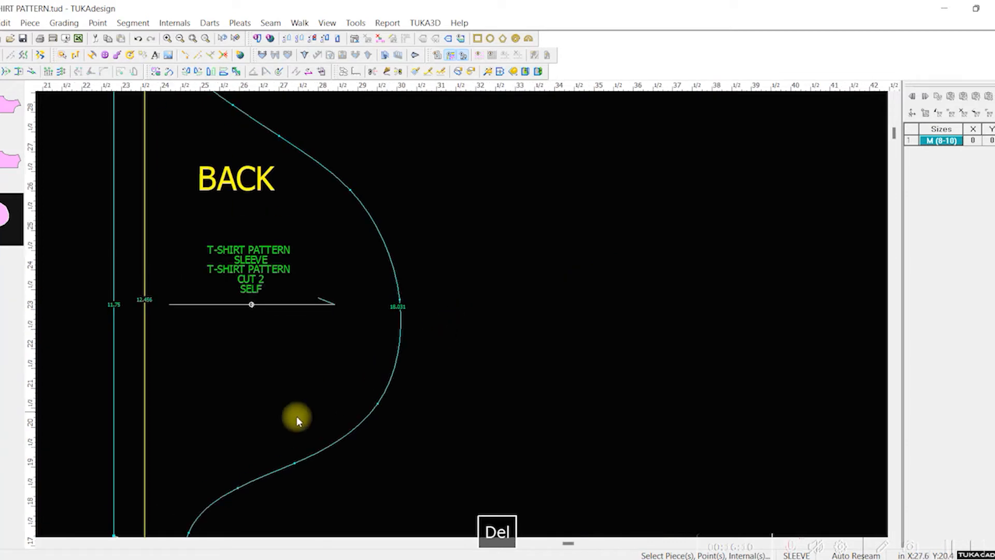
{"action": "scroll", "coordinate": [220, 523], "scroll_direction": "down", "scroll_amount": 1}
{"action": "left_click", "coordinate": [445, 338]}
{"action": "key", "text": "Delete"}
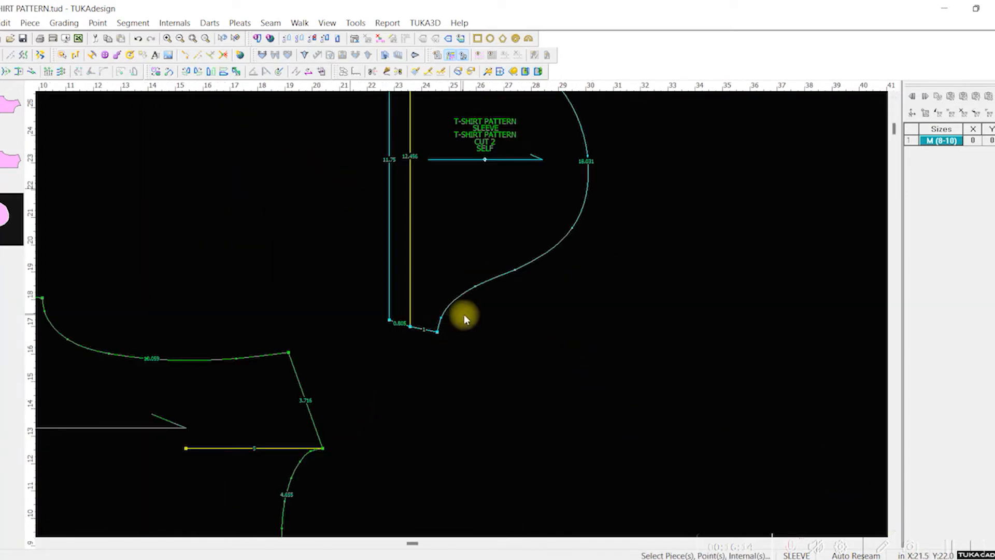
{"action": "scroll", "coordinate": [430, 259], "scroll_direction": "up", "scroll_amount": 1}
{"action": "key", "text": "ctrl+s"}
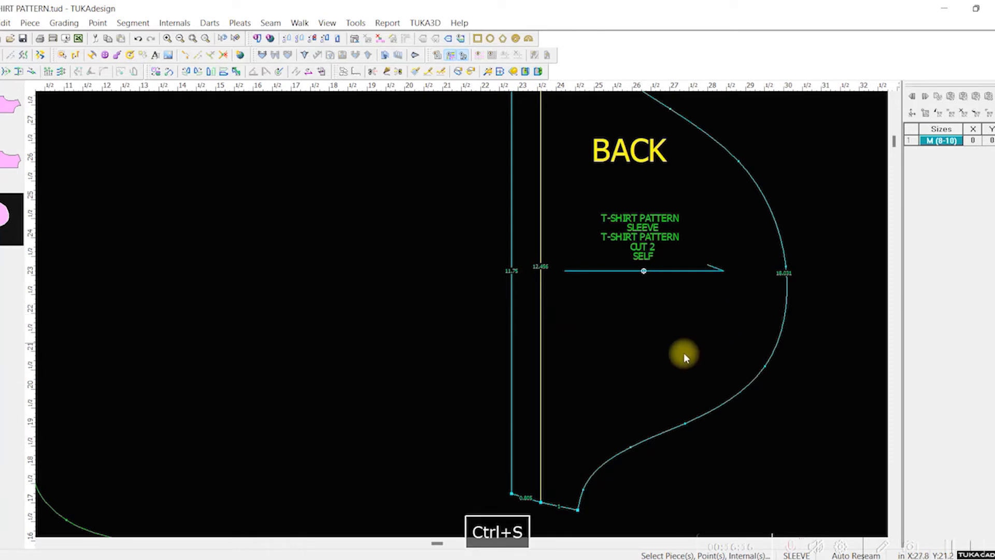
Step: Fold the sleeve in point to point again, bringing the hem fold line's upper end onto its lower end
{"action": "scroll", "coordinate": [461, 329], "scroll_direction": "down", "scroll_amount": 2}
{"action": "scroll", "coordinate": [462, 317], "scroll_direction": "up", "scroll_amount": 3}
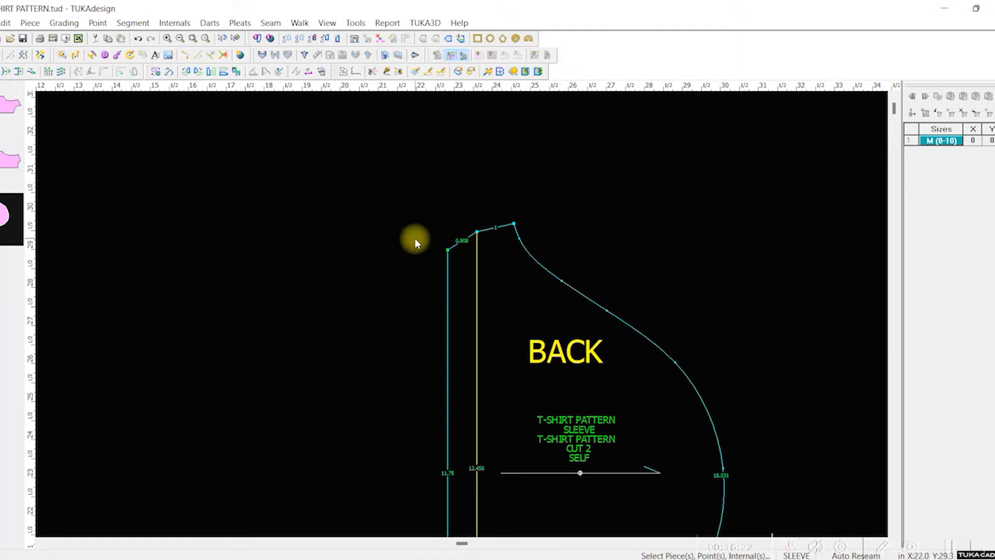
{"action": "scroll", "coordinate": [508, 388], "scroll_direction": "up", "scroll_amount": 1}
{"action": "scroll", "coordinate": [462, 314], "scroll_direction": "down", "scroll_amount": 2}
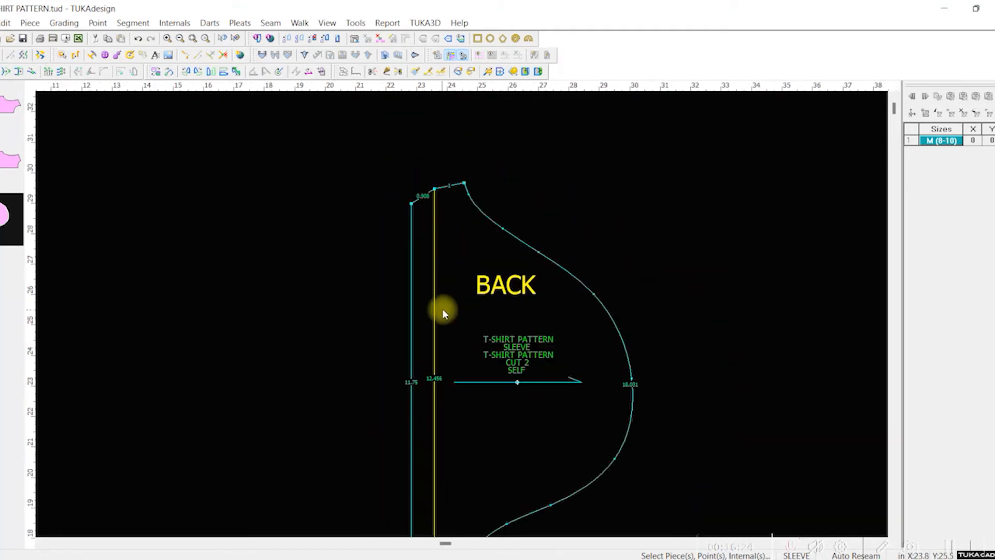
{"action": "scroll", "coordinate": [446, 333], "scroll_direction": "down", "scroll_amount": 3}
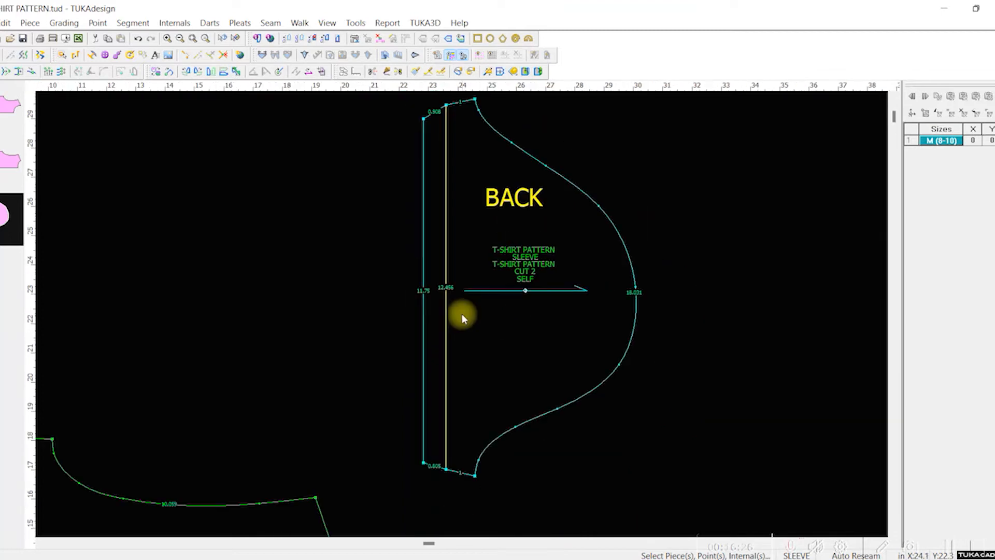
{"action": "left_click", "coordinate": [526, 73]}
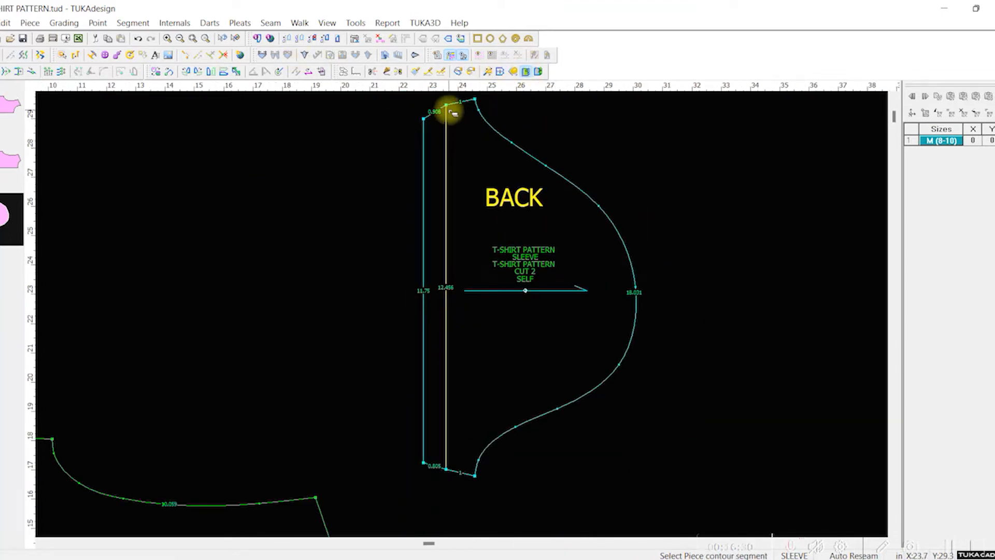
{"action": "left_click", "coordinate": [452, 112], "text": "alt"}
{"action": "left_click", "coordinate": [451, 471], "text": "alt"}
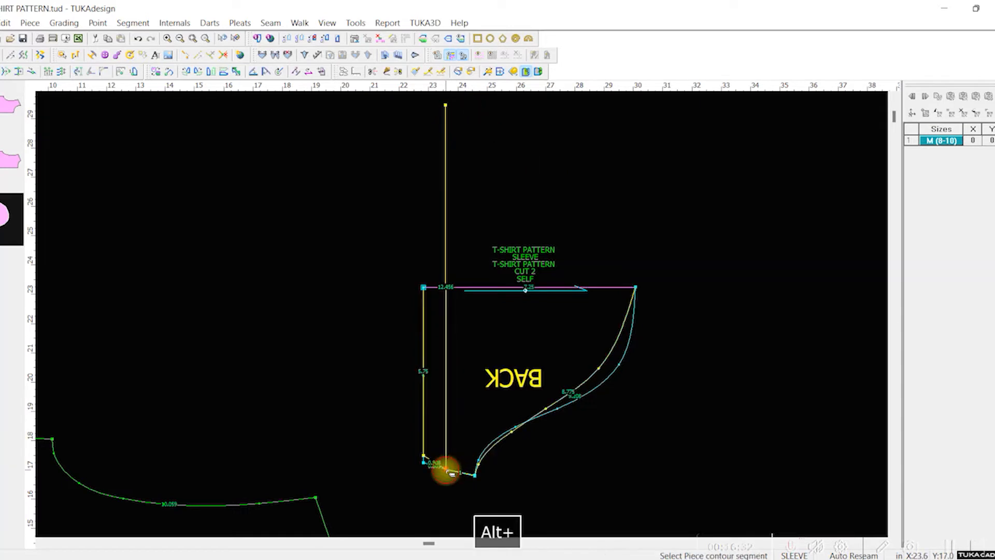
{"action": "scroll", "coordinate": [454, 440], "scroll_direction": "down", "scroll_amount": 2}
{"action": "scroll", "coordinate": [464, 317], "scroll_direction": "up", "scroll_amount": 10}
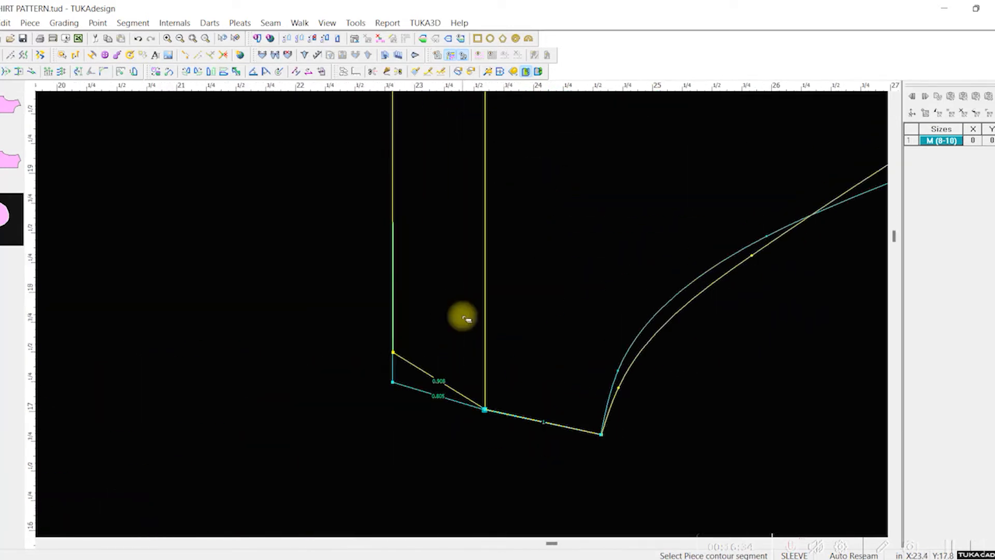
{"action": "scroll", "coordinate": [464, 317], "scroll_direction": "up", "scroll_amount": 1}
{"action": "key", "text": "m"}
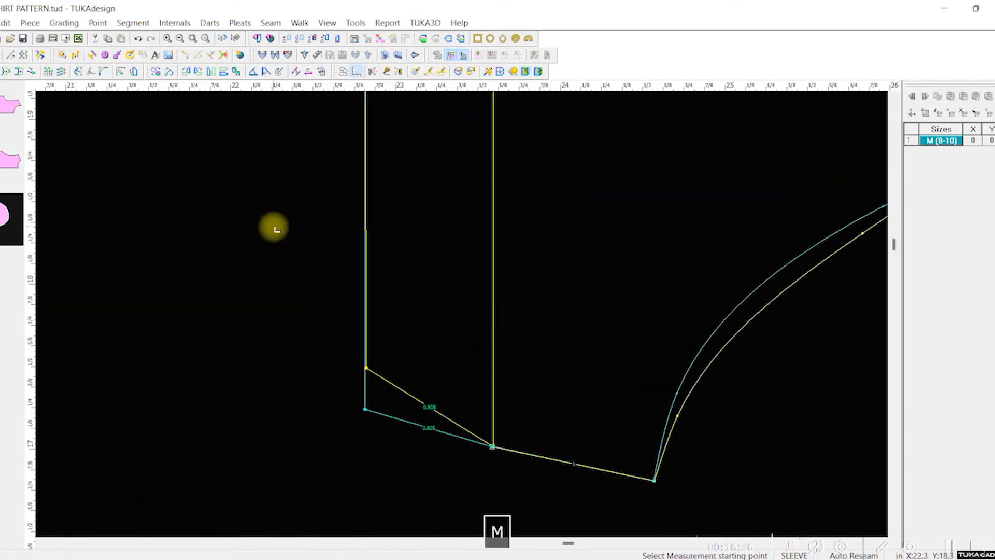
{"action": "key", "text": "v"}
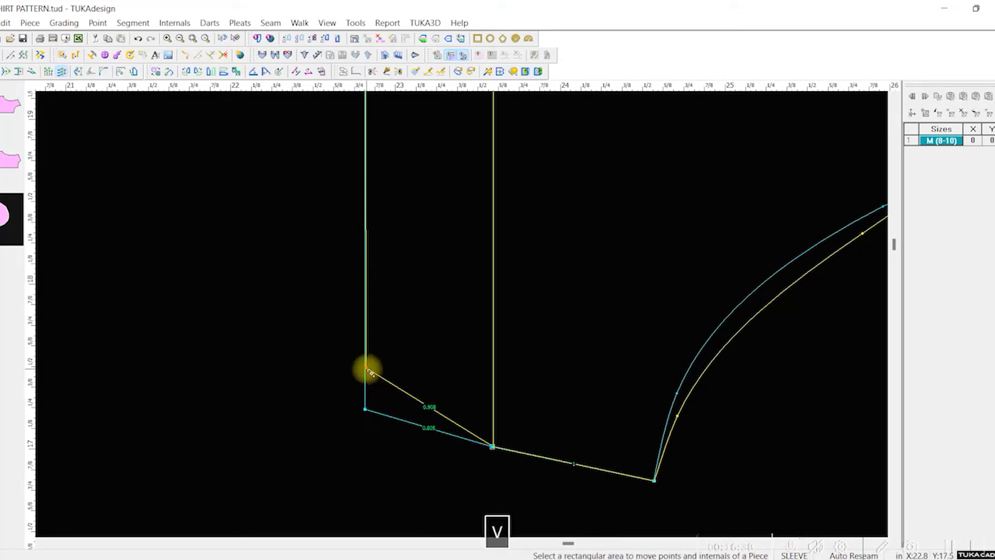
{"action": "left_click_drag", "start_coordinate": [367, 369], "coordinate": [373, 384]}
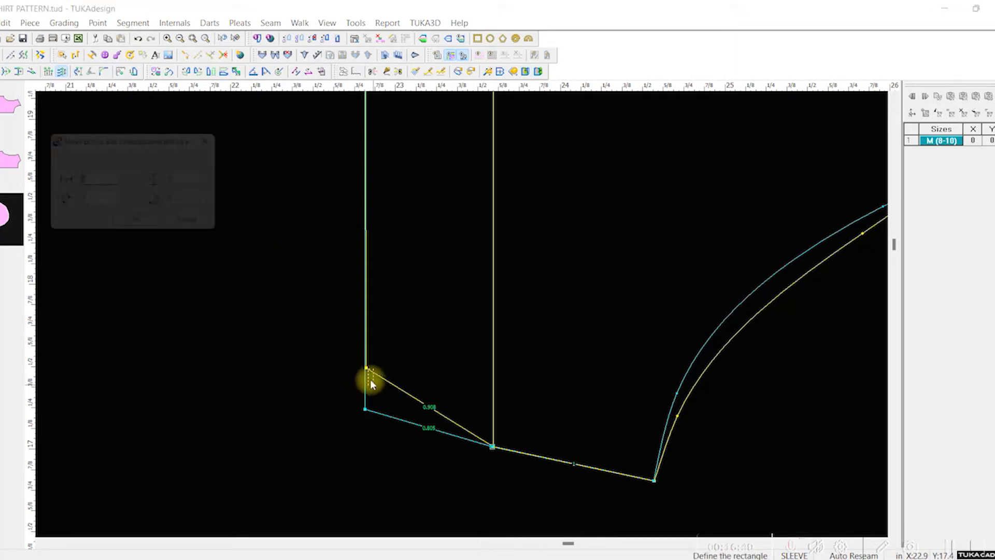
{"action": "left_click", "coordinate": [202, 227]}
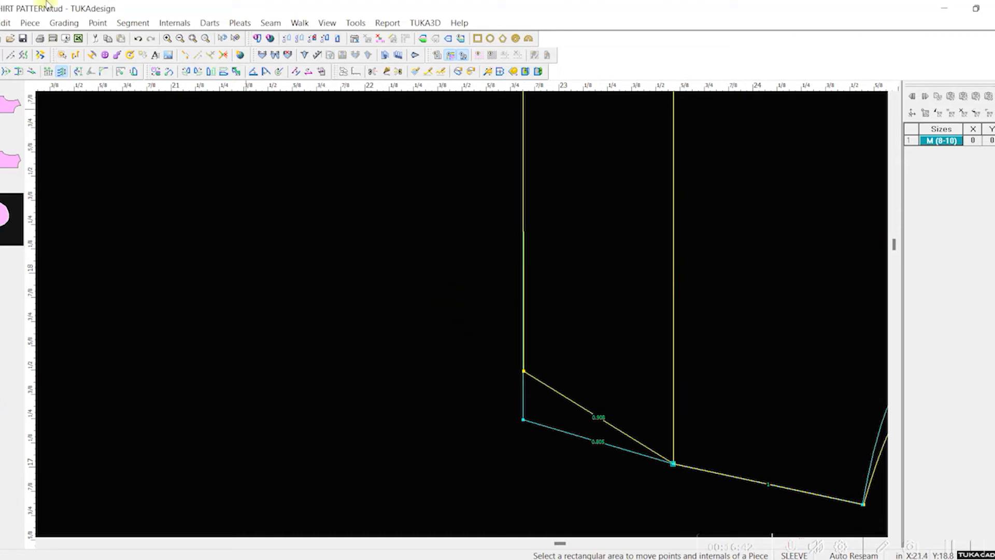
Step: Move the folded upper hem corner about halfway down towards the lower hem corner, without adding a point on the snapped contour
{"action": "left_click", "coordinate": [5, 71]}
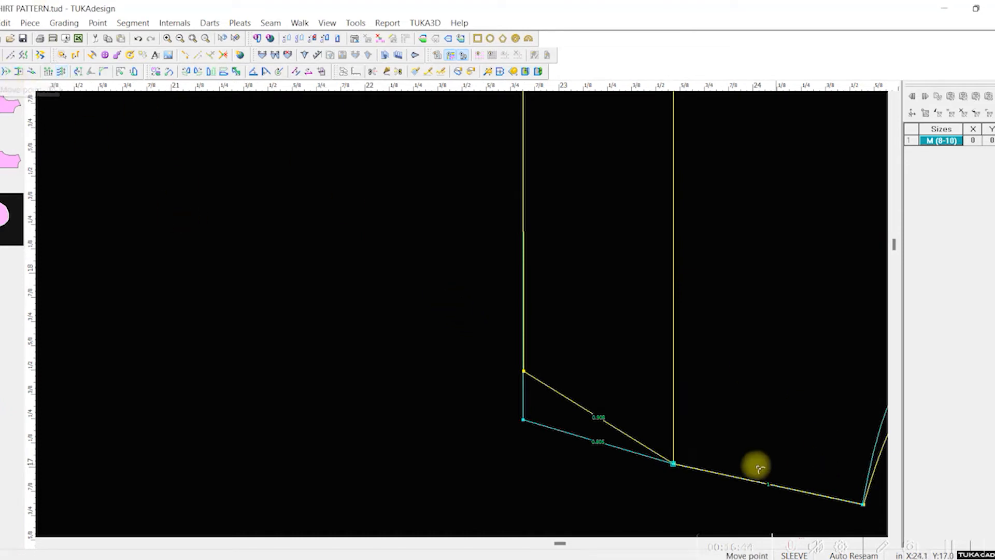
{"action": "scroll", "coordinate": [411, 293], "scroll_direction": "up", "scroll_amount": 2}
{"action": "scroll", "coordinate": [468, 347], "scroll_direction": "up", "scroll_amount": 1}
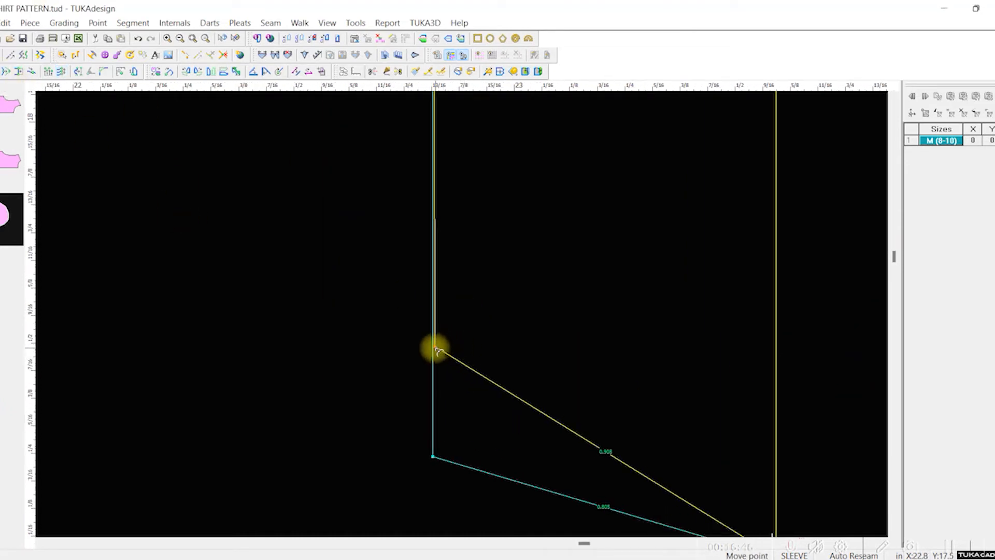
{"action": "left_click", "coordinate": [436, 348]}
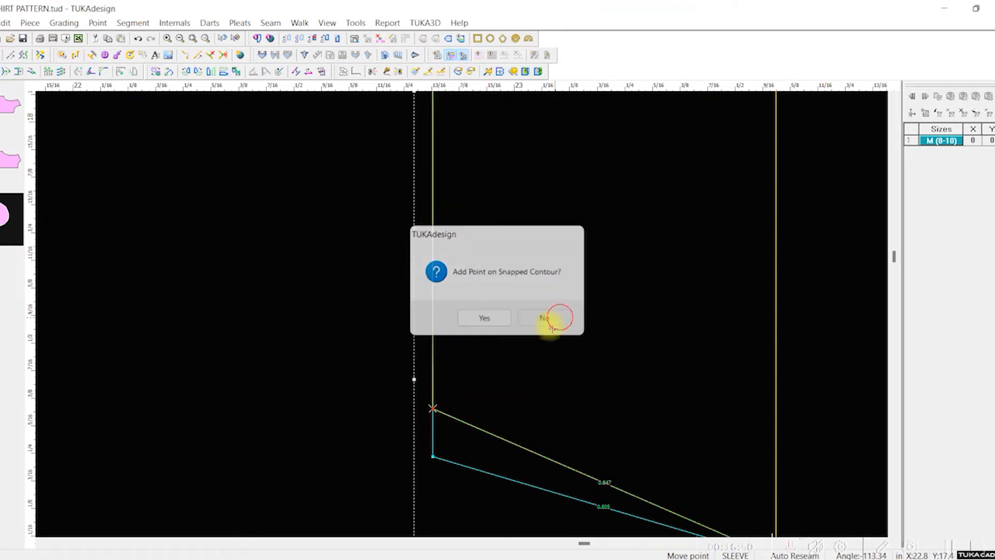
{"action": "left_click", "coordinate": [549, 318]}
Step: Move the lower hem corner up onto the repositioned folded corner, without creating a point connection
{"action": "left_click", "coordinate": [434, 411]}
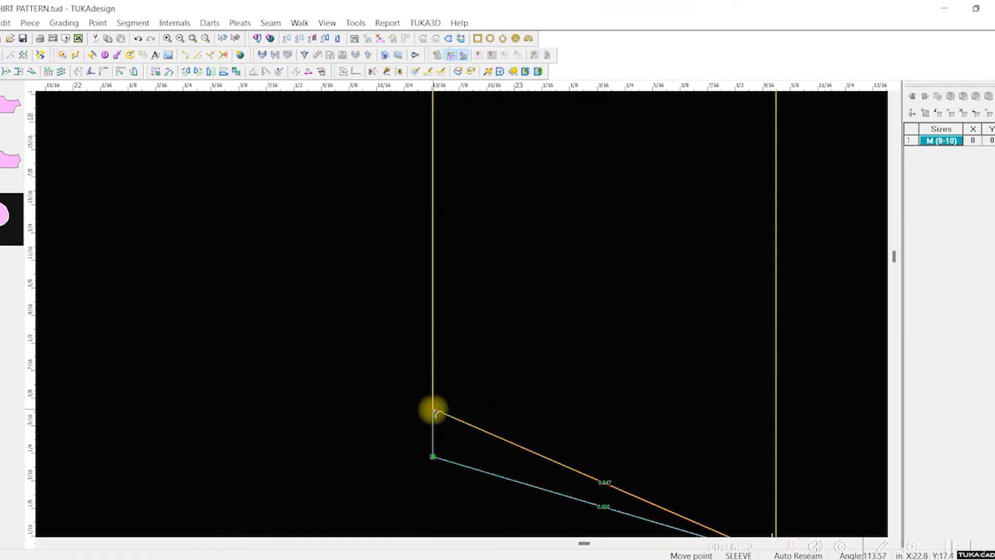
{"action": "left_click", "coordinate": [435, 412]}
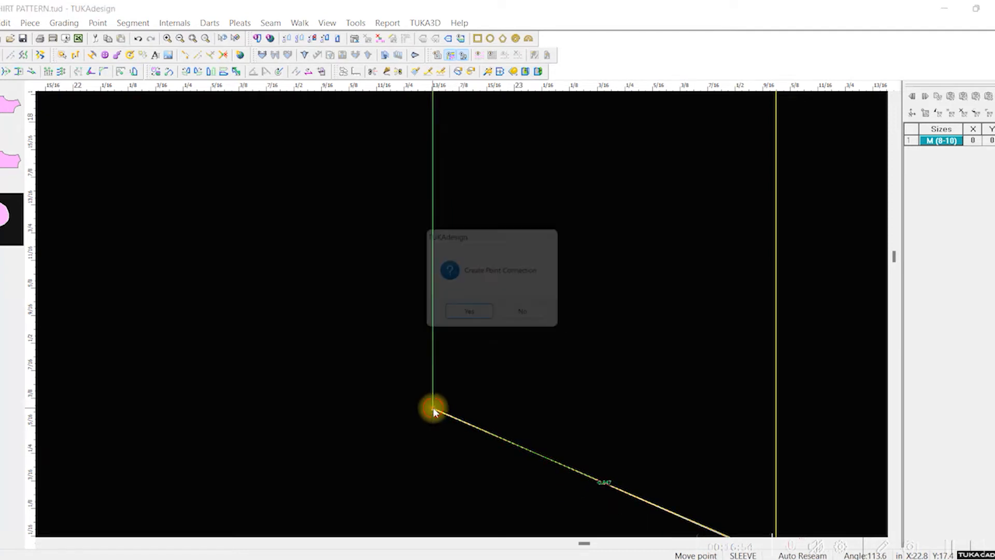
{"action": "left_click", "coordinate": [555, 324]}
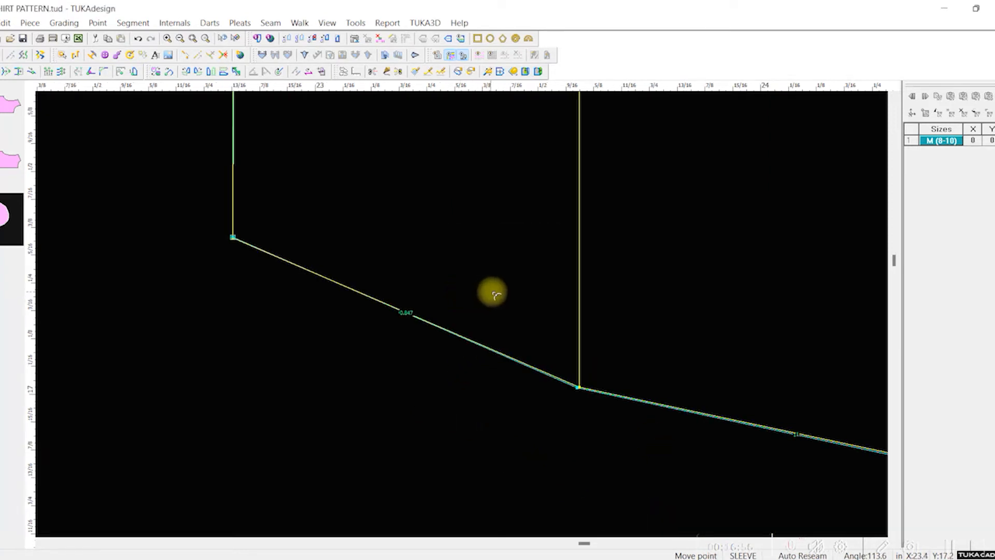
Step: Align the sleeve contour point at the lower end of the hem fold line with the folded point, without creating a point connection
{"action": "left_click", "coordinate": [506, 357]}
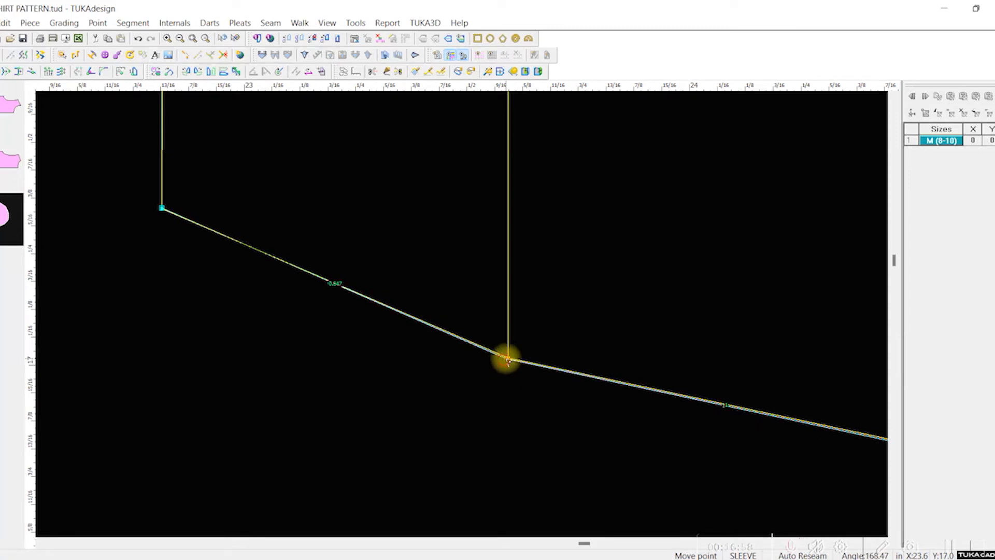
{"action": "left_click", "coordinate": [508, 358]}
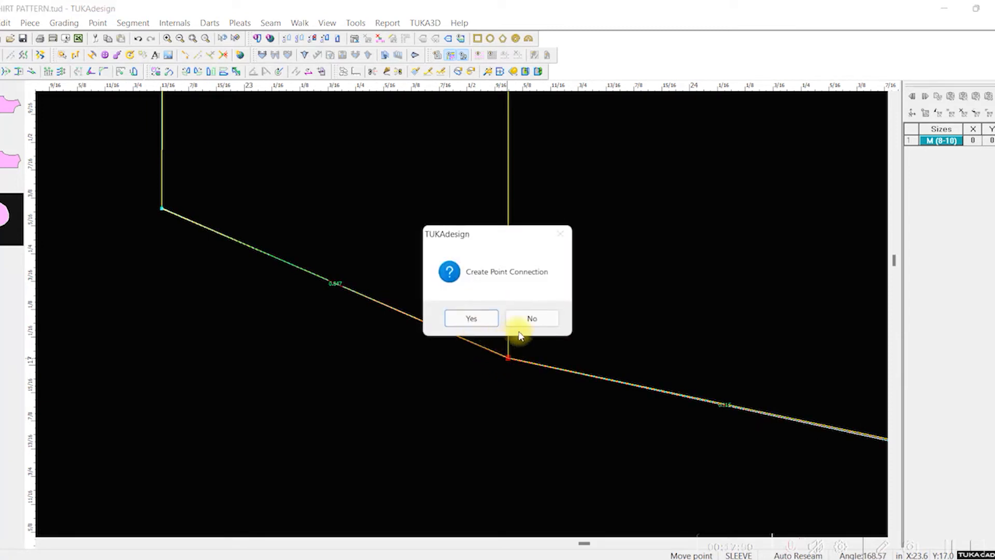
{"action": "left_click", "coordinate": [530, 317]}
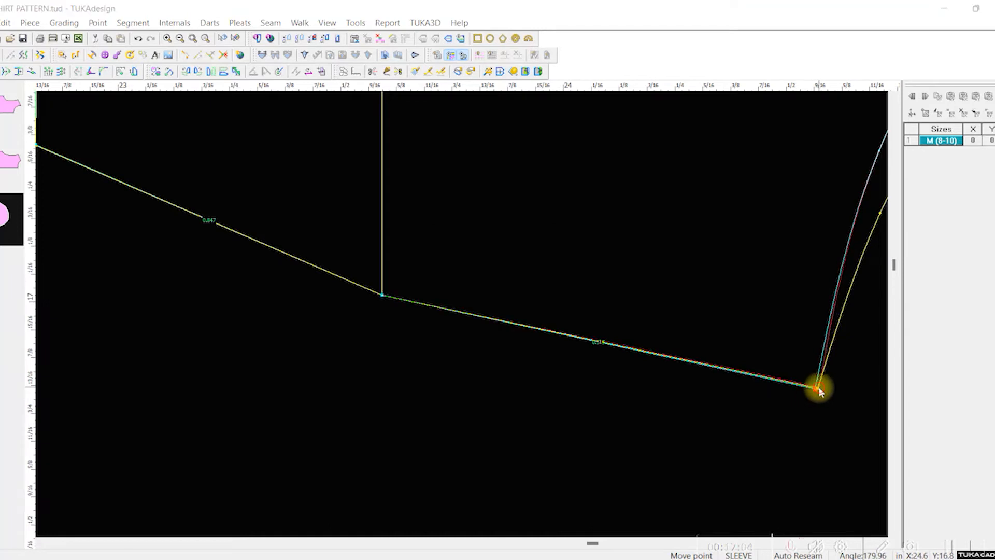
Step: Align the sleeve's lower underarm corner with the matching folded underarm corner
{"action": "left_click", "coordinate": [819, 387]}
{"action": "left_click", "coordinate": [532, 318]}
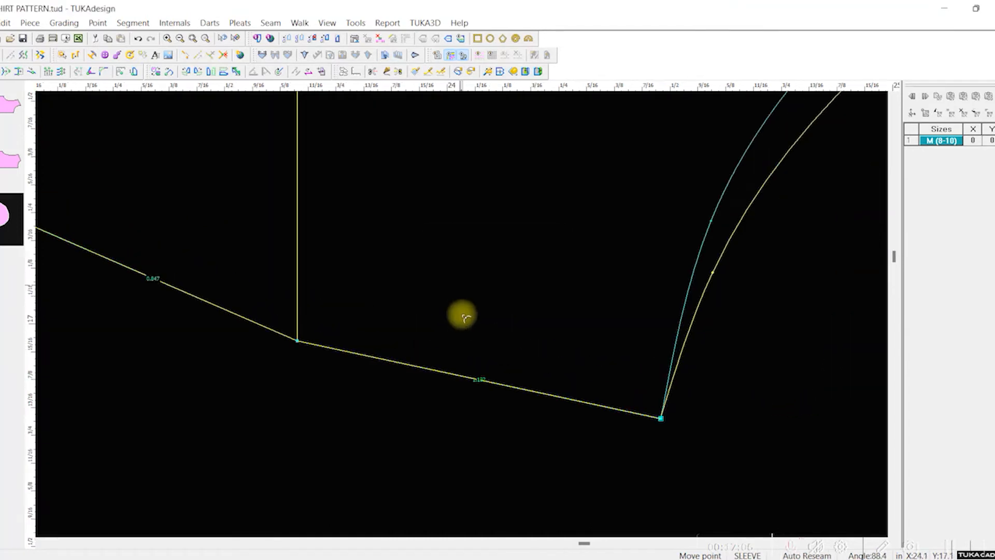
{"action": "scroll", "coordinate": [536, 155], "scroll_direction": "up", "scroll_amount": 3}
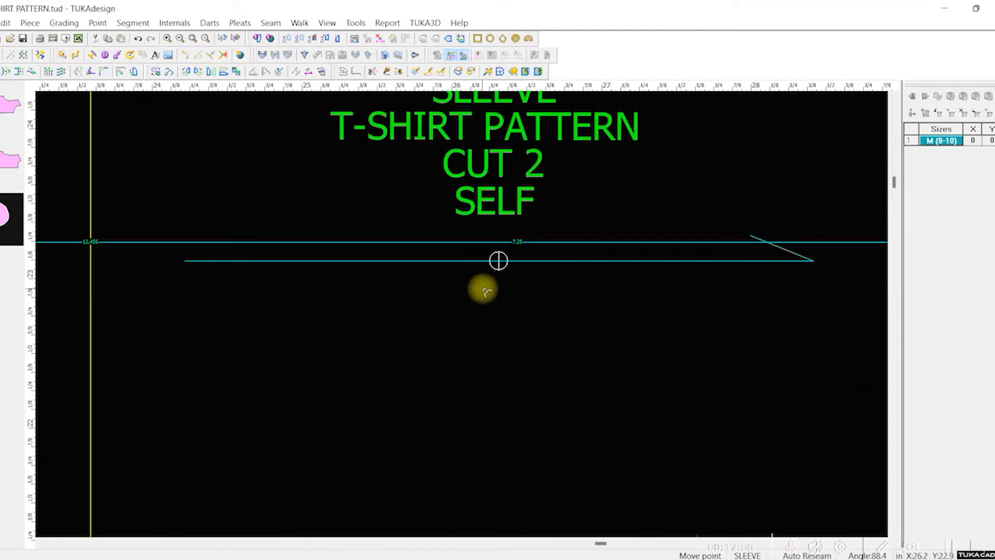
{"action": "scroll", "coordinate": [467, 329], "scroll_direction": "down", "scroll_amount": 1}
{"action": "scroll", "coordinate": [461, 319], "scroll_direction": "down", "scroll_amount": 2}
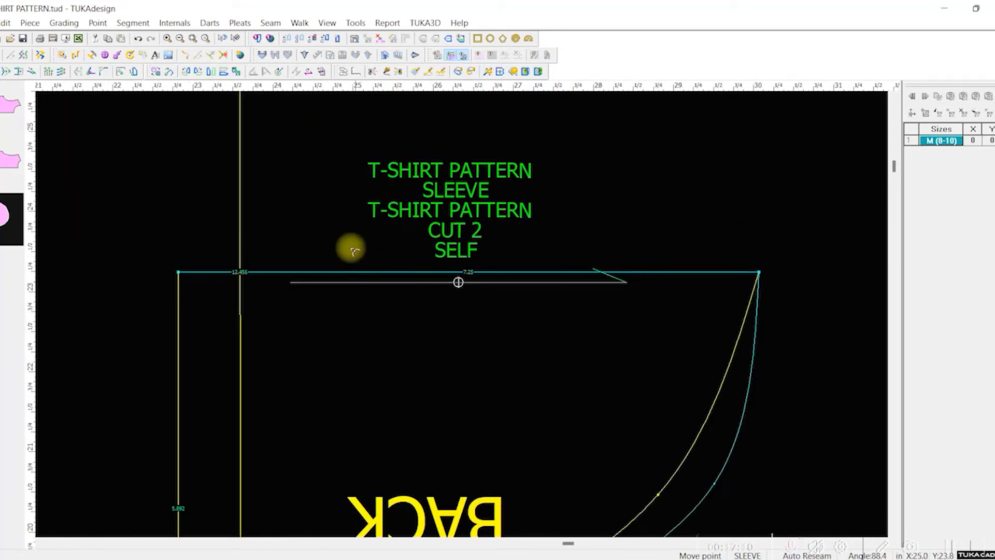
{"action": "scroll", "coordinate": [536, 344], "scroll_direction": "up", "scroll_amount": 1}
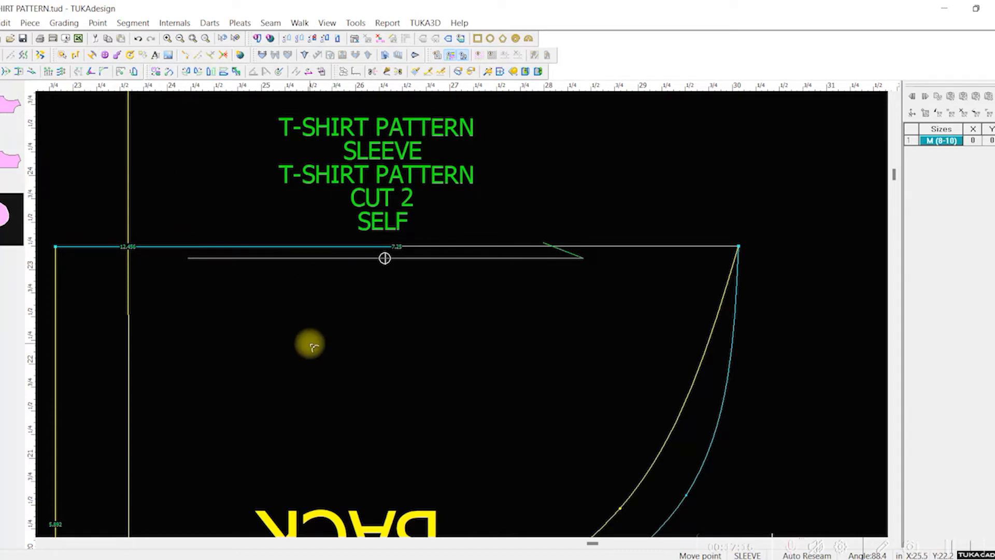
{"action": "scroll", "coordinate": [460, 313], "scroll_direction": "down", "scroll_amount": 3}
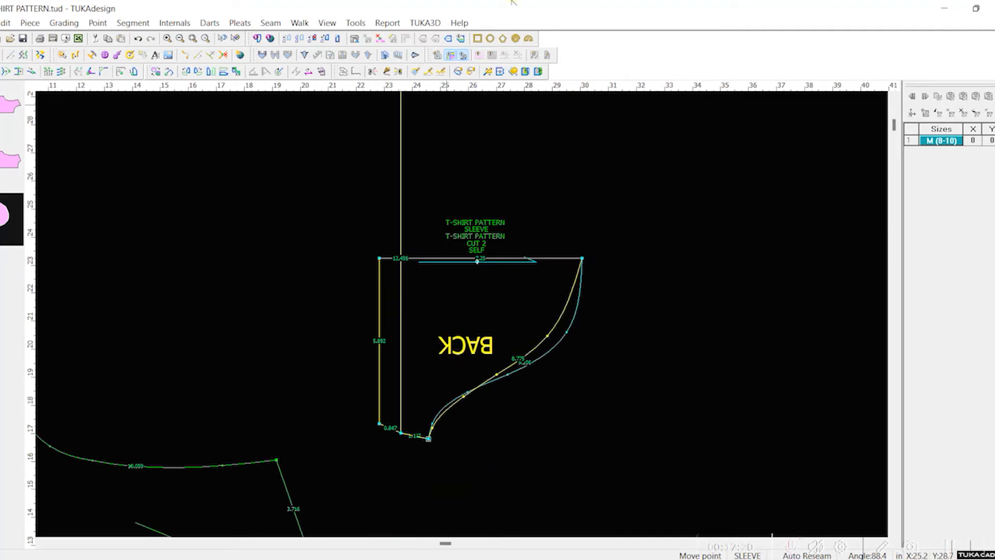
Step: Fold the sleeve back out along its centre line and delete the mirrored BACK text from the lower half
{"action": "left_click", "coordinate": [537, 72]}
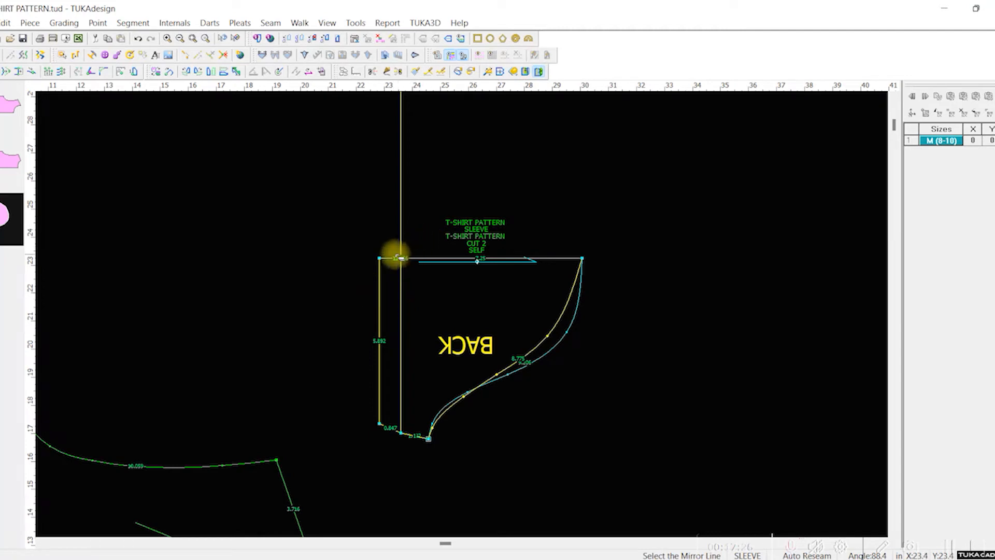
{"action": "left_click", "coordinate": [387, 261]}
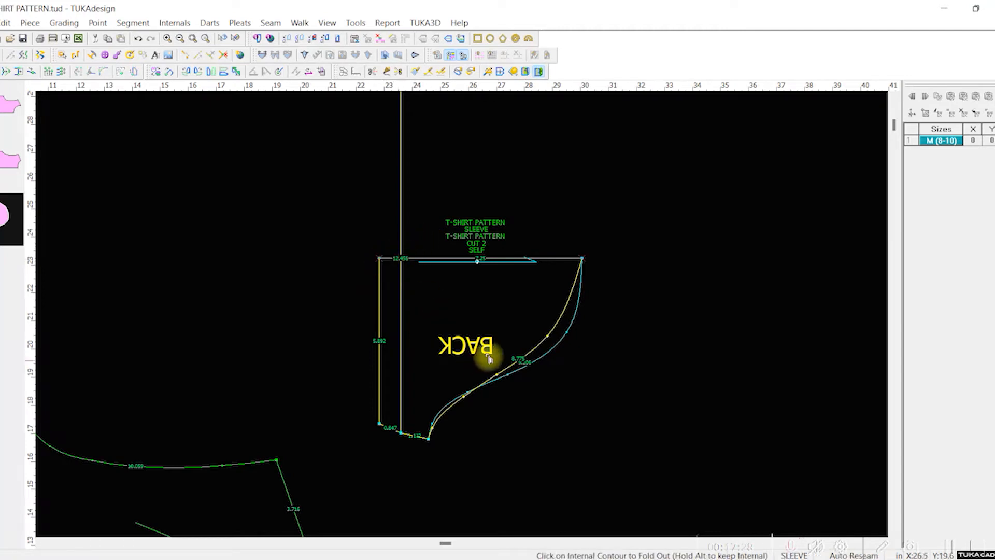
{"action": "left_click", "coordinate": [533, 354]}
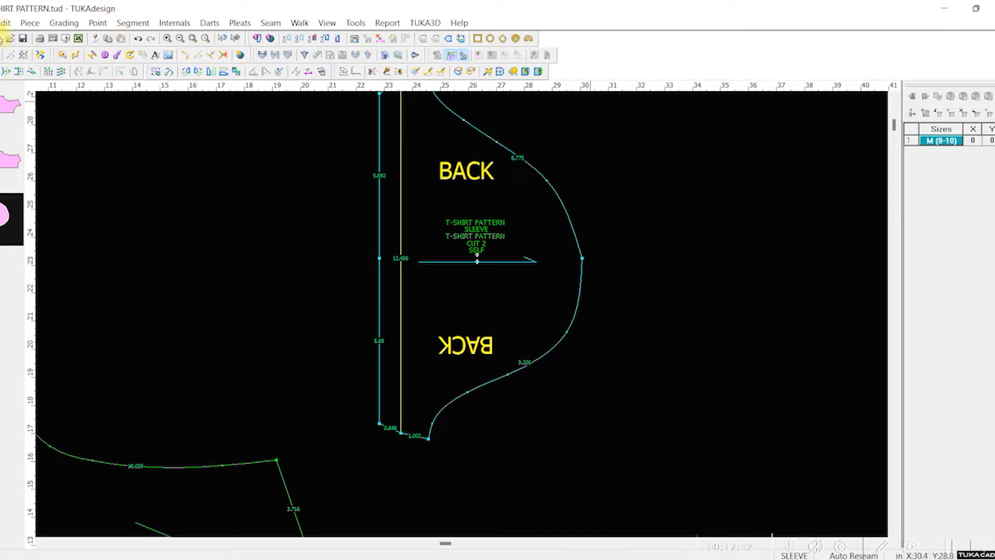
{"action": "left_click", "coordinate": [441, 357]}
{"action": "key", "text": "Delete"}
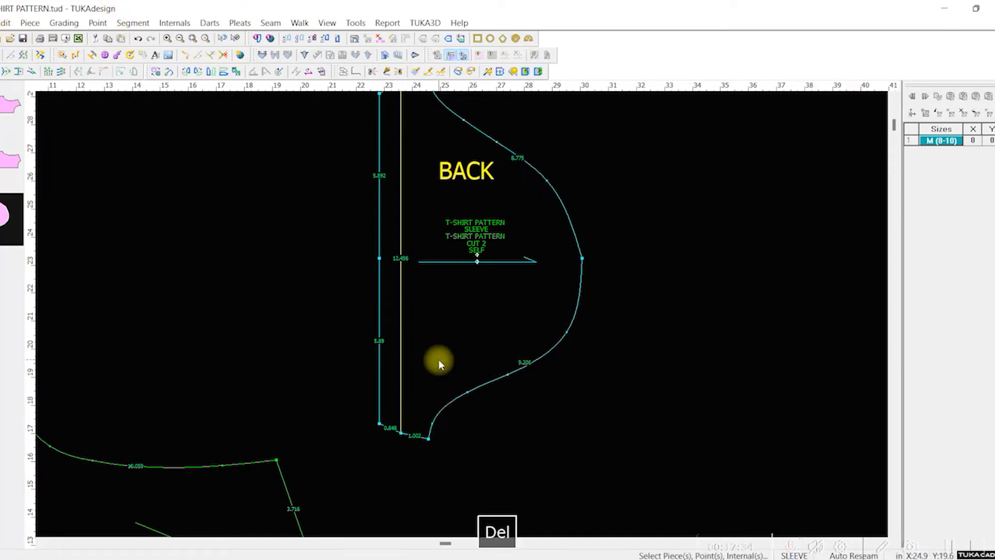
Step: Make the point at the middle of the sleeve cap a non-grading curve point, and save the pattern
{"action": "double_click", "coordinate": [581, 257]}
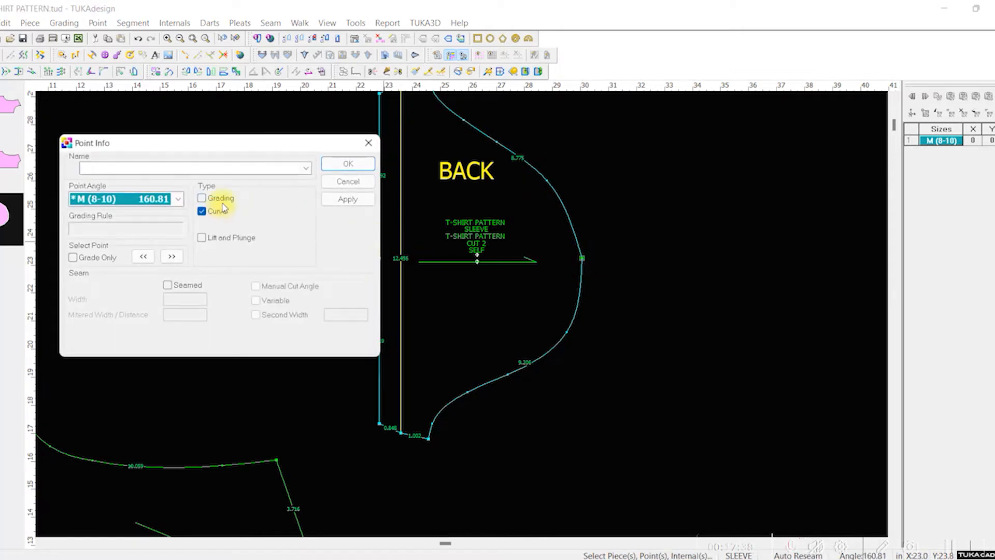
{"action": "left_click", "coordinate": [357, 169]}
{"action": "left_click", "coordinate": [651, 339]}
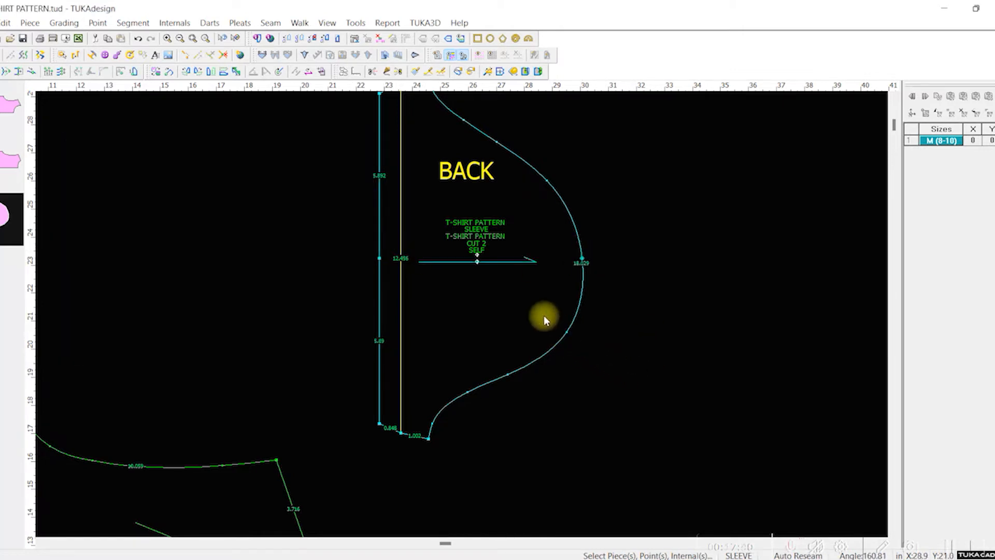
{"action": "scroll", "coordinate": [514, 282], "scroll_direction": "up", "scroll_amount": 2}
{"action": "scroll", "coordinate": [461, 313], "scroll_direction": "down", "scroll_amount": 3}
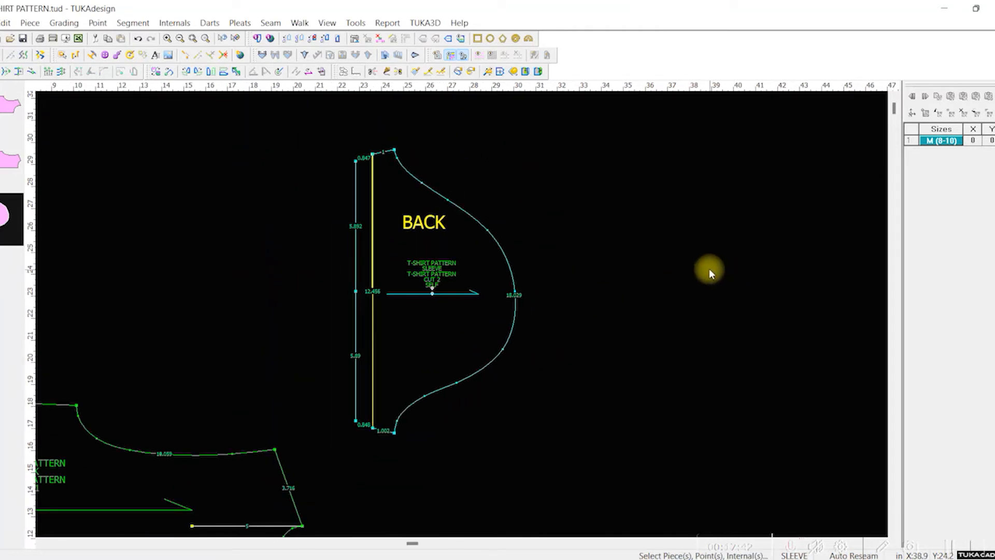
{"action": "key", "text": "ctrl+s"}
Step: Move the sleeve piece left and down in the work area, closer to the back body piece
{"action": "scroll", "coordinate": [433, 319], "scroll_direction": "up", "scroll_amount": 2}
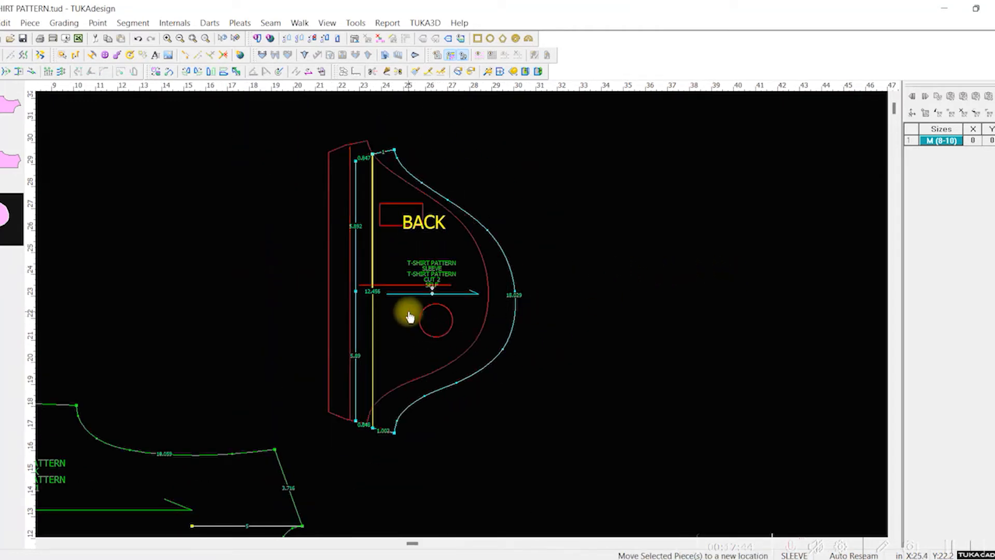
{"action": "scroll", "coordinate": [462, 313], "scroll_direction": "down", "scroll_amount": 2}
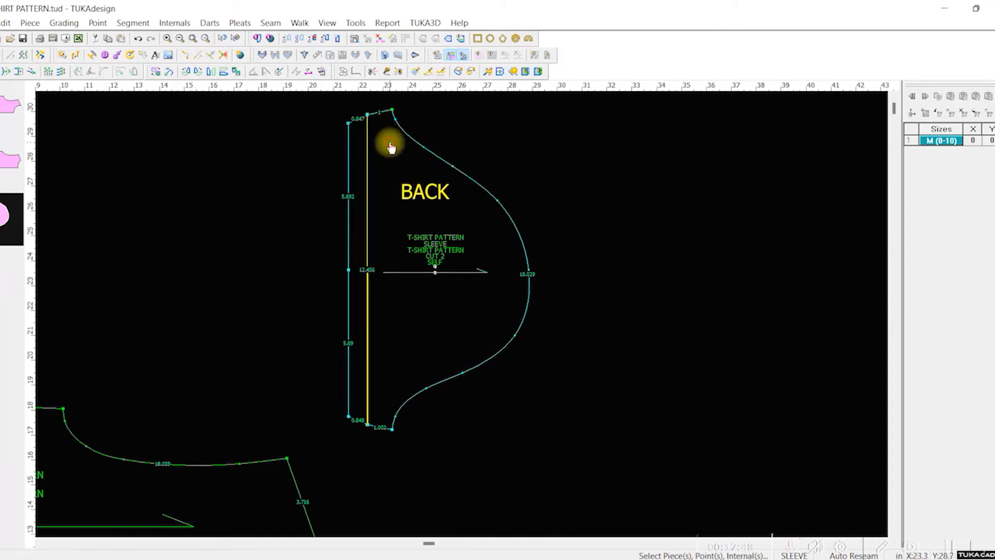
{"action": "left_click_drag", "start_coordinate": [389, 142], "coordinate": [393, 220]}
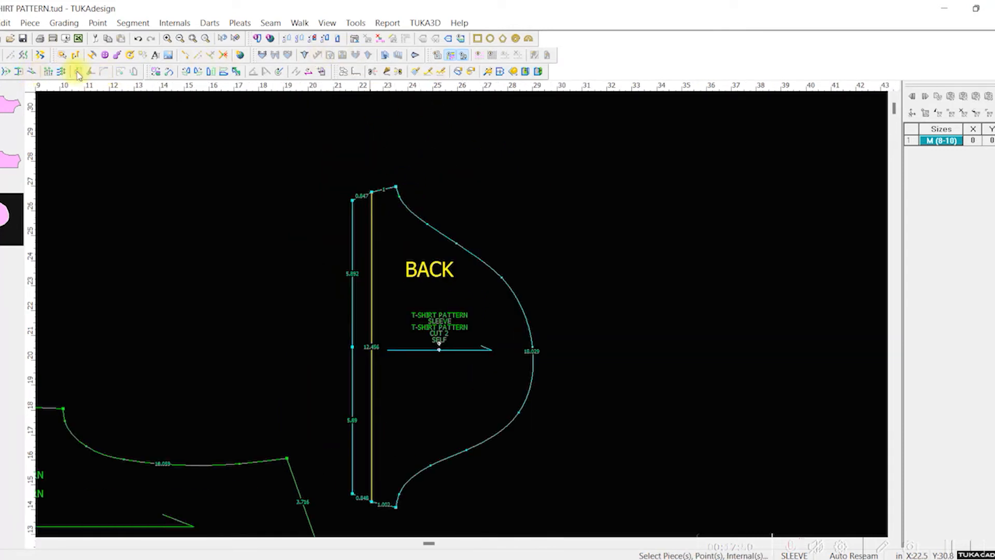
Step: Draft an internal line about 2.26 in long from the upper hem corner through the fold line's upper end, extending past the underarm corner
{"action": "scroll", "coordinate": [450, 114], "scroll_direction": "down", "scroll_amount": 3}
{"action": "scroll", "coordinate": [399, 413], "scroll_direction": "up", "scroll_amount": 3}
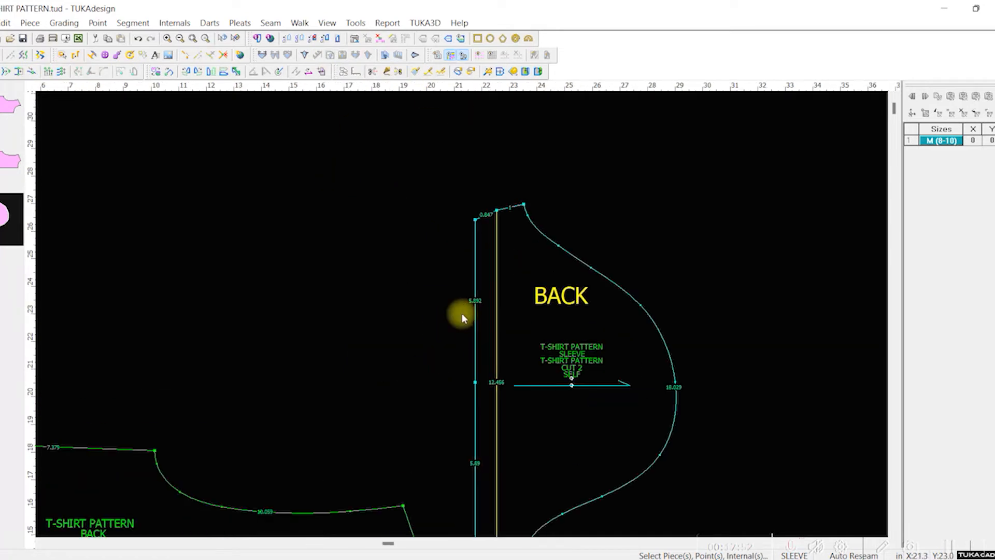
{"action": "scroll", "coordinate": [463, 316], "scroll_direction": "up", "scroll_amount": 4}
{"action": "key", "text": "d"}
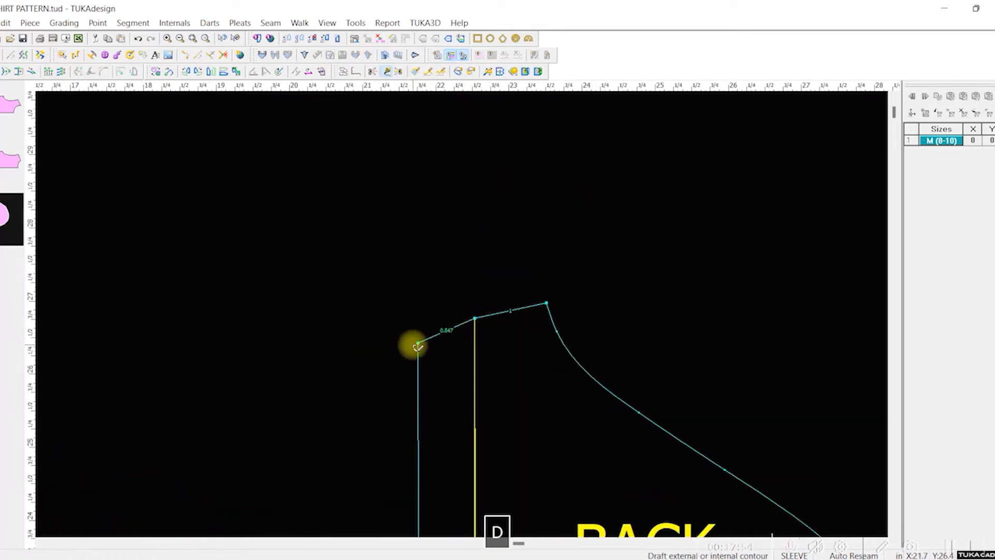
{"action": "left_click", "coordinate": [417, 344]}
{"action": "left_click", "coordinate": [493, 315]}
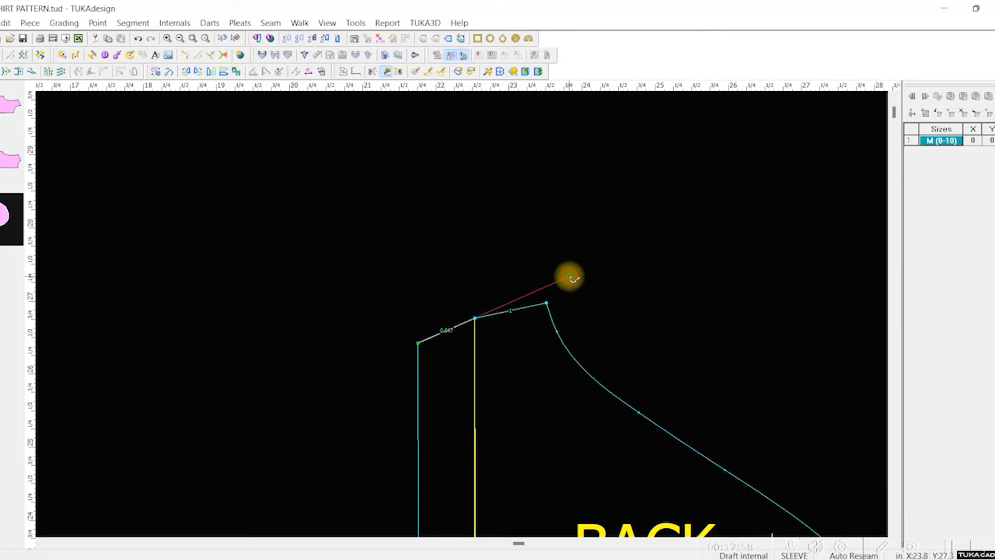
{"action": "left_click", "coordinate": [570, 277]}
{"action": "right_click", "coordinate": [595, 227]}
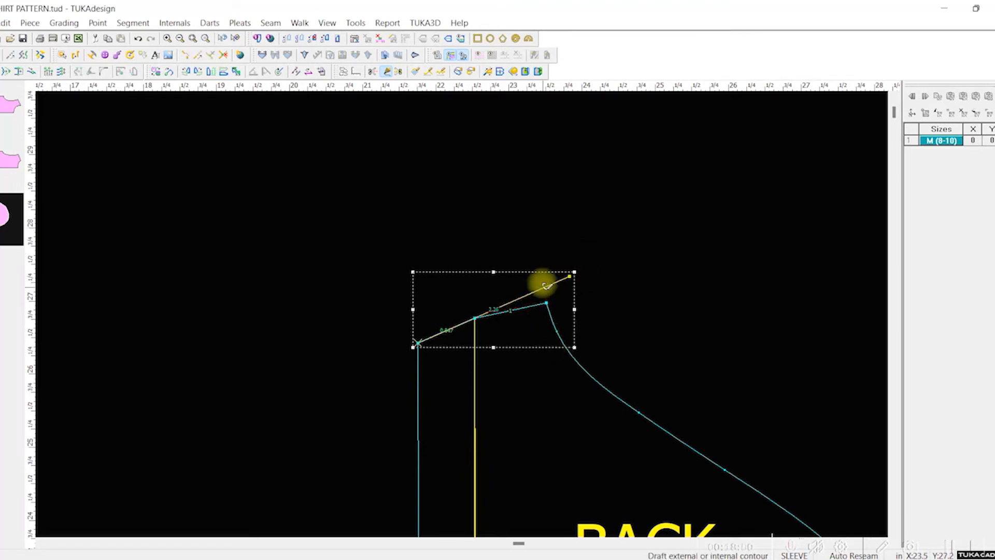
Step: Draft an internal line about 2.64 in long from the lower hem corner through the fold line's lower end, past the underarm corner
{"action": "scroll", "coordinate": [561, 443], "scroll_direction": "up", "scroll_amount": 1}
{"action": "scroll", "coordinate": [439, 461], "scroll_direction": "down", "scroll_amount": 3}
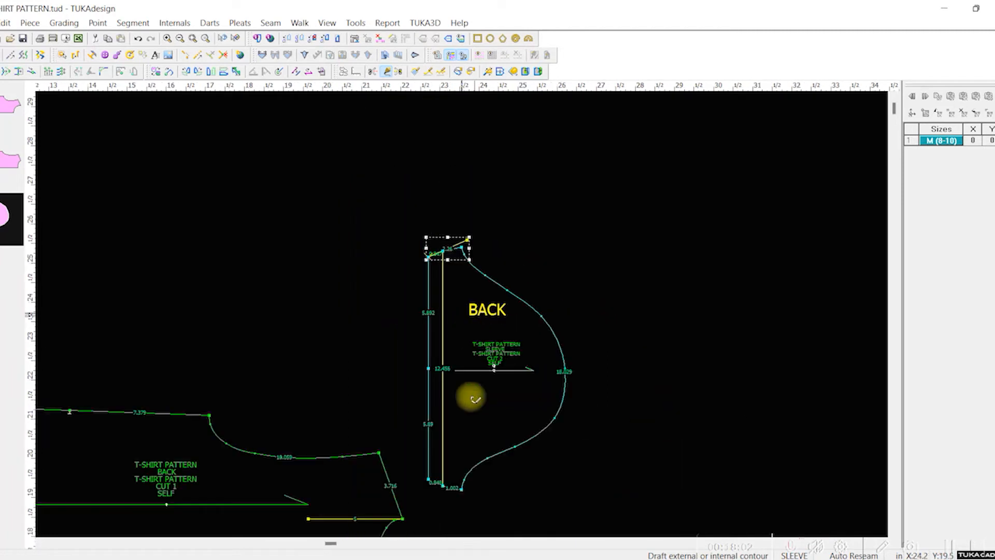
{"action": "scroll", "coordinate": [462, 311], "scroll_direction": "up", "scroll_amount": 4}
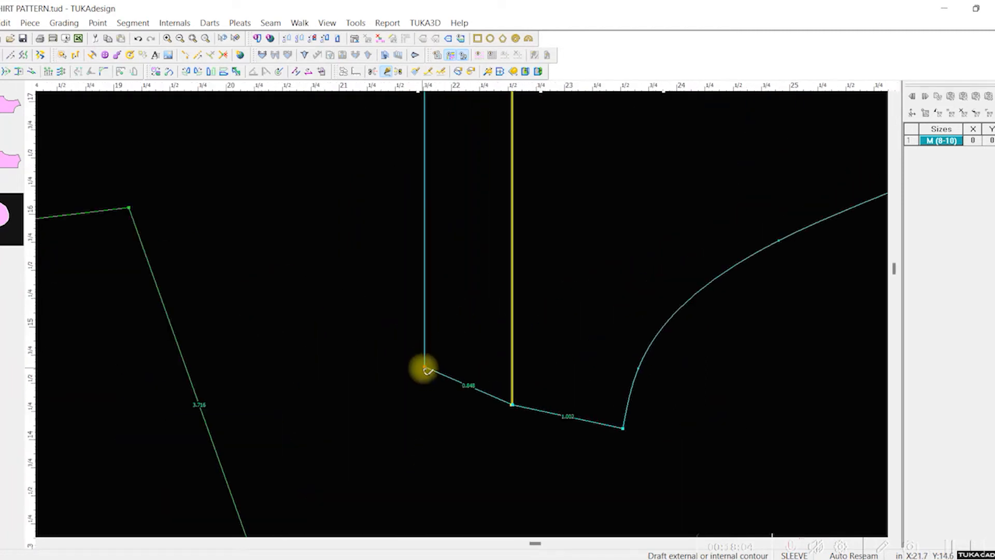
{"action": "left_click", "coordinate": [423, 369]}
{"action": "left_click", "coordinate": [497, 317]}
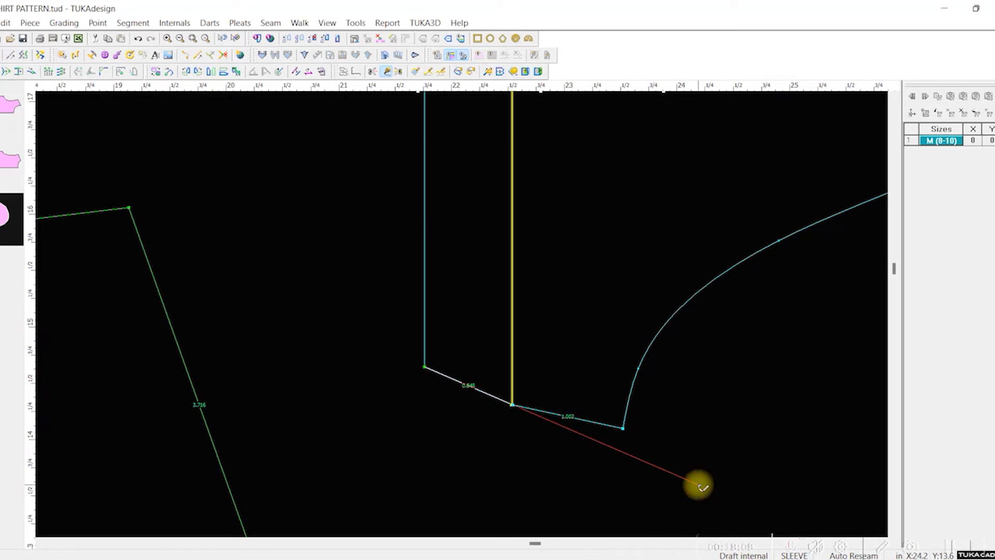
{"action": "left_click", "coordinate": [698, 484]}
{"action": "right_click", "coordinate": [846, 310]}
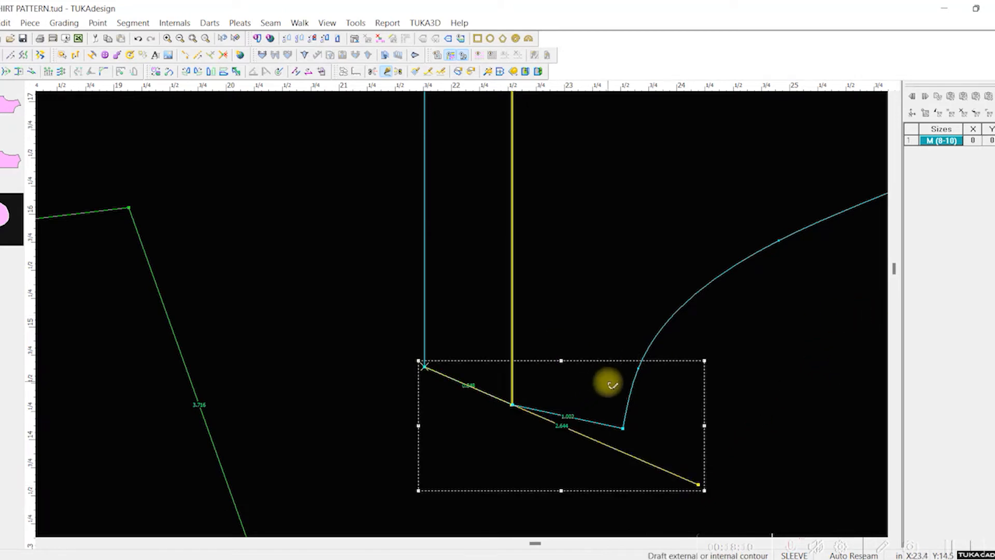
{"action": "key", "text": "q"}
{"action": "left_click", "coordinate": [622, 428]}
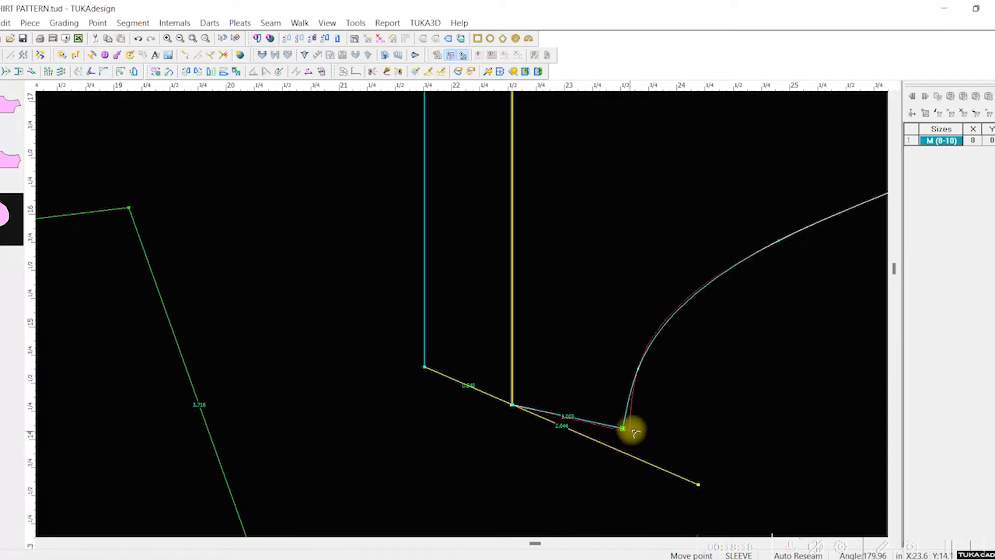
{"action": "key", "text": "Escape"}
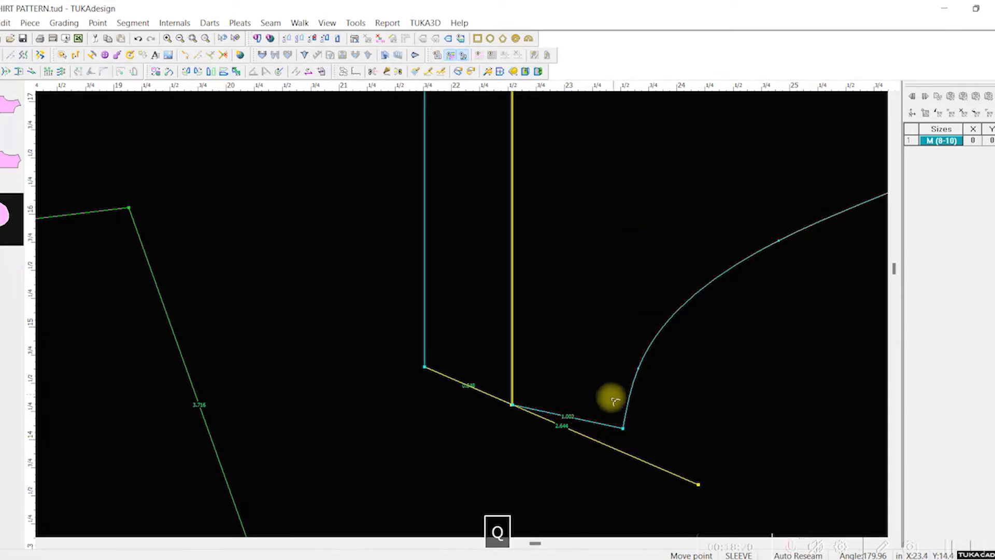
{"action": "left_click", "coordinate": [59, 73]}
{"action": "left_click_drag", "start_coordinate": [611, 402], "coordinate": [647, 441]}
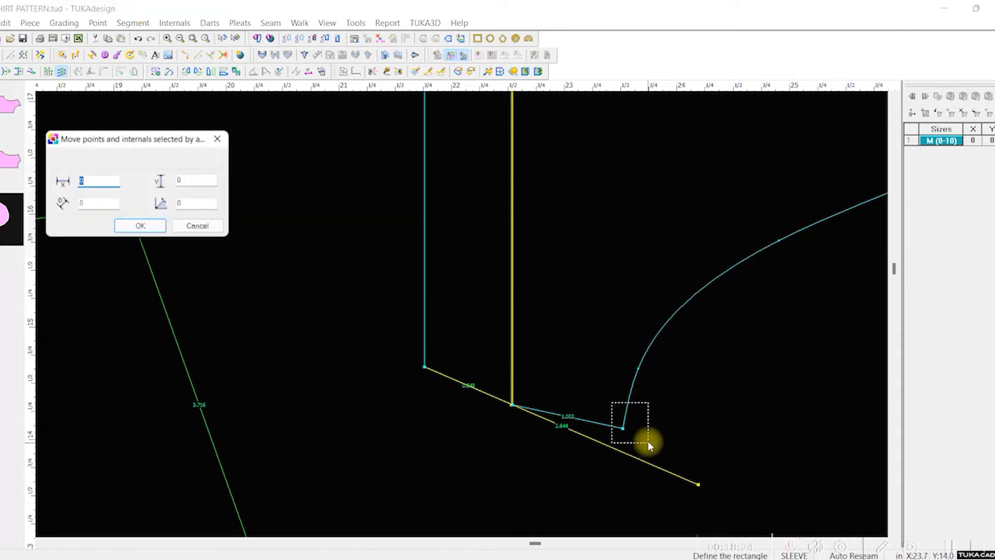
{"action": "left_click", "coordinate": [202, 228]}
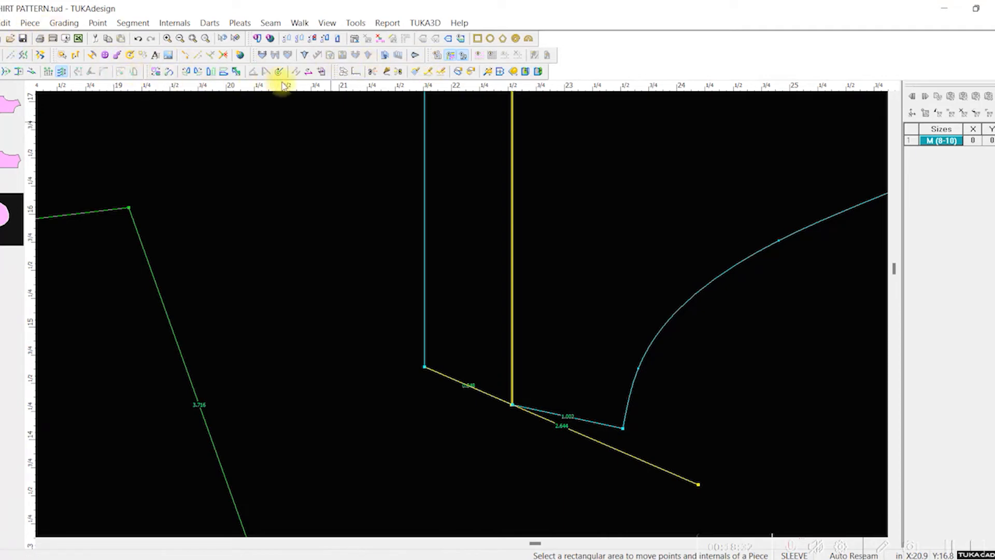
Step: Measure the vertical distance from the lower underarm corner to the drafted guide line below it
{"action": "left_click", "coordinate": [355, 73]}
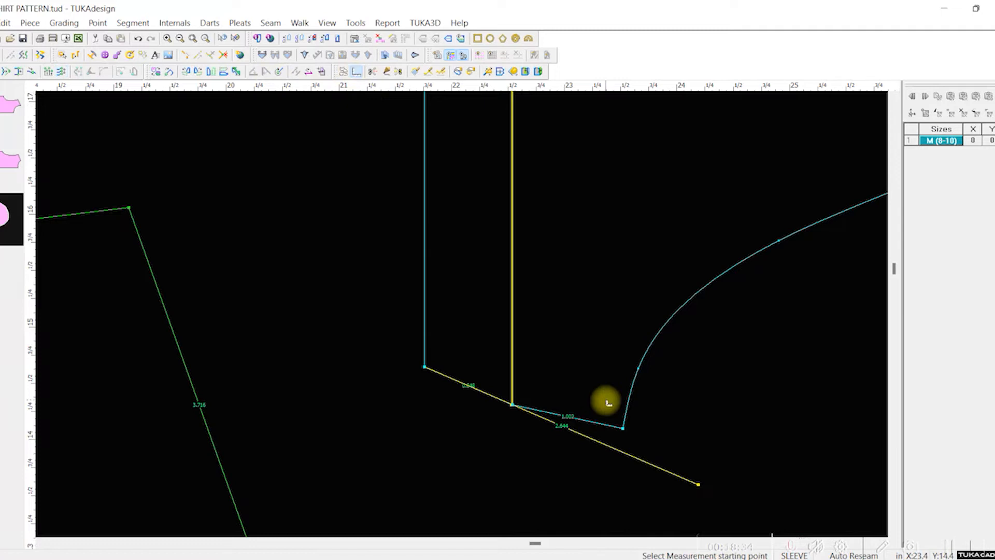
{"action": "left_click", "coordinate": [625, 429]}
{"action": "left_click", "coordinate": [624, 453]}
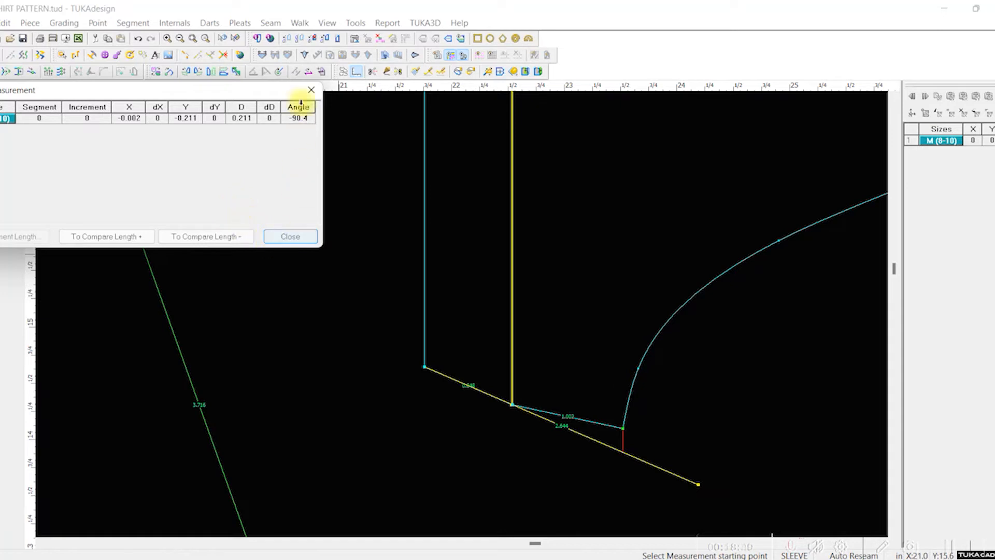
{"action": "left_click", "coordinate": [311, 90]}
Step: Move the lower underarm corner by Y -.211 in to the drafted guide line, selecting the point by area and leaving X at 0
{"action": "left_click", "coordinate": [61, 73]}
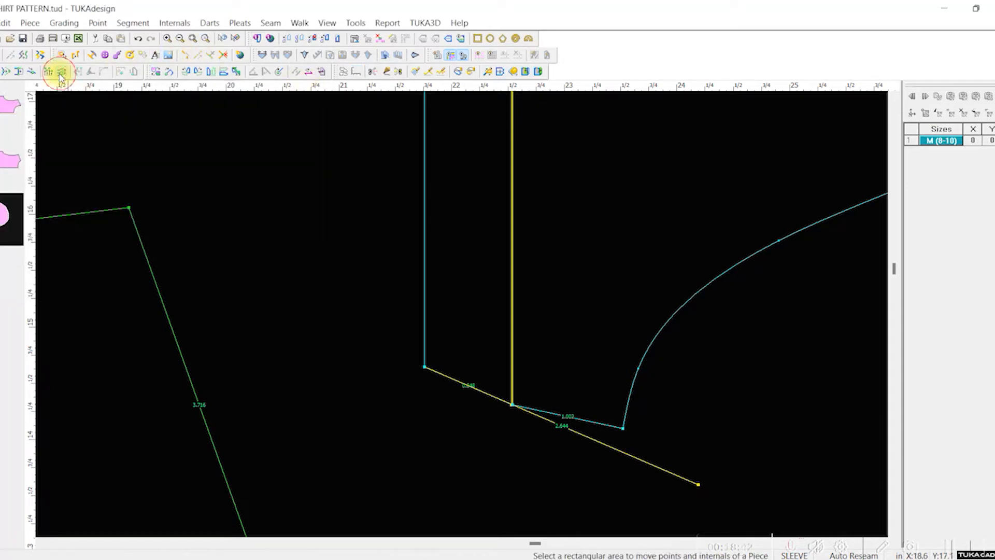
{"action": "left_click_drag", "start_coordinate": [613, 406], "coordinate": [641, 465]}
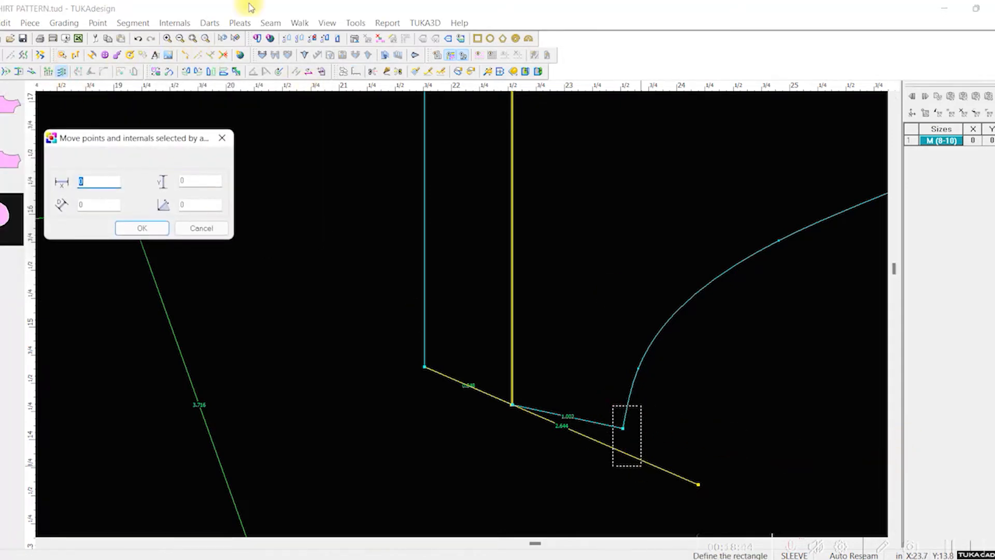
{"action": "key", "text": "Tab"}
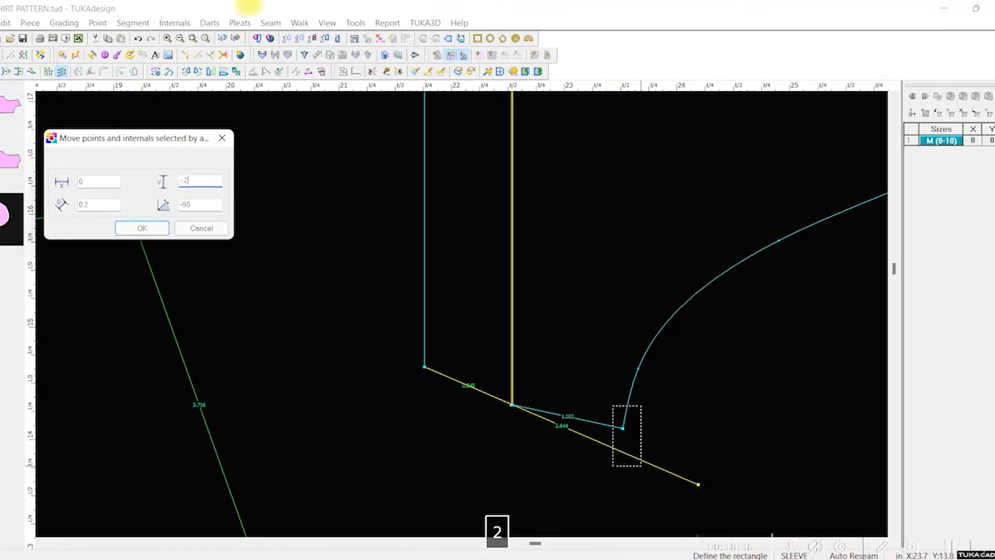
{"action": "left_click", "coordinate": [142, 228]}
{"action": "scroll", "coordinate": [688, 255], "scroll_direction": "up", "scroll_amount": 2}
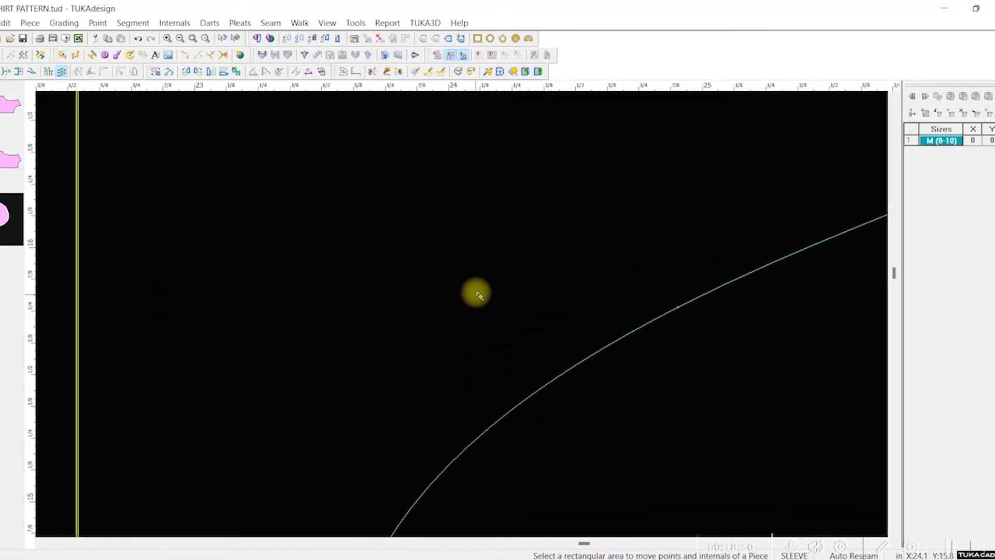
{"action": "scroll", "coordinate": [473, 290], "scroll_direction": "down", "scroll_amount": 1}
{"action": "scroll", "coordinate": [455, 145], "scroll_direction": "down", "scroll_amount": 2}
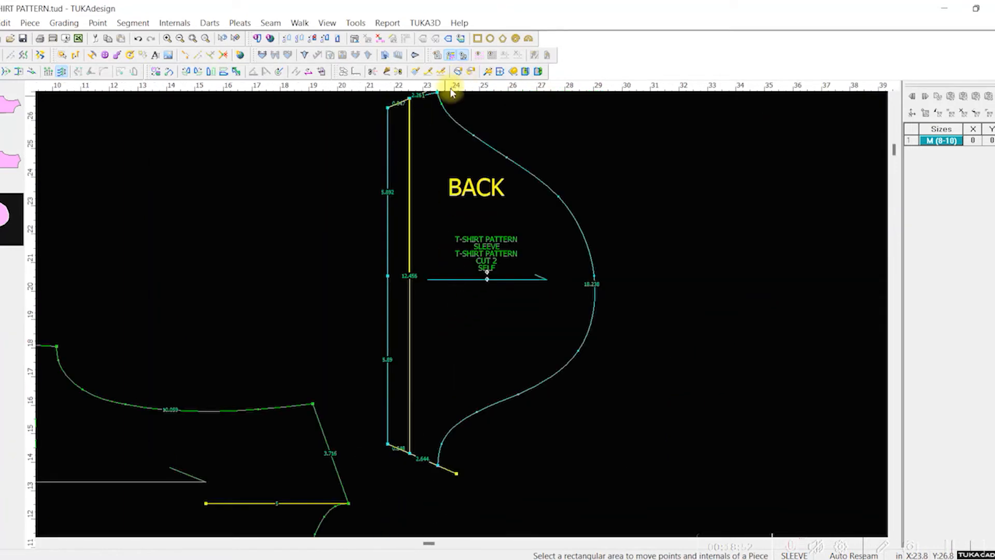
{"action": "scroll", "coordinate": [458, 109], "scroll_direction": "up", "scroll_amount": 1}
{"action": "scroll", "coordinate": [435, 386], "scroll_direction": "up", "scroll_amount": 2}
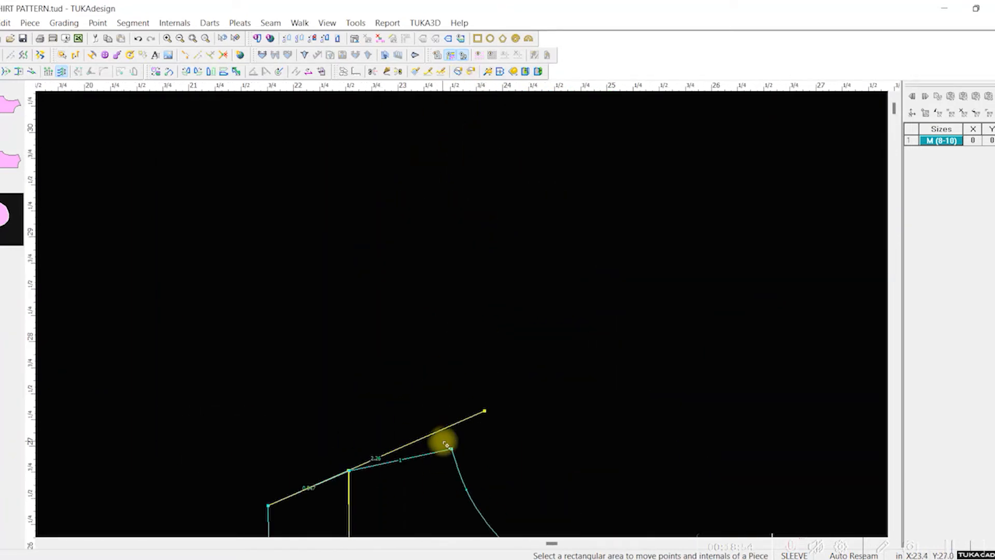
Step: Move the sleeve's upper underarm corner by Y .211 in to the drafted guide line, selecting the point by area and leaving X at 0
{"action": "left_click_drag", "start_coordinate": [426, 426], "coordinate": [474, 476]}
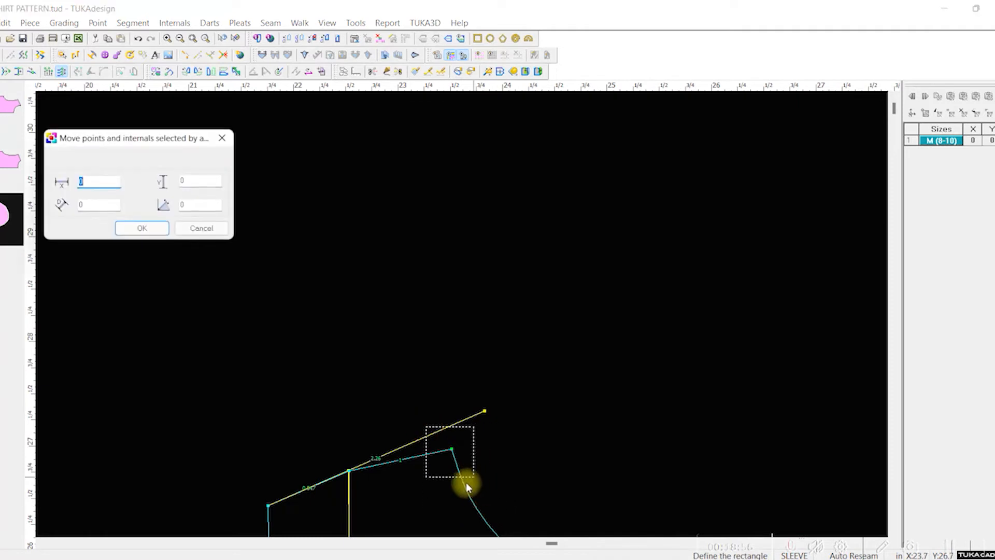
{"action": "key", "text": "Tab"}
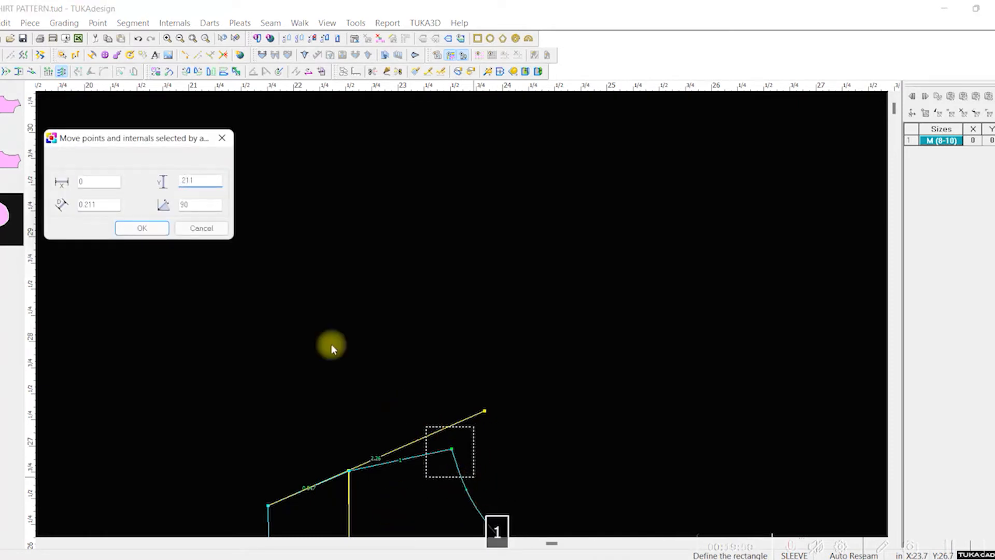
{"action": "left_click", "coordinate": [141, 227]}
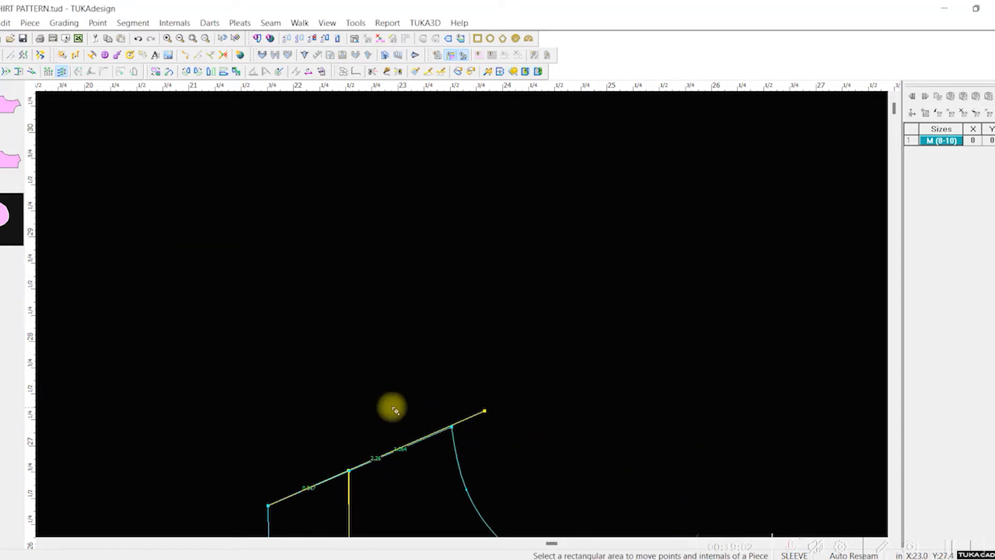
{"action": "scroll", "coordinate": [462, 313], "scroll_direction": "up", "scroll_amount": 3}
{"action": "scroll", "coordinate": [466, 318], "scroll_direction": "down", "scroll_amount": 3}
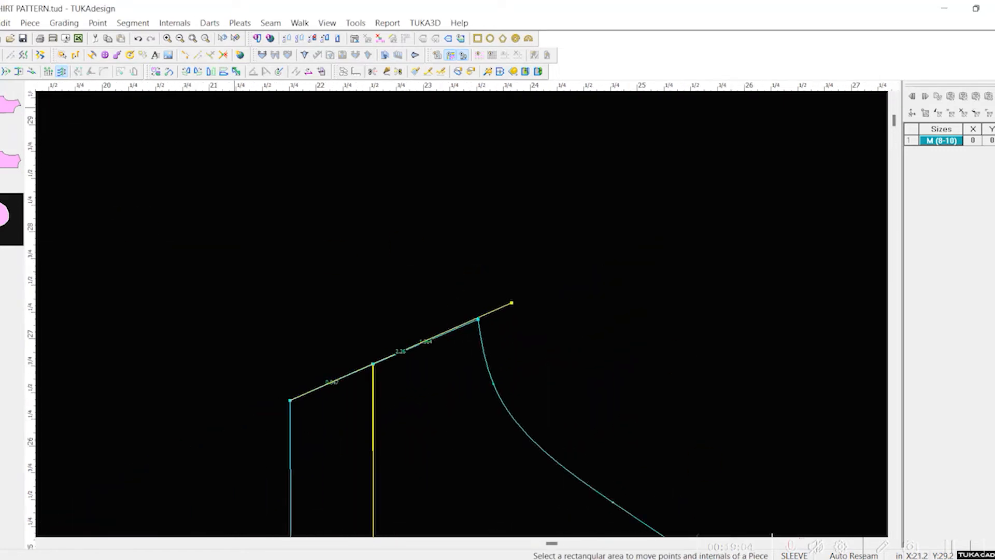
Step: Delete the two drafted internal guide lines running past the sleeve's upper and lower underarm corners
{"action": "left_click", "coordinate": [370, 322]}
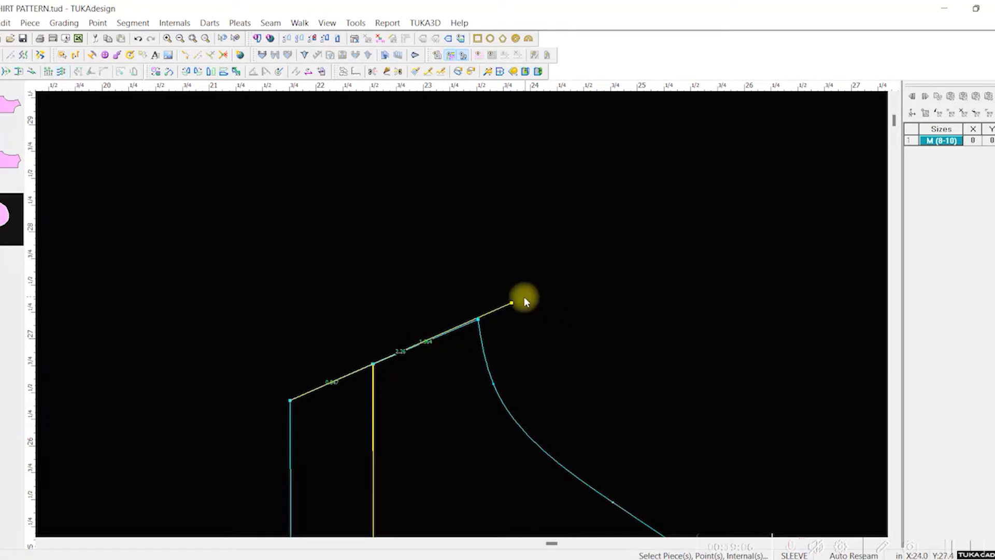
{"action": "left_click", "coordinate": [512, 304]}
{"action": "key", "text": "Delete"}
{"action": "scroll", "coordinate": [518, 446], "scroll_direction": "up", "scroll_amount": 3}
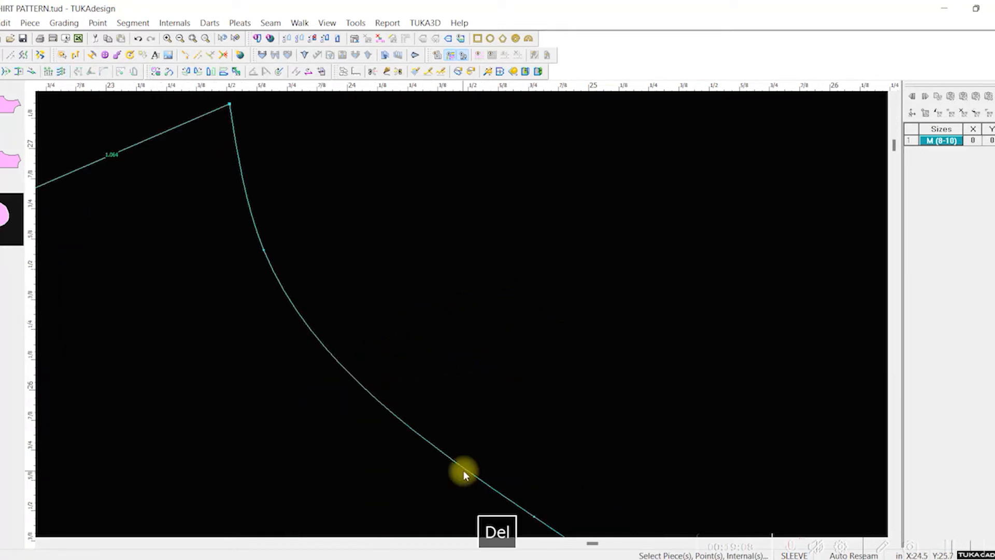
{"action": "scroll", "coordinate": [451, 415], "scroll_direction": "down", "scroll_amount": 6}
{"action": "scroll", "coordinate": [505, 370], "scroll_direction": "up", "scroll_amount": 3}
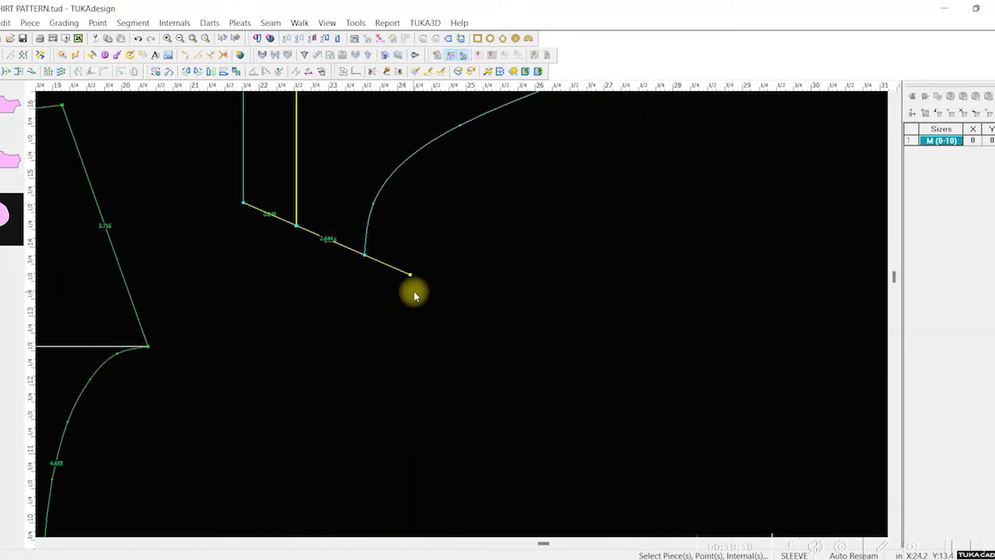
{"action": "left_click", "coordinate": [402, 270]}
{"action": "key", "text": "Delete"}
{"action": "scroll", "coordinate": [466, 318], "scroll_direction": "up", "scroll_amount": 2}
{"action": "scroll", "coordinate": [467, 304], "scroll_direction": "down", "scroll_amount": 4}
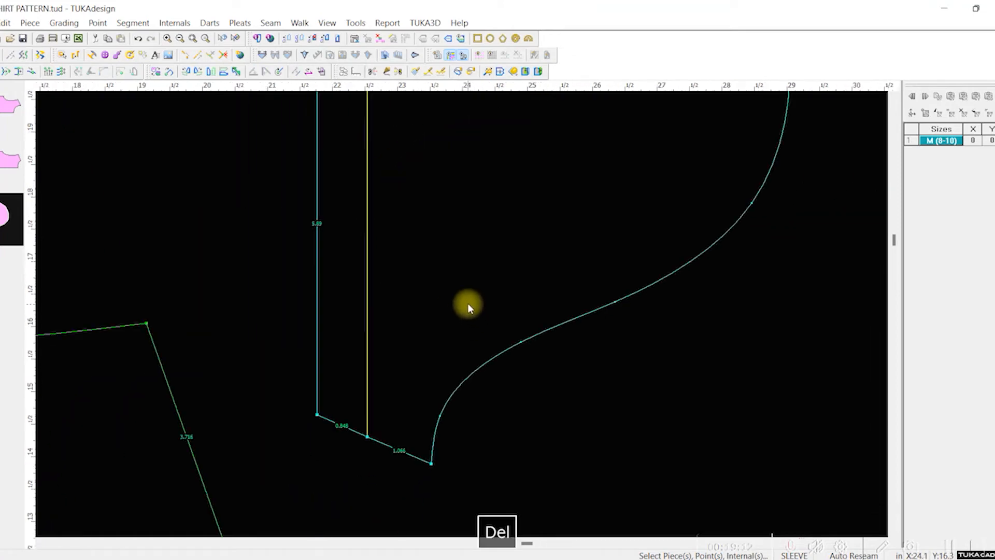
Step: Fold the sleeve in half, matching the fold line's upper end to its lower end, and compare the underarm seams and cap halves
{"action": "left_click", "coordinate": [525, 72]}
{"action": "scroll", "coordinate": [474, 293], "scroll_direction": "up", "scroll_amount": 2}
{"action": "scroll", "coordinate": [446, 323], "scroll_direction": "down", "scroll_amount": 5}
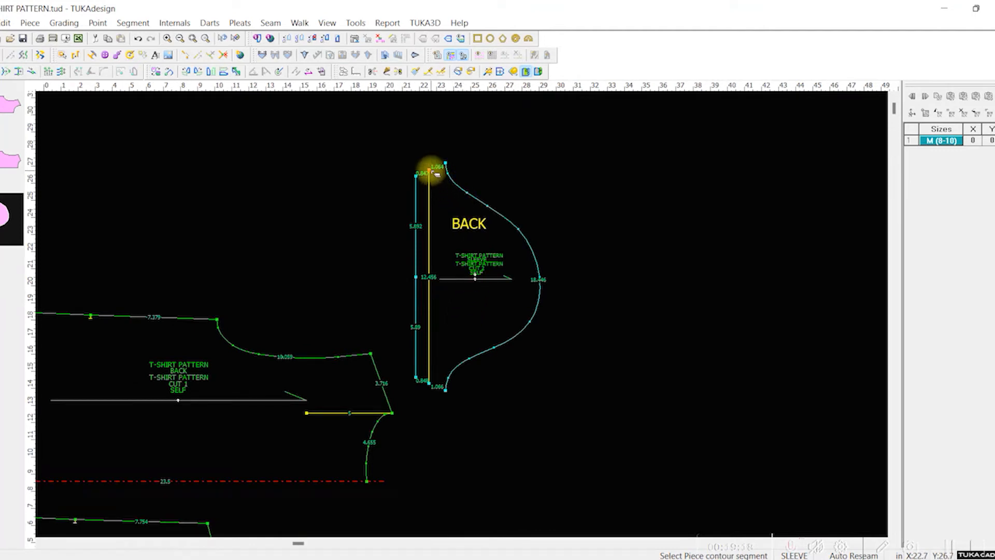
{"action": "left_click", "coordinate": [429, 171], "text": "alt"}
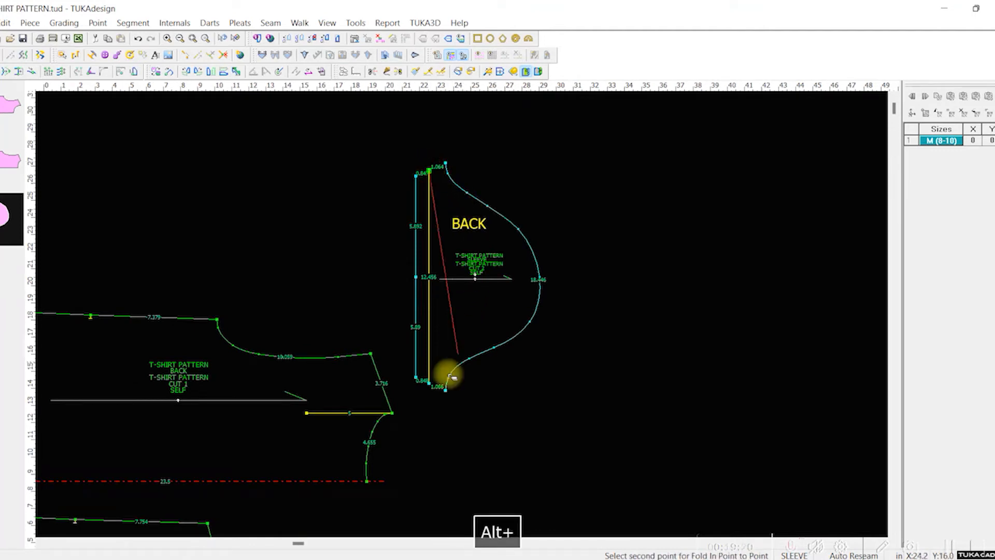
{"action": "left_click", "coordinate": [434, 387], "text": "alt"}
{"action": "scroll", "coordinate": [464, 319], "scroll_direction": "down", "scroll_amount": 2}
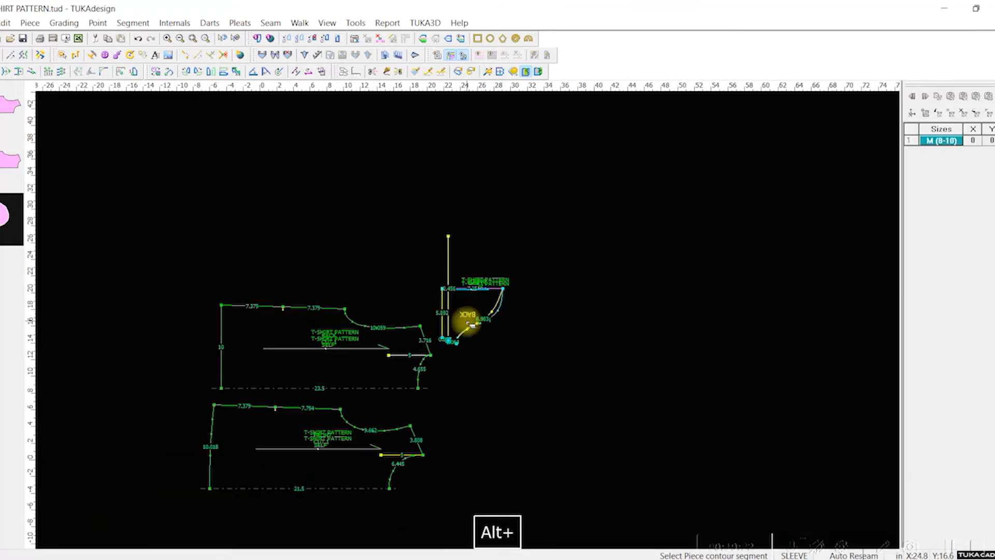
{"action": "scroll", "coordinate": [465, 316], "scroll_direction": "up", "scroll_amount": 2}
{"action": "scroll", "coordinate": [464, 316], "scroll_direction": "up", "scroll_amount": 5}
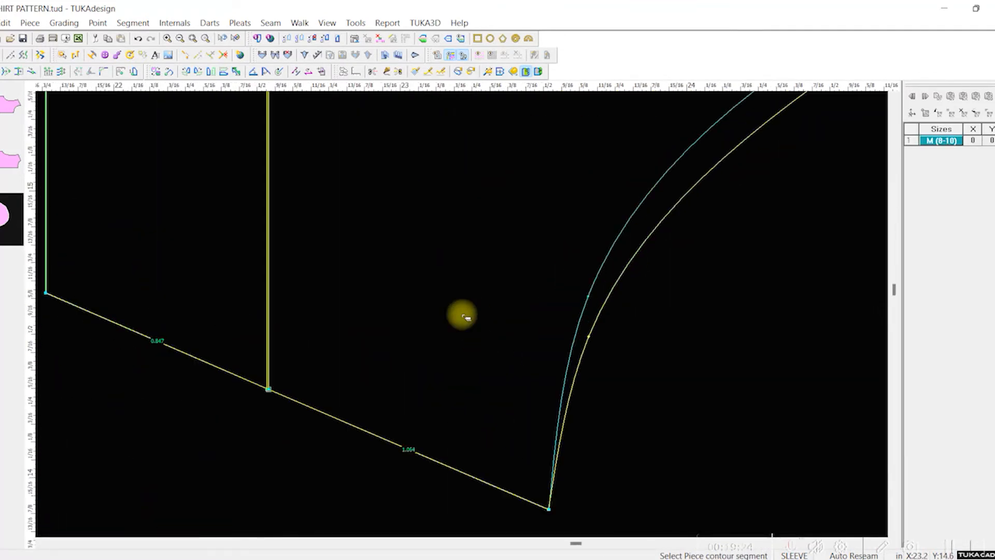
{"action": "scroll", "coordinate": [465, 314], "scroll_direction": "down", "scroll_amount": 5}
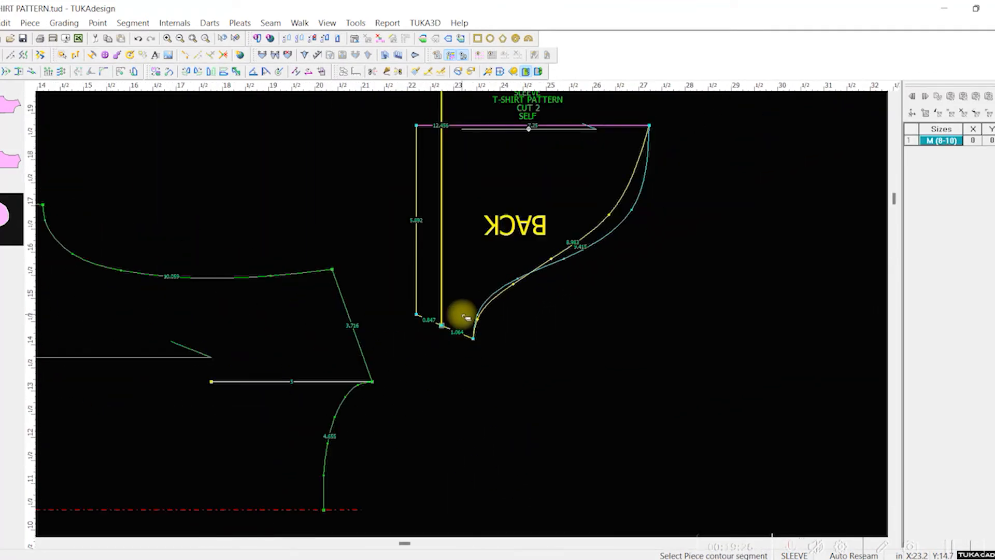
{"action": "scroll", "coordinate": [462, 312], "scroll_direction": "up", "scroll_amount": 3}
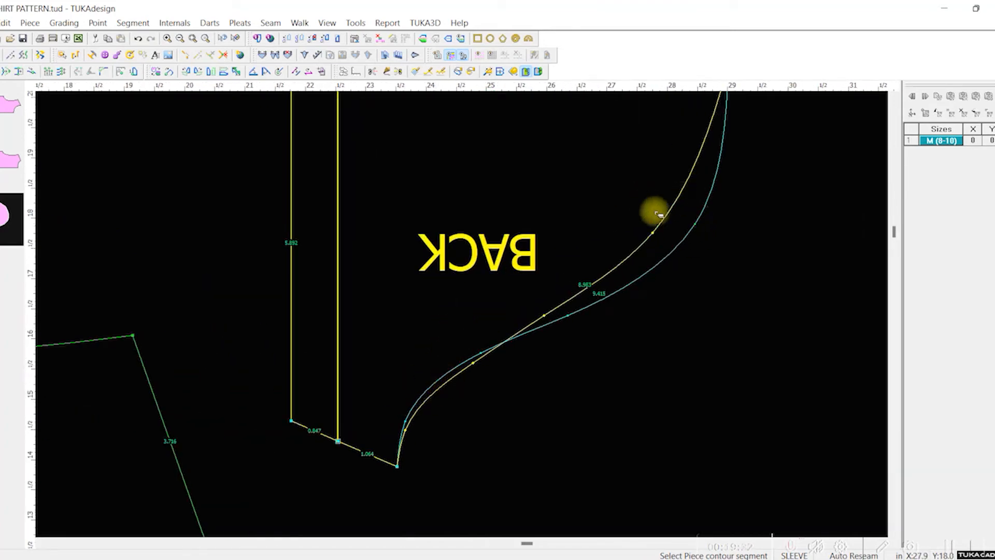
{"action": "scroll", "coordinate": [670, 287], "scroll_direction": "up", "scroll_amount": 2}
{"action": "scroll", "coordinate": [441, 334], "scroll_direction": "down", "scroll_amount": 7}
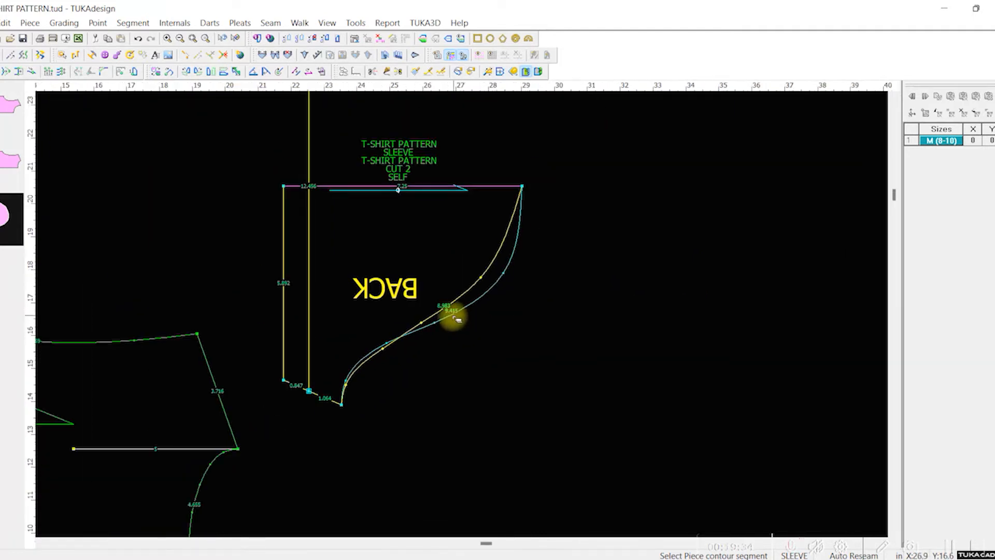
Step: Unfold the sleeve along its mirror line and delete the mirrored duplicate BACK text from the lower half
{"action": "left_click", "coordinate": [538, 73]}
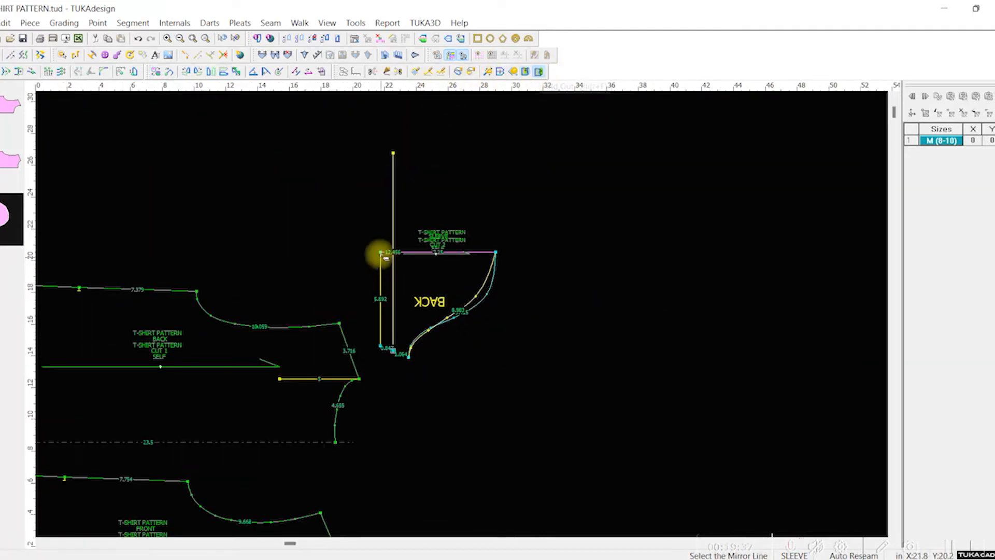
{"action": "left_click", "coordinate": [484, 253]}
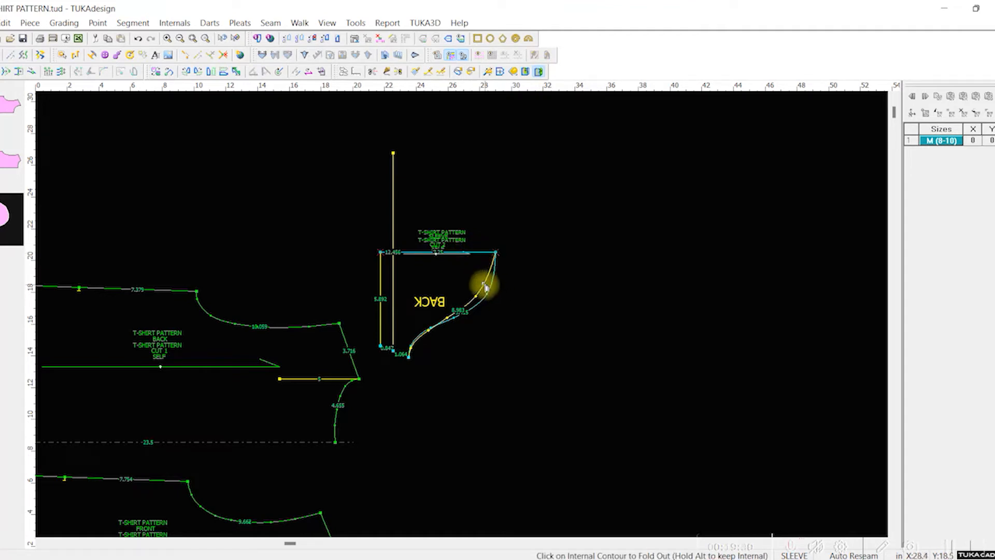
{"action": "left_click", "coordinate": [486, 288]}
{"action": "left_click", "coordinate": [616, 317]}
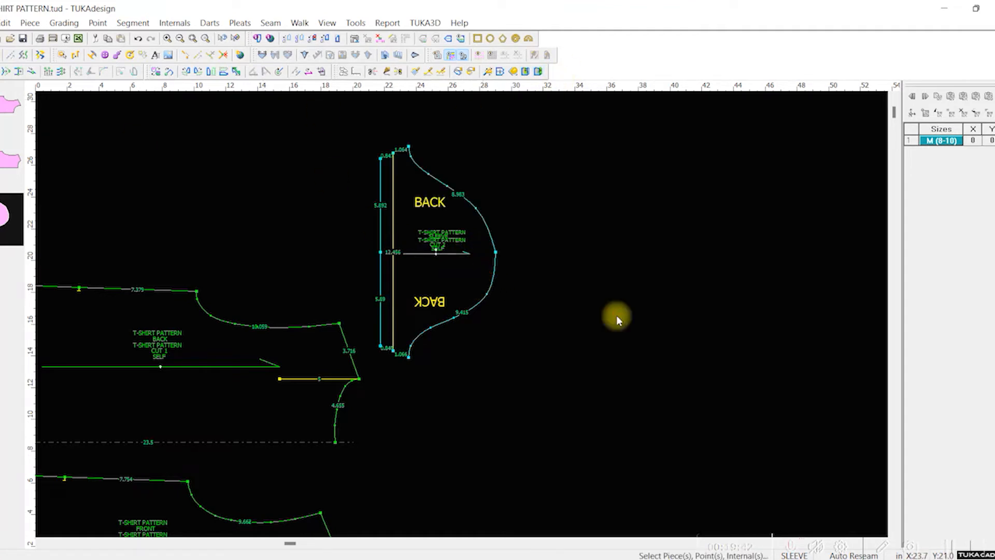
{"action": "left_click", "coordinate": [416, 311]}
{"action": "key", "text": "Delete"}
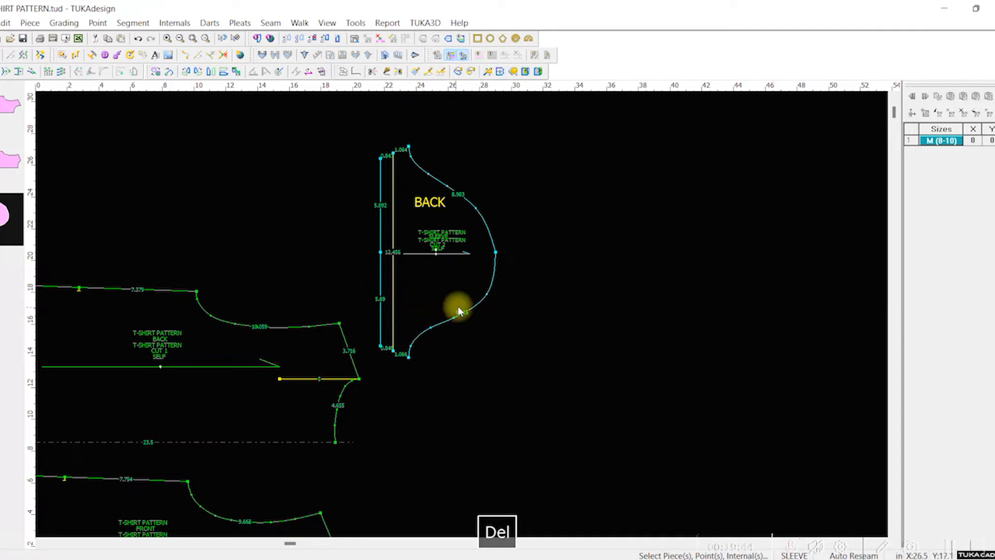
Step: Change the point at the crown of the sleeve cap from grading to curve type, and save the pattern
{"action": "double_click", "coordinate": [496, 251]}
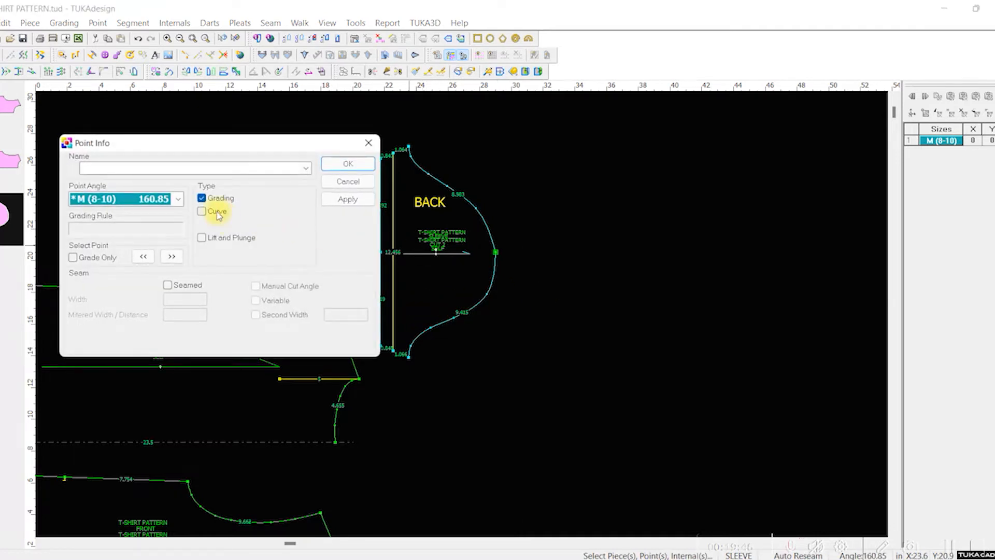
{"action": "left_click", "coordinate": [346, 199]}
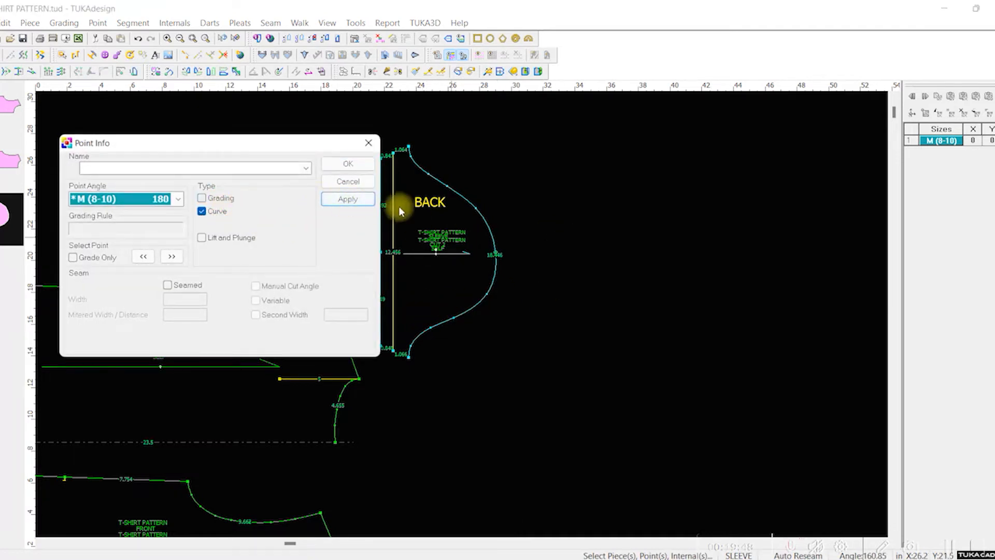
{"action": "left_click", "coordinate": [372, 167]}
{"action": "scroll", "coordinate": [458, 311], "scroll_direction": "up", "scroll_amount": 5}
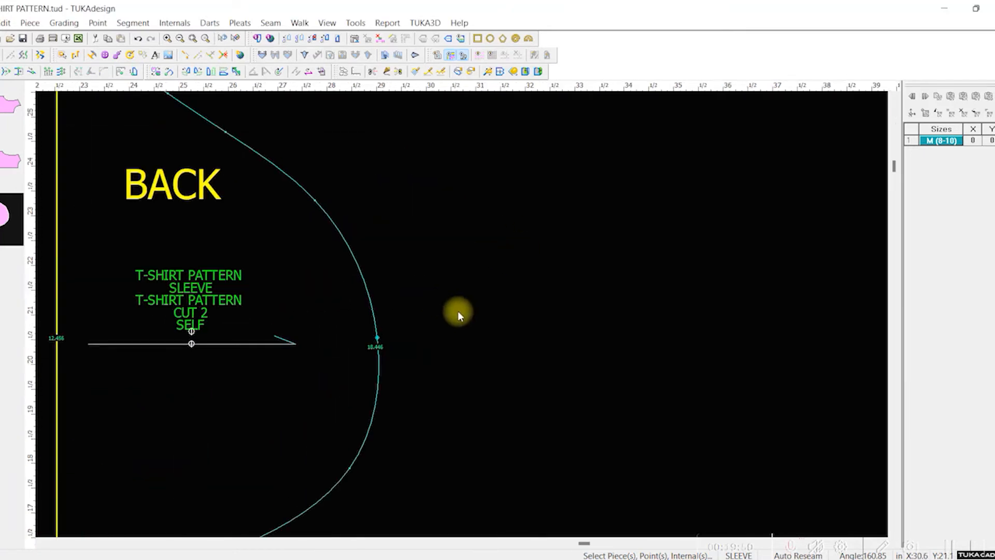
{"action": "key", "text": "ctrl+s"}
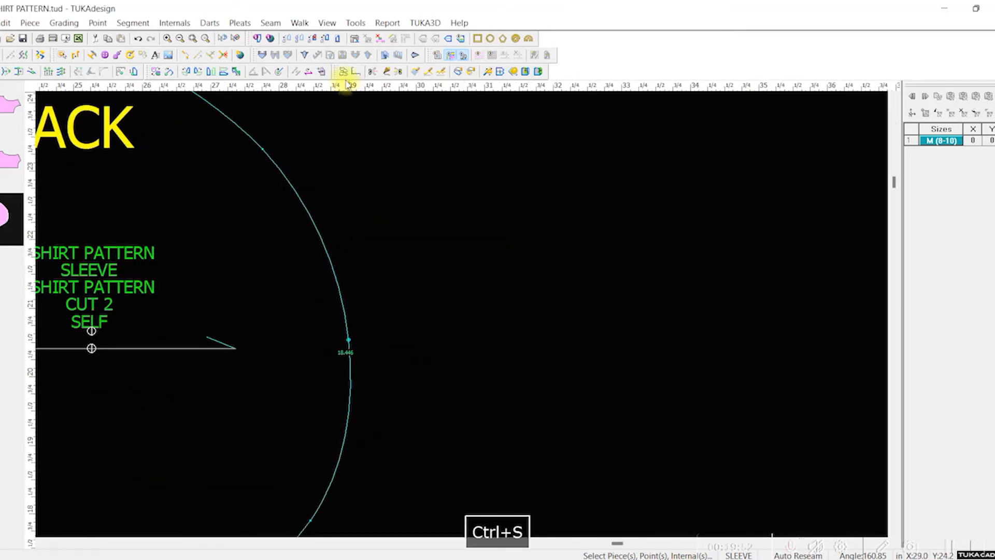
Step: Review the armhole and bicep entries in the Measurement Chart for size M (8-10)
{"action": "left_click", "coordinate": [389, 24]}
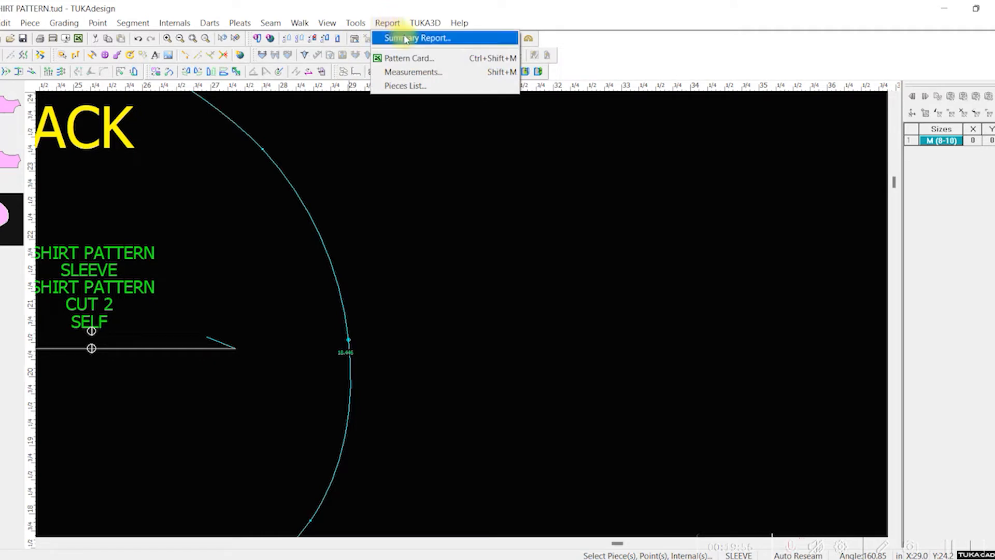
{"action": "left_click", "coordinate": [405, 72]}
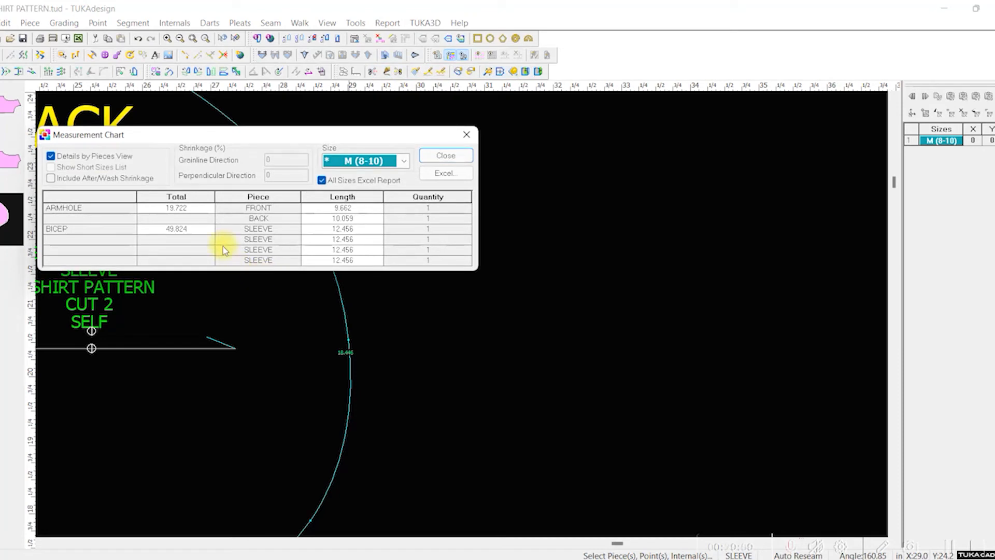
{"action": "left_click", "coordinate": [466, 136]}
Step: Name the sleeve's upper underarm corner point sleevecap/m/q1
{"action": "scroll", "coordinate": [462, 314], "scroll_direction": "up", "scroll_amount": 2}
{"action": "scroll", "coordinate": [452, 257], "scroll_direction": "down", "scroll_amount": 5}
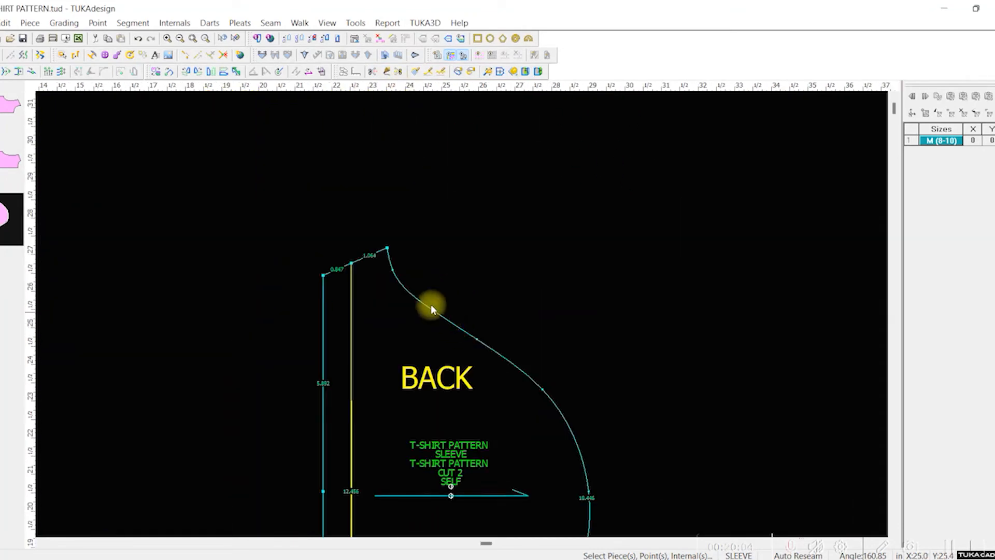
{"action": "double_click", "coordinate": [388, 247]}
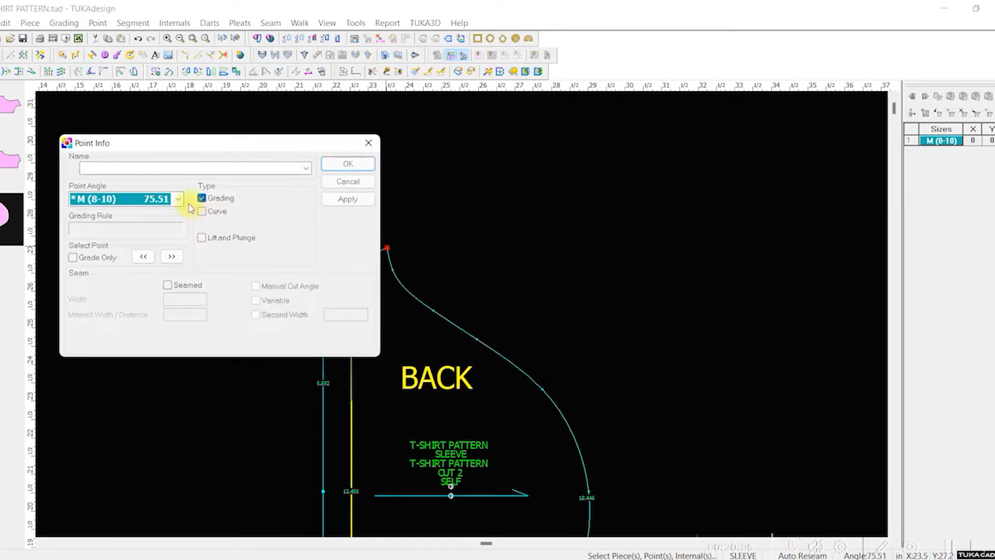
{"action": "type", "text": "sl"}
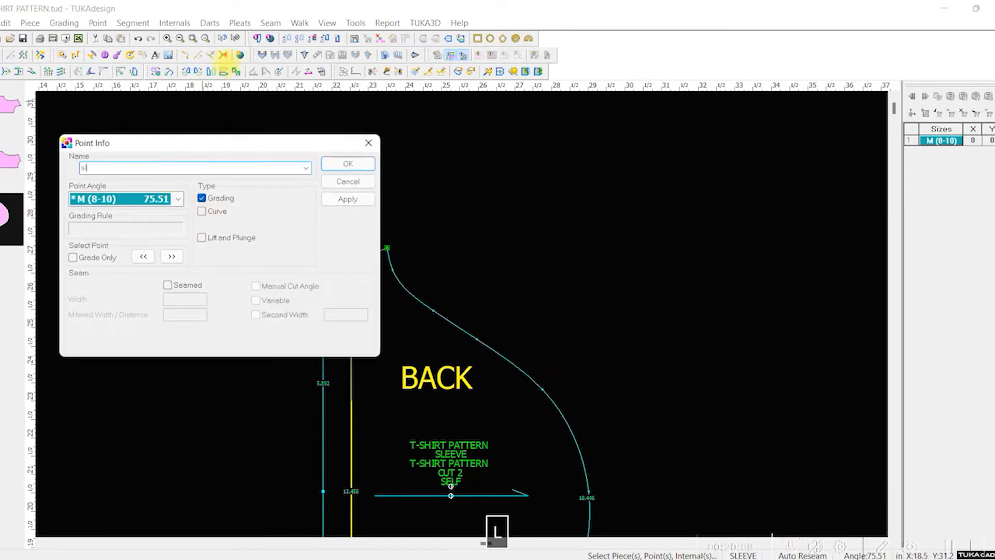
{"action": "type", "text": "m/q1"}
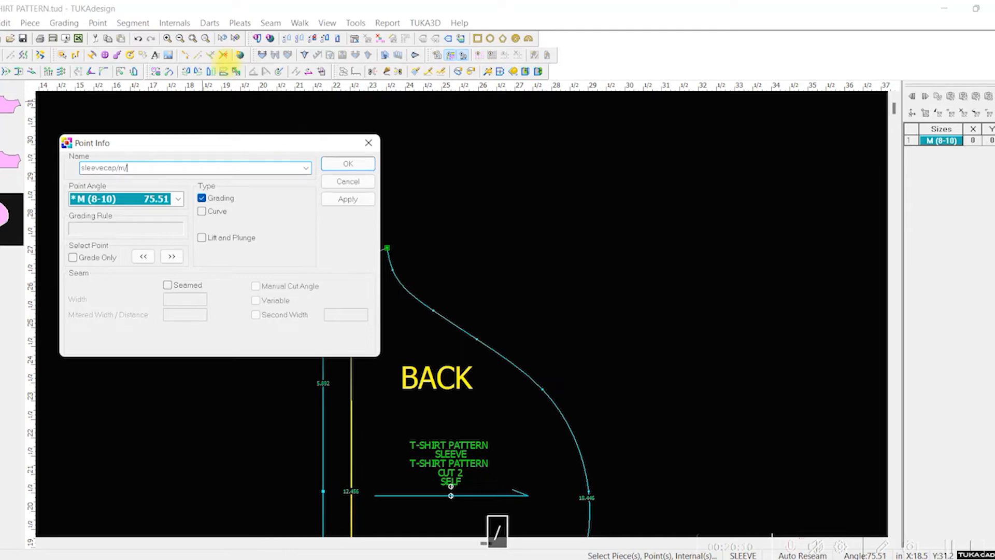
{"action": "left_click", "coordinate": [350, 163]}
Step: Compare the sleevecap length with the armhole total in the Measurement Chart
{"action": "left_click", "coordinate": [388, 23]}
{"action": "left_click", "coordinate": [393, 73]}
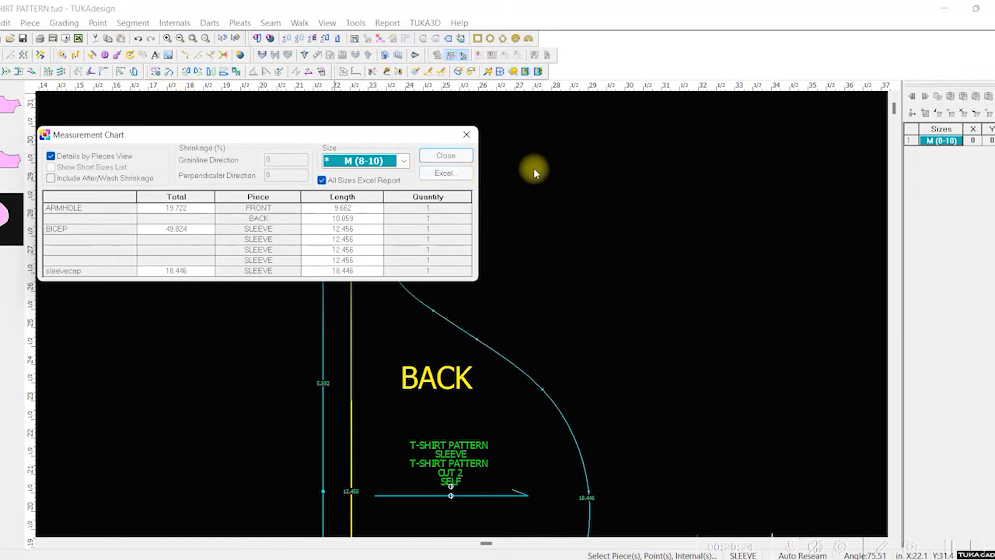
{"action": "left_click", "coordinate": [447, 155]}
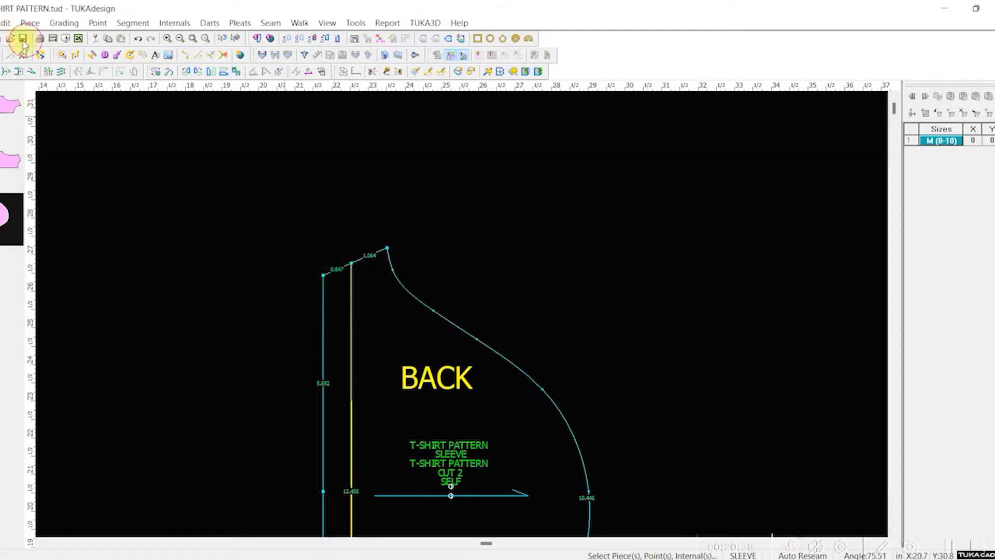
Step: Reposition the back and front pieces higher in the workspace, stacked one above the other beside the sleeve
{"action": "scroll", "coordinate": [463, 322], "scroll_direction": "down", "scroll_amount": 2}
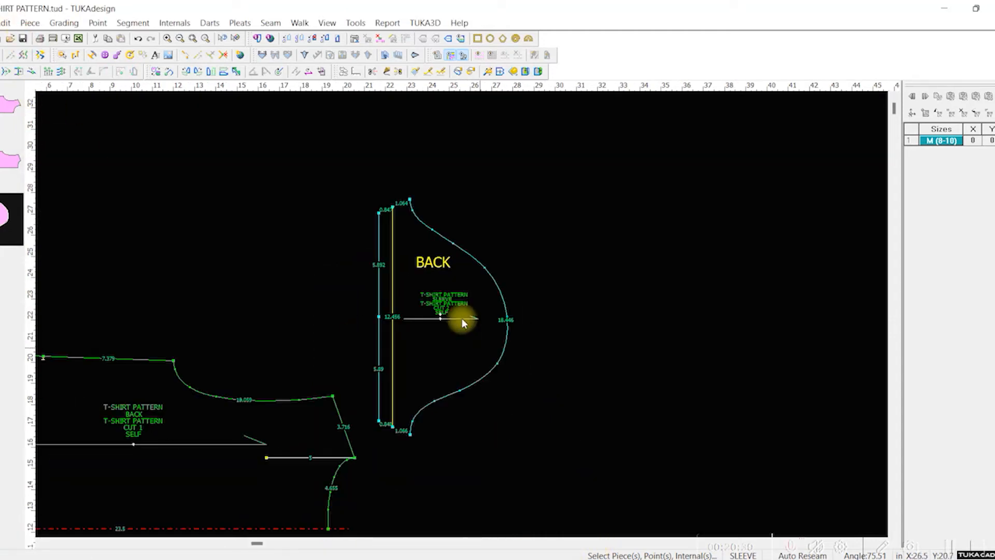
{"action": "scroll", "coordinate": [462, 319], "scroll_direction": "down", "scroll_amount": 3}
{"action": "mouse_move", "coordinate": [369, 426]}
{"action": "left_mouse_down"}
{"action": "mouse_move", "coordinate": [394, 415]}
{"action": "mouse_move", "coordinate": [374, 411]}
{"action": "left_mouse_up"}
{"action": "left_click", "coordinate": [381, 350]}
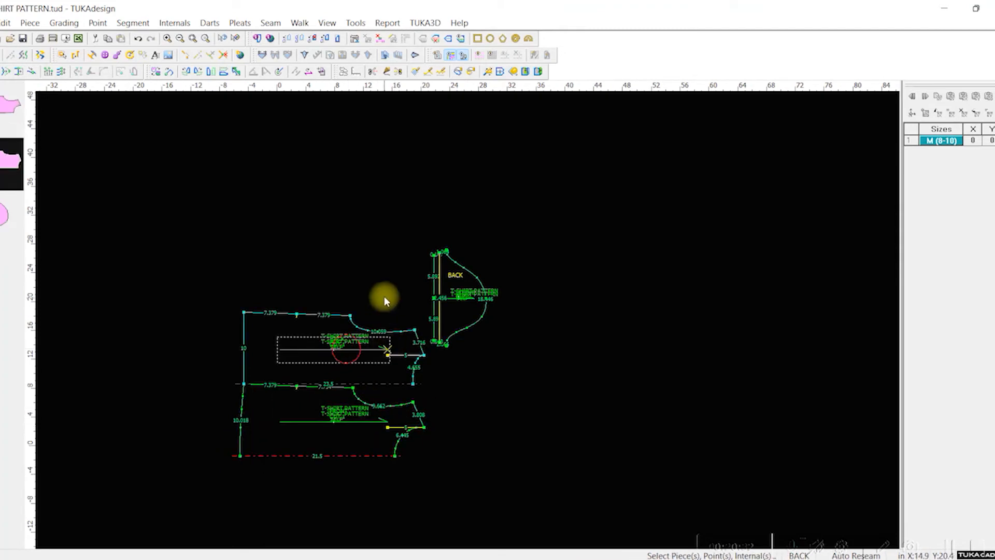
{"action": "left_click_drag", "start_coordinate": [326, 345], "coordinate": [320, 307]}
{"action": "left_click_drag", "start_coordinate": [311, 398], "coordinate": [303, 363]}
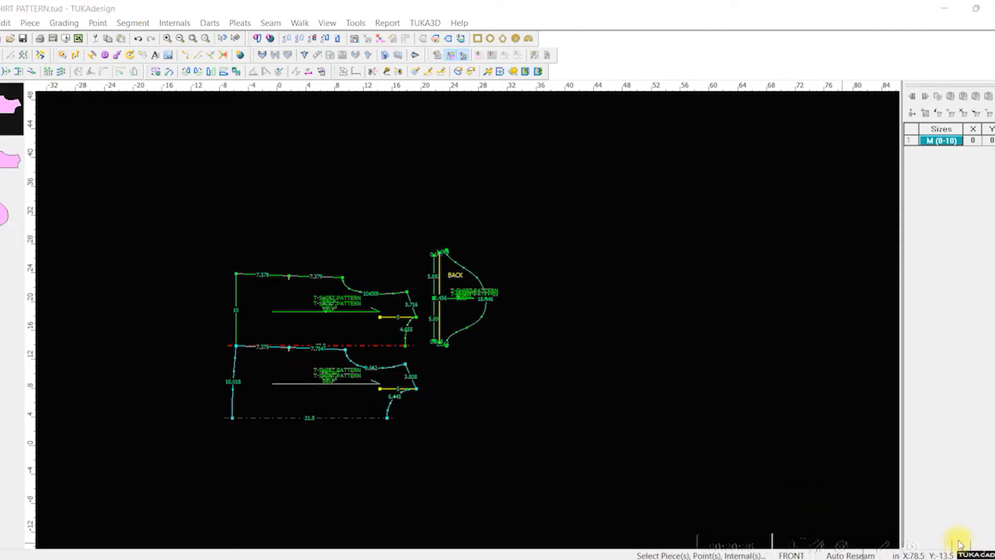
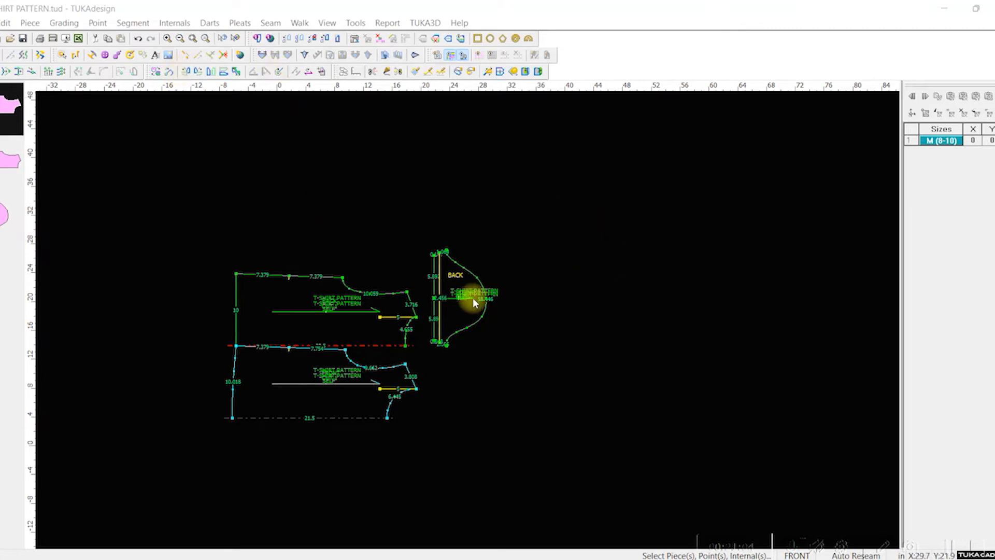
Step: Move the back piece farther above the front piece and shift the sleeve slightly lower beside them
{"action": "scroll", "coordinate": [449, 333], "scroll_direction": "up", "scroll_amount": 1}
{"action": "scroll", "coordinate": [468, 321], "scroll_direction": "up", "scroll_amount": 3}
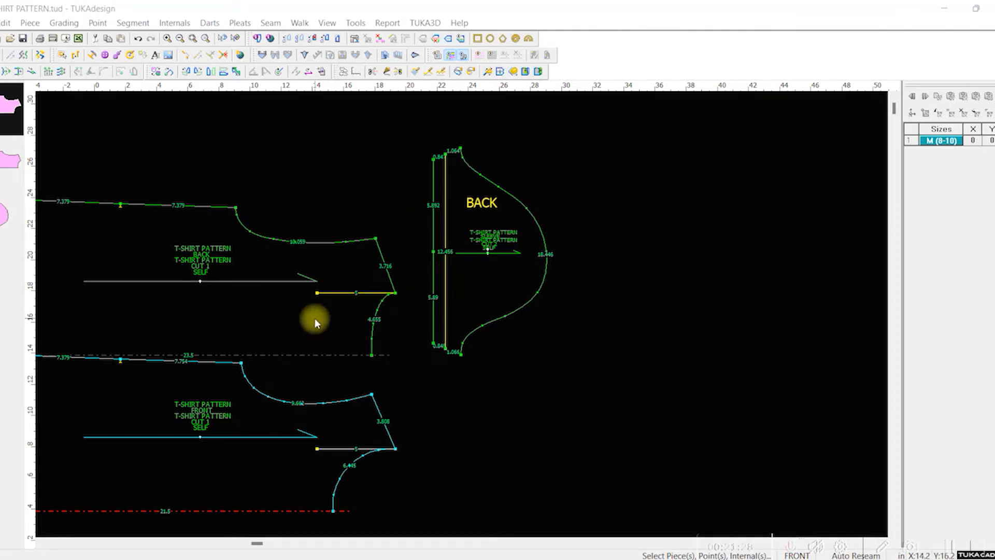
{"action": "left_click_drag", "start_coordinate": [310, 321], "coordinate": [328, 271]}
{"action": "left_click_drag", "start_coordinate": [499, 308], "coordinate": [524, 355]}
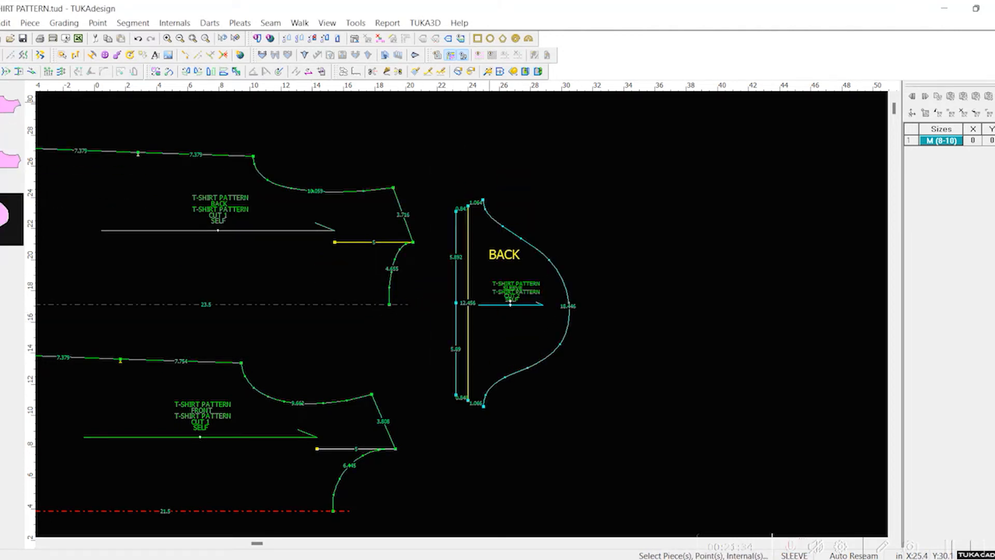
{"action": "left_click", "coordinate": [484, 290]}
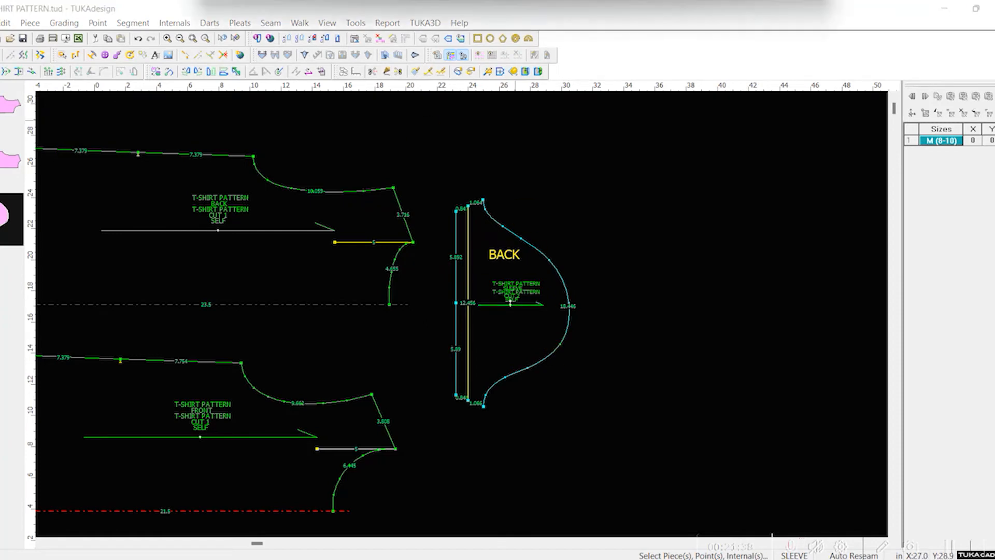
Step: Switch to the T-Shirt Graded Spec Page workbook in Excel and set the Medium bicep @ 1" below armhole to 6.5
{"action": "left_click_drag", "start_coordinate": [720, 1], "coordinate": [593, 129]}
{"action": "scroll", "coordinate": [648, 350], "scroll_direction": "up", "scroll_amount": 4}
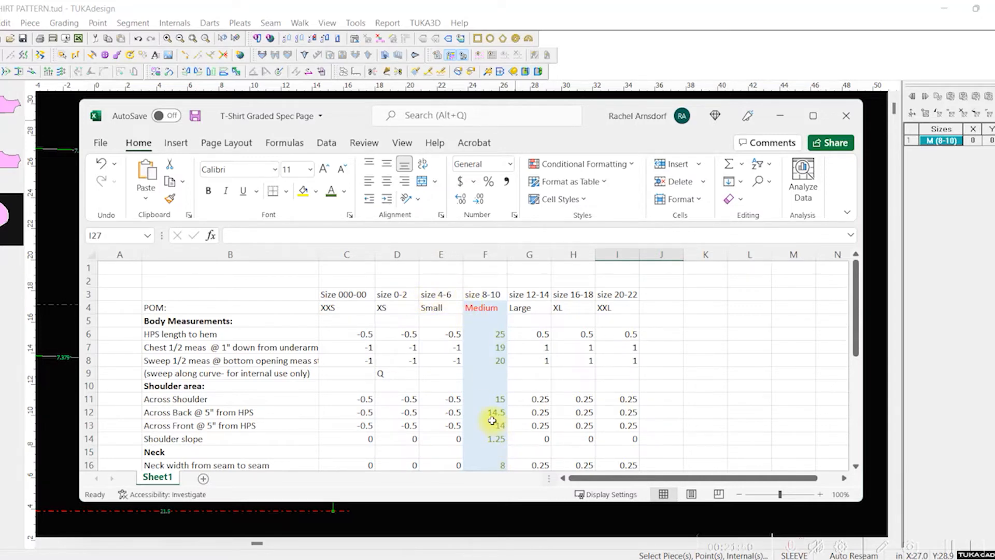
{"action": "scroll", "coordinate": [491, 421], "scroll_direction": "down", "scroll_amount": 7}
{"action": "scroll", "coordinate": [482, 415], "scroll_direction": "up", "scroll_amount": 2}
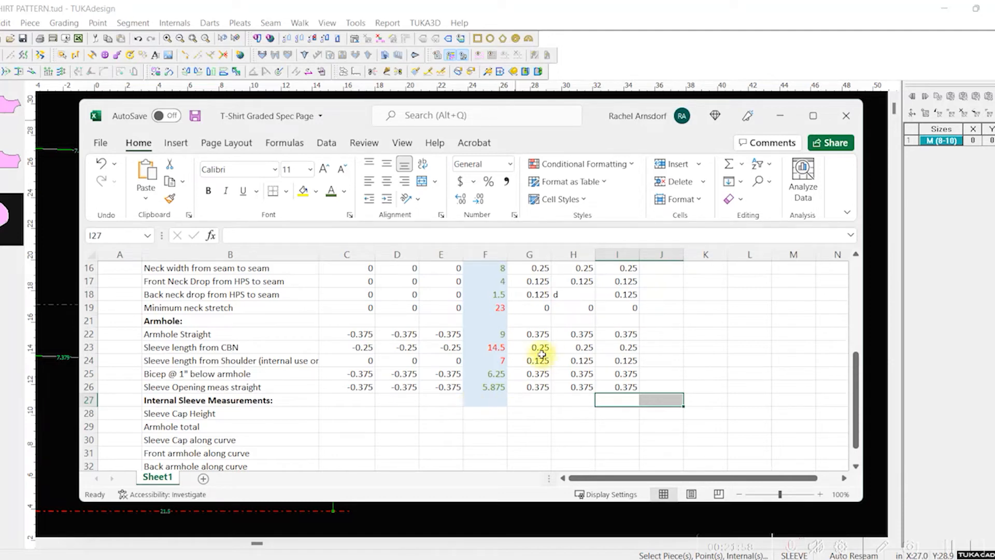
{"action": "left_click", "coordinate": [491, 377]}
{"action": "type", "text": "6.5"}
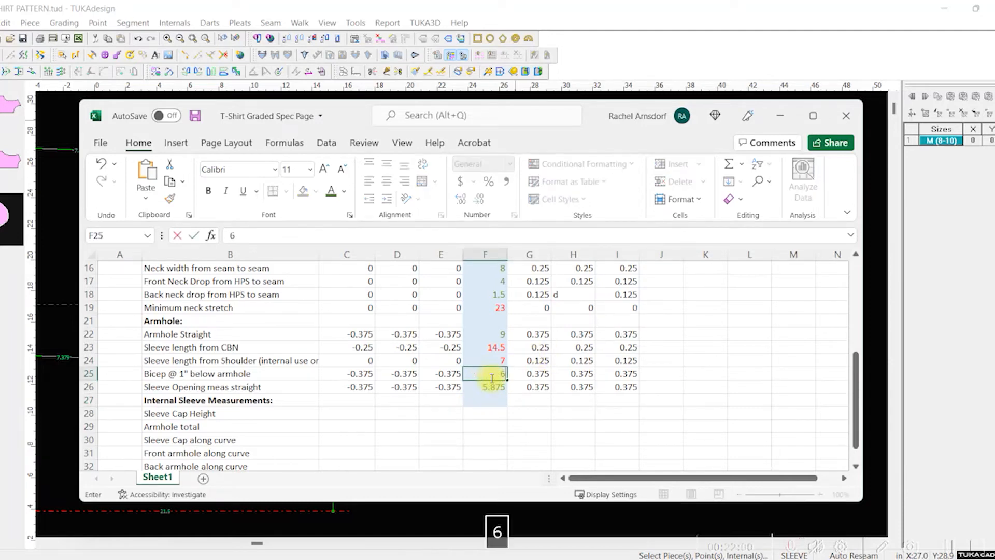
{"action": "key", "text": "Return"}
Step: Set the Medium chest 1/2 measurement @ 1" down from underarm to 19.5 and reselect its cell
{"action": "scroll", "coordinate": [824, 365], "scroll_direction": "up", "scroll_amount": 1}
{"action": "scroll", "coordinate": [482, 316], "scroll_direction": "up", "scroll_amount": 4}
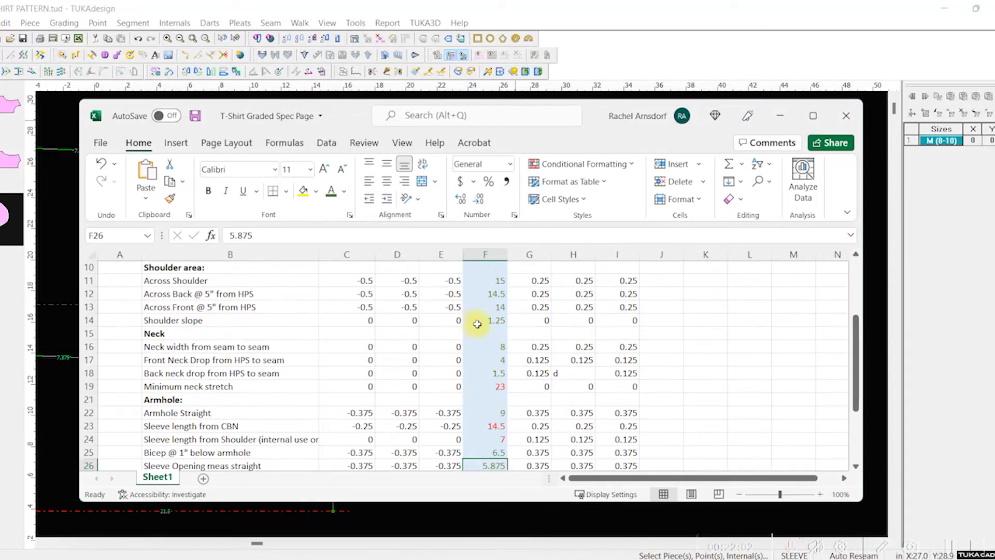
{"action": "left_click", "coordinate": [488, 308]}
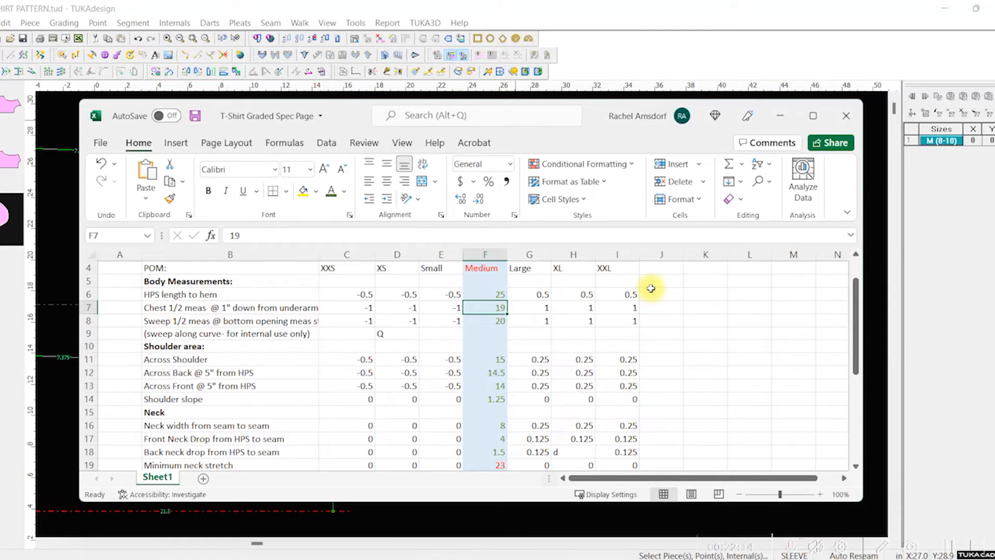
{"action": "type", "text": "19.5"}
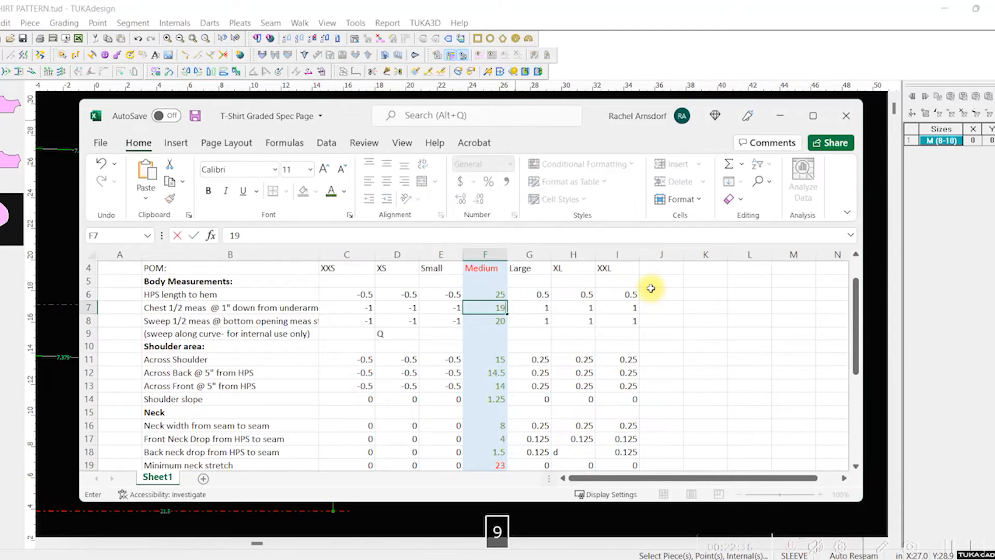
{"action": "key", "text": "Return"}
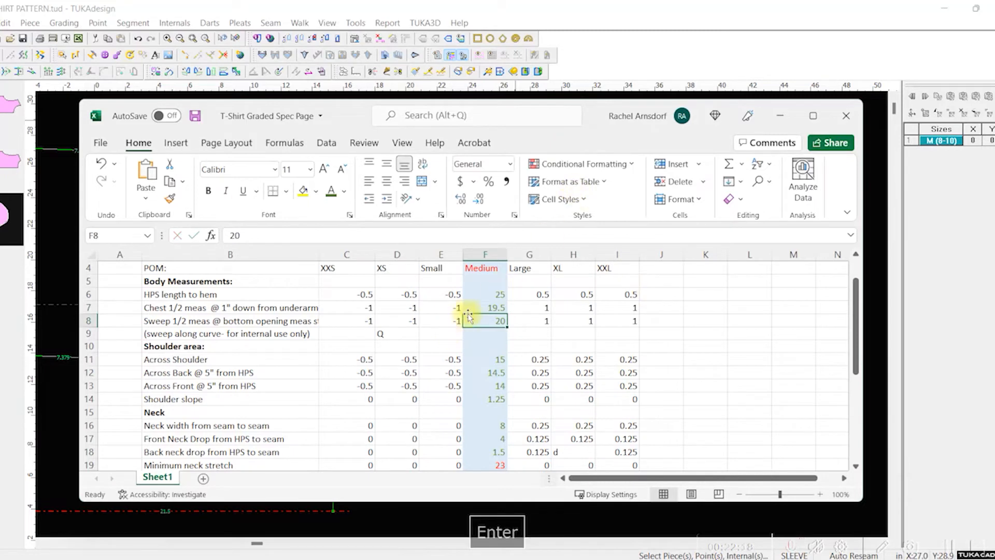
{"action": "left_click", "coordinate": [487, 307]}
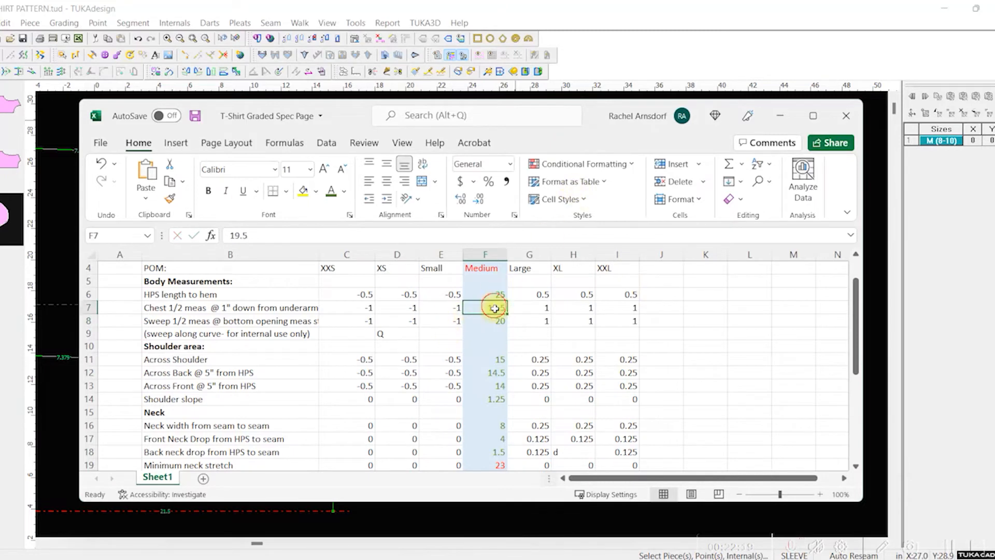
{"action": "left_click", "coordinate": [315, 191]}
{"action": "left_click", "coordinate": [311, 322]}
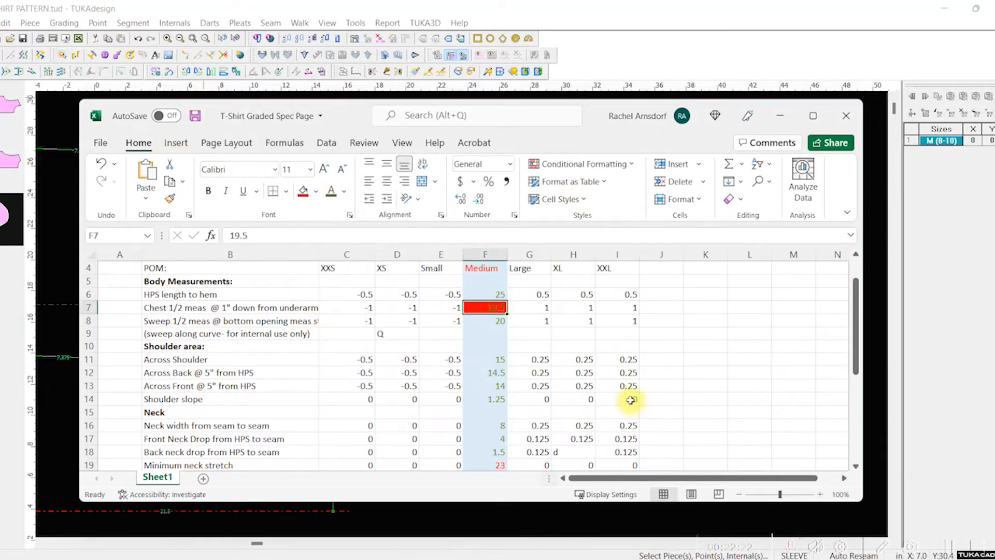
{"action": "key", "text": "ctrl+z"}
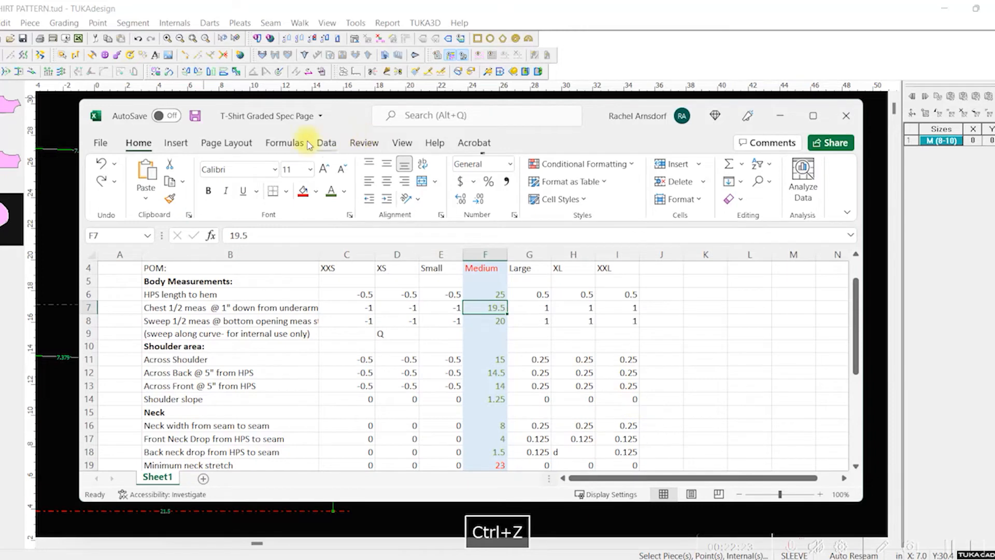
Step: Apply a red font color to the Medium chest 1/2 value and the Medium bicep value
{"action": "left_click", "coordinate": [343, 191]}
{"action": "left_click", "coordinate": [340, 342]}
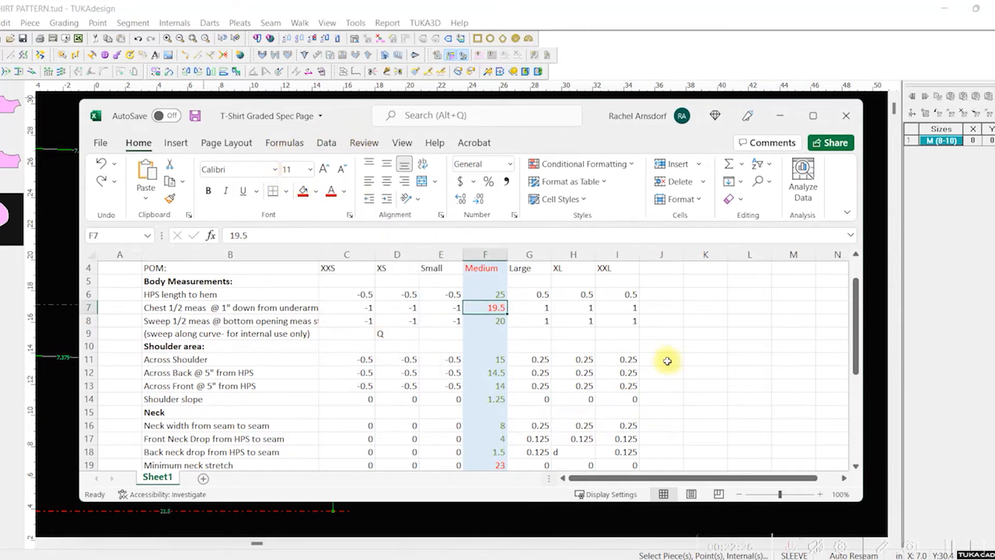
{"action": "left_click", "coordinate": [666, 359]}
{"action": "scroll", "coordinate": [570, 411], "scroll_direction": "down", "scroll_amount": 3}
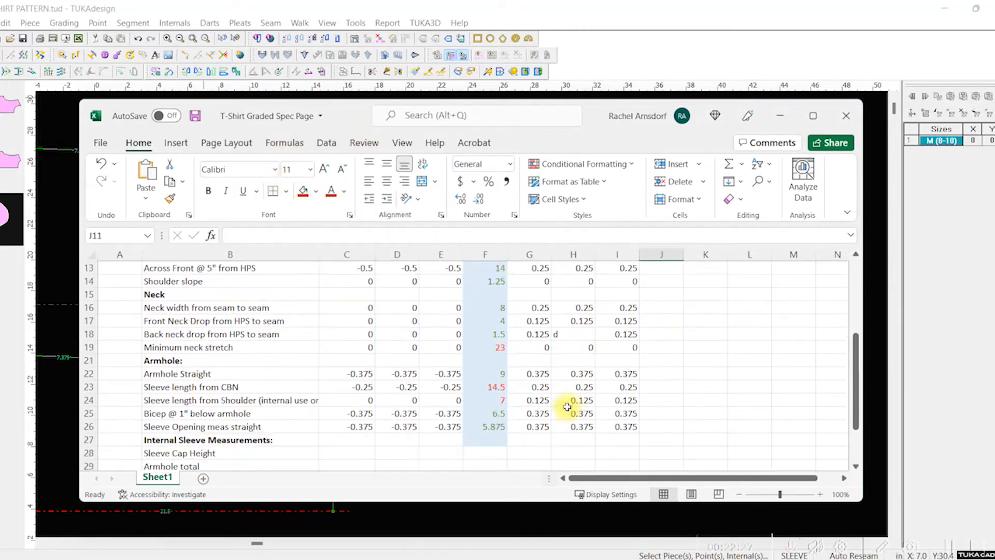
{"action": "left_click", "coordinate": [492, 413]}
{"action": "left_click", "coordinate": [330, 190]}
{"action": "left_click", "coordinate": [581, 358]}
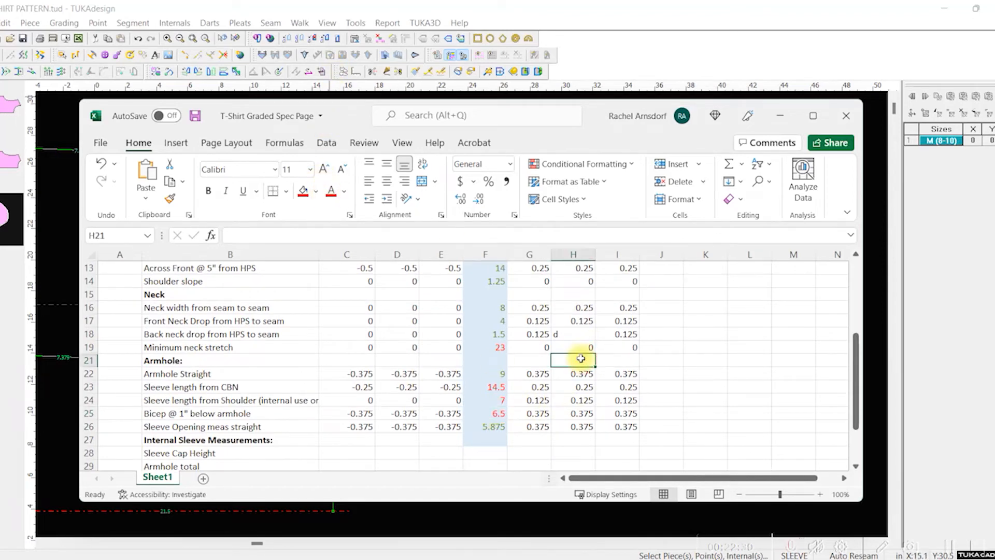
Step: Set the Medium sleeve opening measured straight to 6.25 and color the value red
{"action": "left_click", "coordinate": [496, 425]}
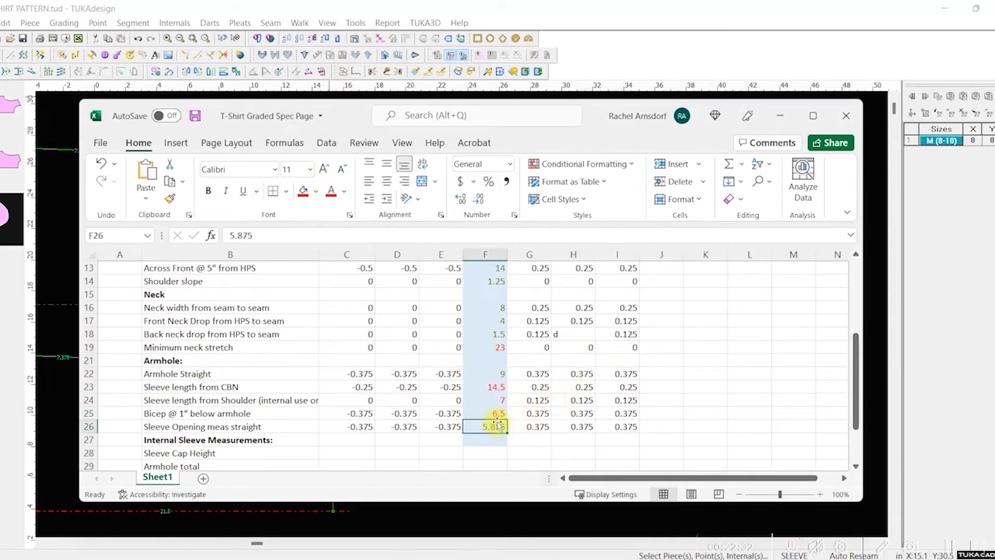
{"action": "type", "text": "6.25"}
{"action": "key", "text": "Return"}
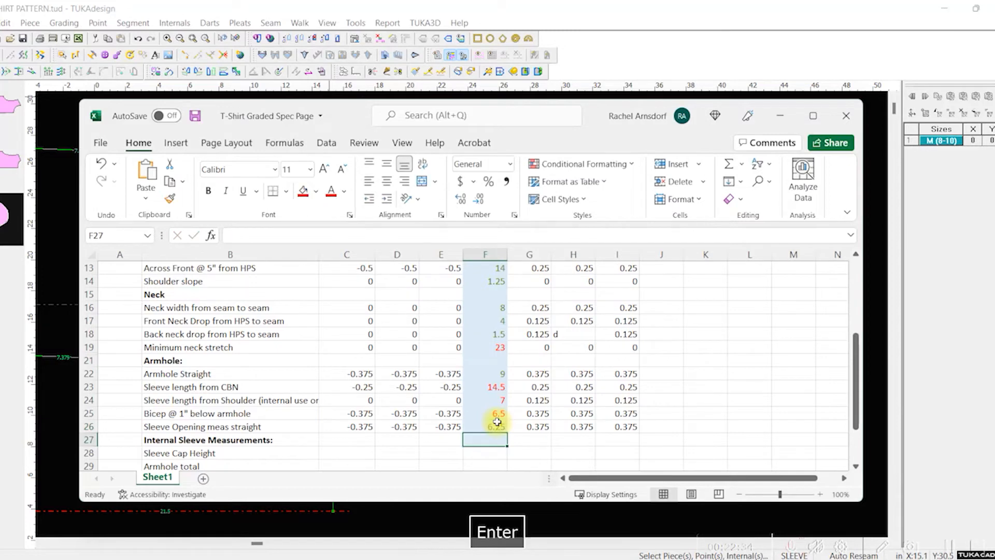
{"action": "left_click", "coordinate": [496, 427]}
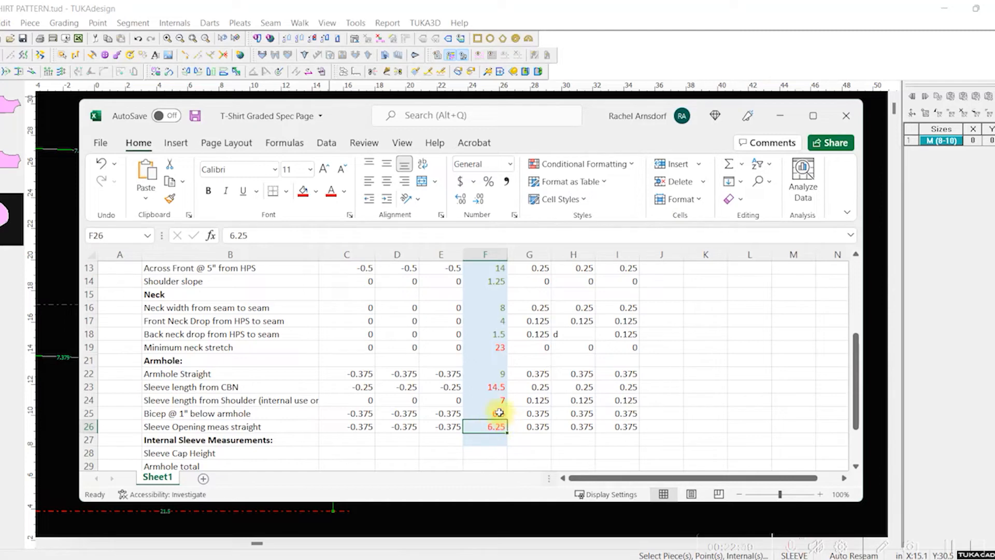
Step: Save the updated spec workbook and switch back to the pattern in TUKAdesign
{"action": "scroll", "coordinate": [527, 412], "scroll_direction": "up", "scroll_amount": 4}
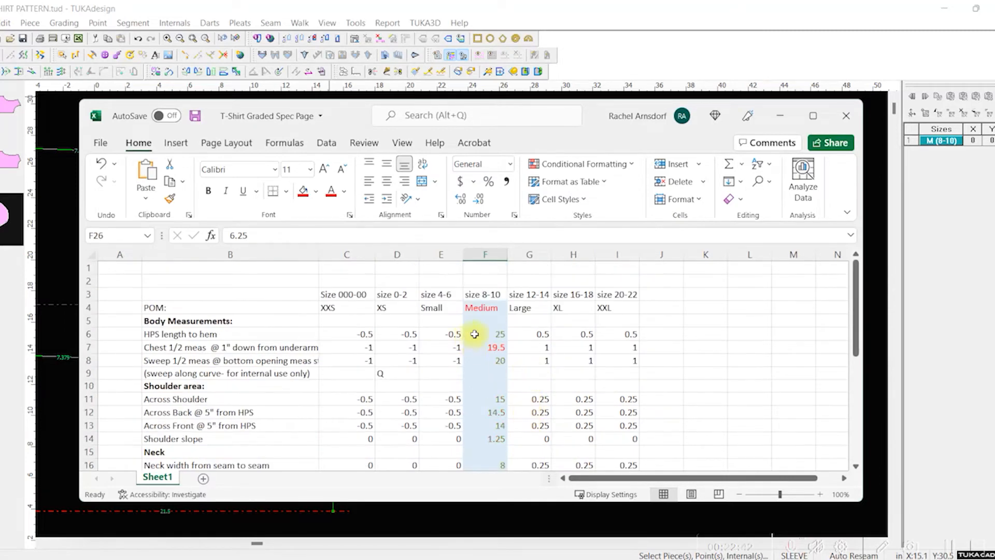
{"action": "left_click", "coordinate": [535, 351]}
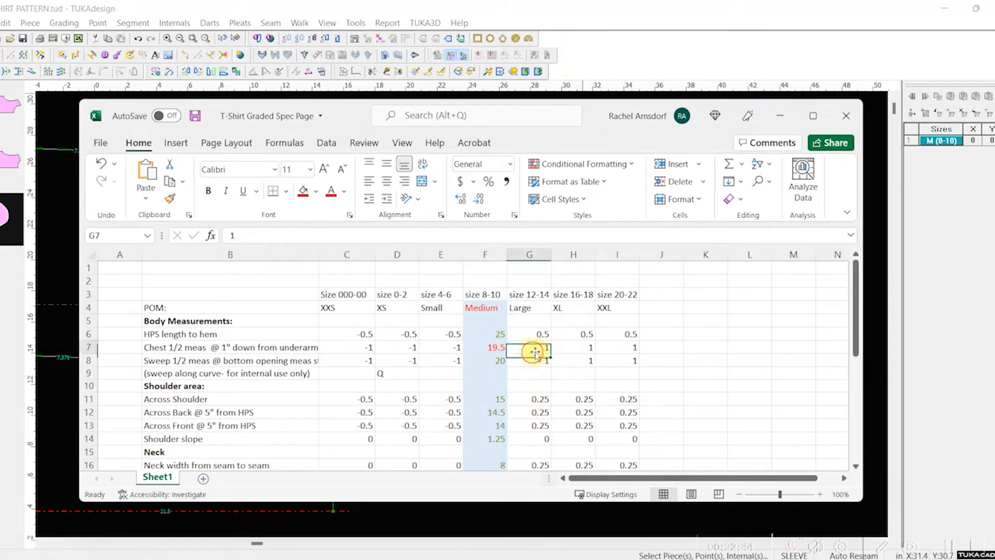
{"action": "key", "text": "ctrl+s"}
{"action": "left_click", "coordinate": [596, 17]}
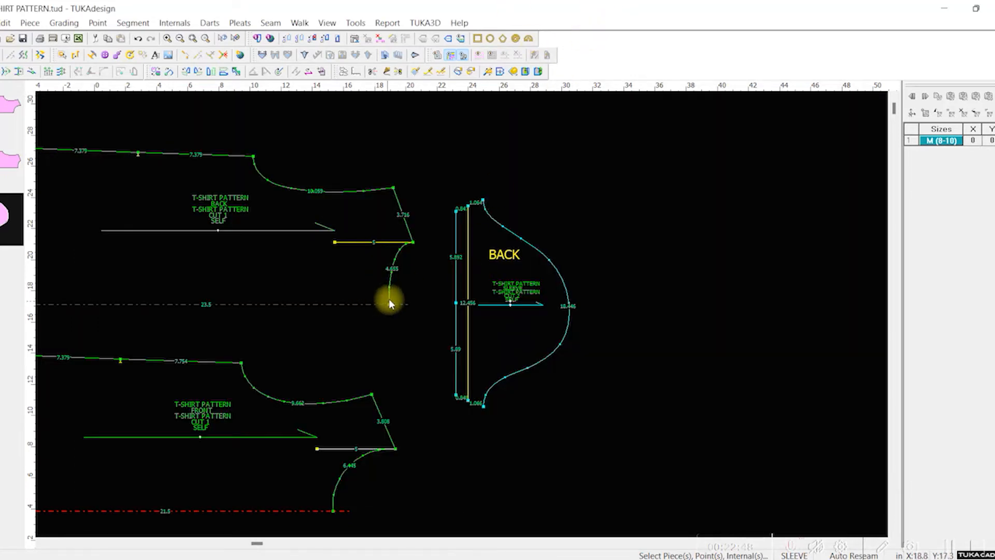
Step: Overlay the back piece on the front piece at the underarm corner to compare their side seams and armholes
{"action": "left_click", "coordinate": [289, 225]}
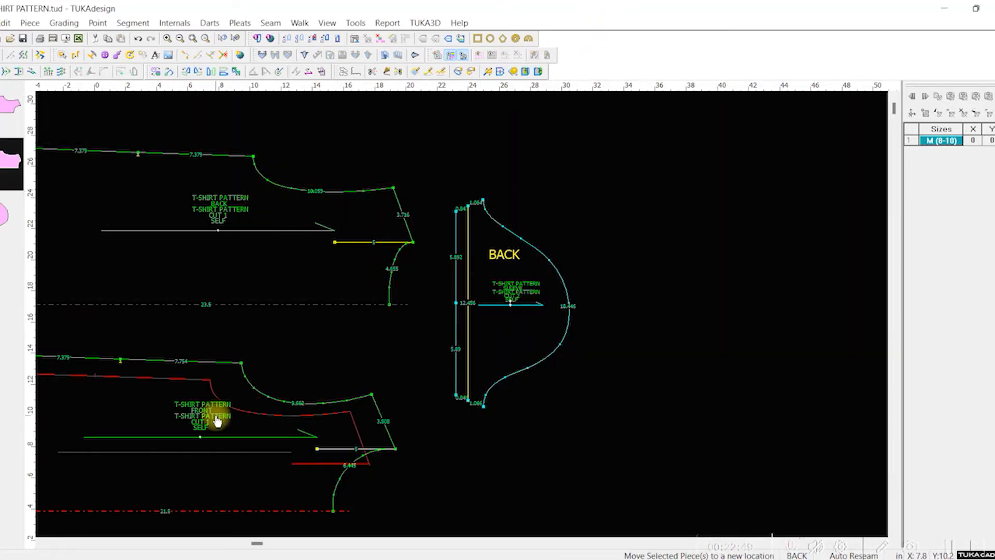
{"action": "left_click", "coordinate": [256, 394]}
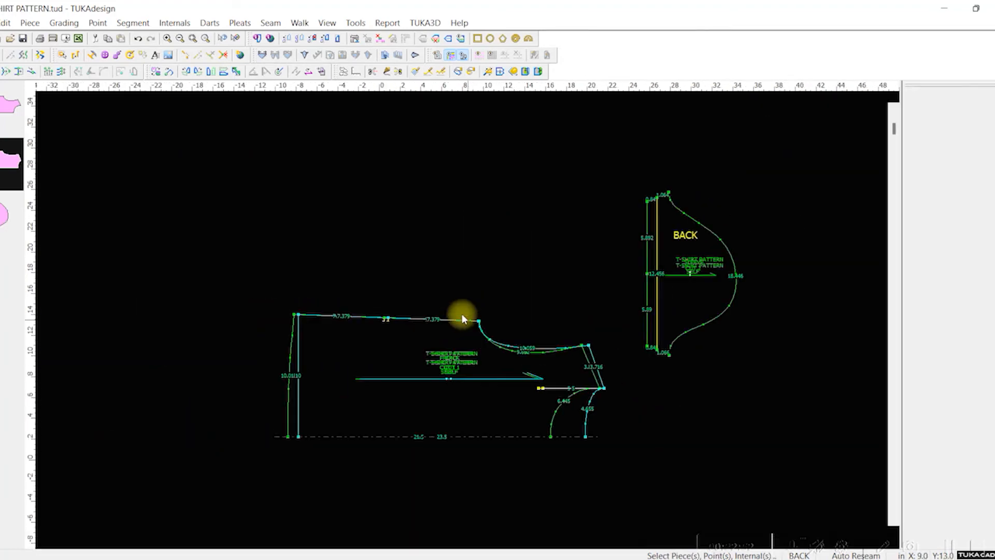
{"action": "scroll", "coordinate": [462, 313], "scroll_direction": "up", "scroll_amount": 3}
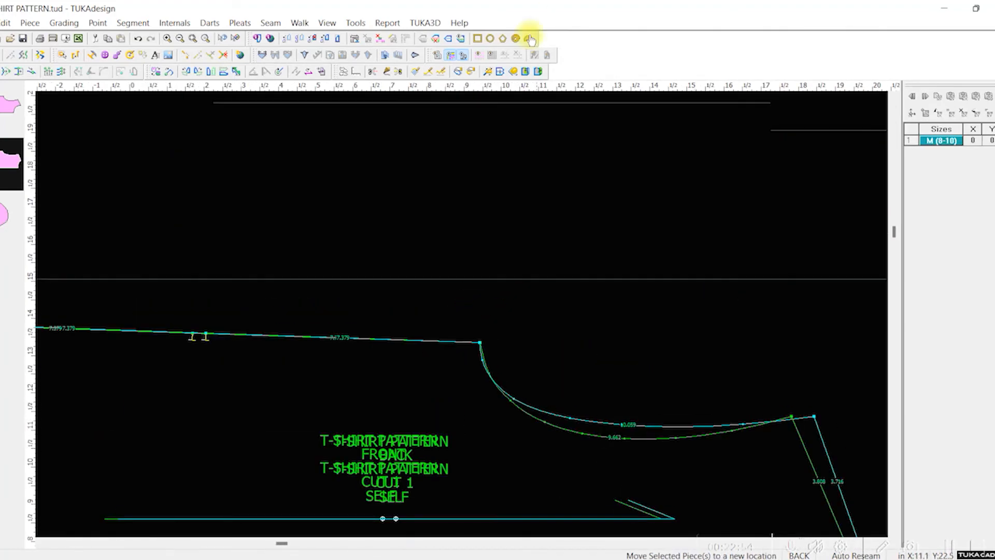
Step: Move the back piece off the front piece and place it above the front again
{"action": "left_click", "coordinate": [349, 97]}
{"action": "scroll", "coordinate": [377, 176], "scroll_direction": "down", "scroll_amount": 1}
{"action": "scroll", "coordinate": [466, 415], "scroll_direction": "up", "scroll_amount": 1}
{"action": "scroll", "coordinate": [462, 314], "scroll_direction": "down", "scroll_amount": 2}
{"action": "left_click", "coordinate": [458, 273]}
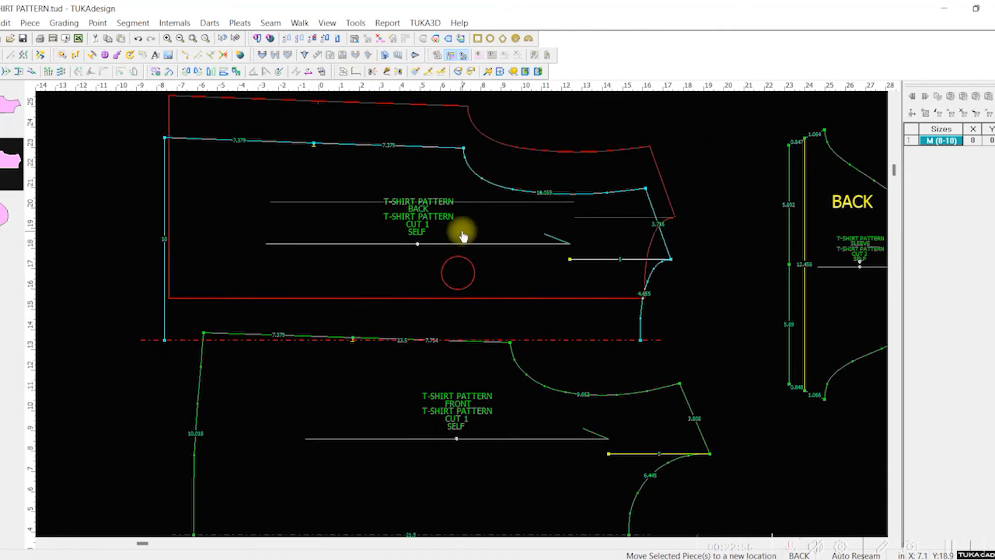
{"action": "left_click", "coordinate": [462, 236]}
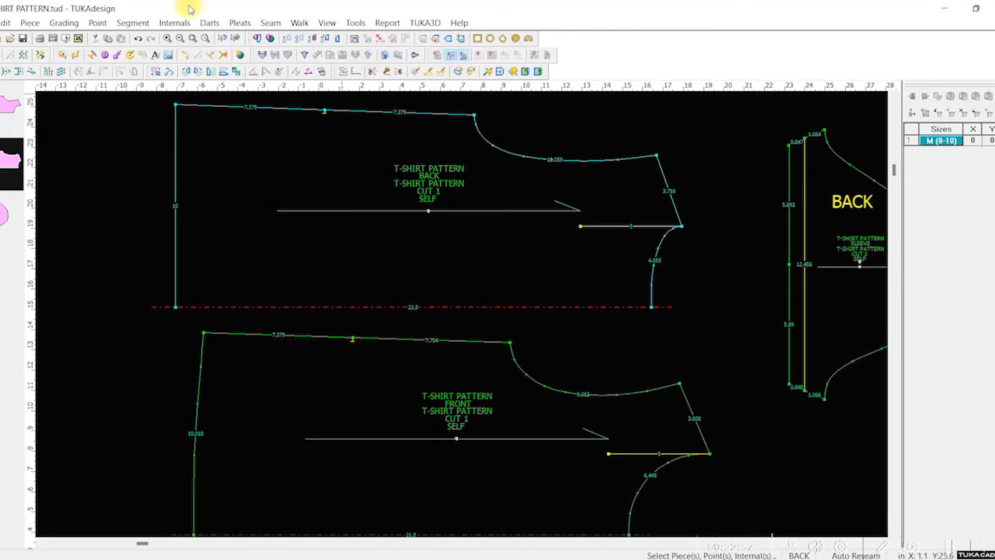
Step: Move the front piece's underarm corner point outward by 0.25 in Y using Multi Move
{"action": "left_click", "coordinate": [63, 72]}
{"action": "left_click_drag", "start_coordinate": [435, 321], "coordinate": [532, 351]}
{"action": "key", "text": "Tab"}
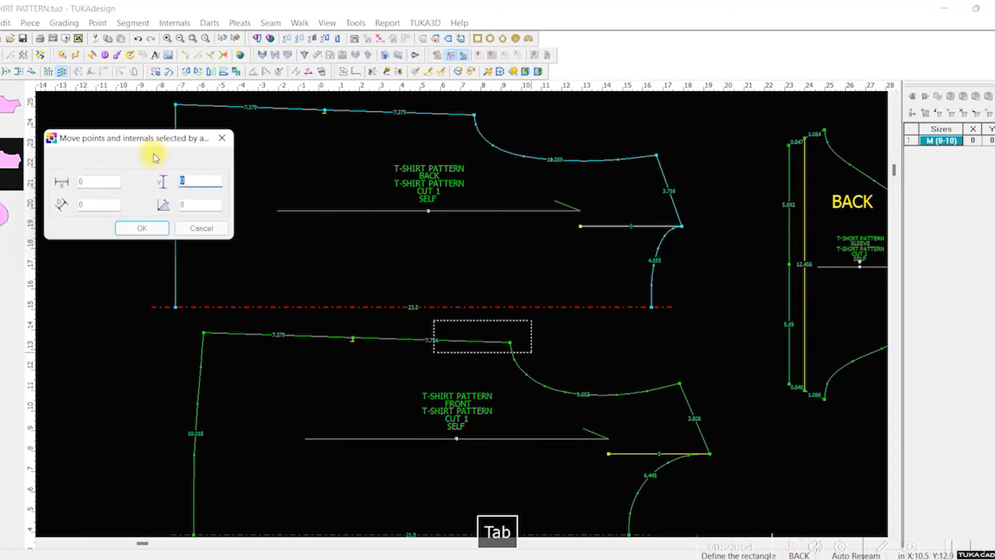
{"action": "type", "text": ".25"}
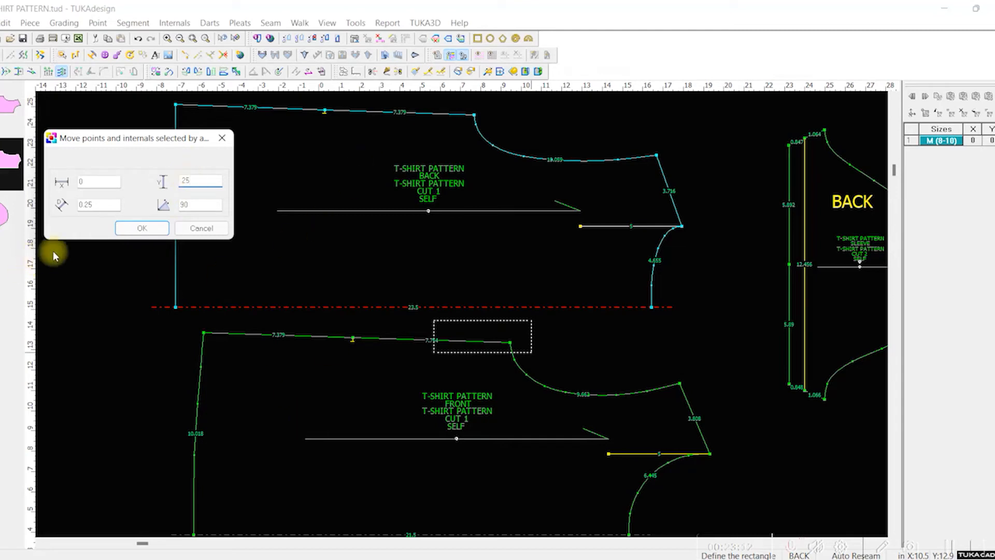
{"action": "left_click", "coordinate": [155, 228]}
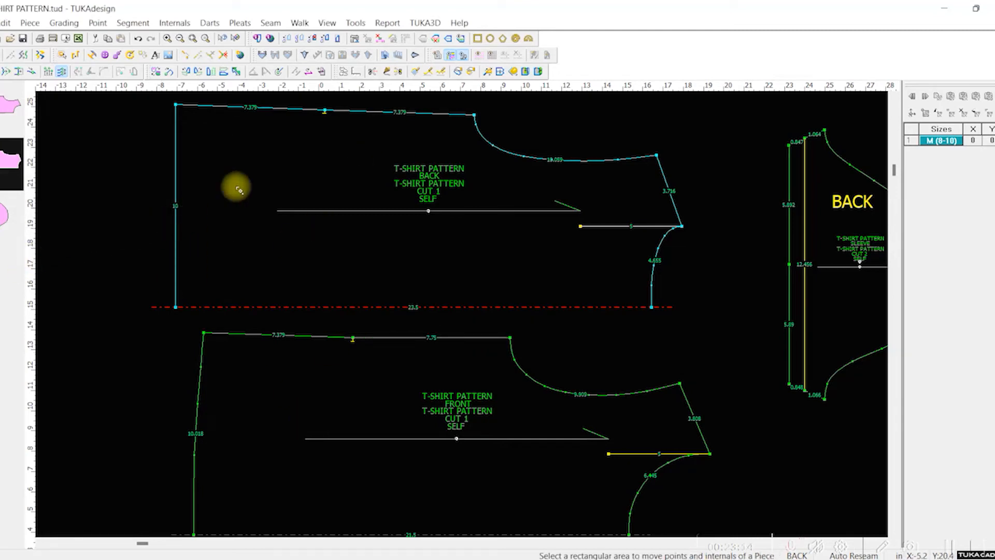
Step: Move the back piece's underarm corner point outward by 0.25 in Y to widen the chest
{"action": "left_click_drag", "start_coordinate": [449, 99], "coordinate": [531, 118]}
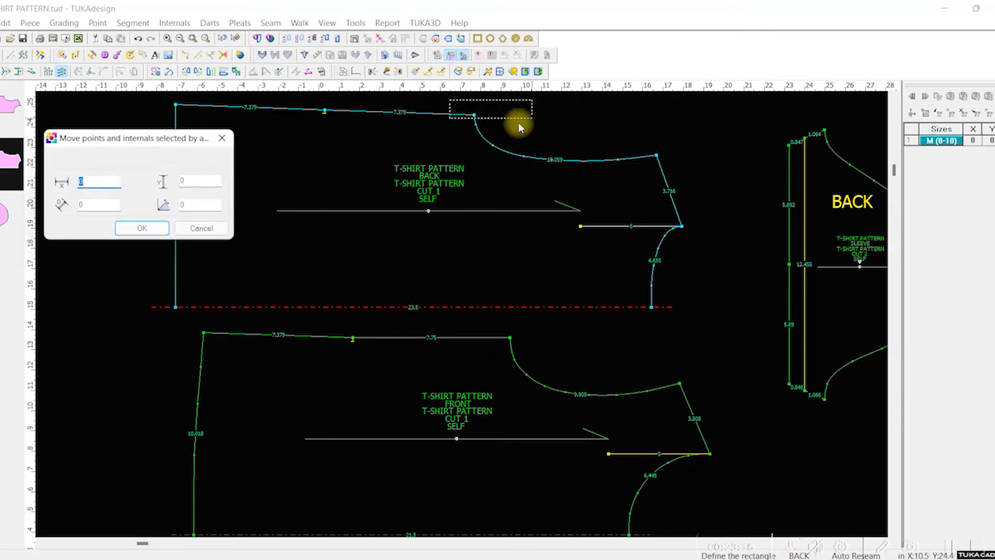
{"action": "left_click", "coordinate": [195, 181]}
{"action": "type", "text": ".25"}
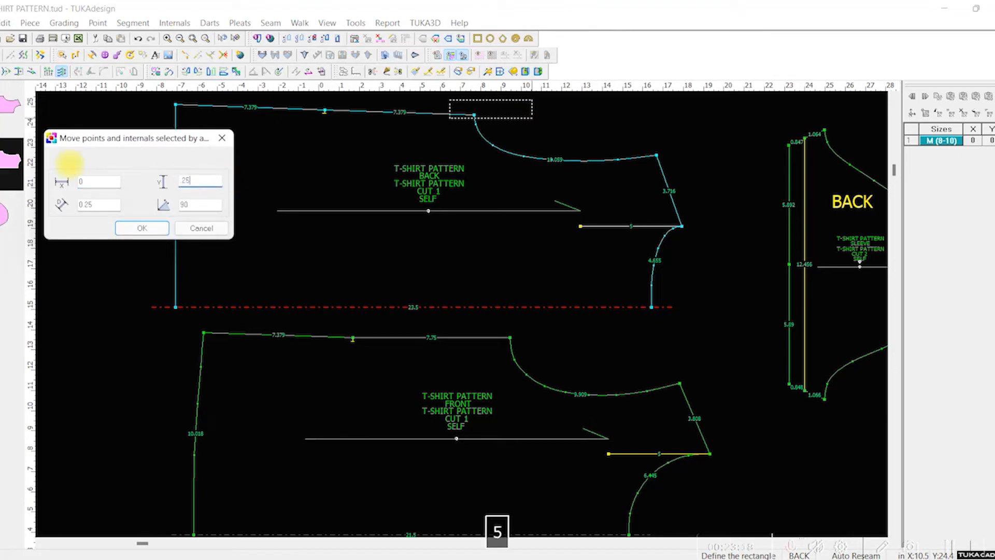
{"action": "left_click", "coordinate": [141, 227]}
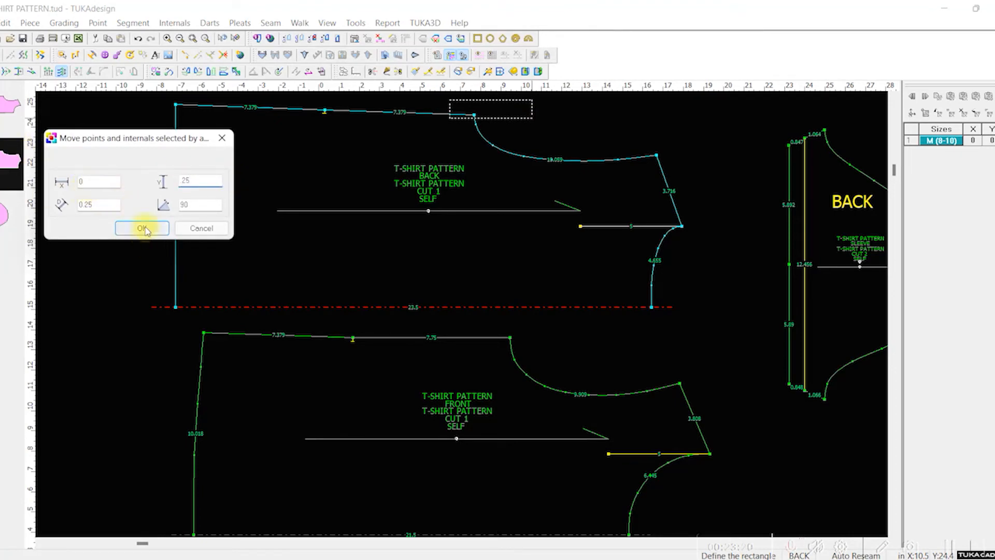
{"action": "scroll", "coordinate": [484, 233], "scroll_direction": "up", "scroll_amount": 1}
{"action": "scroll", "coordinate": [459, 308], "scroll_direction": "down", "scroll_amount": 1}
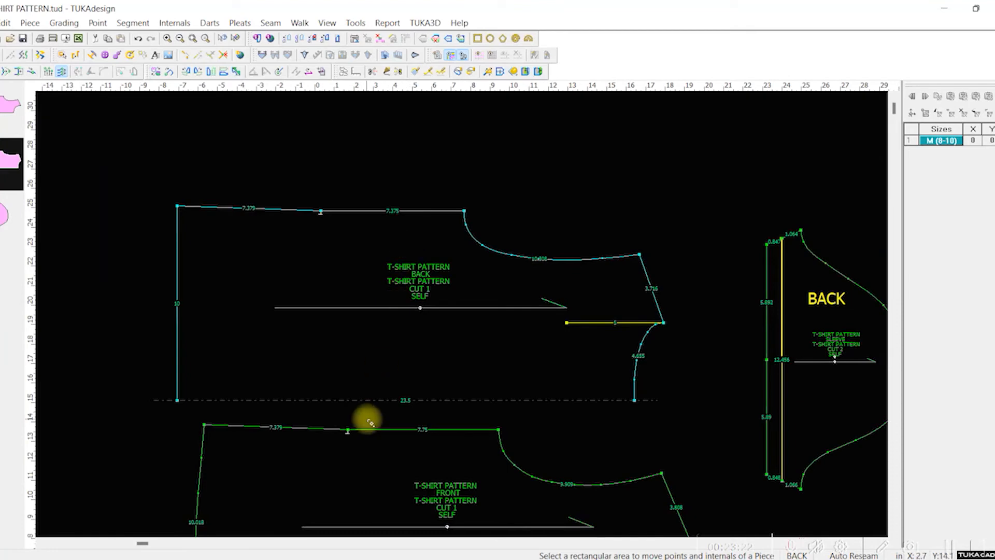
{"action": "scroll", "coordinate": [423, 419], "scroll_direction": "up", "scroll_amount": 1}
{"action": "scroll", "coordinate": [465, 325], "scroll_direction": "down", "scroll_amount": 2}
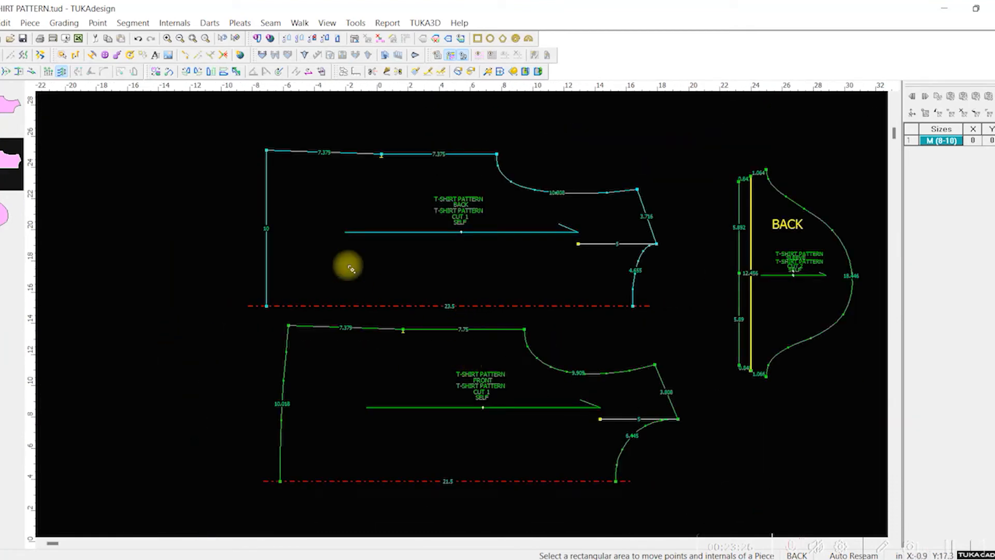
Step: Flip the back piece vertically and join its underarm corner to the front piece's underarm corner to compare the armholes
{"action": "left_click", "coordinate": [300, 44]}
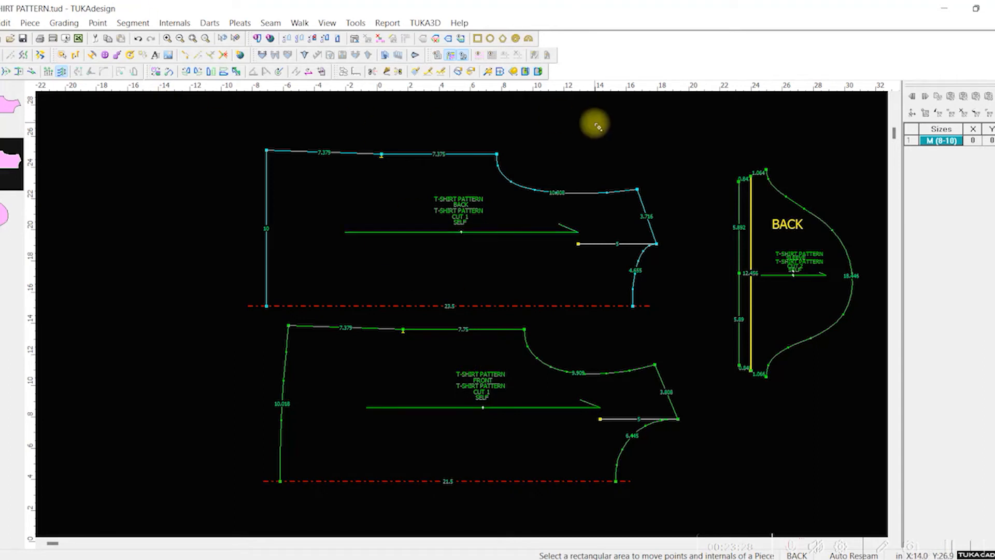
{"action": "left_click", "coordinate": [61, 72]}
{"action": "left_click", "coordinate": [461, 216]}
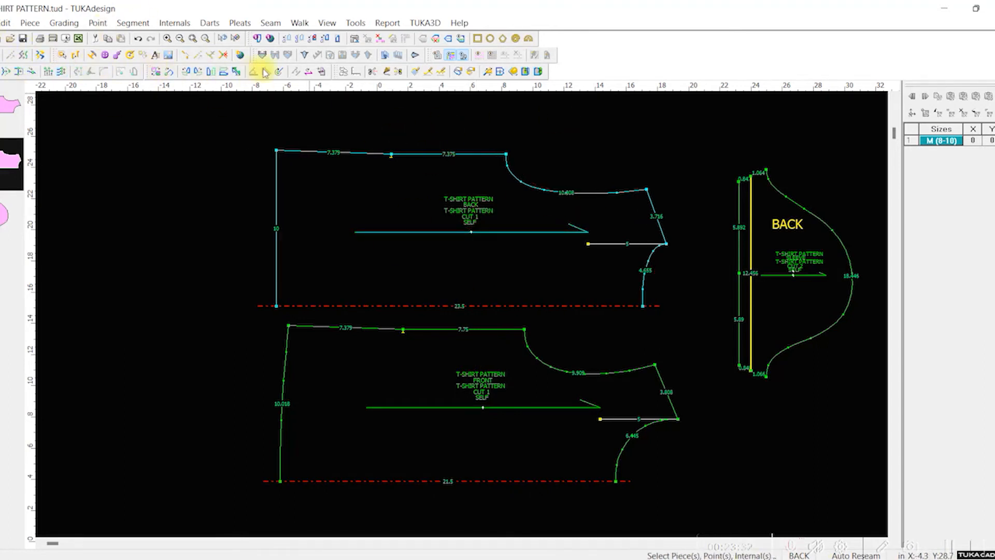
{"action": "left_click", "coordinate": [232, 73]}
{"action": "left_click", "coordinate": [506, 265]}
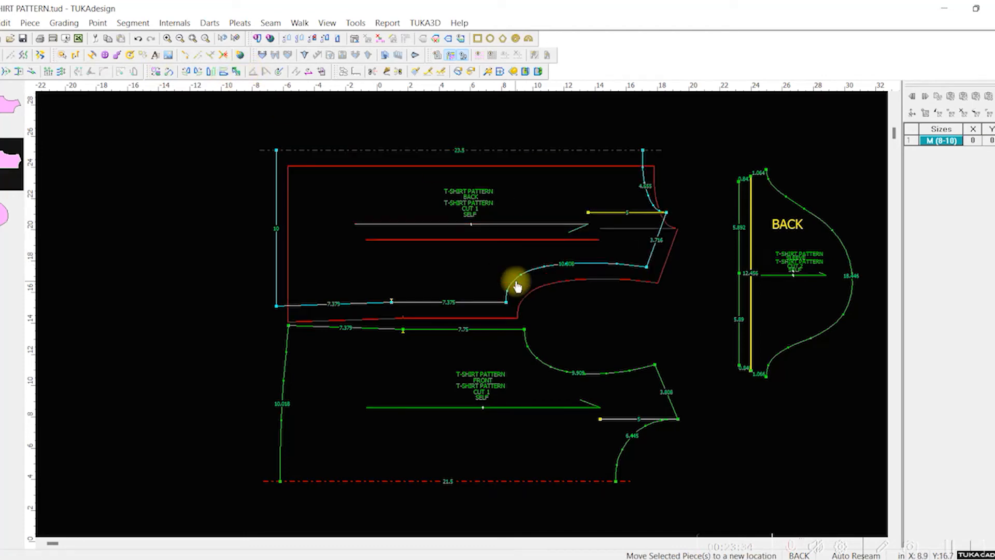
{"action": "left_click", "coordinate": [524, 293]}
Step: Smooth the lower front armhole by moving its three curve points nearest the underarm corner with Move Point
{"action": "scroll", "coordinate": [467, 319], "scroll_direction": "down", "scroll_amount": 3}
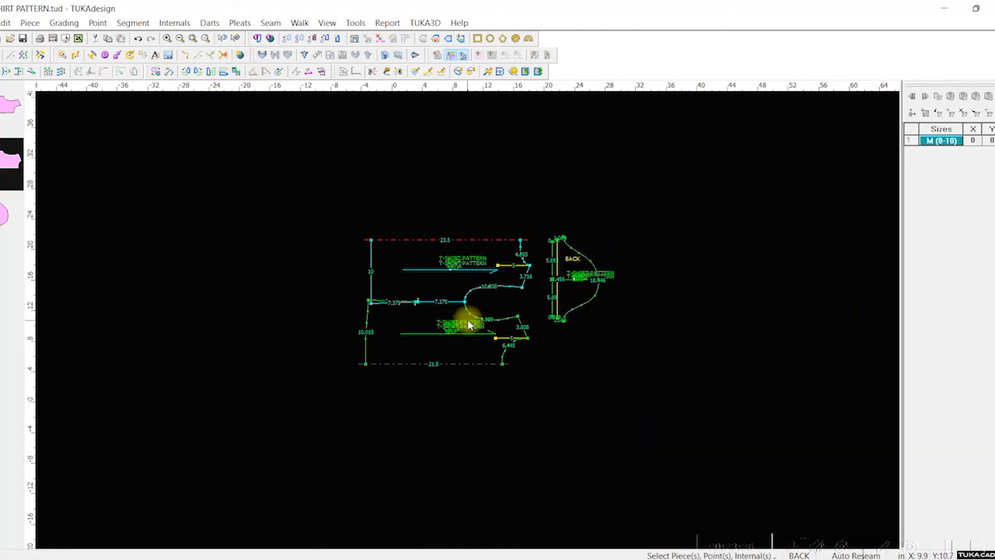
{"action": "scroll", "coordinate": [467, 319], "scroll_direction": "up", "scroll_amount": 6}
{"action": "scroll", "coordinate": [460, 313], "scroll_direction": "down", "scroll_amount": 2}
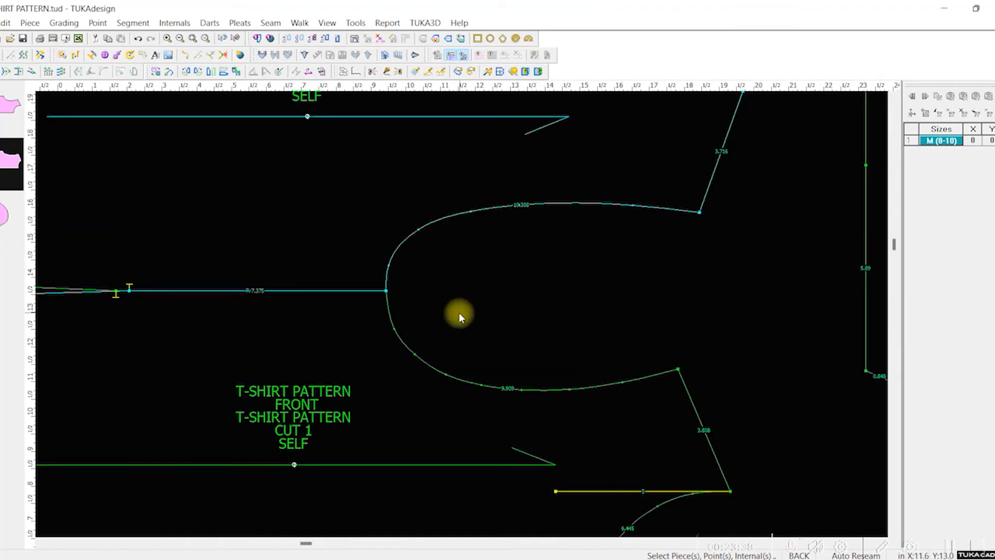
{"action": "scroll", "coordinate": [462, 315], "scroll_direction": "up", "scroll_amount": 4}
{"action": "key", "text": "m"}
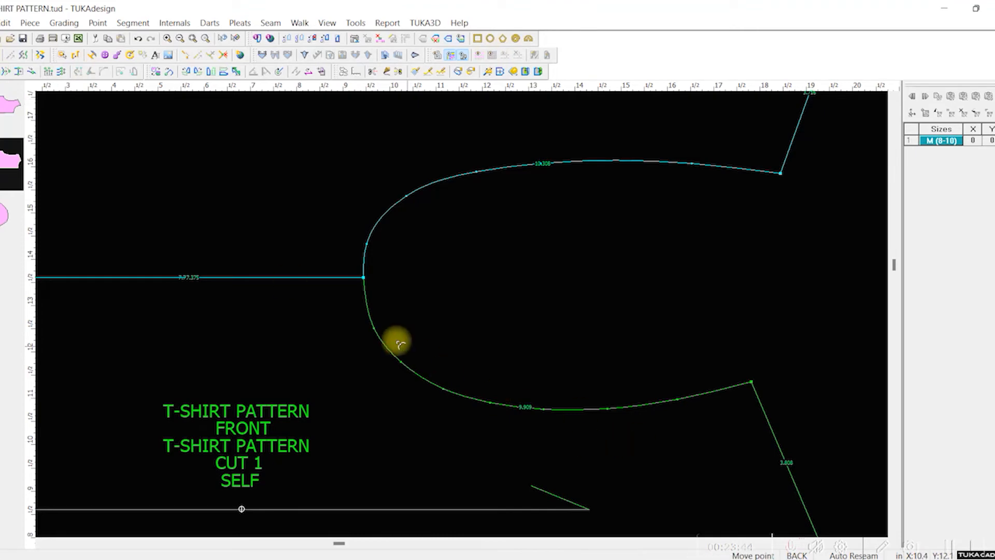
{"action": "left_click", "coordinate": [374, 326]}
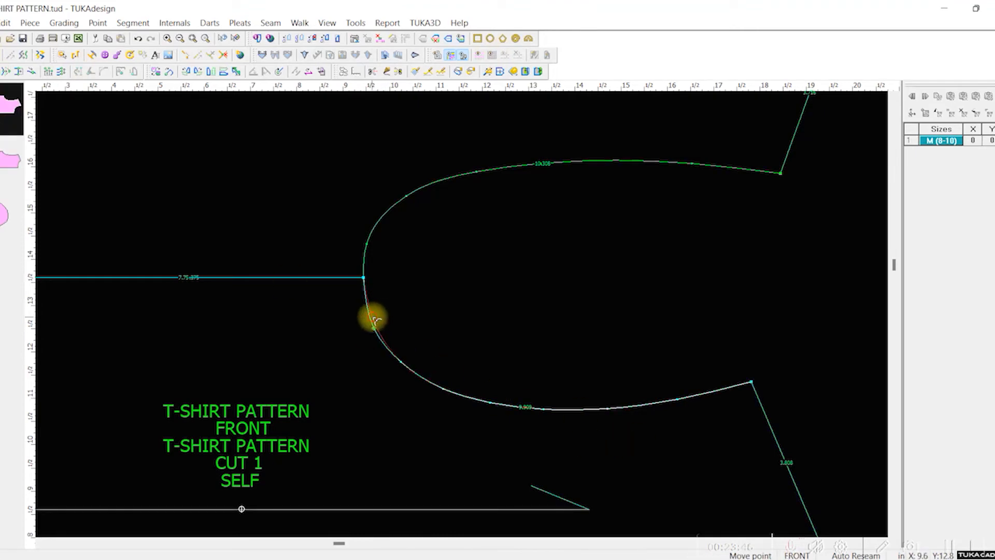
{"action": "left_click", "coordinate": [372, 317]}
{"action": "left_click", "coordinate": [401, 363]}
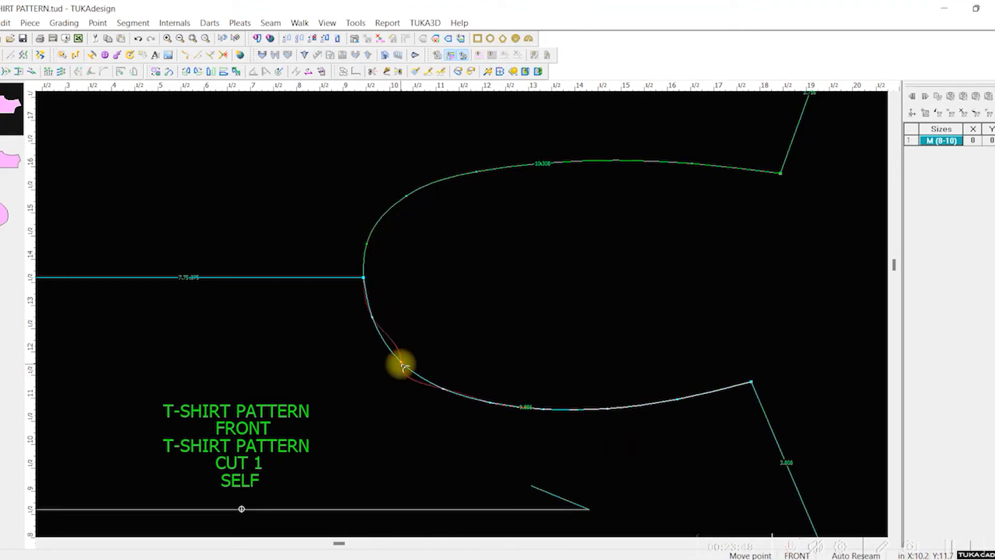
{"action": "left_click", "coordinate": [404, 366]}
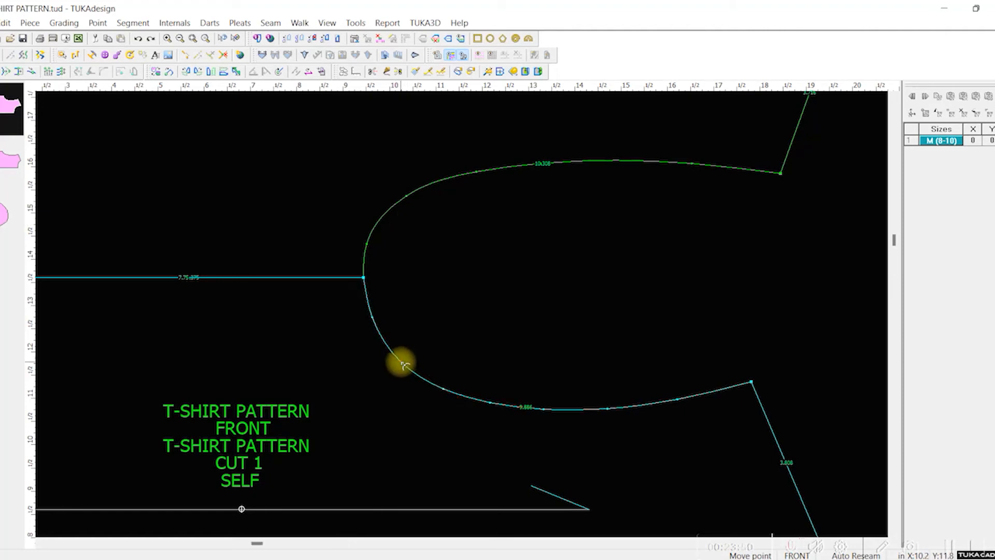
{"action": "left_click_drag", "start_coordinate": [404, 366], "coordinate": [407, 363]}
{"action": "left_click_drag", "start_coordinate": [446, 393], "coordinate": [449, 393]}
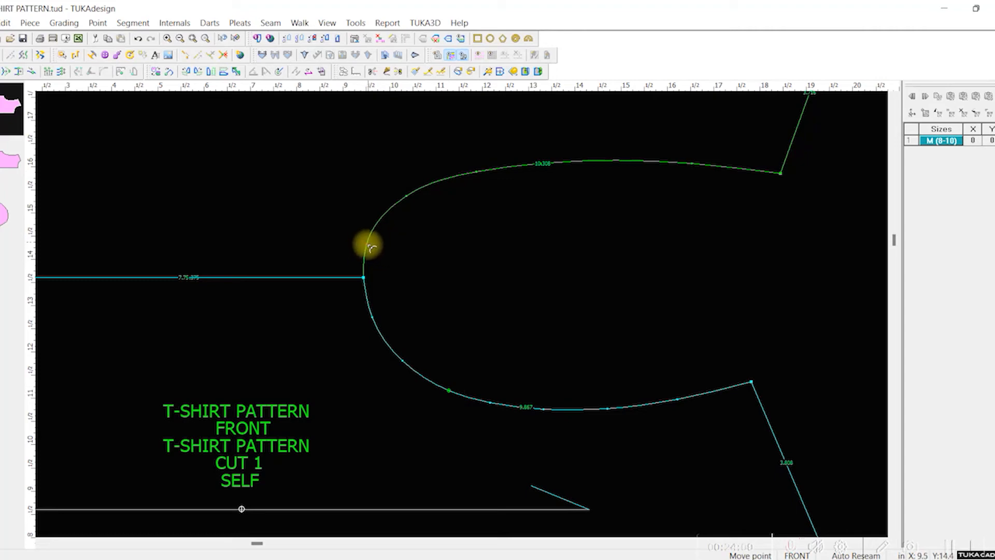
Step: Reshape the back armhole by moving its curve points from the underarm towards the shoulder until the line runs smoothly
{"action": "left_click_drag", "start_coordinate": [369, 248], "coordinate": [378, 238]}
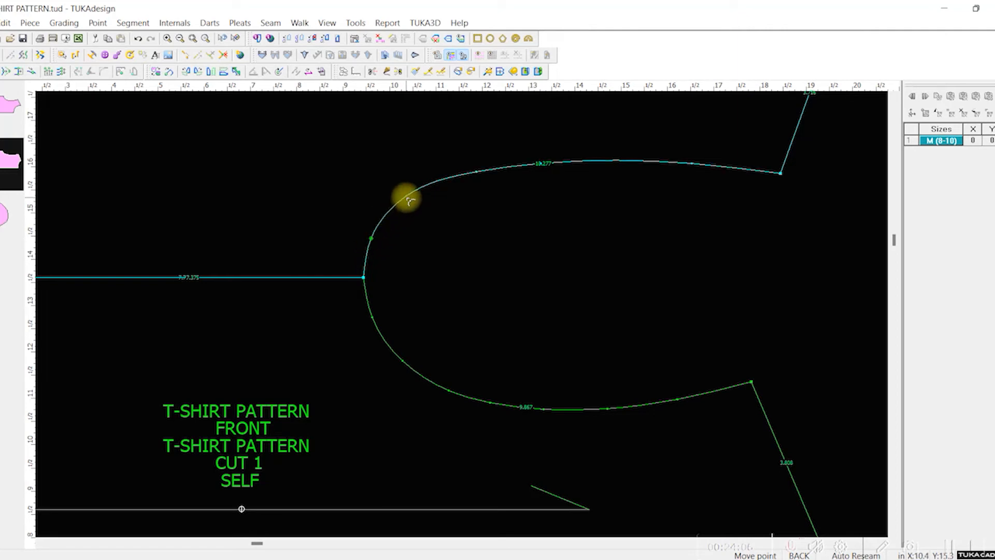
{"action": "left_click_drag", "start_coordinate": [410, 201], "coordinate": [414, 190]}
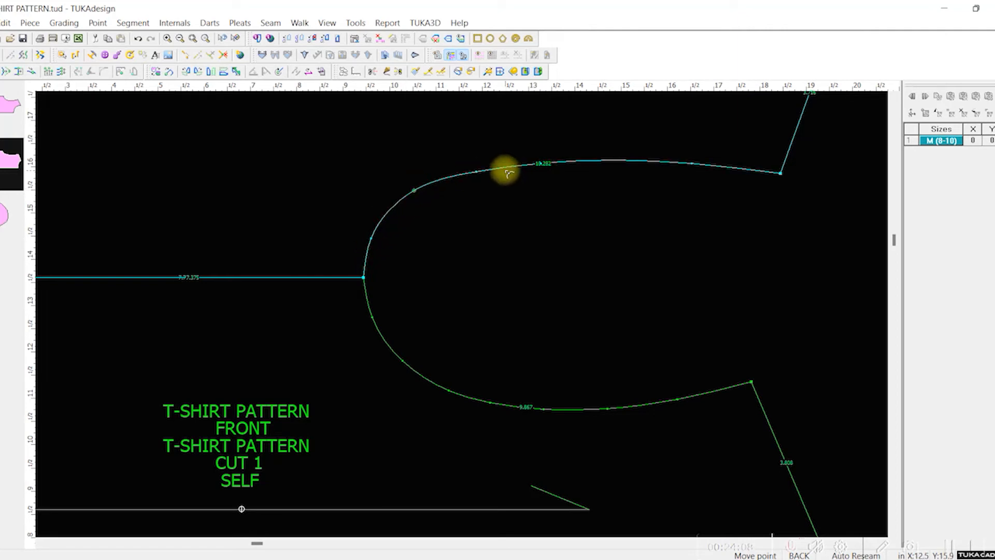
{"action": "left_click_drag", "start_coordinate": [476, 171], "coordinate": [481, 171]}
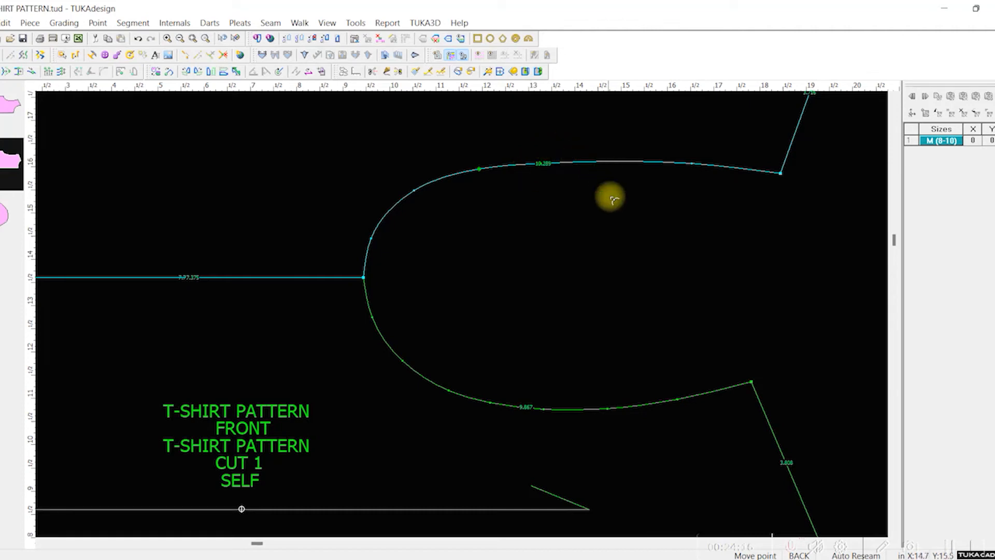
{"action": "left_click", "coordinate": [693, 164]}
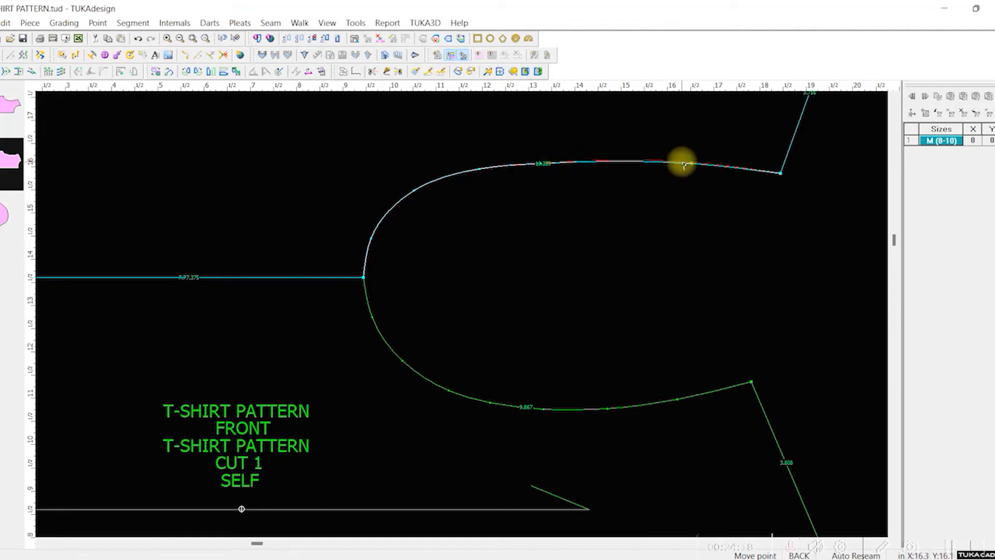
{"action": "left_click", "coordinate": [674, 163]}
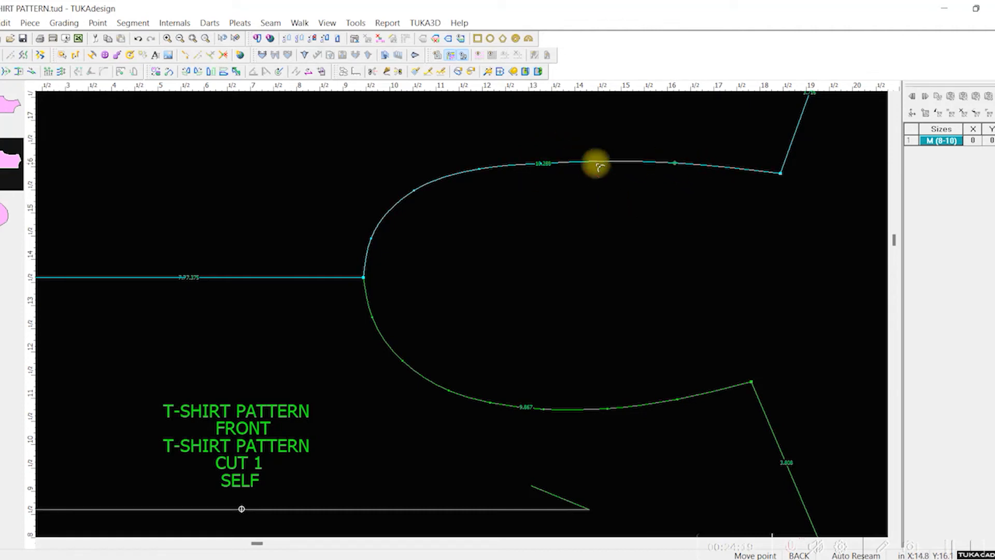
{"action": "left_click", "coordinate": [481, 168]}
{"action": "key", "text": "Escape"}
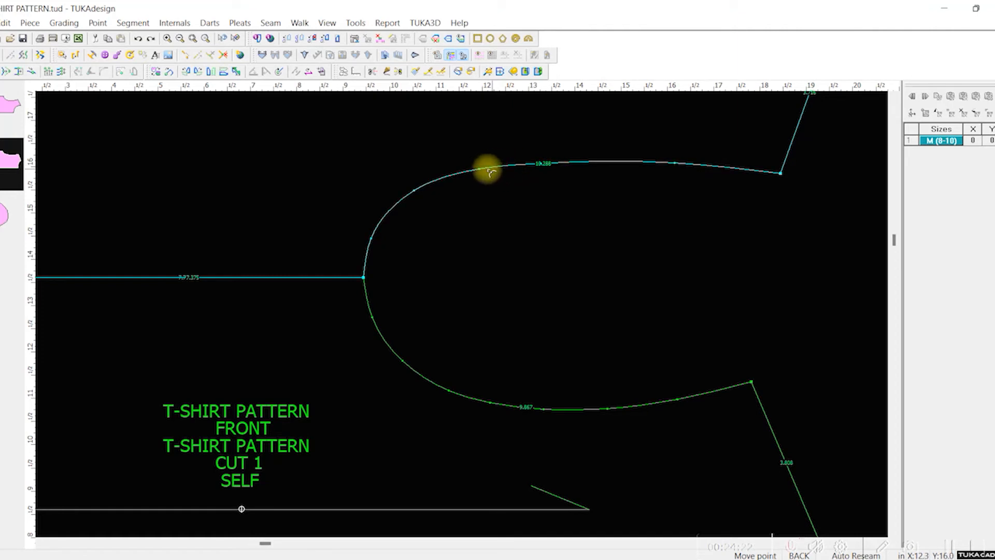
{"action": "left_click", "coordinate": [480, 168]}
{"action": "left_click", "coordinate": [482, 168]}
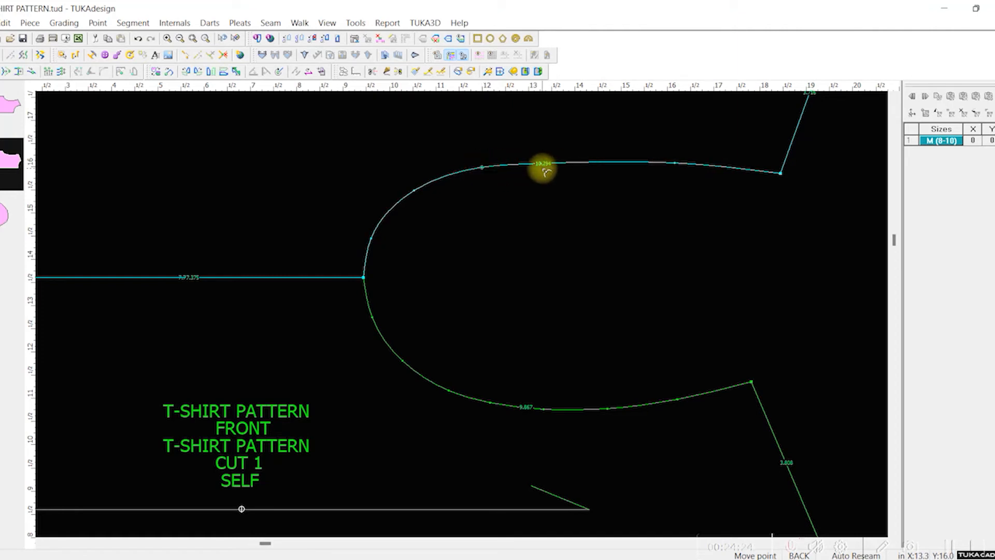
{"action": "left_click", "coordinate": [542, 165]}
{"action": "left_click", "coordinate": [555, 161]}
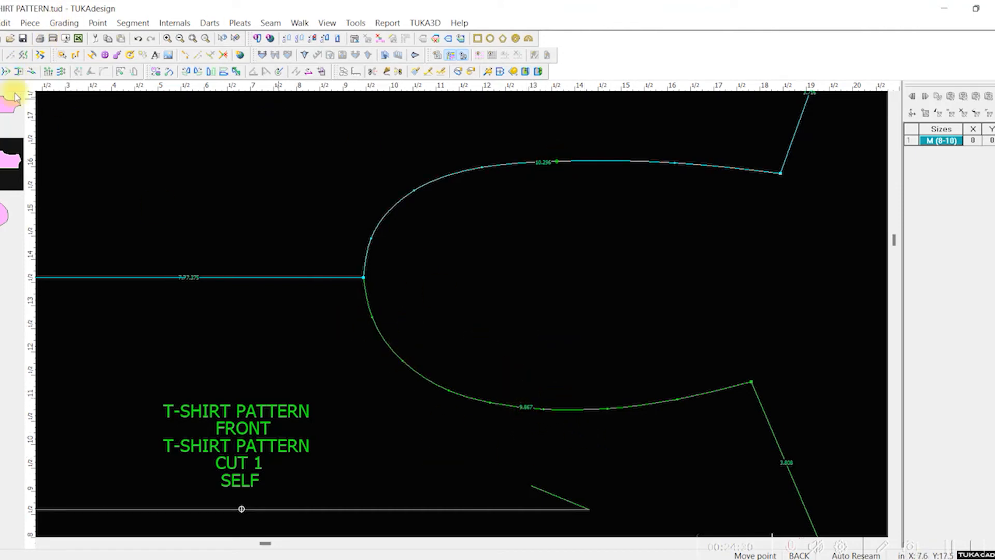
Step: Delete the fourth curve point from the underarm on the front armhole and shift the neighbouring point slightly towards the shoulder
{"action": "left_click", "coordinate": [491, 406]}
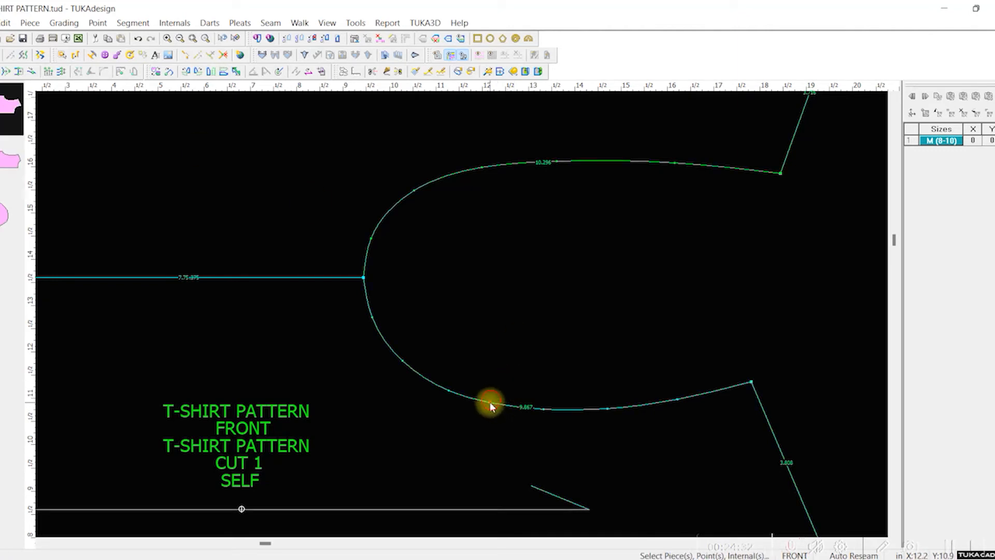
{"action": "key", "text": "Delete"}
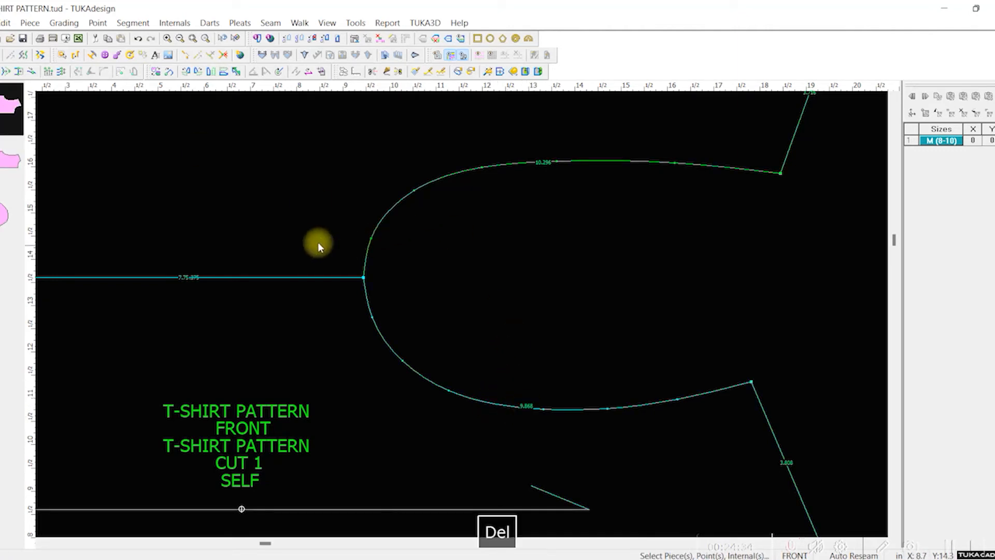
{"action": "left_click", "coordinate": [1, 73]}
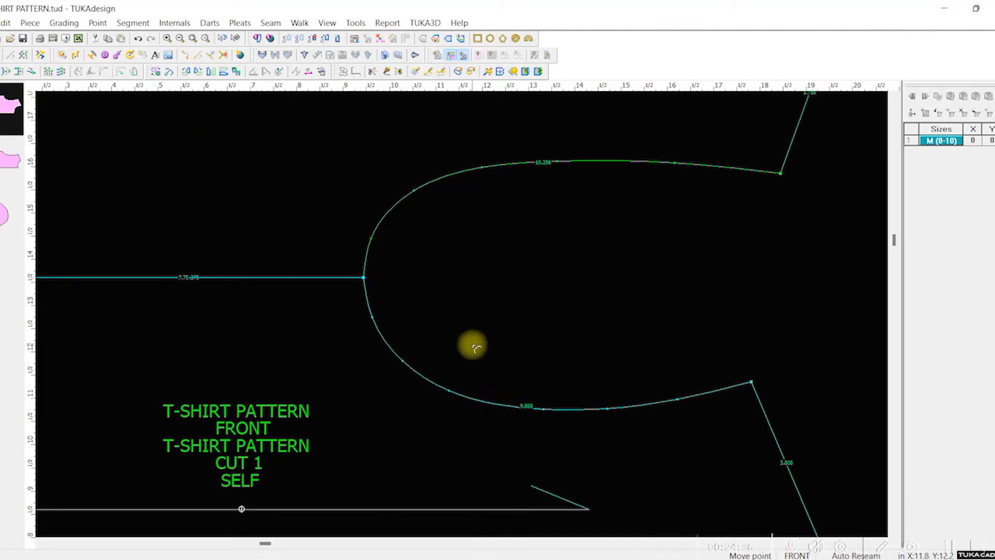
{"action": "left_click", "coordinate": [455, 395]}
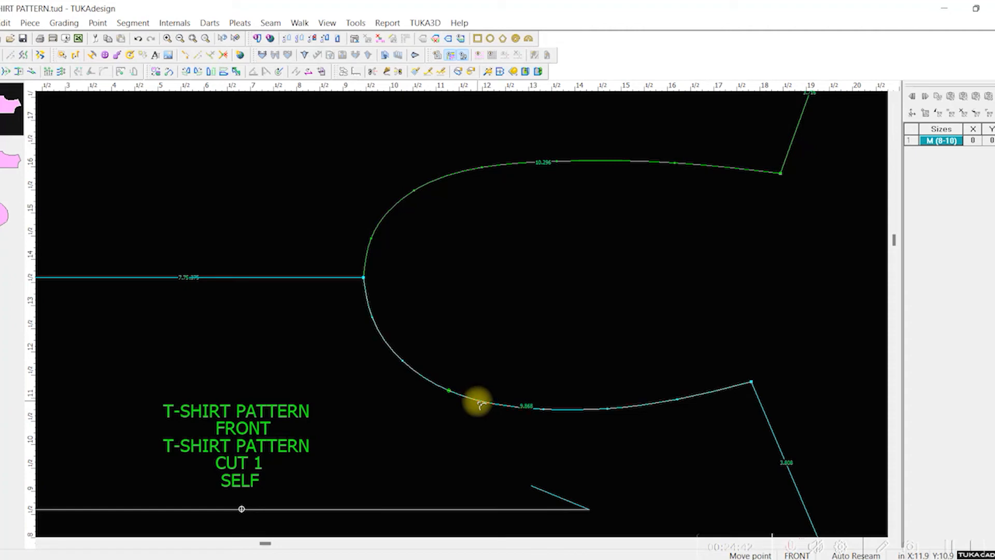
{"action": "left_click", "coordinate": [478, 401]}
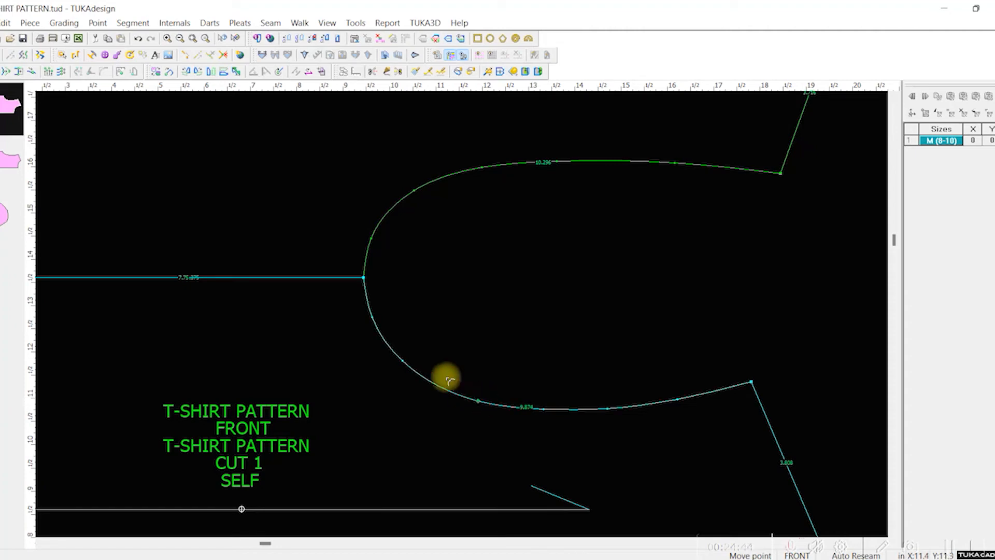
{"action": "left_click", "coordinate": [478, 400]}
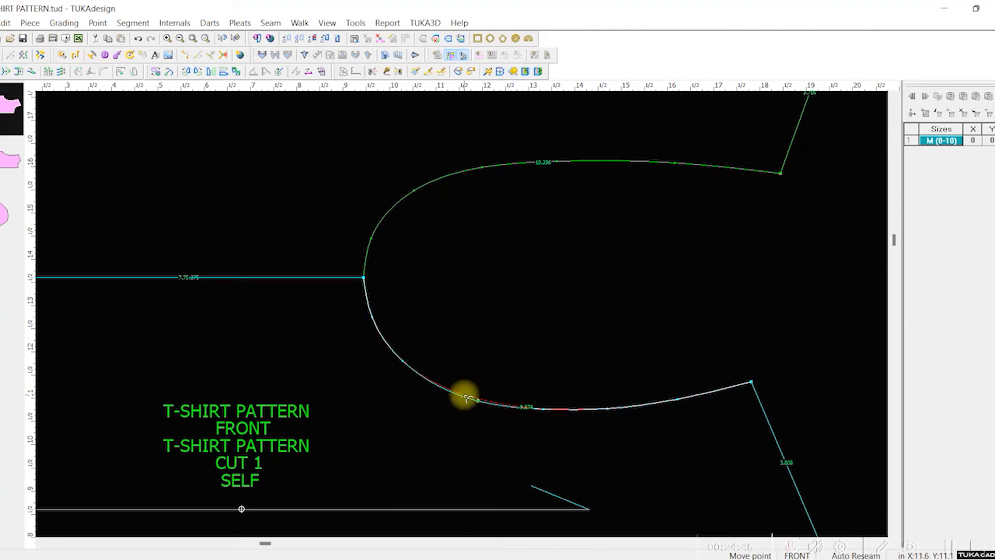
{"action": "left_click", "coordinate": [464, 395]}
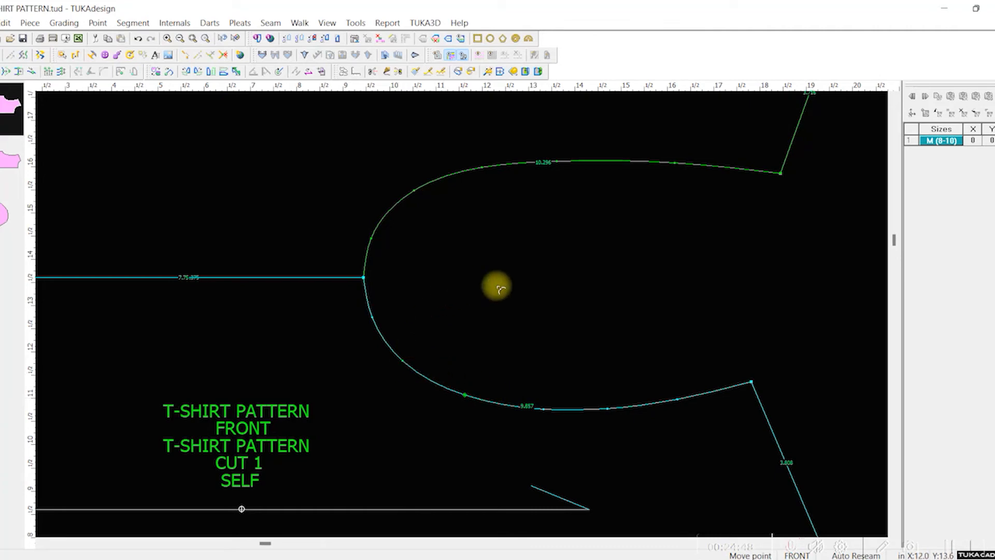
Step: Move the first back and front armhole curve points closer to the shared underarm corner and adjust the next front point
{"action": "scroll", "coordinate": [498, 288], "scroll_direction": "up", "scroll_amount": 2}
{"action": "scroll", "coordinate": [462, 310], "scroll_direction": "down", "scroll_amount": 5}
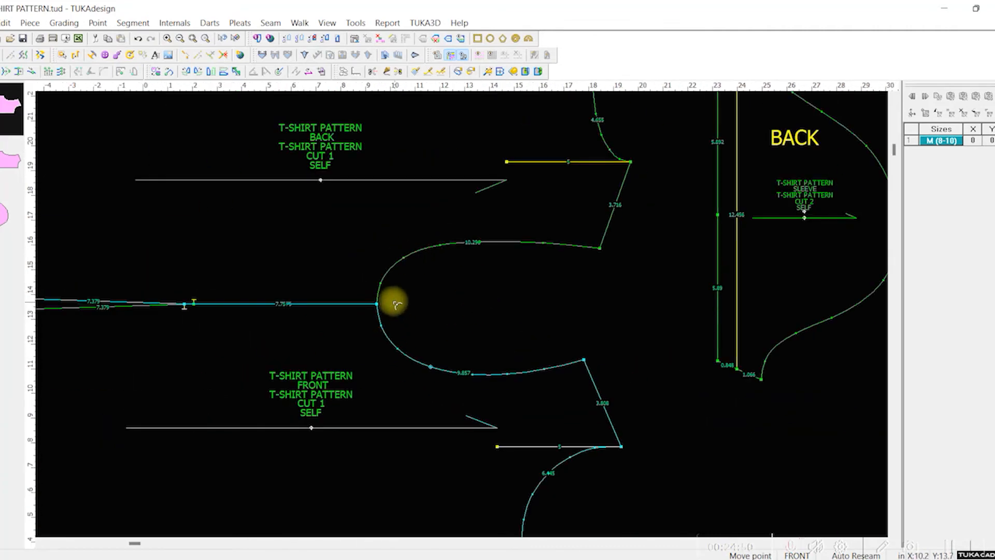
{"action": "scroll", "coordinate": [397, 305], "scroll_direction": "up", "scroll_amount": 4}
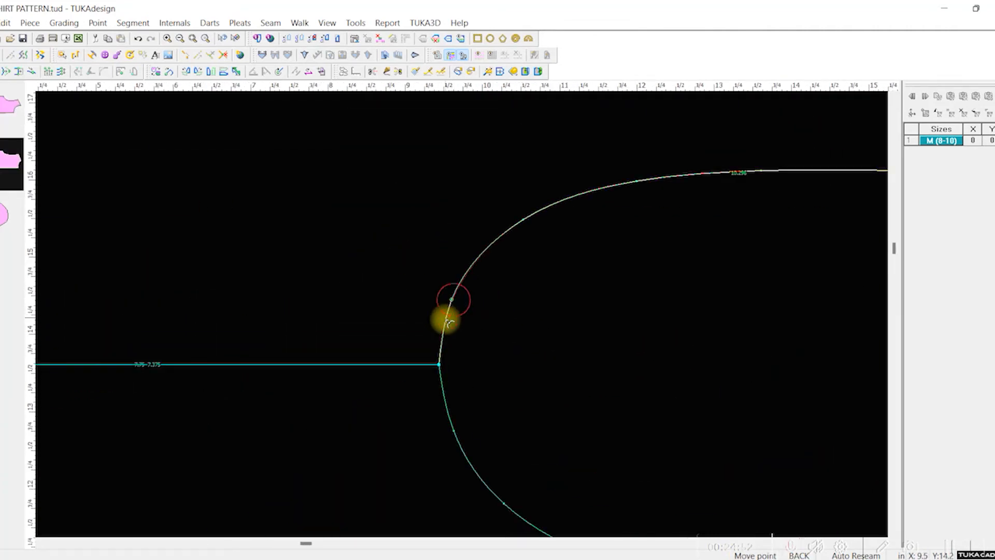
{"action": "left_click", "coordinate": [446, 324]}
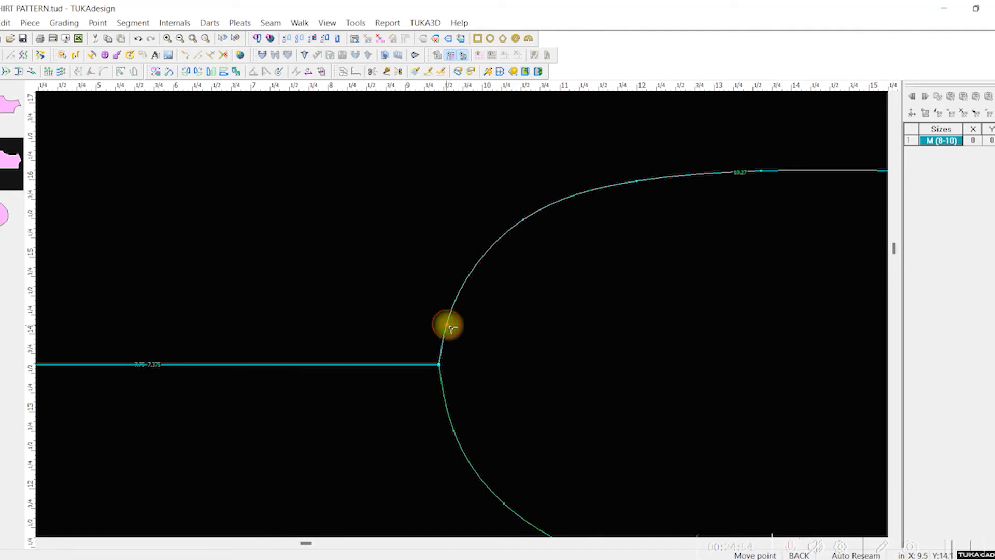
{"action": "left_click", "coordinate": [453, 431]}
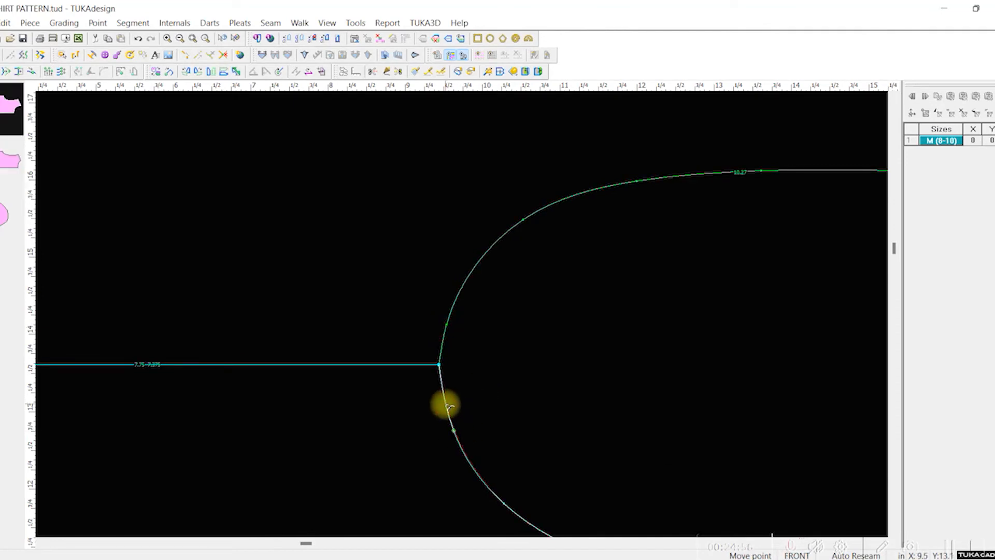
{"action": "left_click", "coordinate": [518, 509]}
Step: Reshape the back armhole by moving its second and third curve points from the underarm until the line runs smoothly
{"action": "scroll", "coordinate": [591, 438], "scroll_direction": "up", "scroll_amount": 3}
{"action": "scroll", "coordinate": [461, 314], "scroll_direction": "down", "scroll_amount": 6}
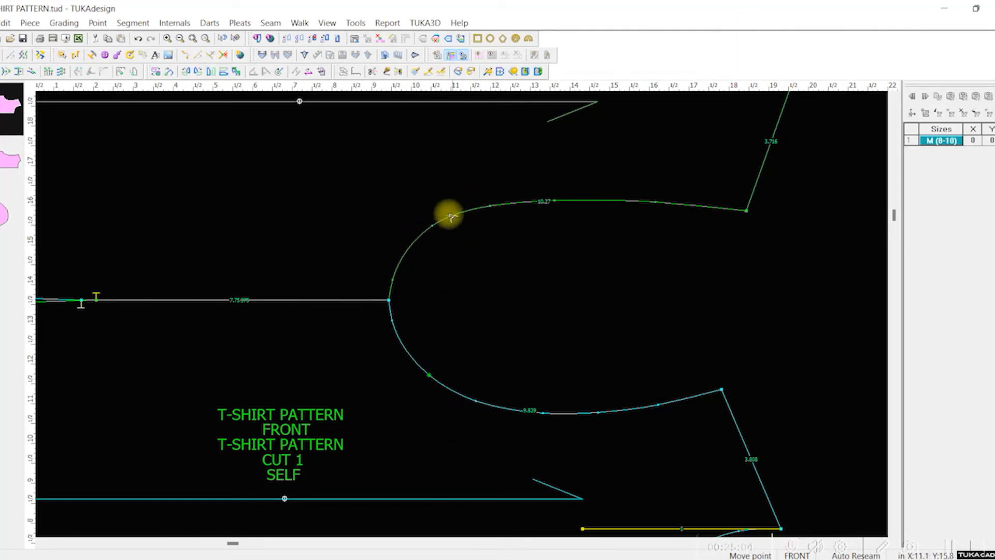
{"action": "left_click", "coordinate": [436, 229]}
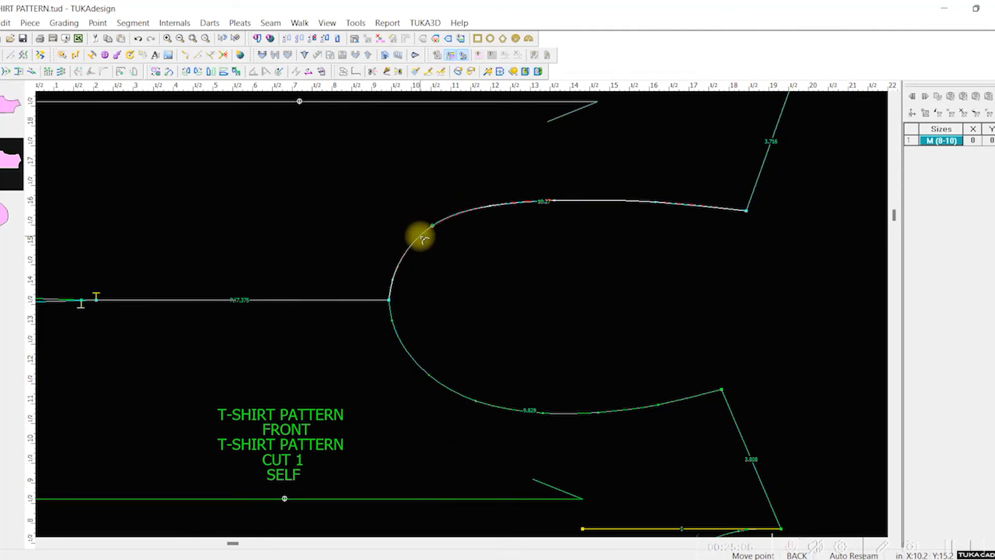
{"action": "left_click", "coordinate": [490, 204]}
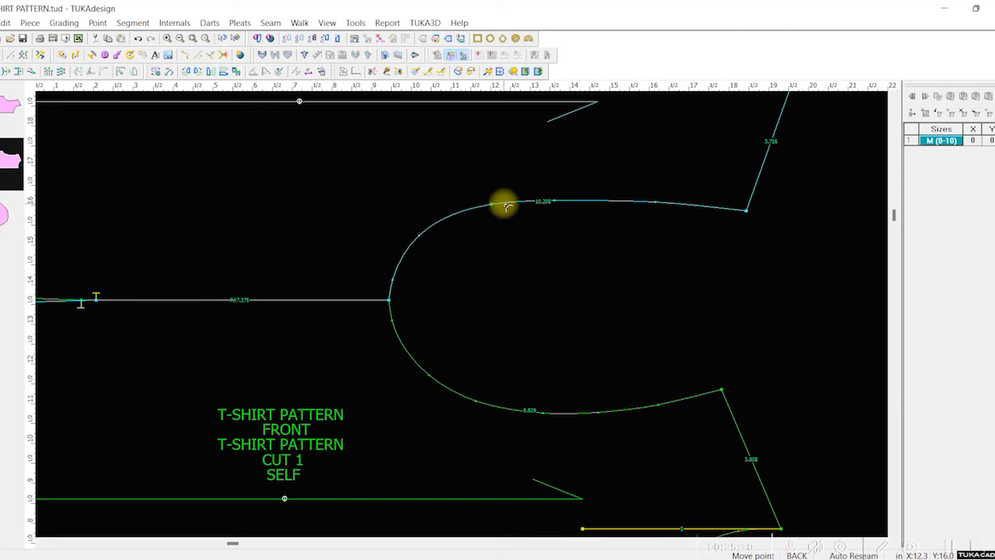
{"action": "left_click", "coordinate": [418, 237]}
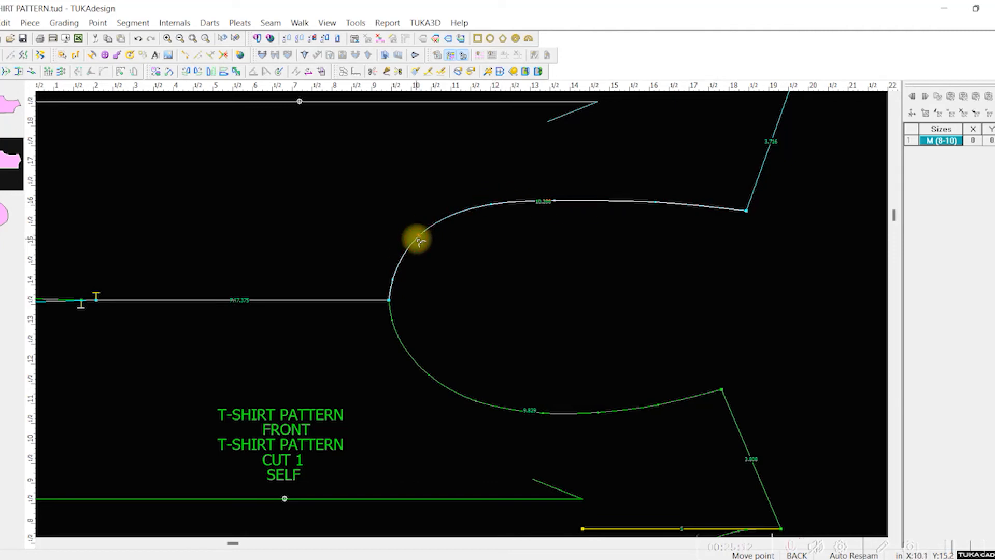
{"action": "left_click", "coordinate": [415, 241]}
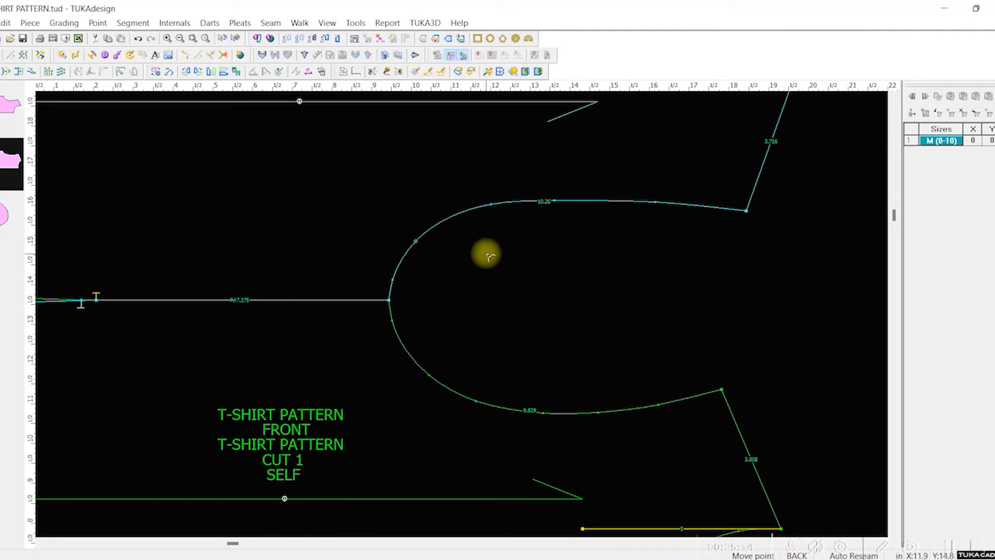
{"action": "left_click", "coordinate": [491, 204]}
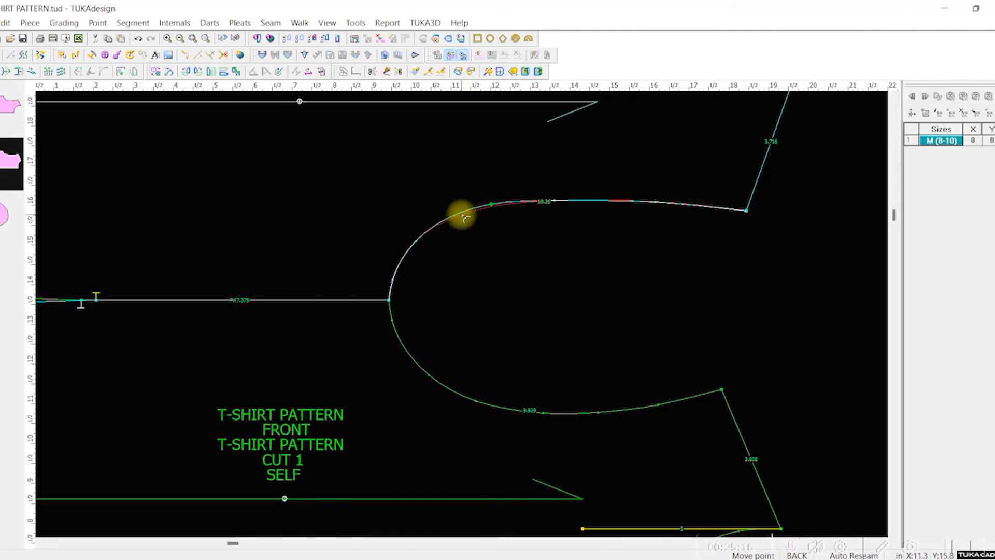
{"action": "left_click", "coordinate": [462, 215]}
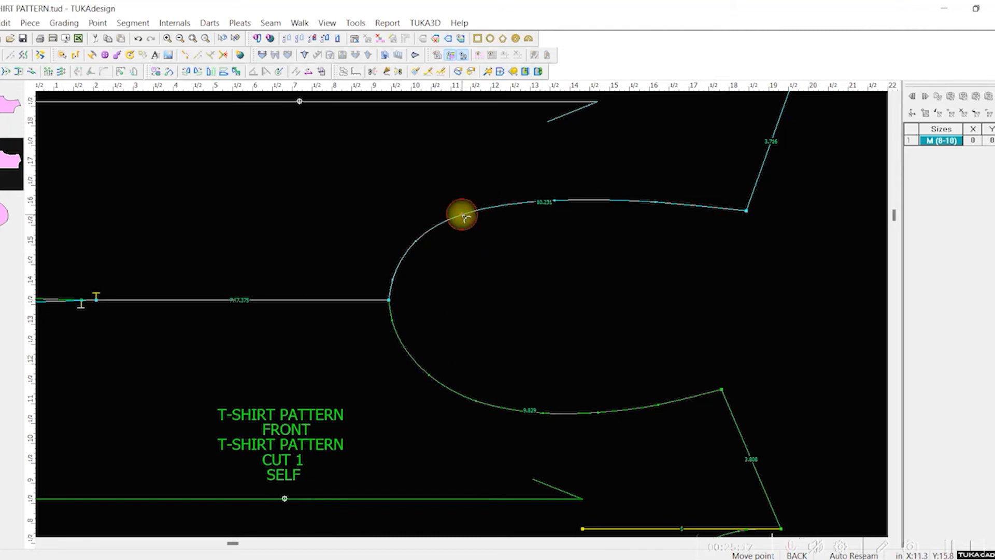
Step: Adjust the first three front armhole curve points from the underarm corner to round out the lower curve
{"action": "left_click", "coordinate": [398, 325]}
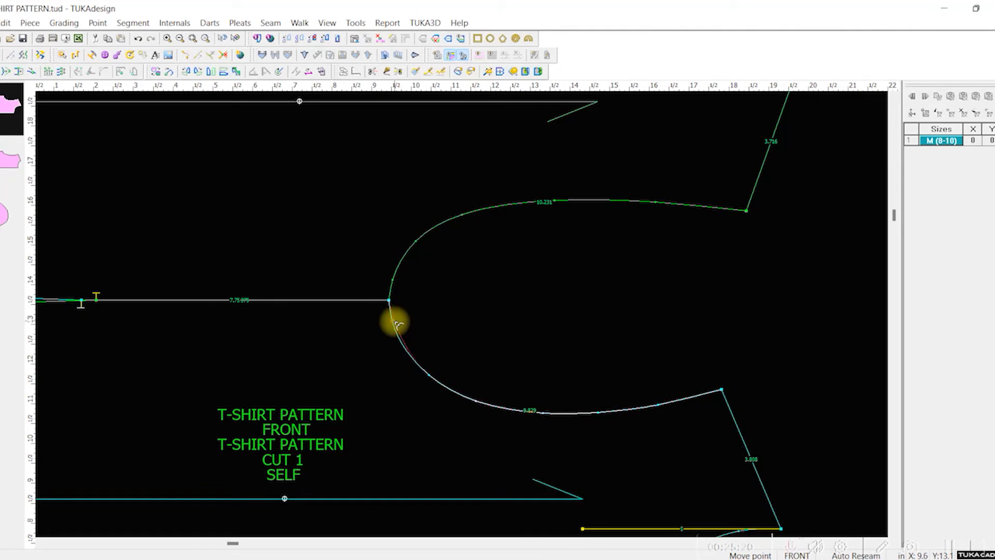
{"action": "left_click", "coordinate": [395, 322]}
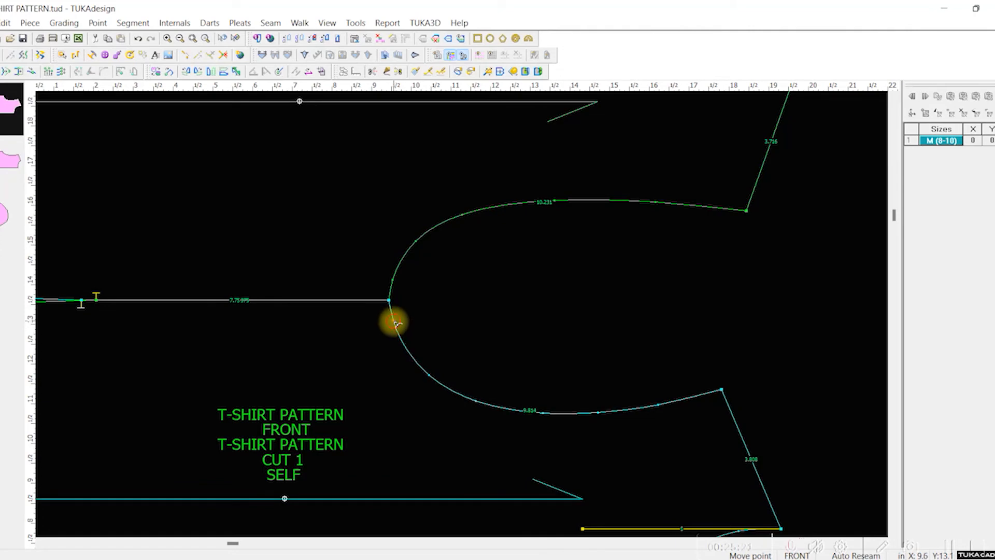
{"action": "left_click", "coordinate": [431, 375]}
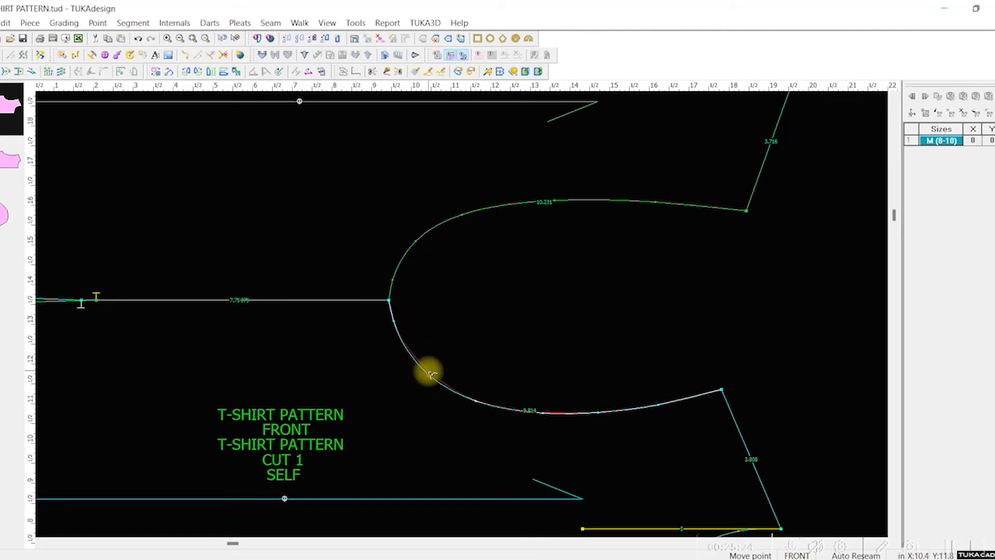
{"action": "left_click", "coordinate": [428, 371]}
{"action": "left_click", "coordinate": [479, 405]}
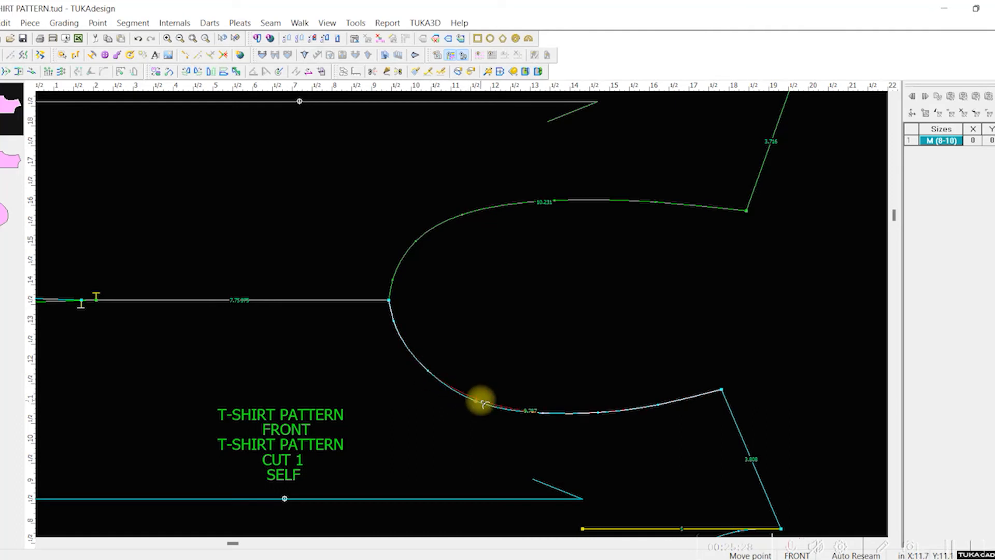
{"action": "left_click", "coordinate": [481, 402]}
Step: Examine the joined front and back armholes up close and overall to check that the curves blend smoothly
{"action": "scroll", "coordinate": [597, 413], "scroll_direction": "down", "scroll_amount": 1}
{"action": "scroll", "coordinate": [463, 313], "scroll_direction": "up", "scroll_amount": 3}
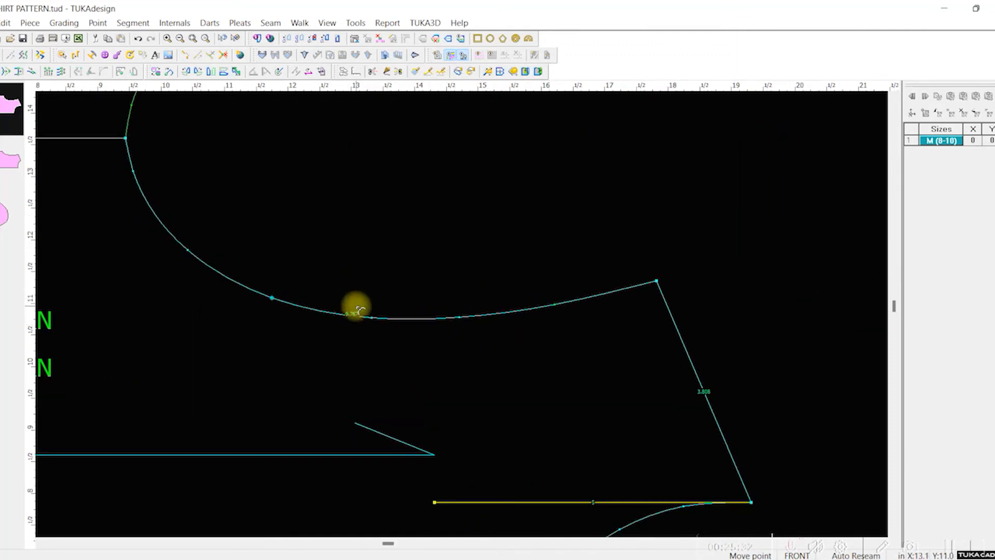
{"action": "scroll", "coordinate": [424, 290], "scroll_direction": "up", "scroll_amount": 1}
{"action": "scroll", "coordinate": [464, 310], "scroll_direction": "down", "scroll_amount": 2}
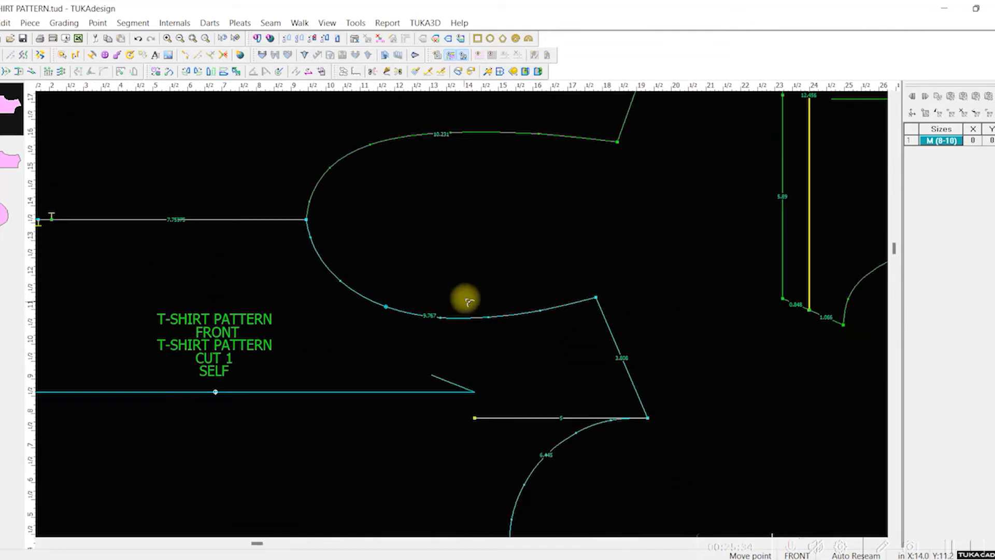
{"action": "scroll", "coordinate": [469, 301], "scroll_direction": "up", "scroll_amount": 1}
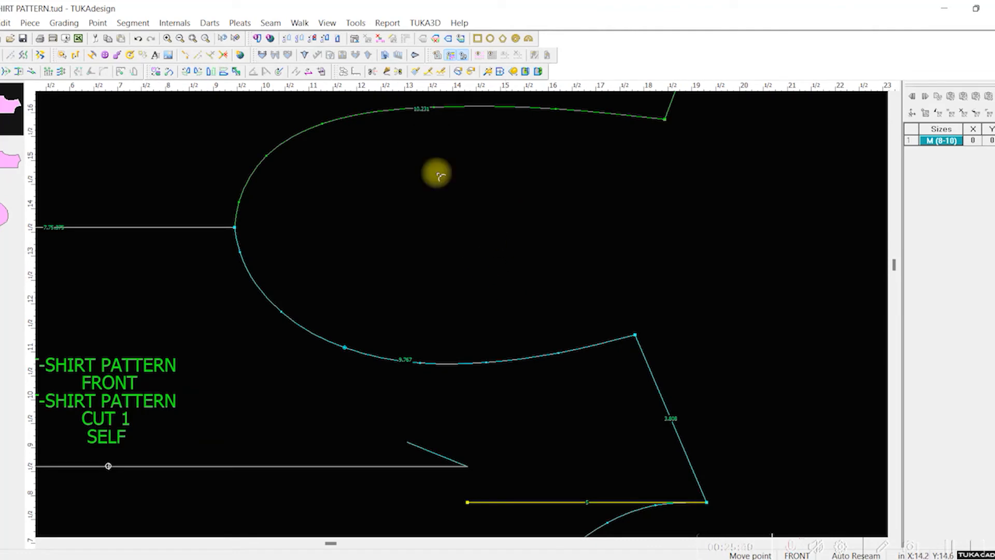
{"action": "scroll", "coordinate": [428, 171], "scroll_direction": "up", "scroll_amount": 1}
{"action": "scroll", "coordinate": [762, 369], "scroll_direction": "up", "scroll_amount": 2}
{"action": "scroll", "coordinate": [448, 325], "scroll_direction": "down", "scroll_amount": 4}
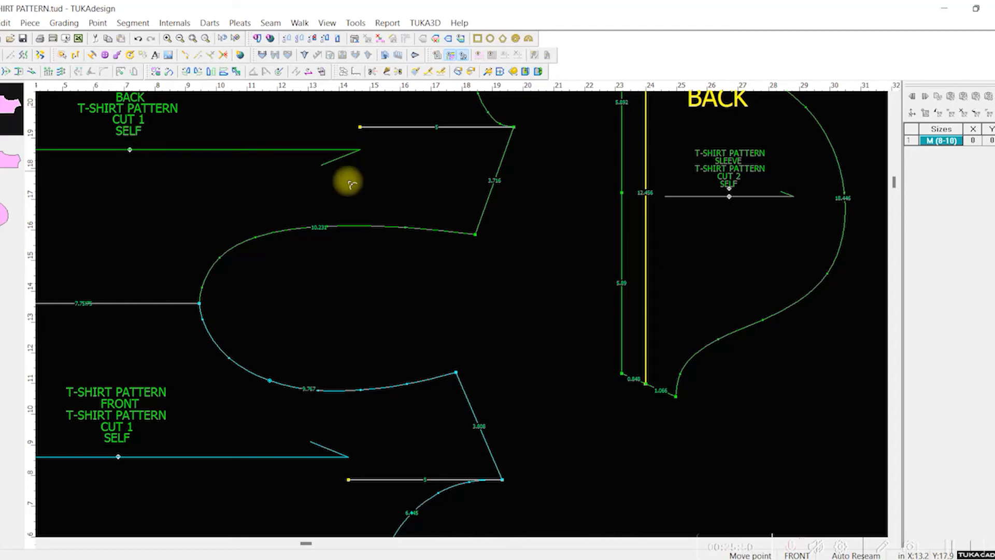
{"action": "scroll", "coordinate": [349, 411], "scroll_direction": "up", "scroll_amount": 1}
{"action": "scroll", "coordinate": [350, 411], "scroll_direction": "down", "scroll_amount": 1}
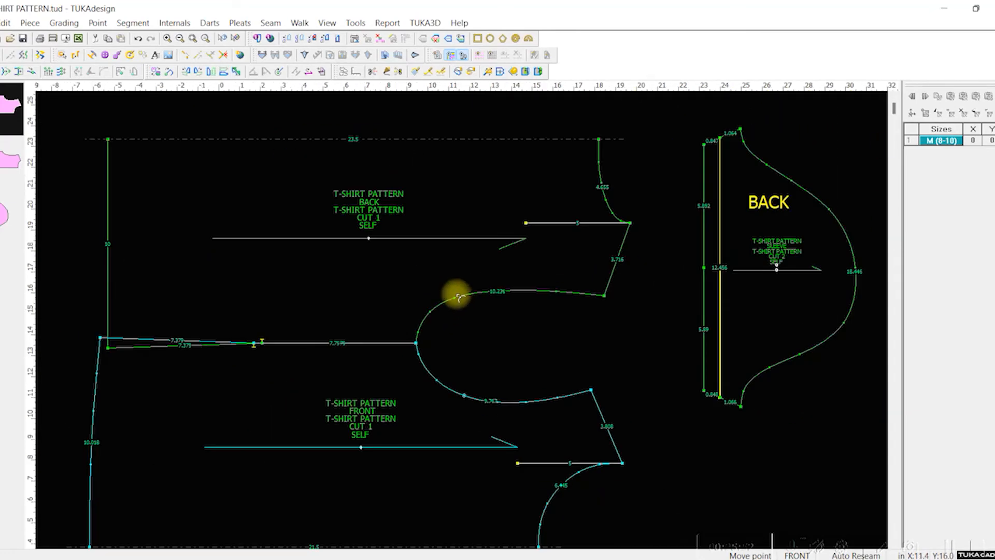
Step: Save the pattern with the BACK piece flipped back, and move that piece further away from the FRONT piece
{"action": "key", "text": "ctrl+s"}
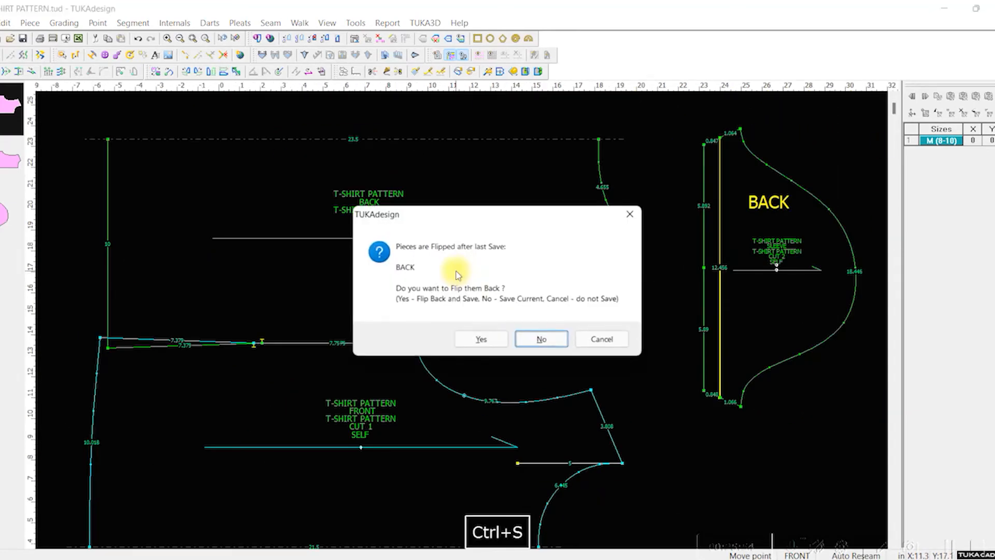
{"action": "left_click", "coordinate": [480, 338]}
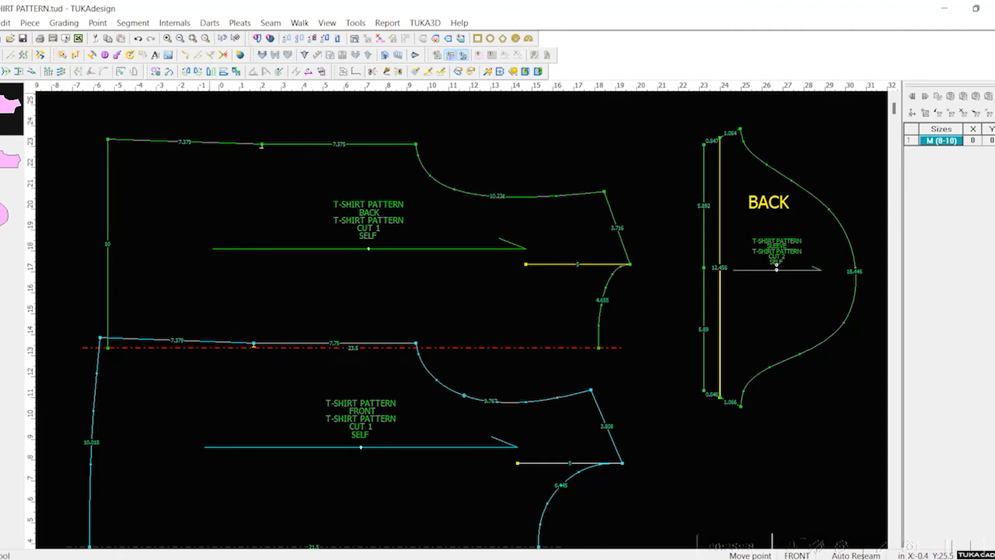
{"action": "left_click_drag", "start_coordinate": [368, 249], "coordinate": [359, 188]}
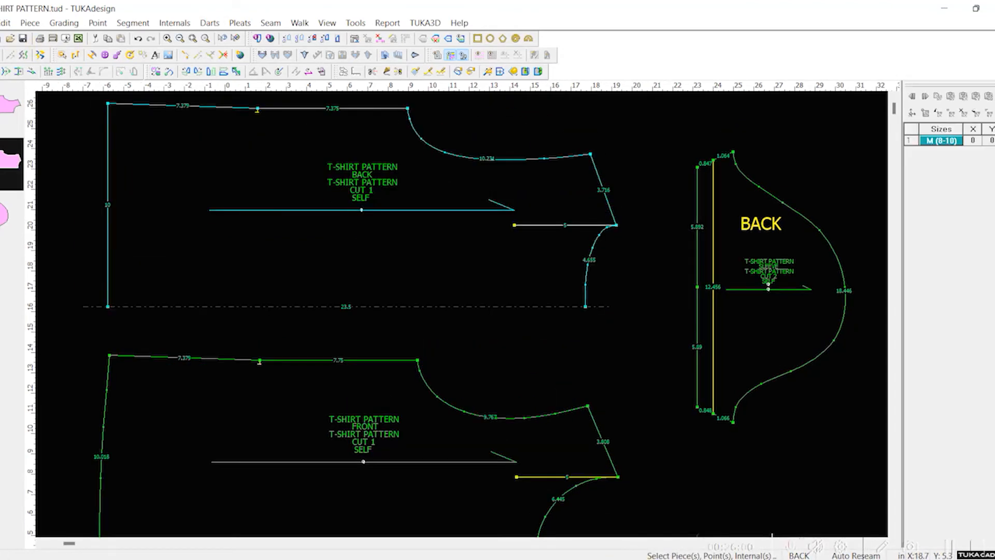
Step: Switch to the T-Shirt Graded Spec Page in Excel and change the Medium chest value's font color to green
{"action": "key", "text": "alt+Tab"}
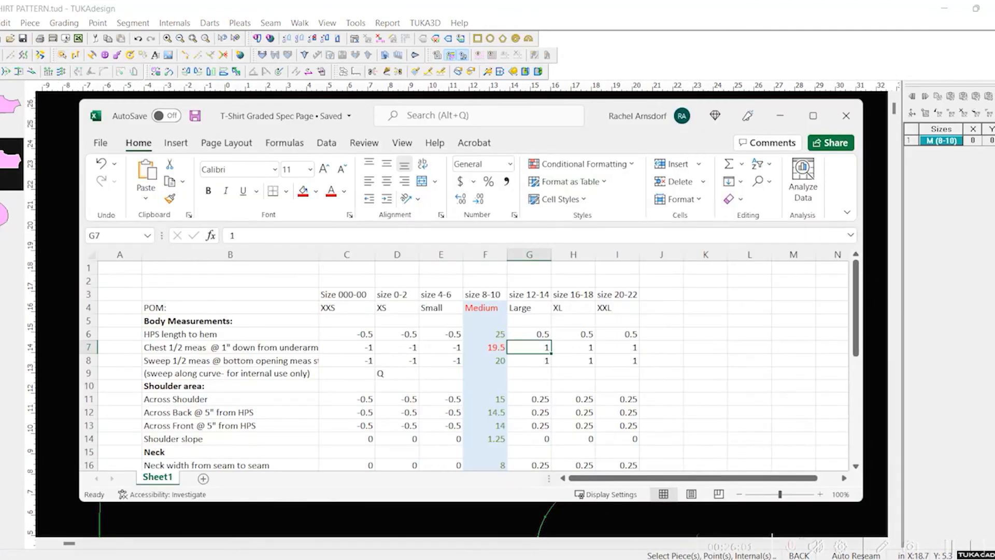
{"action": "left_click", "coordinate": [489, 348]}
{"action": "left_click", "coordinate": [315, 191]}
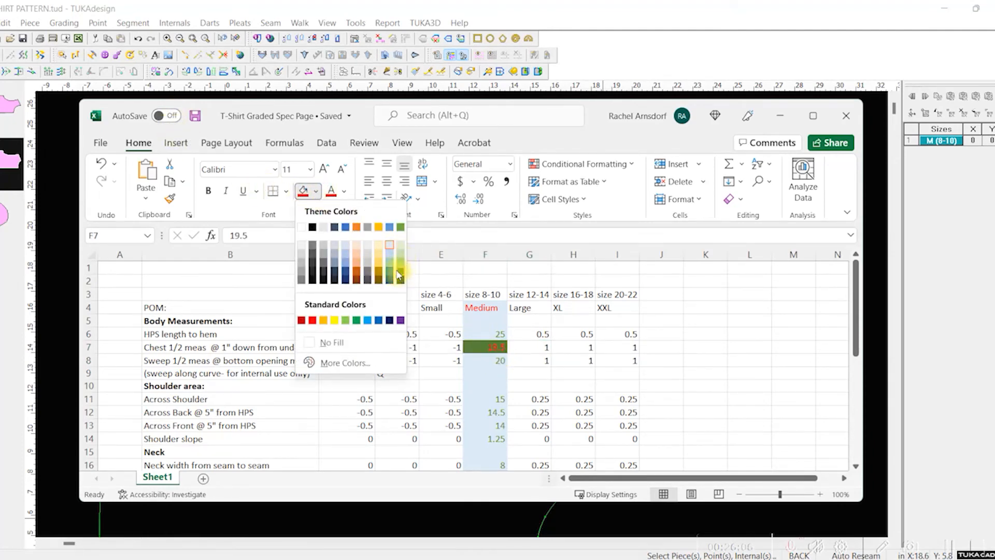
{"action": "left_click", "coordinate": [316, 191]}
{"action": "left_click", "coordinate": [343, 192]}
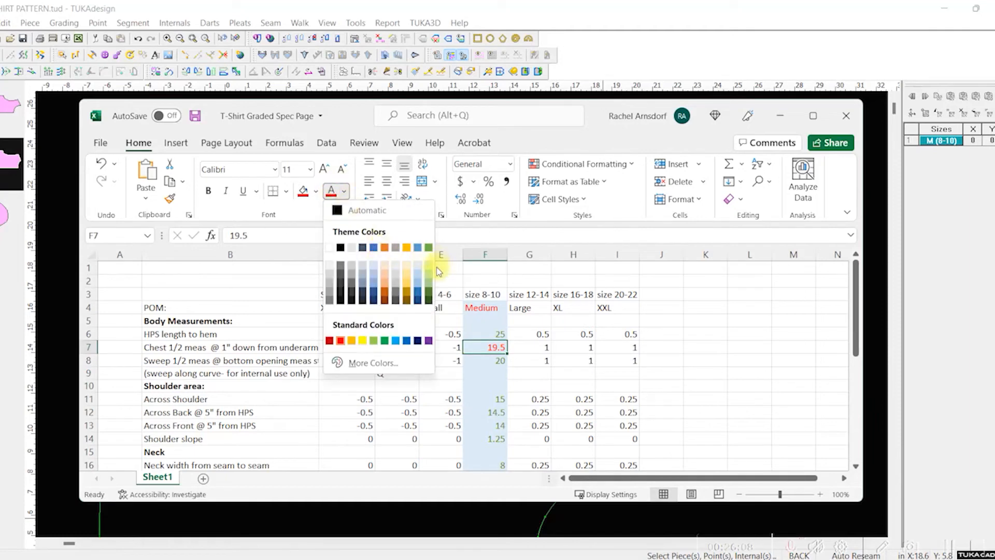
{"action": "left_click", "coordinate": [428, 289]}
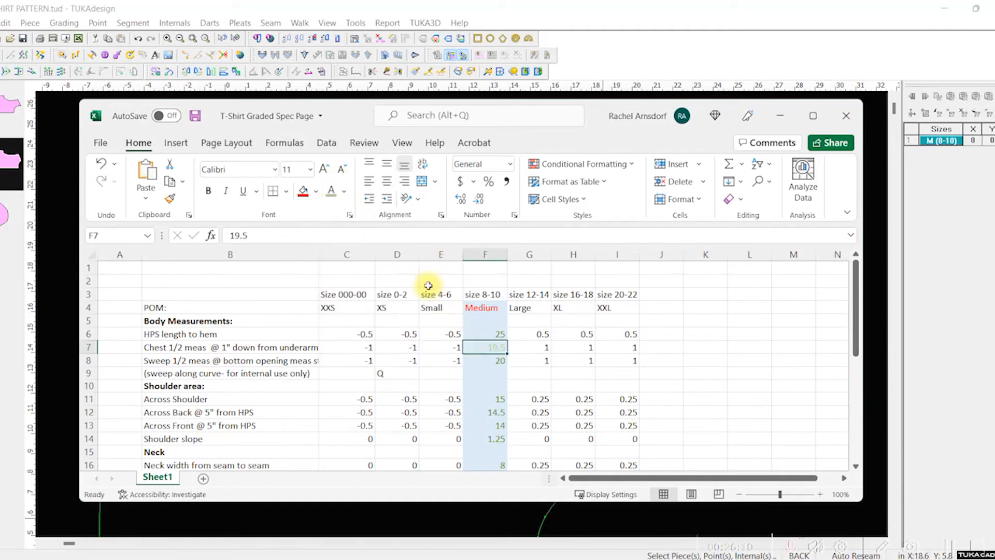
{"action": "left_click", "coordinate": [343, 192]}
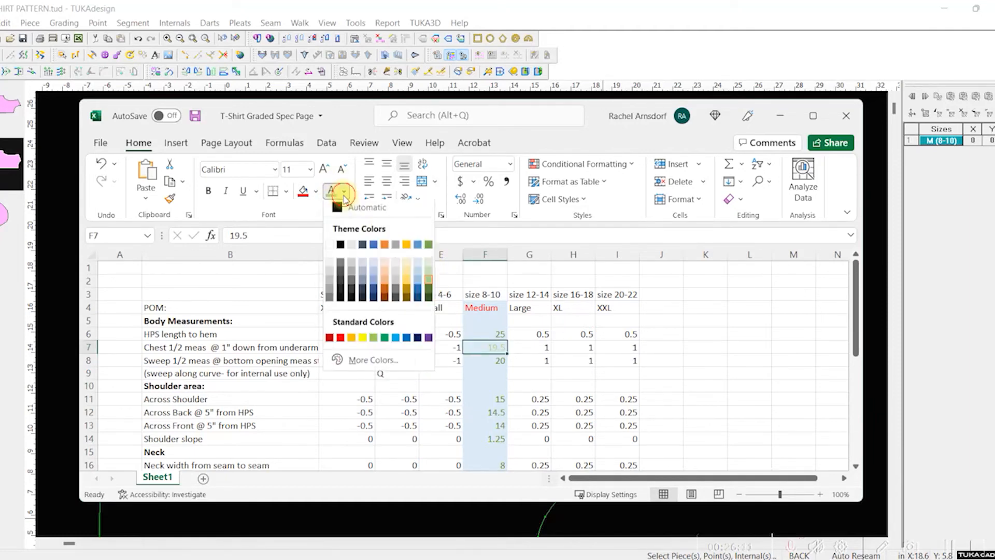
{"action": "left_click", "coordinate": [427, 290]}
Step: Switch back to TUKAdesign, bring all three pattern pieces into view and save the pattern file
{"action": "left_click", "coordinate": [491, 17]}
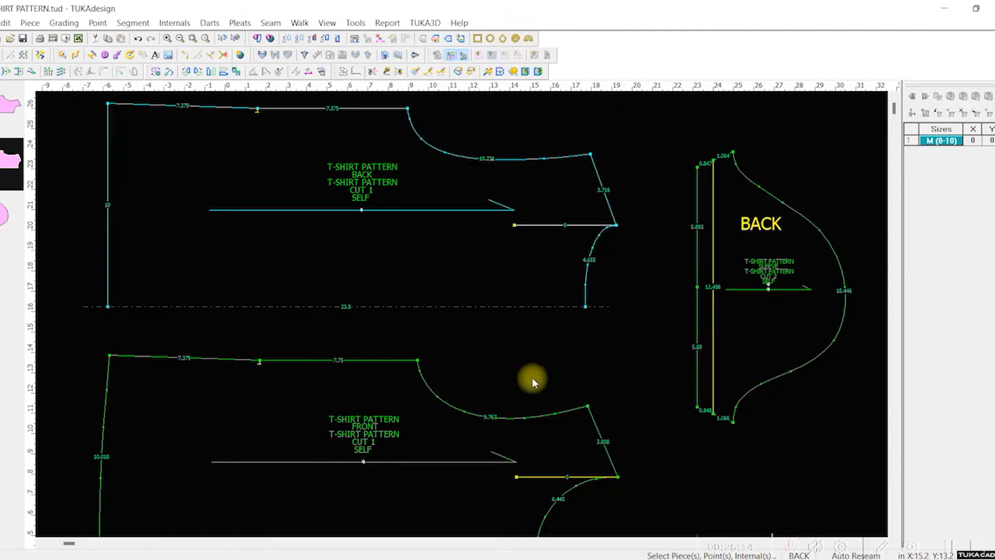
{"action": "scroll", "coordinate": [413, 308], "scroll_direction": "up", "scroll_amount": 1}
{"action": "scroll", "coordinate": [463, 336], "scroll_direction": "down", "scroll_amount": 2}
{"action": "left_click_drag", "start_coordinate": [483, 285], "coordinate": [480, 272]}
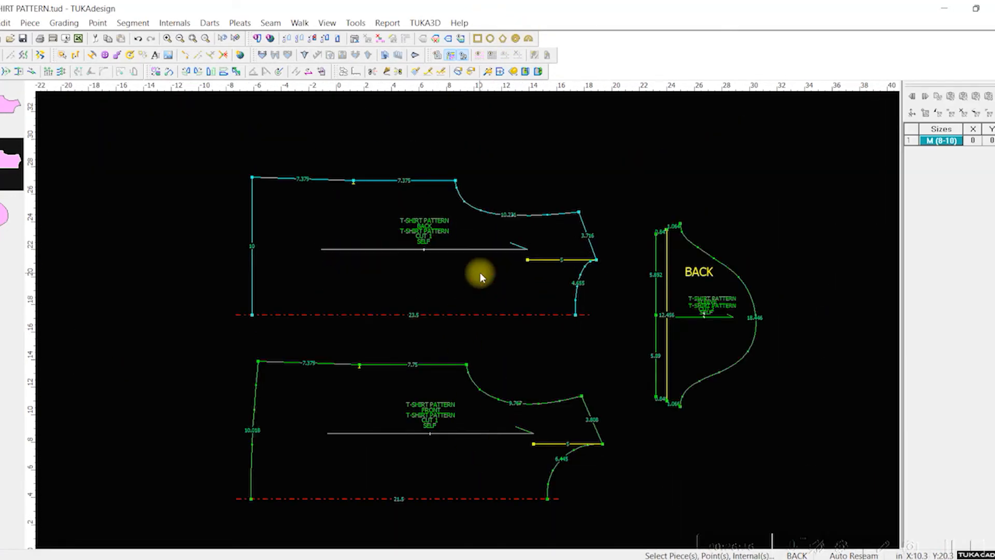
{"action": "key", "text": "ctrl+s"}
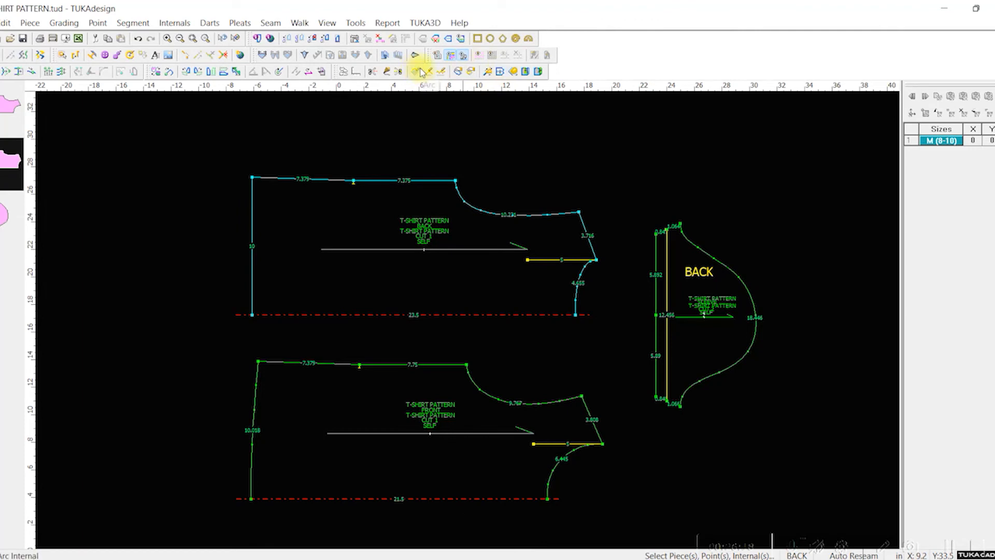
Step: Draft a chest line on the back from 1 in below the underarm to the center line, with an X offset of 0
{"action": "left_click", "coordinate": [386, 71]}
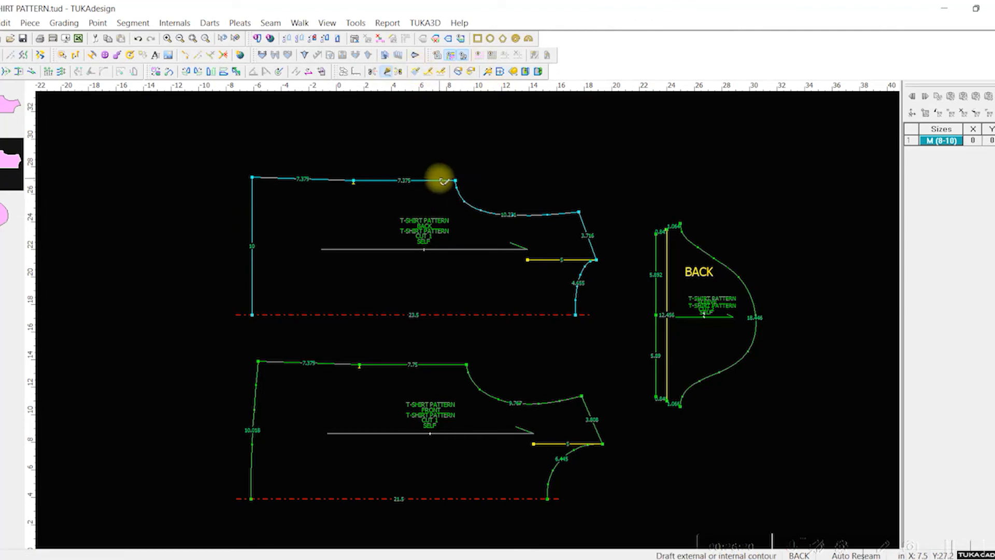
{"action": "left_click", "coordinate": [443, 181]}
{"action": "left_click", "coordinate": [644, 428]}
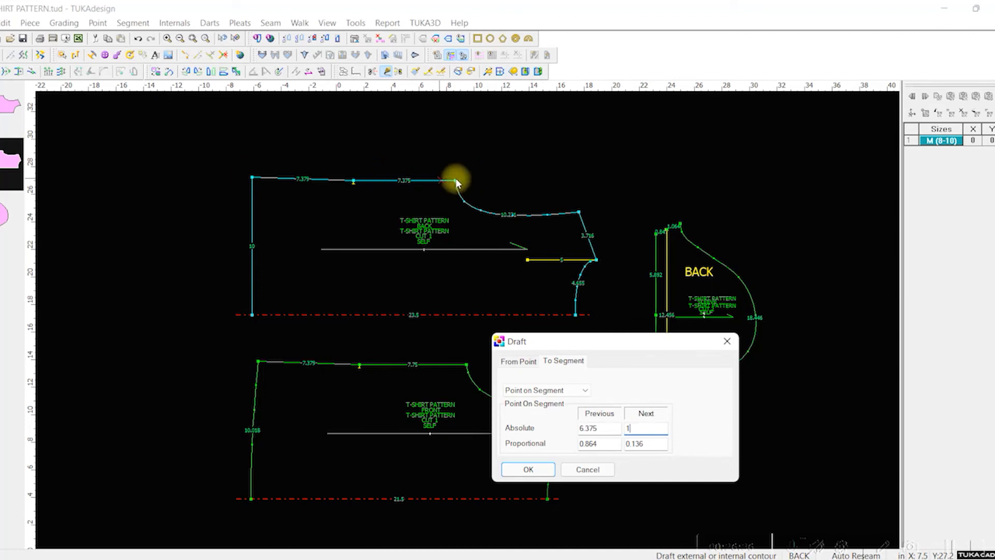
{"action": "left_click", "coordinate": [538, 471]}
{"action": "left_click", "coordinate": [498, 320]}
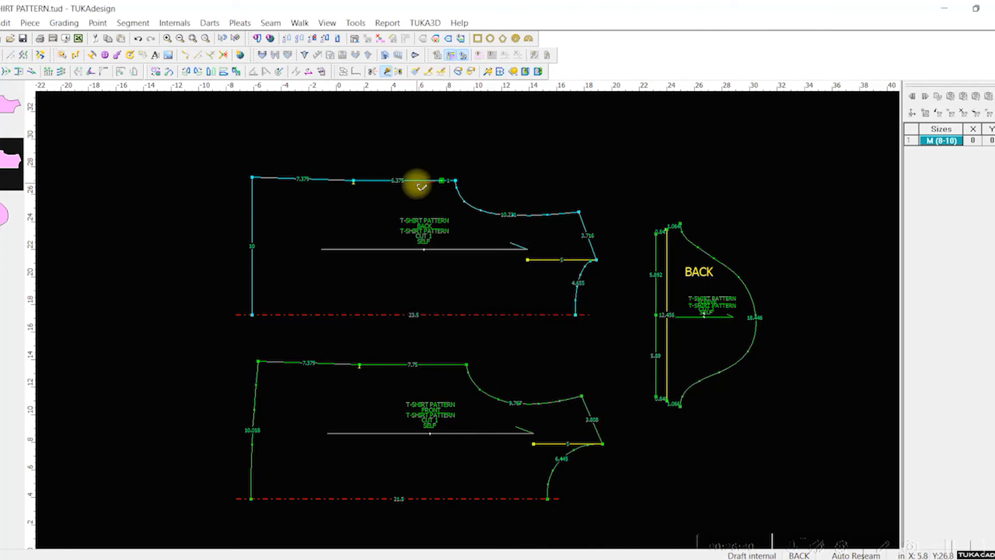
{"action": "left_click", "coordinate": [451, 315], "text": "alt"}
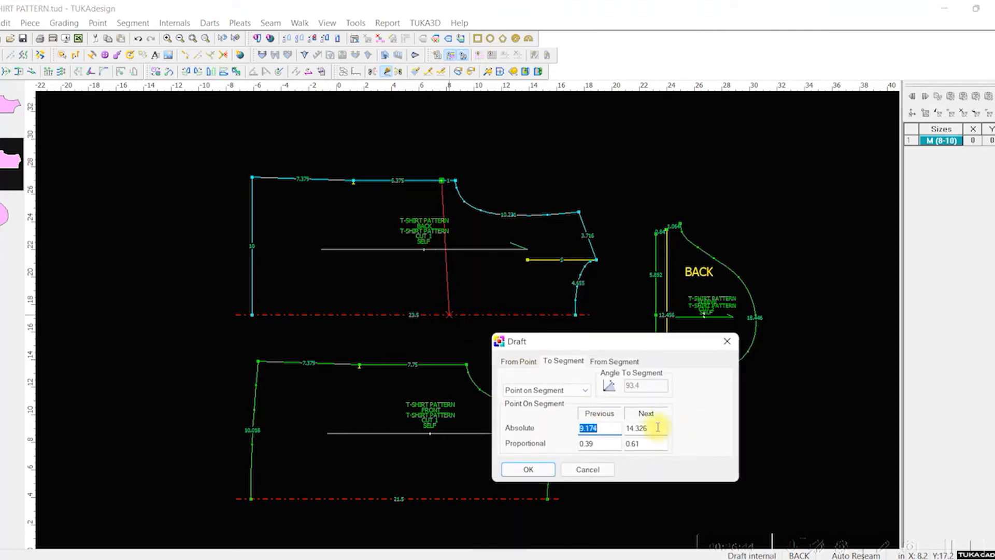
{"action": "left_click", "coordinate": [519, 362]}
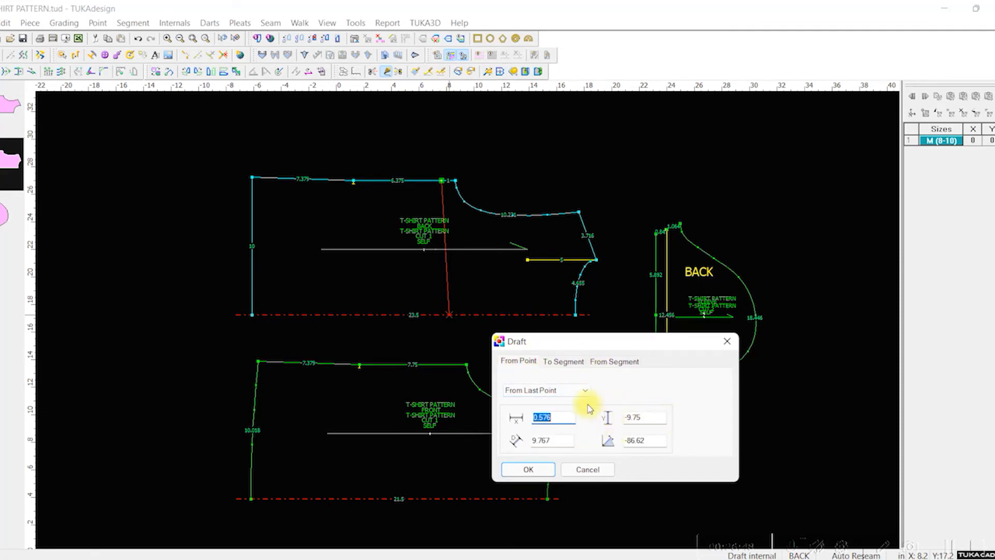
{"action": "type", "text": "0"}
{"action": "left_click", "coordinate": [535, 473]}
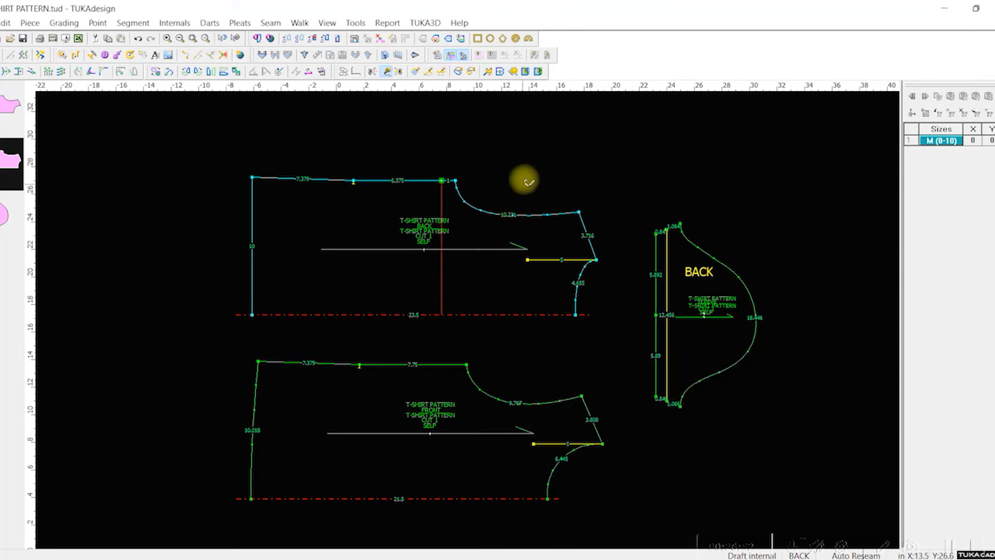
Step: Draft a chest line on the front from 1 in below the underarm to the center line, with an X offset of 0
{"action": "left_click", "coordinate": [451, 366], "text": "alt"}
{"action": "double_click", "coordinate": [656, 428]}
{"action": "type", "text": "1"}
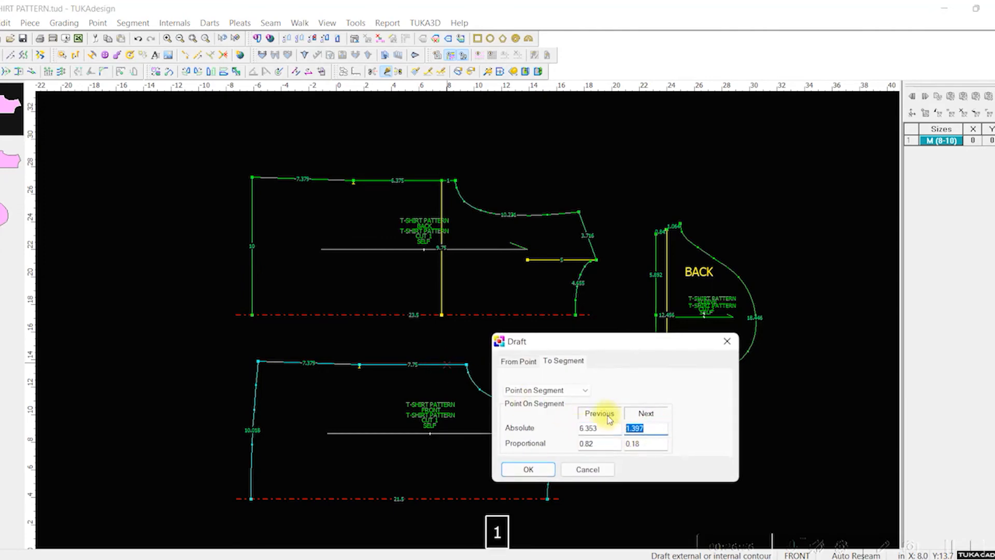
{"action": "left_click", "coordinate": [532, 469]}
{"action": "left_click", "coordinate": [482, 318]}
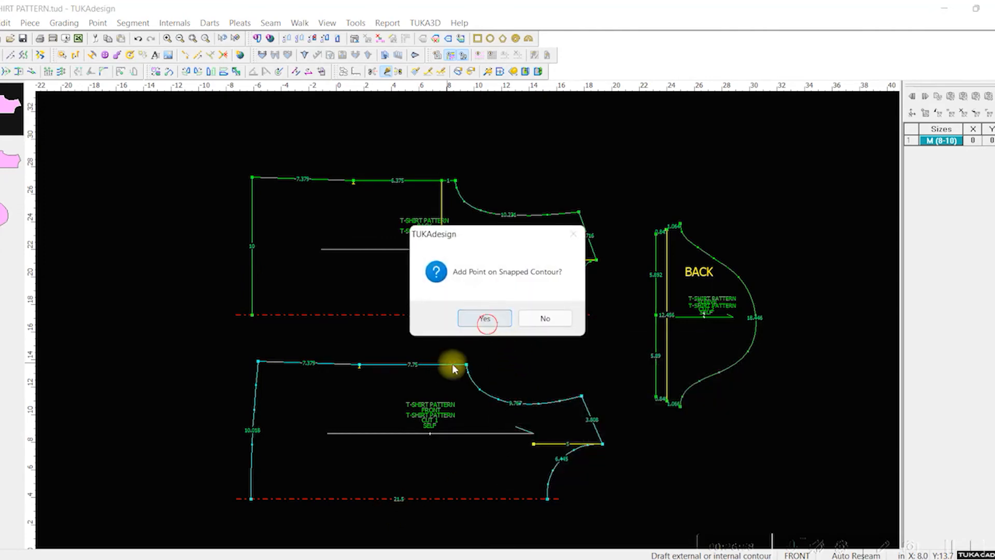
{"action": "left_click", "coordinate": [456, 499], "text": "alt"}
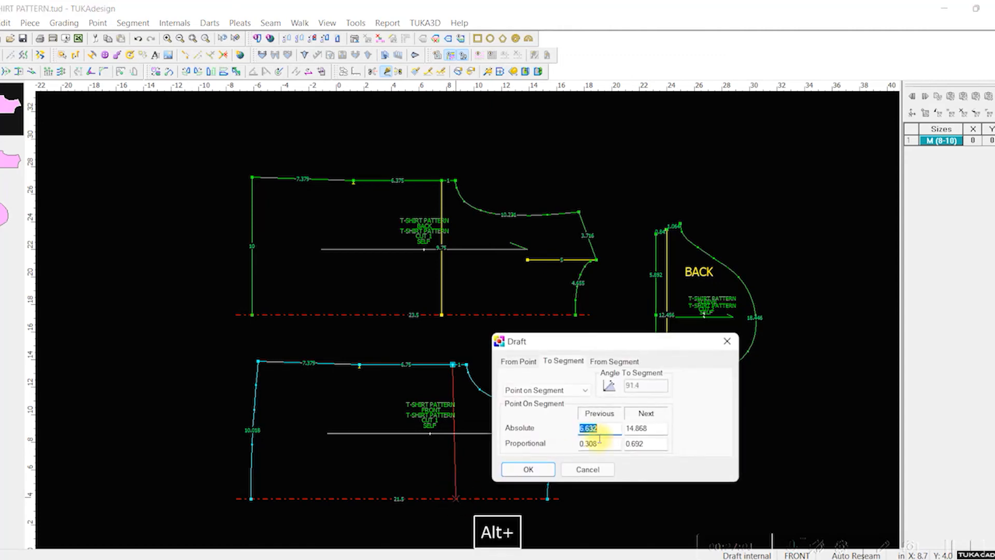
{"action": "left_click", "coordinate": [518, 361]}
{"action": "type", "text": "0"}
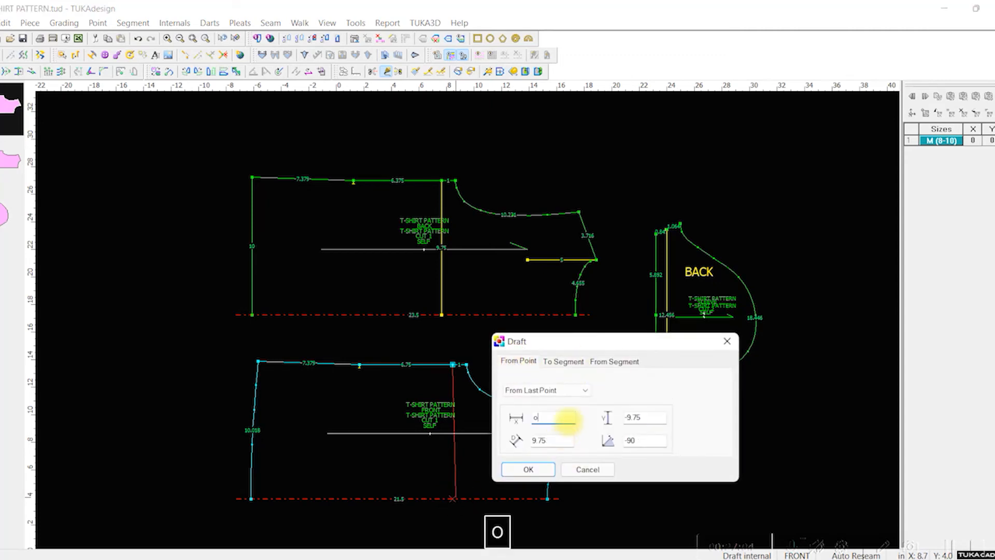
{"action": "left_click", "coordinate": [528, 469]}
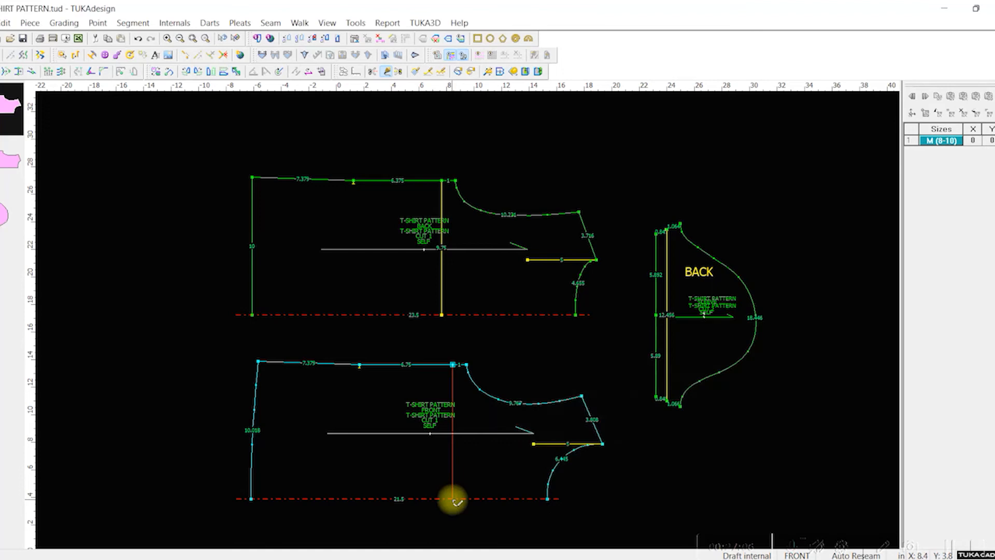
{"action": "right_click", "coordinate": [549, 402]}
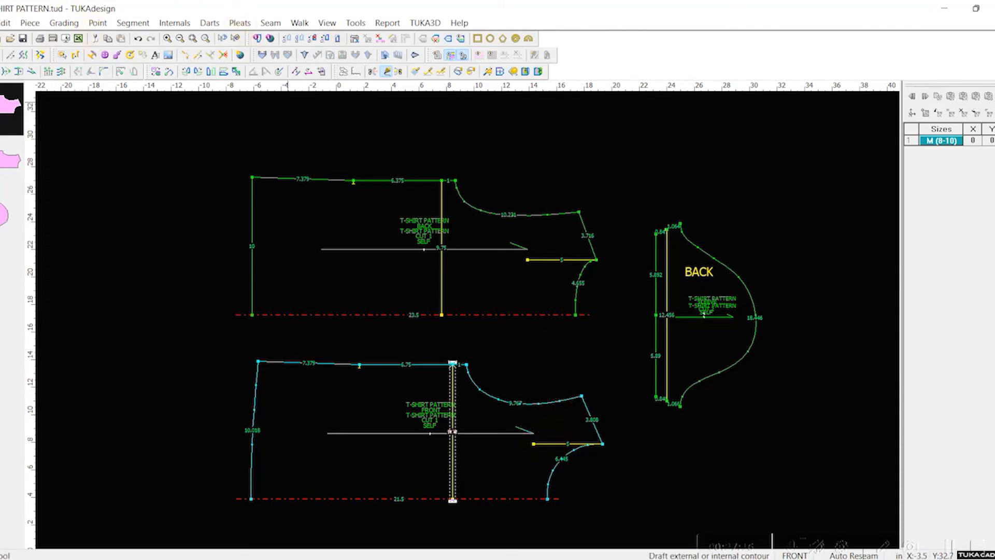
{"action": "key", "text": "Escape"}
Step: Name the back piece's chest line BUST/M/H
{"action": "double_click", "coordinate": [443, 234]}
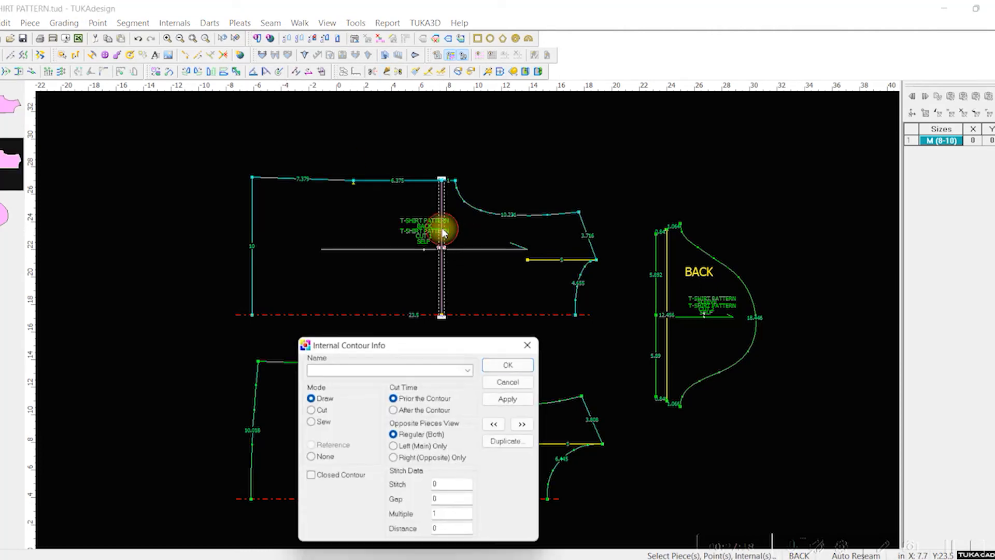
{"action": "left_click", "coordinate": [361, 365]}
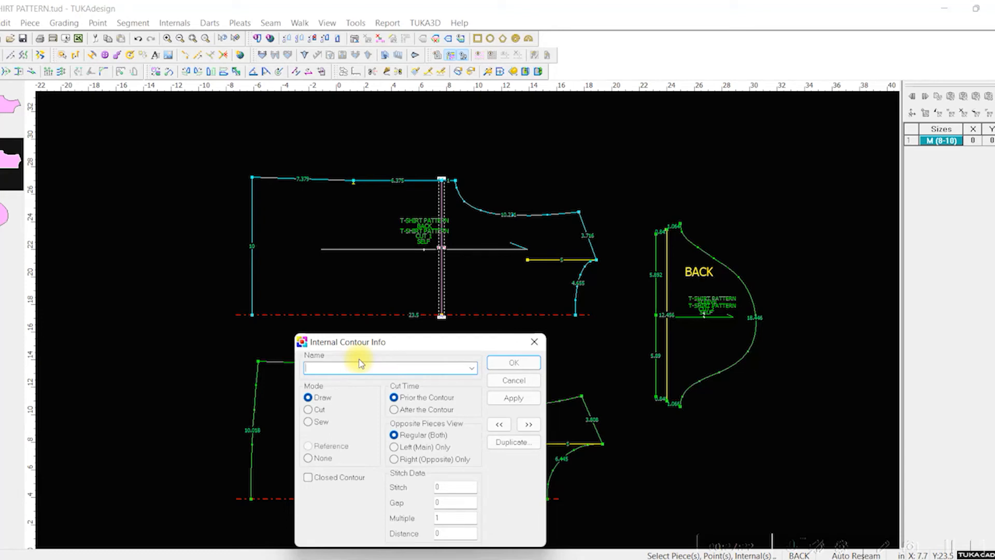
{"action": "type", "text": "BUST/M/"}
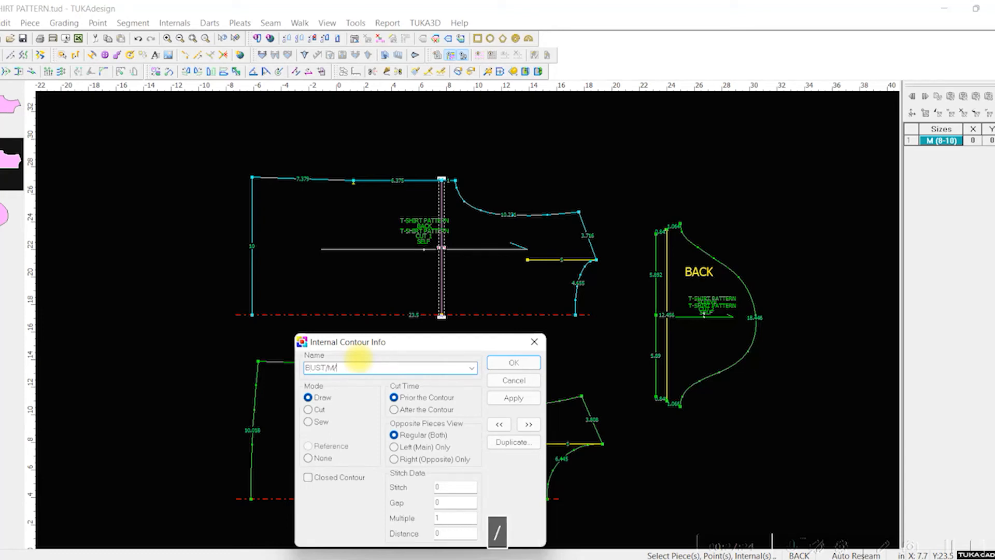
{"action": "type", "text": "H"}
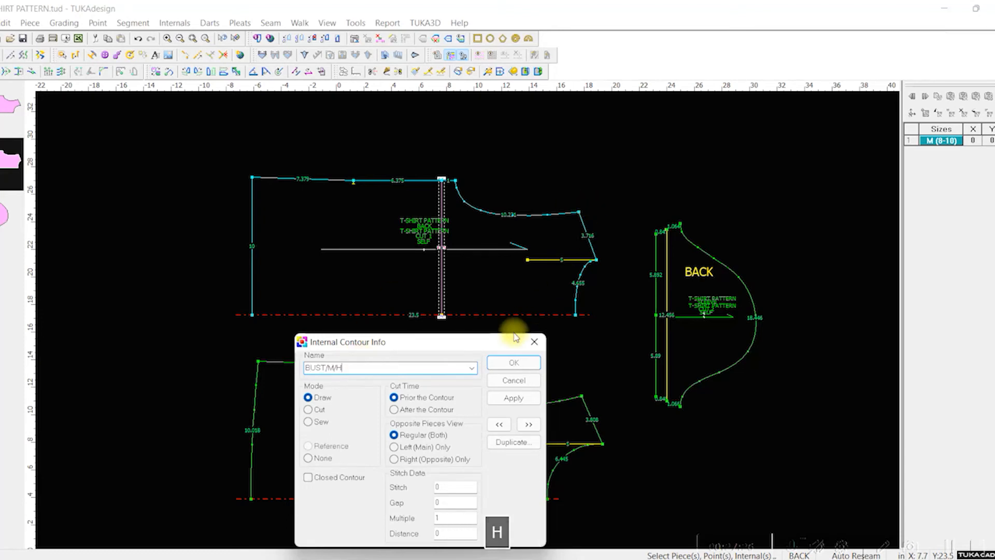
{"action": "left_click", "coordinate": [510, 362]}
Step: Give the front piece's chest line the existing name BUST/M/H and save the pattern file
{"action": "left_click", "coordinate": [450, 438]}
{"action": "double_click", "coordinate": [449, 437]}
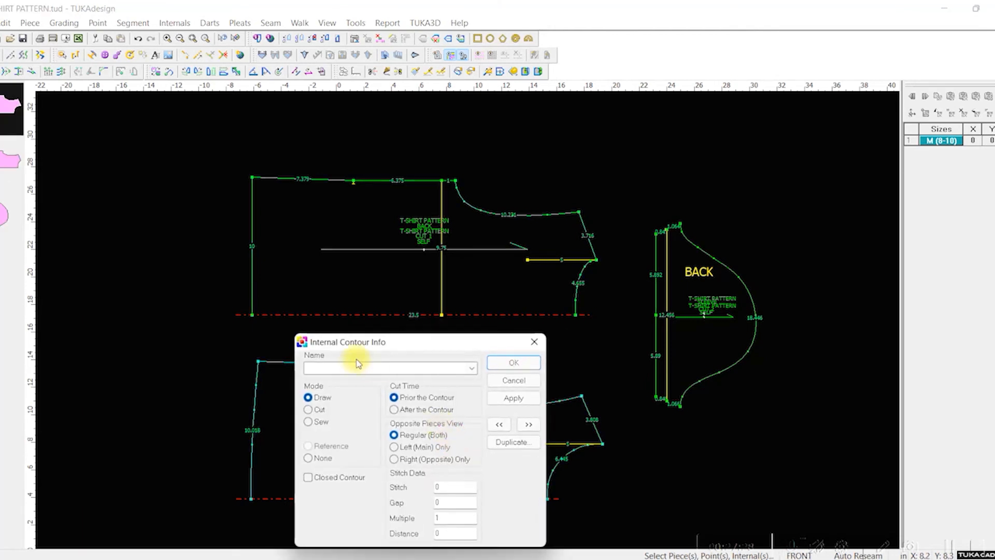
{"action": "left_click", "coordinate": [471, 368]}
{"action": "left_click", "coordinate": [328, 101]}
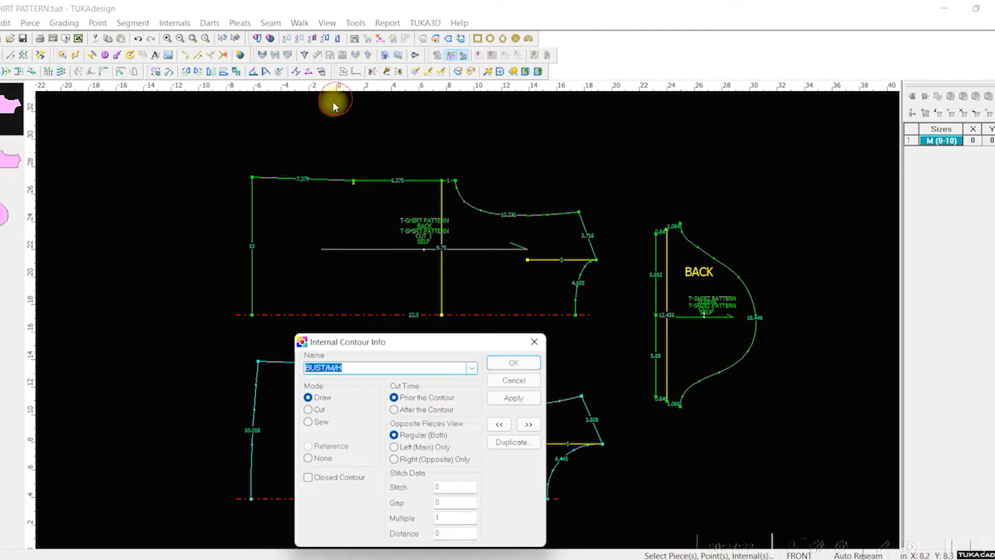
{"action": "left_click", "coordinate": [529, 364]}
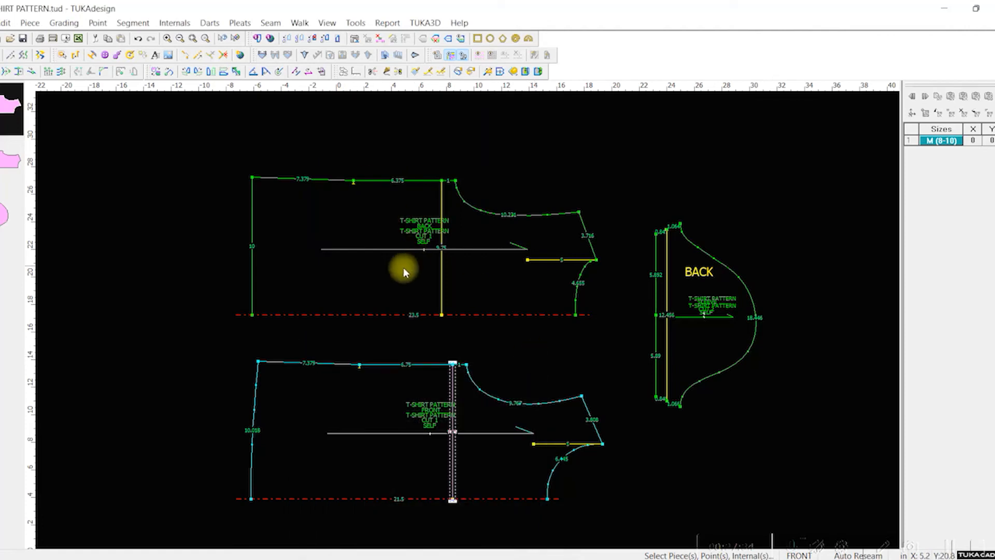
{"action": "left_click", "coordinate": [403, 267]}
{"action": "key", "text": "ctrl+s"}
Step: Open the measurement chart, compare it with the Medium bicep value in Excel's T-Shirt Graded Spec Page, and return to TUKAdesign
{"action": "left_click", "coordinate": [388, 22]}
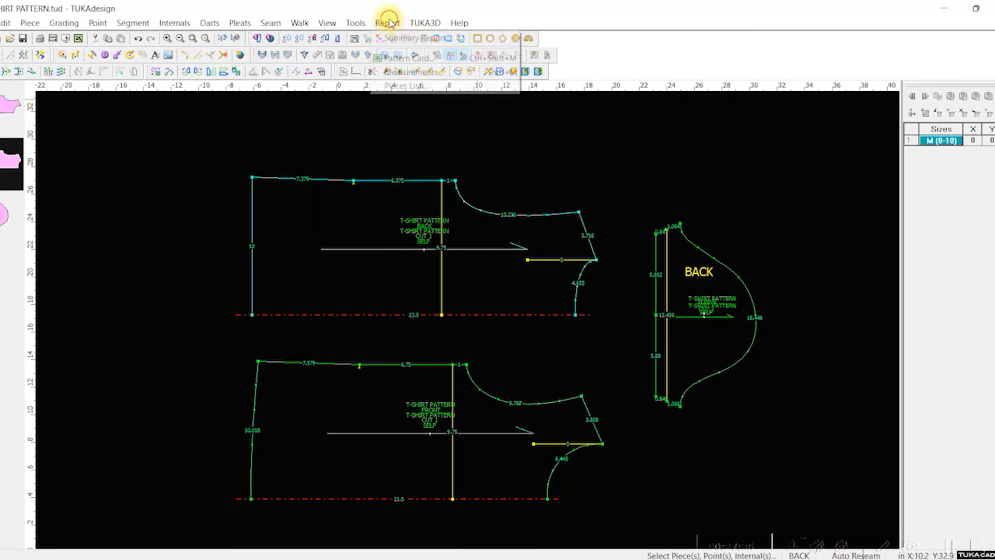
{"action": "left_click", "coordinate": [414, 72]}
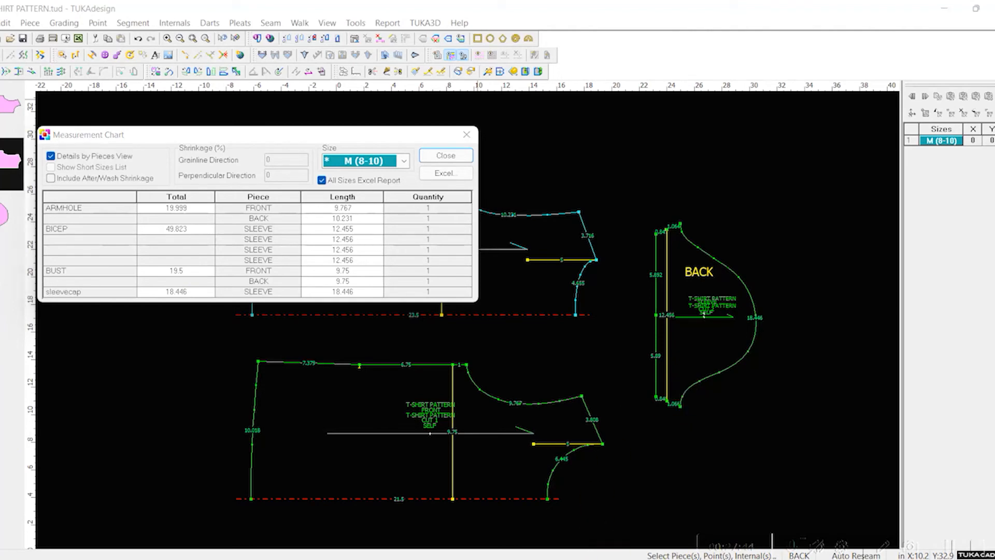
{"action": "left_click", "coordinate": [564, 559]}
{"action": "scroll", "coordinate": [514, 363], "scroll_direction": "down", "scroll_amount": 1}
{"action": "scroll", "coordinate": [514, 363], "scroll_direction": "down", "scroll_amount": 5}
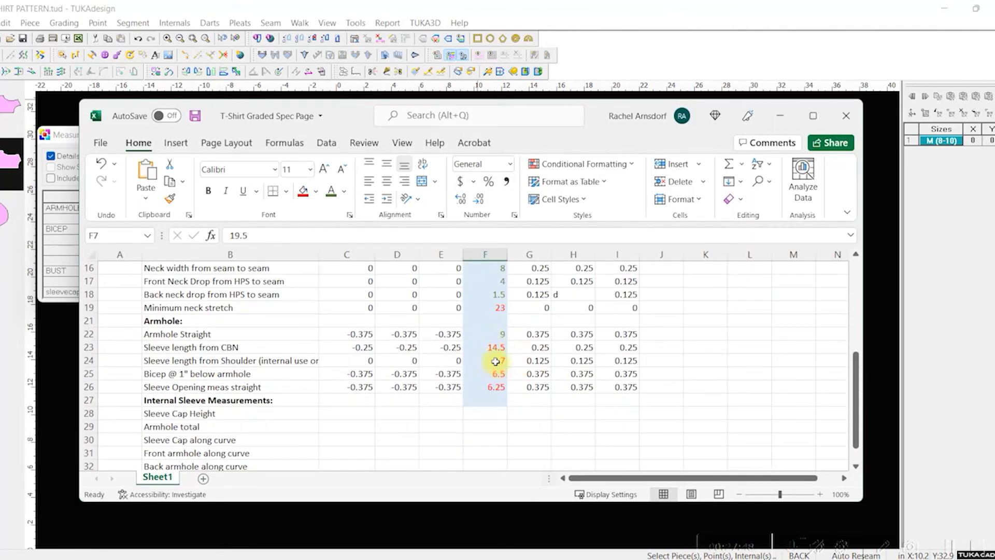
{"action": "left_click", "coordinate": [502, 375]}
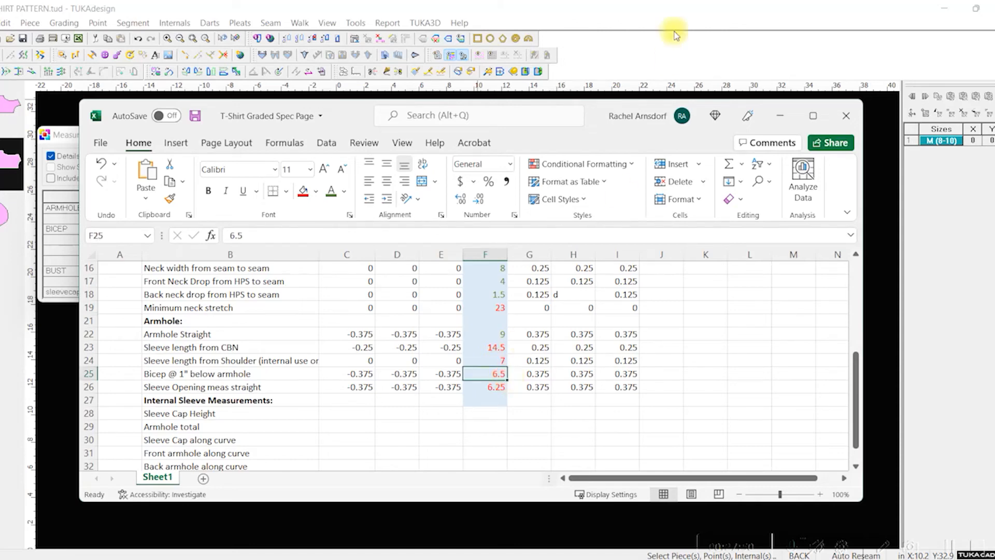
{"action": "left_click", "coordinate": [616, 28]}
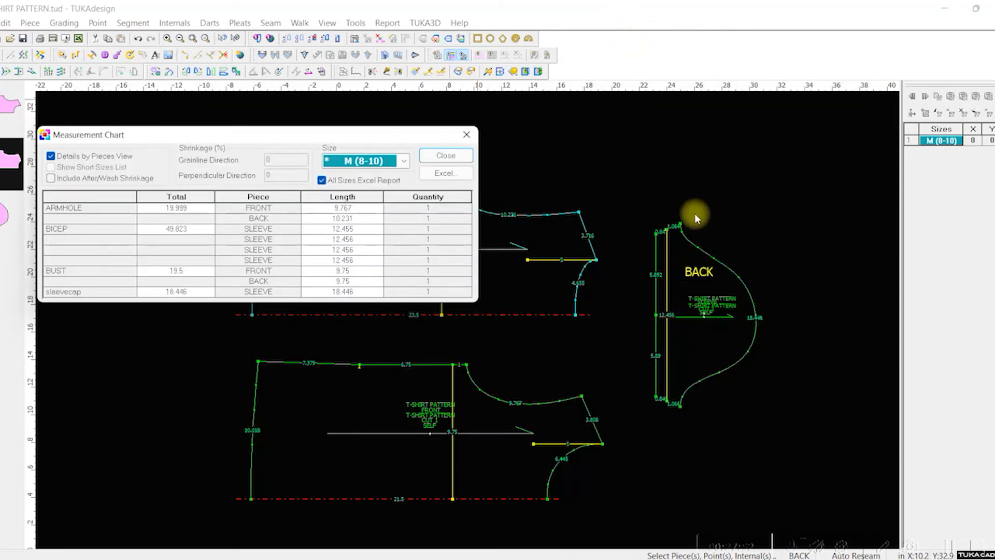
{"action": "left_click", "coordinate": [456, 155]}
Step: Move the points and internals at the sleeve's back underarm end outward by 0.25 in along Y
{"action": "scroll", "coordinate": [465, 325], "scroll_direction": "down", "scroll_amount": 2}
{"action": "scroll", "coordinate": [461, 316], "scroll_direction": "up", "scroll_amount": 6}
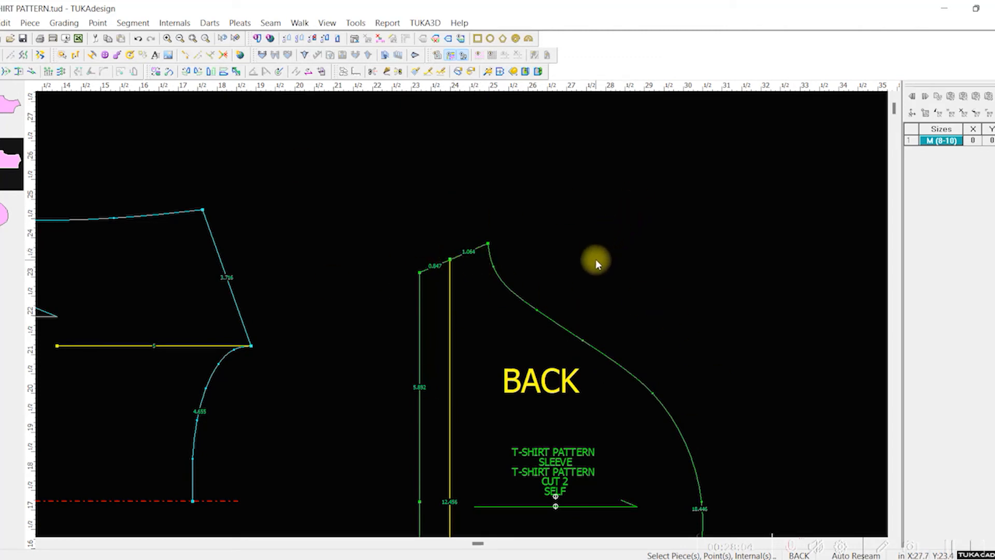
{"action": "key", "text": "v"}
{"action": "left_click", "coordinate": [370, 186]}
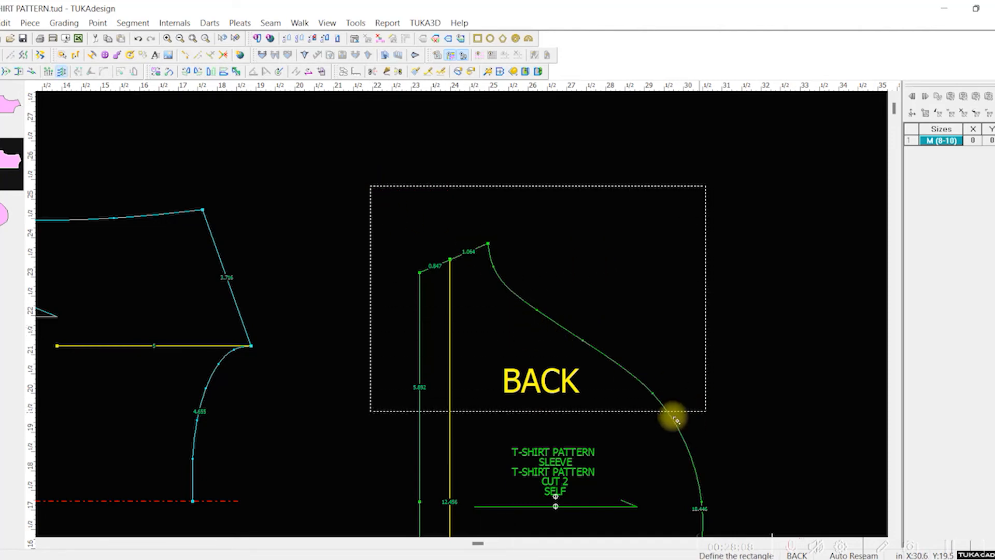
{"action": "left_click", "coordinate": [521, 411]}
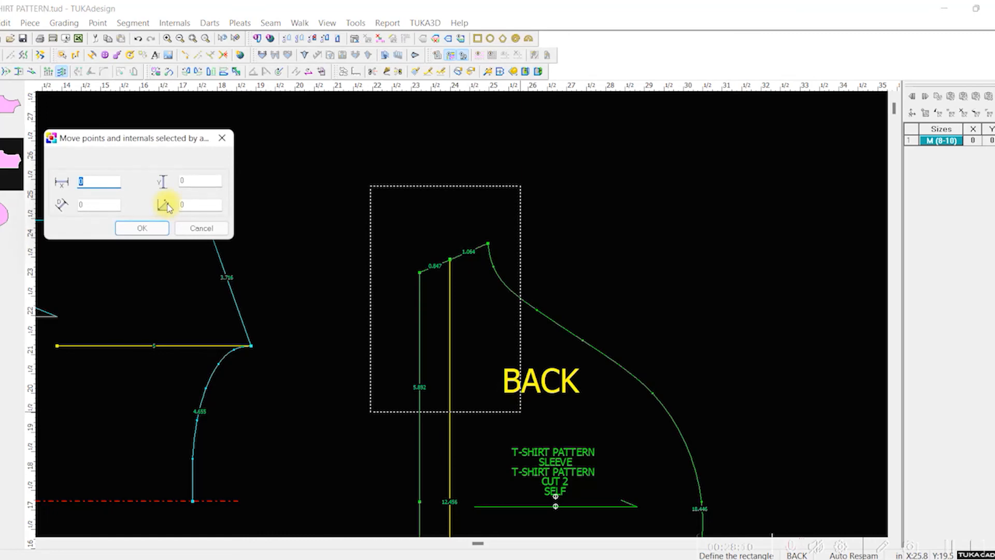
{"action": "key", "text": "Tab"}
{"action": "type", "text": "25"}
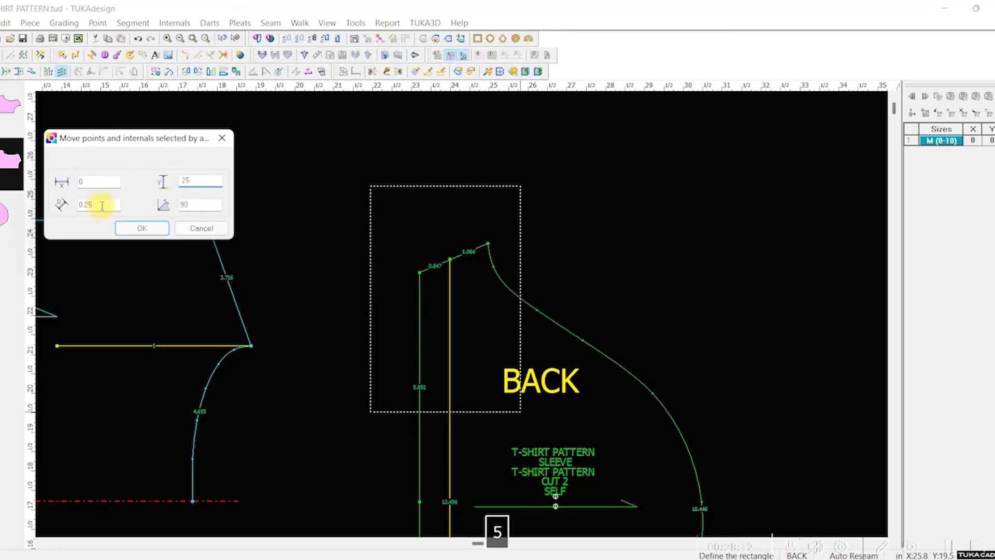
{"action": "left_click", "coordinate": [150, 228]}
Step: Move the points and internals at the sleeve's front underarm end by -0.25 in along Y
{"action": "scroll", "coordinate": [803, 385], "scroll_direction": "up", "scroll_amount": 1}
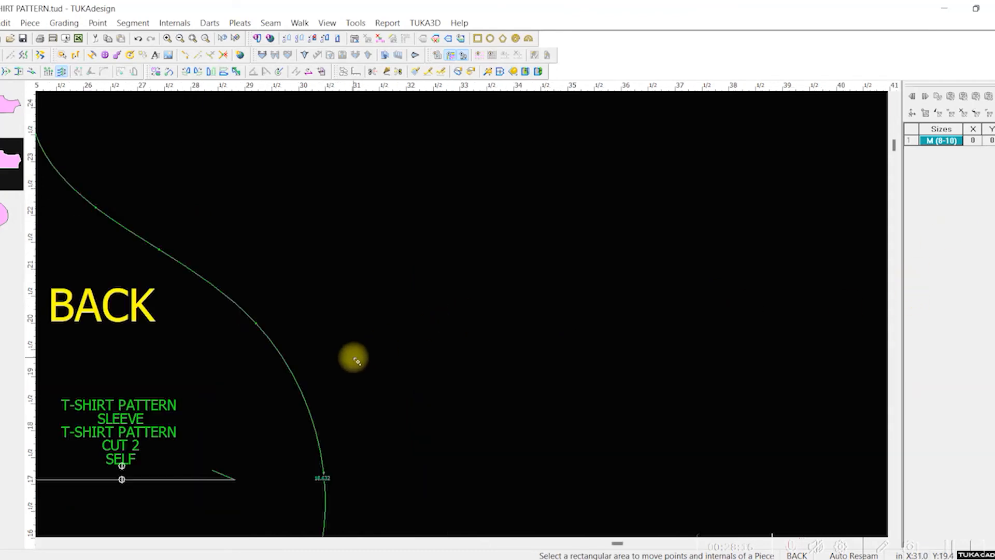
{"action": "scroll", "coordinate": [357, 360], "scroll_direction": "down", "scroll_amount": 2}
{"action": "scroll", "coordinate": [435, 382], "scroll_direction": "up", "scroll_amount": 1}
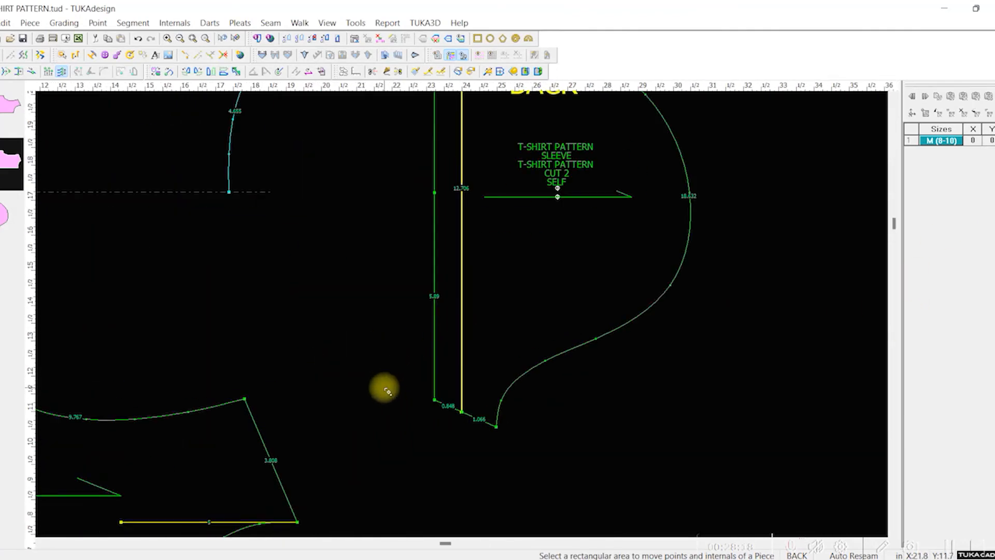
{"action": "left_click_drag", "start_coordinate": [384, 383], "coordinate": [531, 472]}
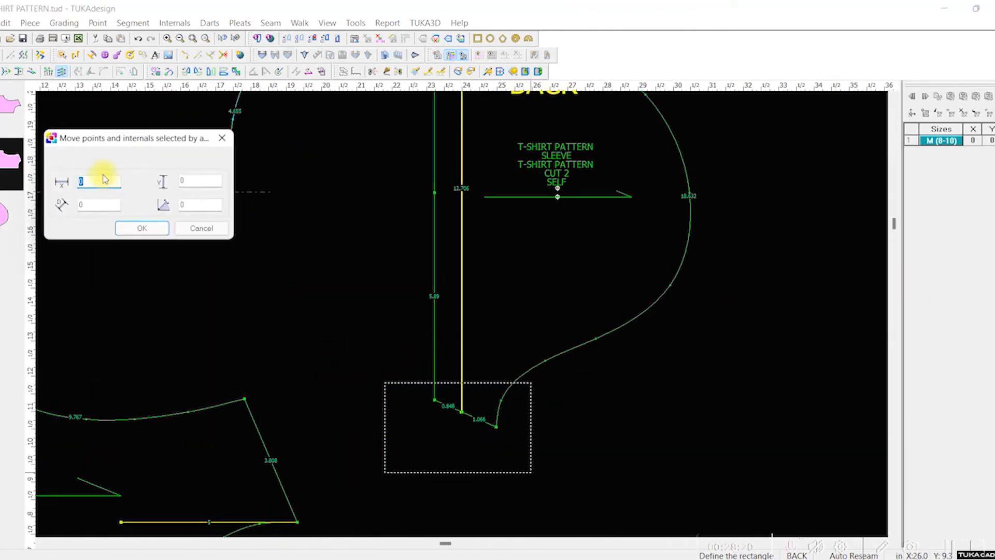
{"action": "key", "text": "Tab"}
{"action": "type", "text": "-.25"}
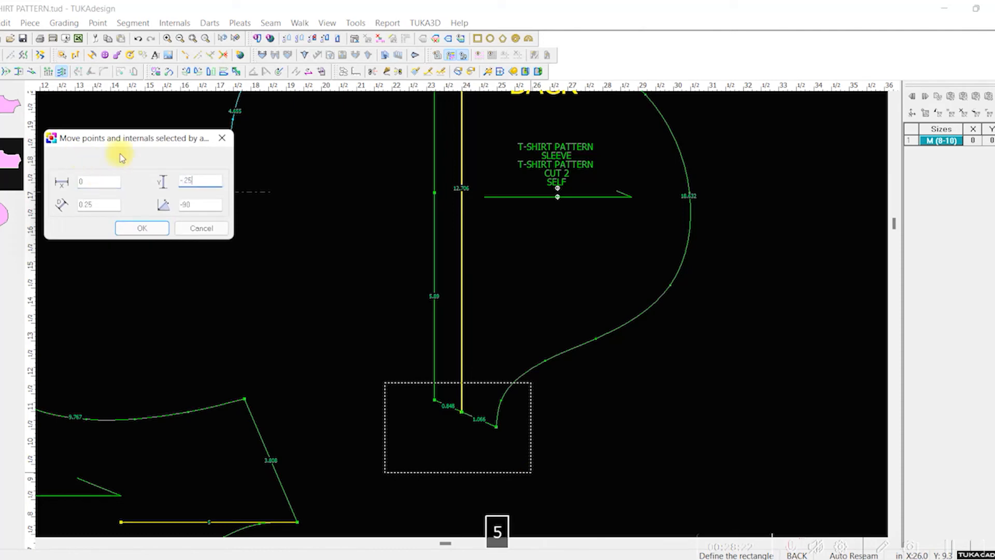
{"action": "left_click", "coordinate": [148, 229]}
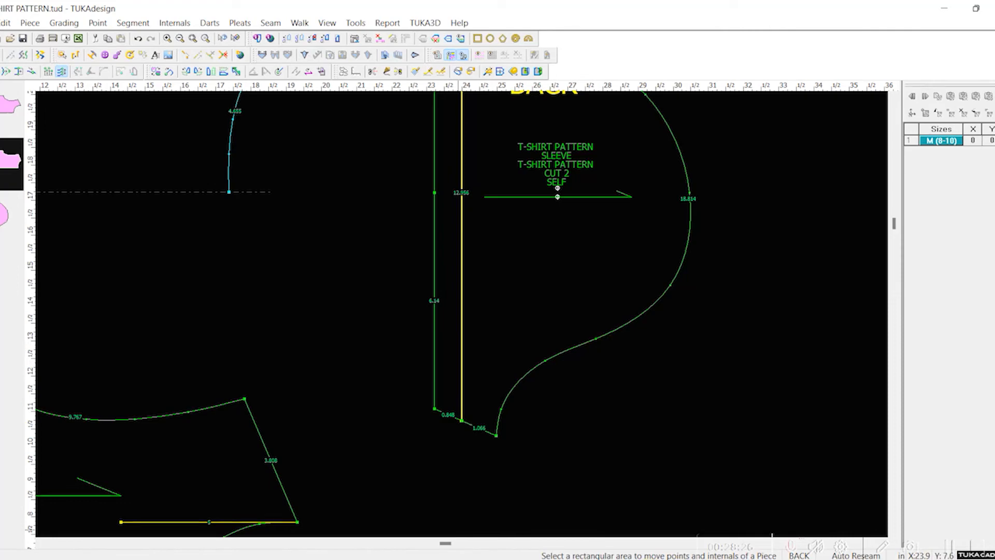
{"action": "scroll", "coordinate": [461, 313], "scroll_direction": "up", "scroll_amount": 3}
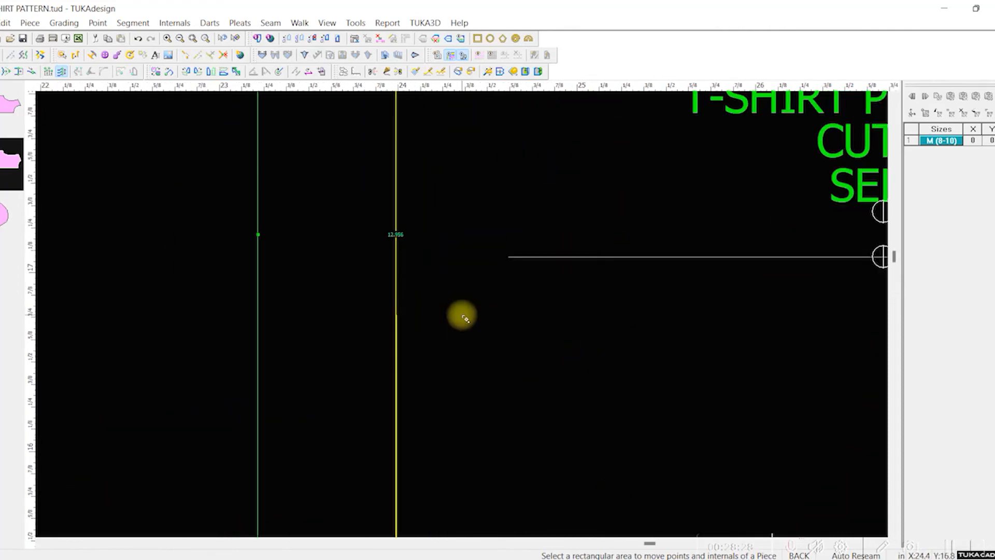
{"action": "scroll", "coordinate": [473, 327], "scroll_direction": "down", "scroll_amount": 4}
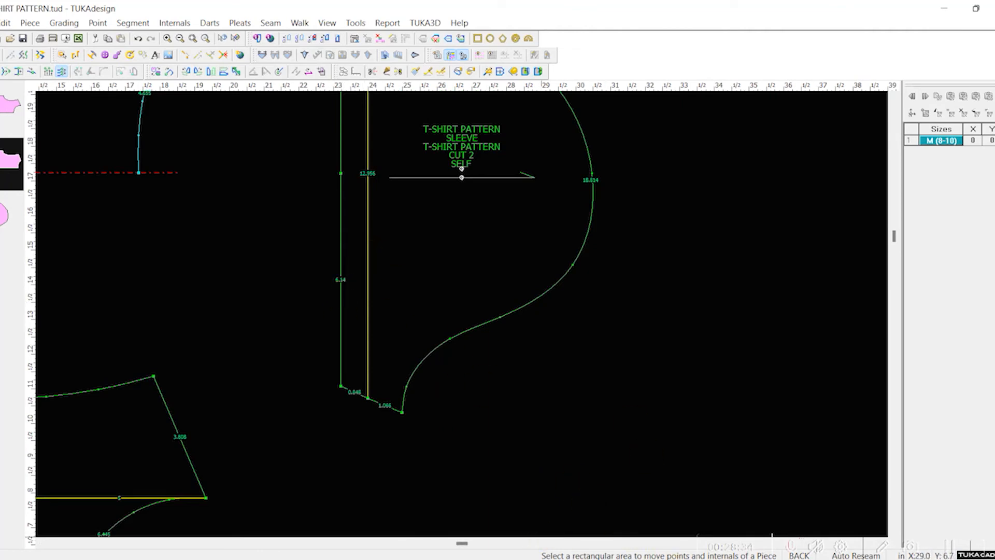
Step: Switch to the T-Shirt Graded Spec Page in Excel and set the Medium sleeve opening to 6.125
{"action": "left_click", "coordinate": [573, 558]}
{"action": "left_click", "coordinate": [486, 388]}
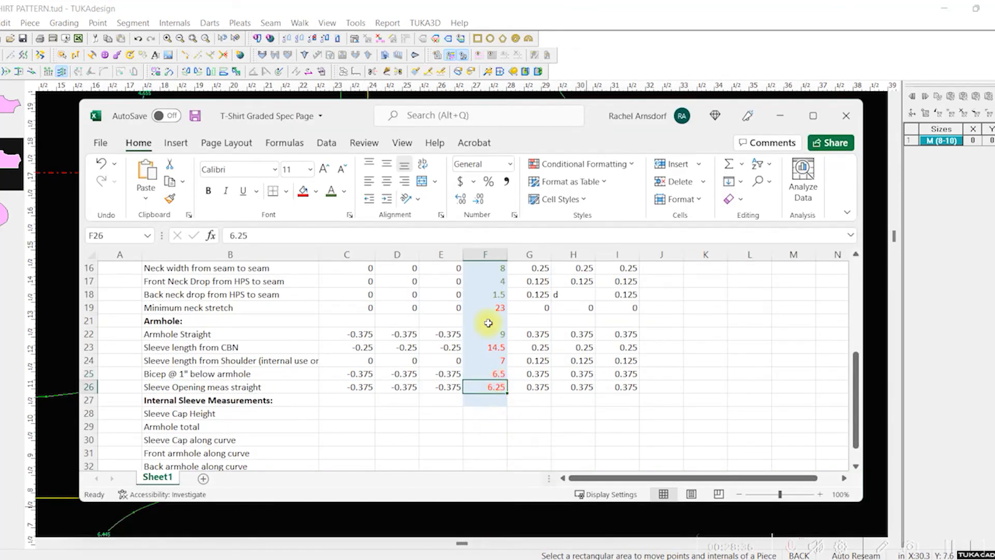
{"action": "type", "text": "6.125"}
{"action": "key", "text": "Return"}
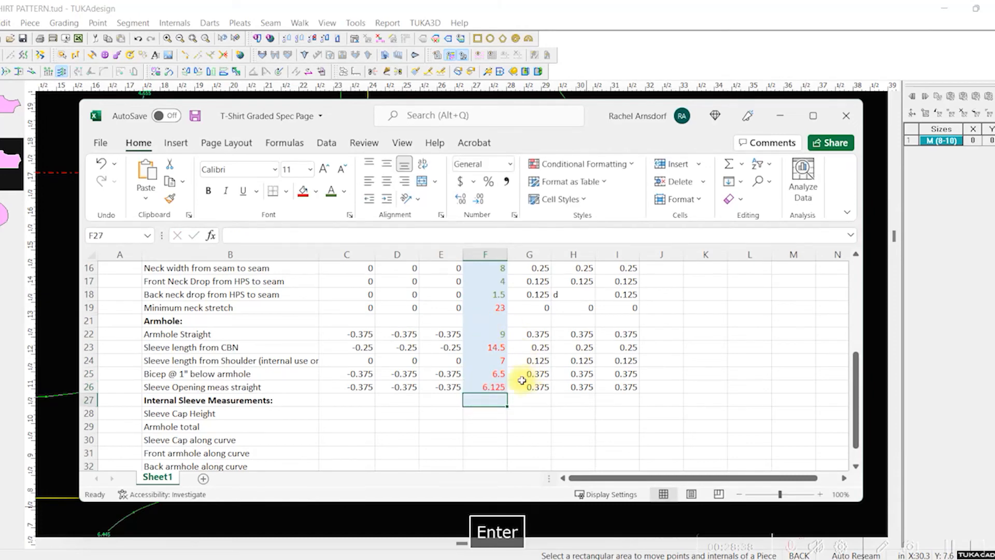
Step: Change the font color of the Medium bicep and sleeve opening values to green, save the workbook, and switch back to TUKAdesign
{"action": "mouse_move", "coordinate": [492, 373]}
{"action": "left_mouse_down"}
{"action": "mouse_move", "coordinate": [493, 400]}
{"action": "mouse_move", "coordinate": [493, 388]}
{"action": "left_mouse_up"}
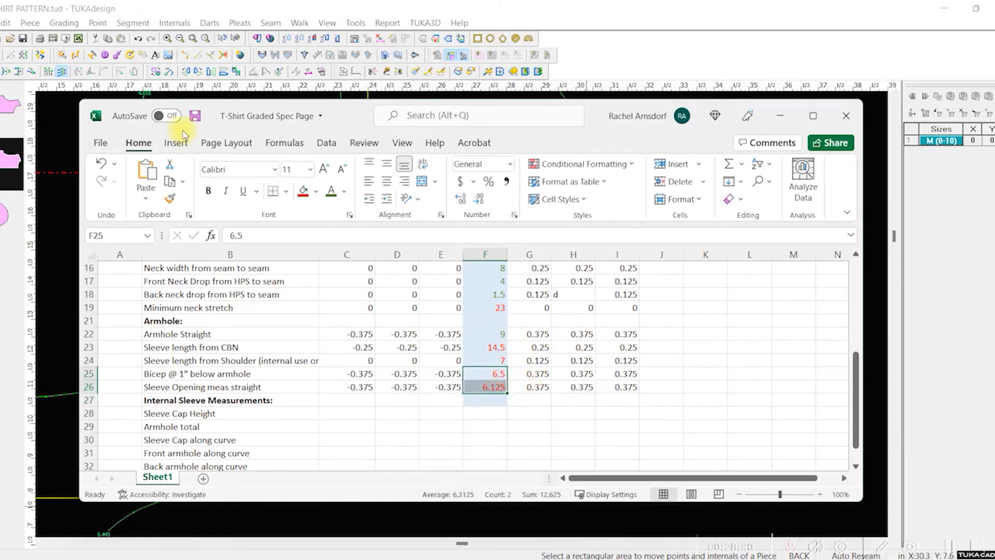
{"action": "left_click", "coordinate": [331, 191]}
{"action": "left_click", "coordinate": [592, 361]}
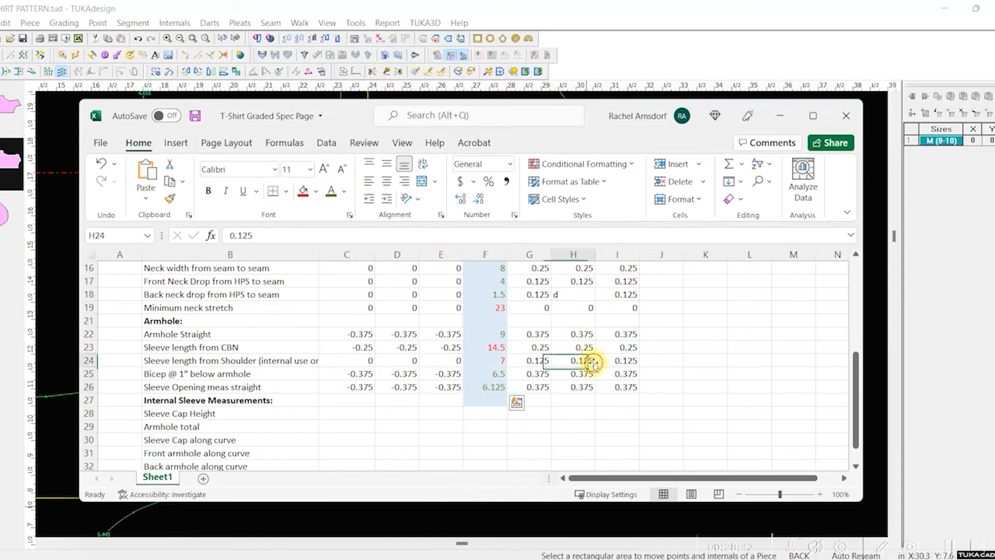
{"action": "key", "text": "ctrl+s"}
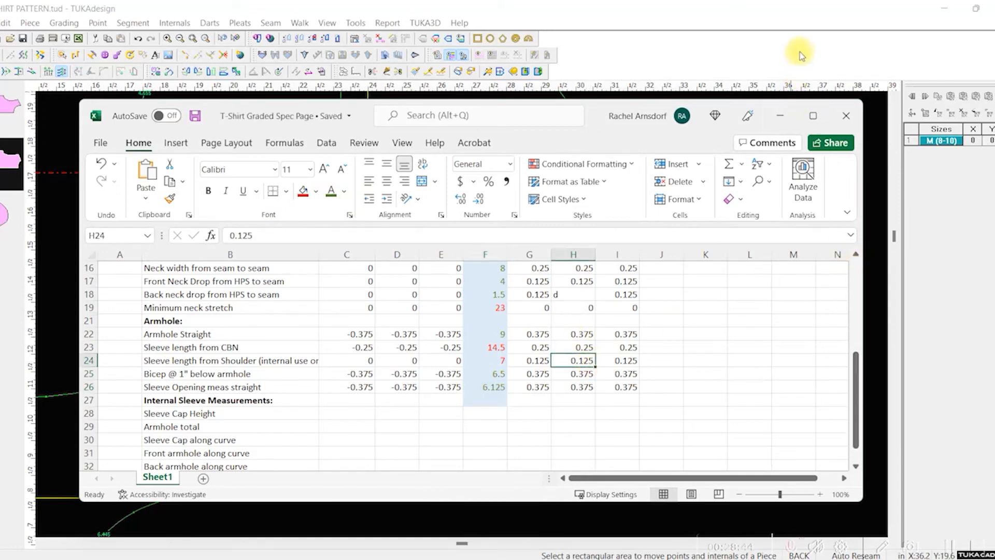
{"action": "left_click", "coordinate": [775, 15]}
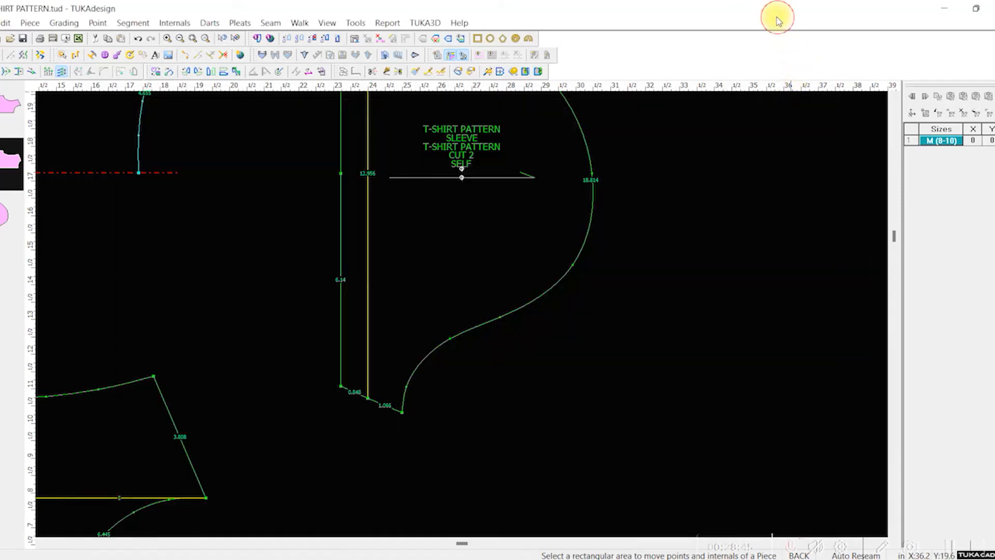
Step: Measure the sleeve's length straight from the top of the cap to the hem, and switch to the T-Shirt Graded Spec Page in Excel
{"action": "left_click", "coordinate": [356, 71]}
{"action": "left_click", "coordinate": [593, 176]}
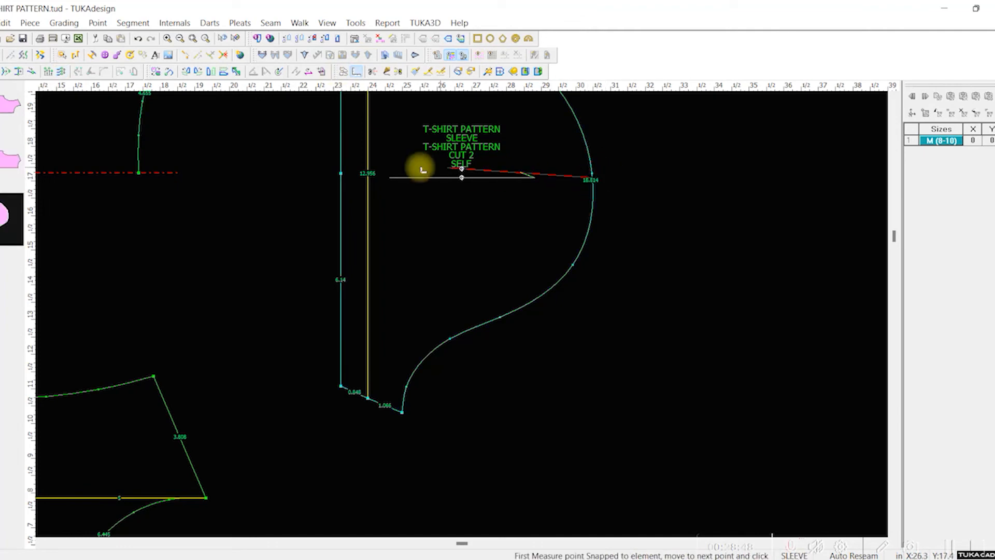
{"action": "left_click", "coordinate": [340, 178]}
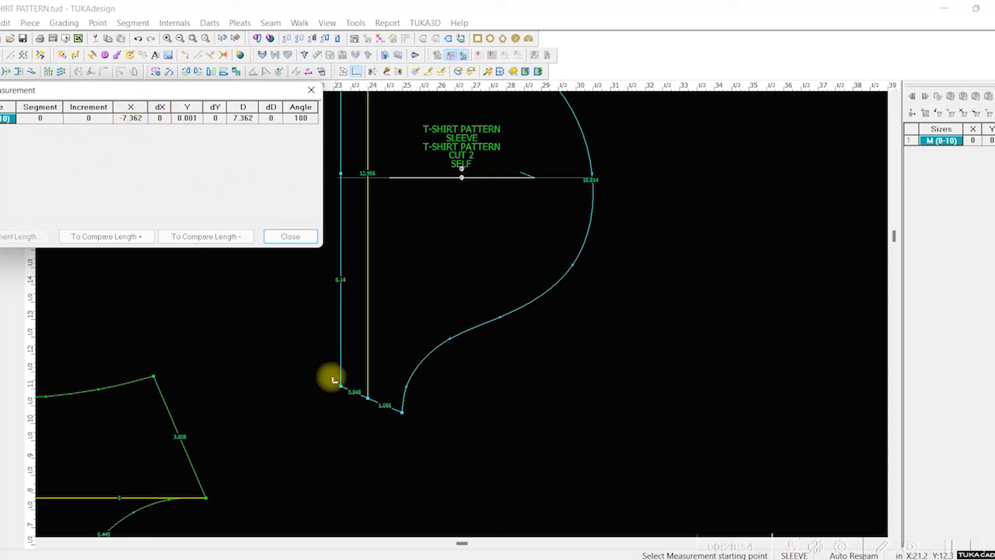
{"action": "left_click", "coordinate": [617, 559]}
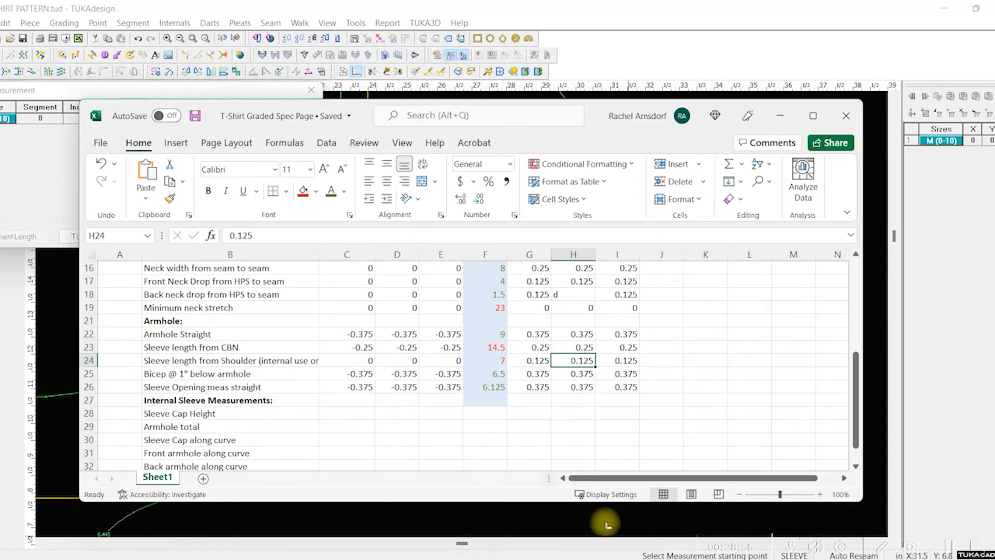
{"action": "left_click", "coordinate": [487, 361]}
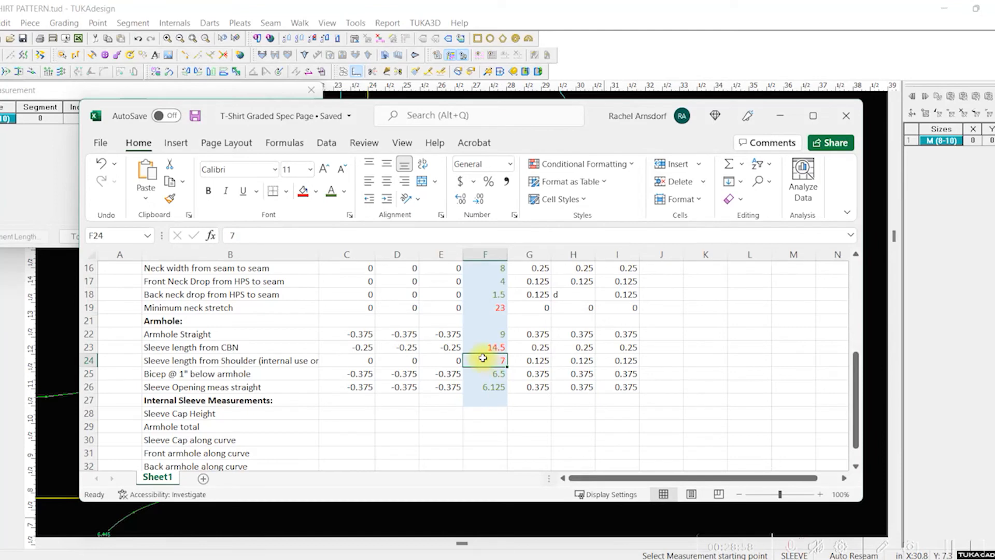
{"action": "type", "text": "7.375"}
{"action": "key", "text": "Return"}
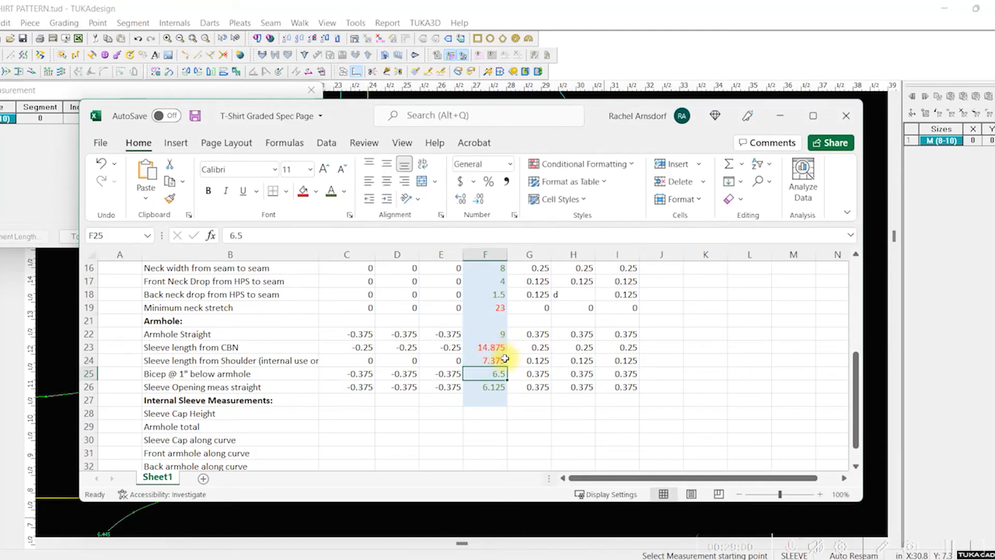
{"action": "left_click", "coordinate": [498, 362]}
{"action": "key", "text": "ctrl+z"}
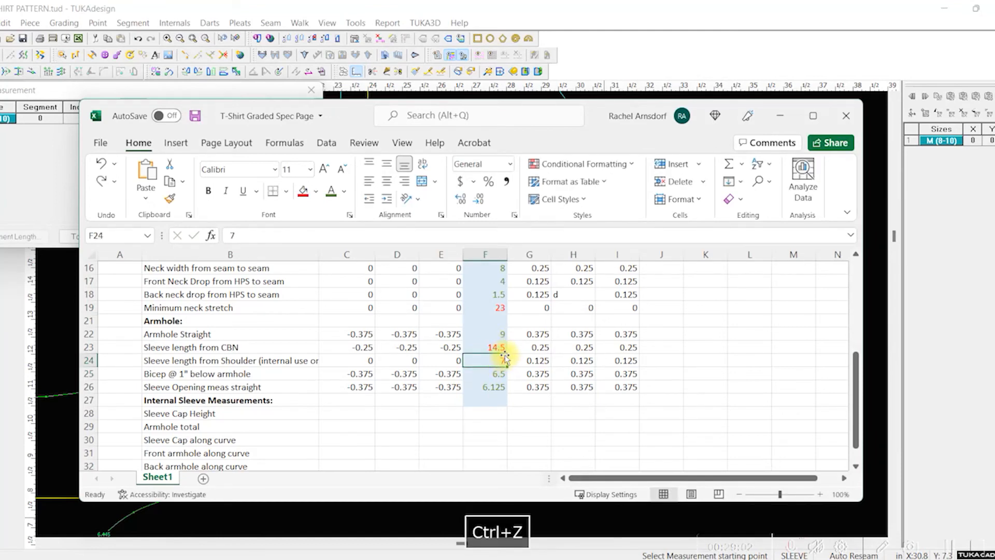
Step: Set the Medium value of the sleeve length from shoulder to 7.375
{"action": "left_click", "coordinate": [491, 344]}
{"action": "left_click", "coordinate": [492, 357]}
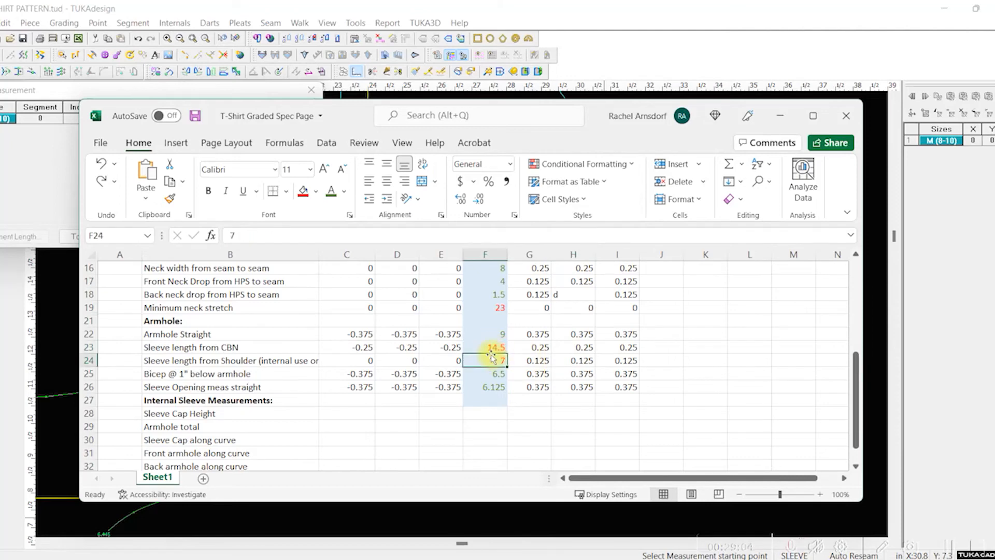
{"action": "type", "text": "7.375"}
{"action": "key", "text": "Return"}
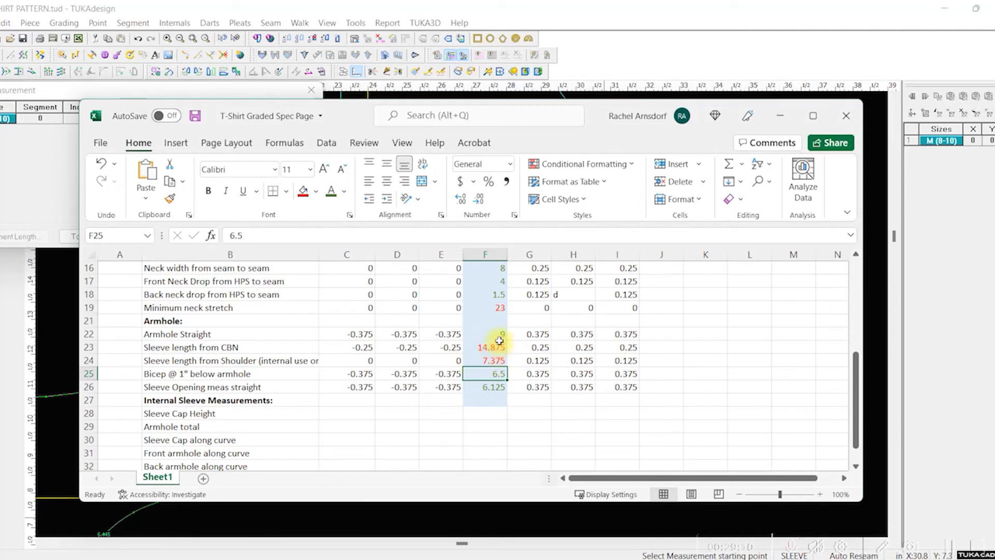
Step: Change the font color of the Medium sleeve lengths from CBN and from shoulder to green, and save the workbook
{"action": "left_click_drag", "start_coordinate": [499, 340], "coordinate": [501, 361]}
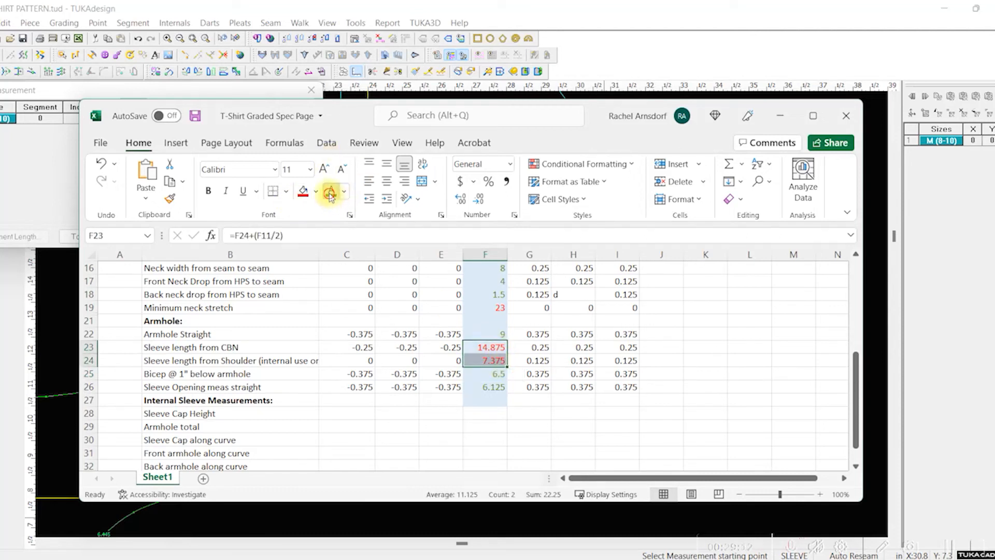
{"action": "left_click", "coordinate": [605, 335]}
{"action": "left_click", "coordinate": [709, 399]}
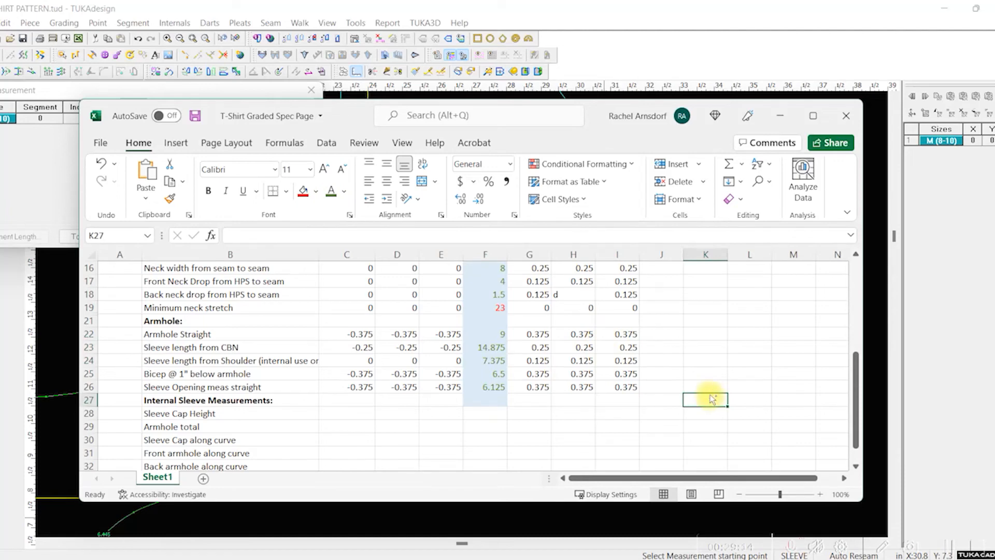
{"action": "key", "text": "ctrl+s"}
Step: Review the spec page from the body measurements down to the internal sleeve measurements
{"action": "left_click_drag", "start_coordinate": [573, 413], "coordinate": [528, 413]}
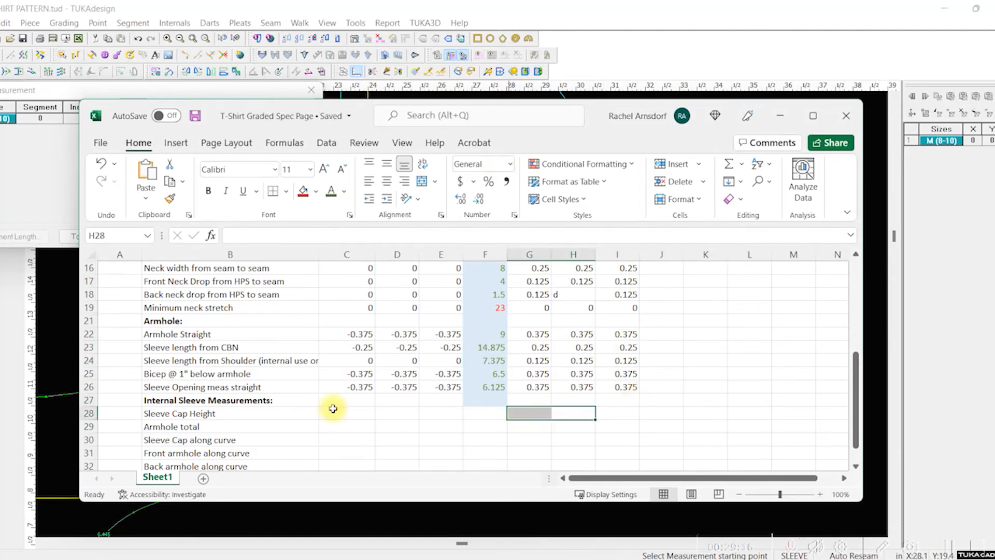
{"action": "scroll", "coordinate": [215, 412], "scroll_direction": "down", "scroll_amount": 1}
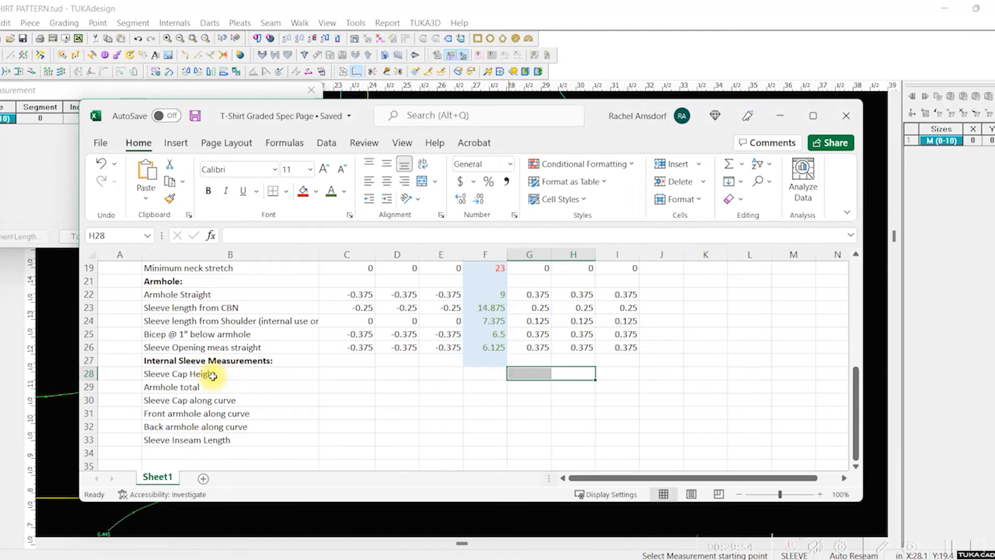
{"action": "scroll", "coordinate": [575, 409], "scroll_direction": "up", "scroll_amount": 3}
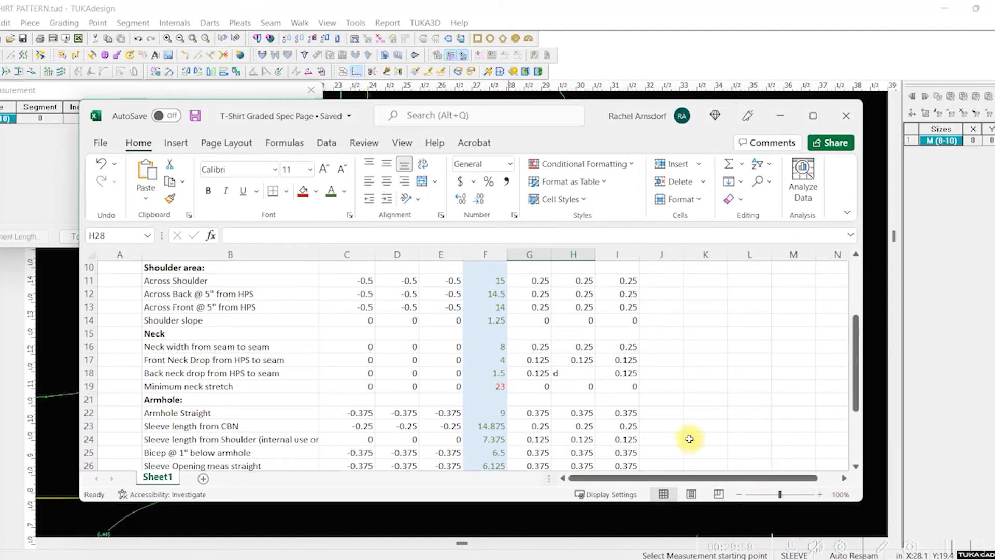
{"action": "scroll", "coordinate": [651, 437], "scroll_direction": "up", "scroll_amount": 2}
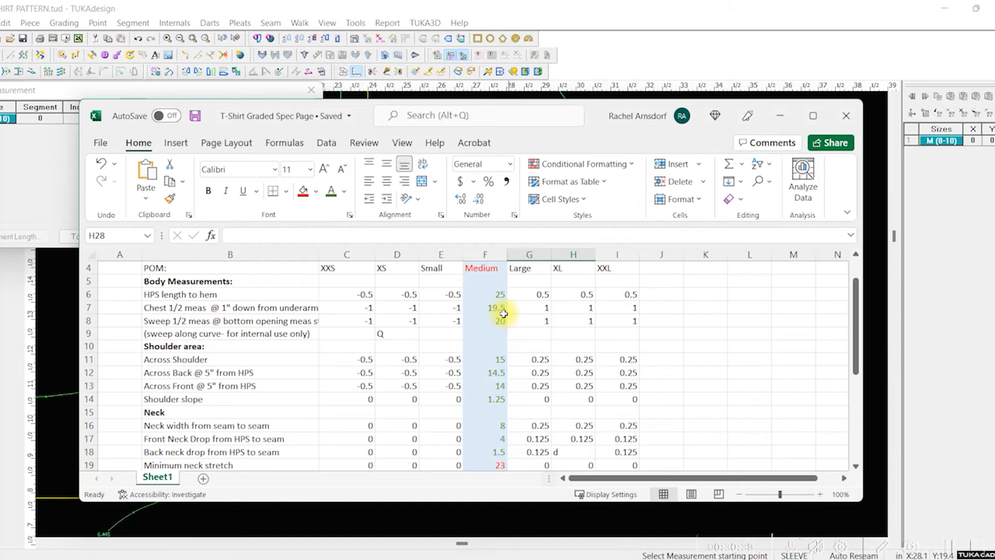
{"action": "scroll", "coordinate": [503, 313], "scroll_direction": "down", "scroll_amount": 5}
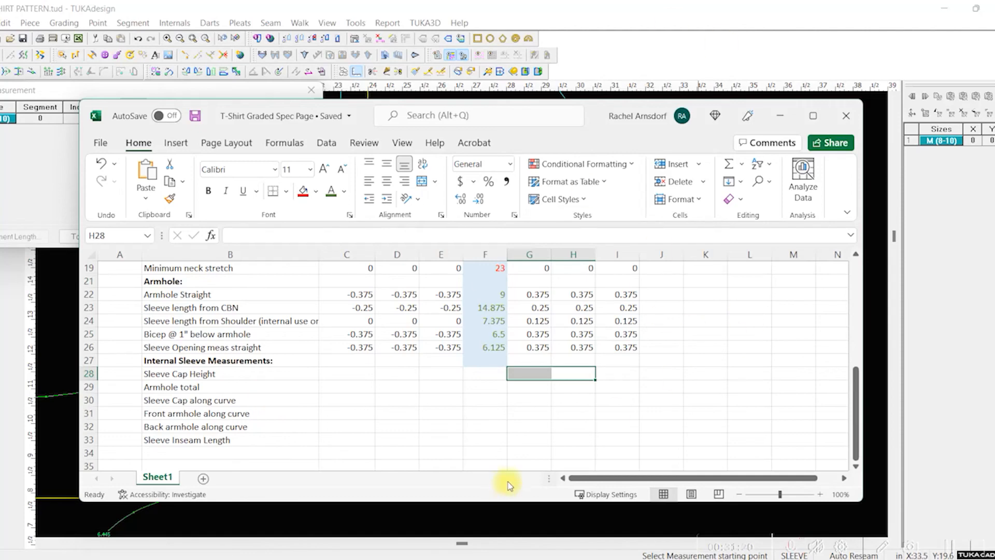
{"action": "scroll", "coordinate": [522, 442], "scroll_direction": "up", "scroll_amount": 1}
{"action": "scroll", "coordinate": [523, 442], "scroll_direction": "up", "scroll_amount": 5}
{"action": "scroll", "coordinate": [533, 414], "scroll_direction": "down", "scroll_amount": 6}
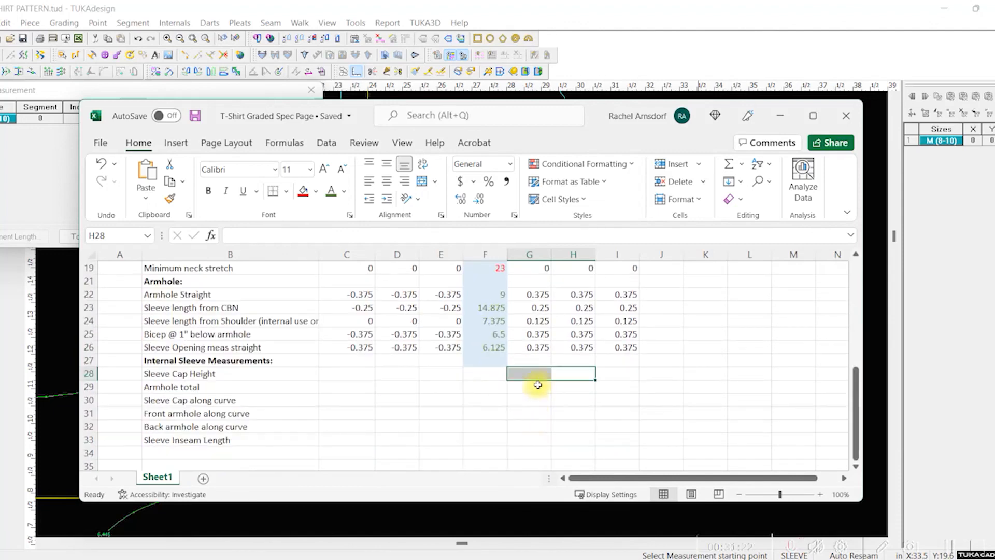
Step: Switch back to TUKAdesign and compare the armhole and sleeve cap totals for size M (8-10) in the Measurement Chart report
{"action": "left_click", "coordinate": [680, 18]}
{"action": "scroll", "coordinate": [462, 314], "scroll_direction": "up", "scroll_amount": 1}
{"action": "scroll", "coordinate": [463, 315], "scroll_direction": "down", "scroll_amount": 2}
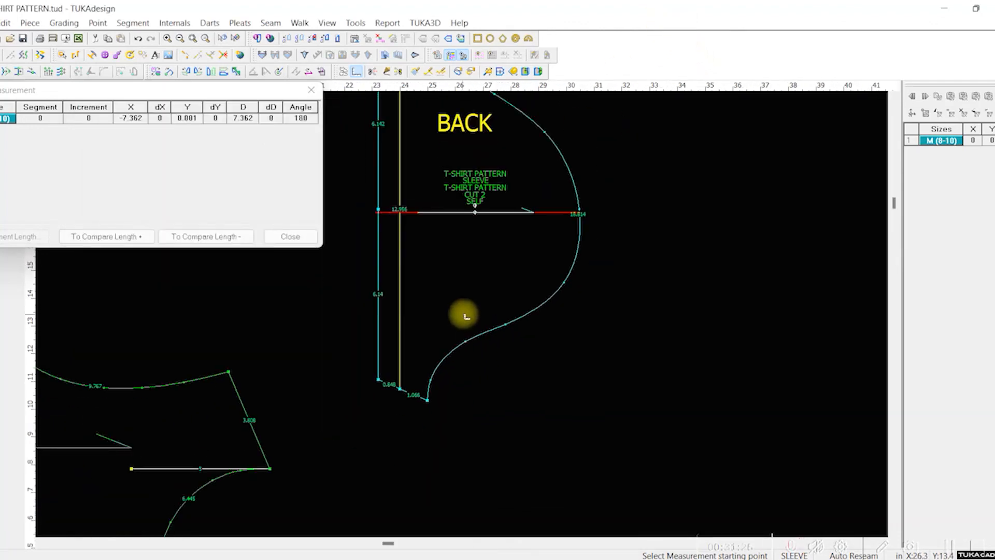
{"action": "scroll", "coordinate": [480, 304], "scroll_direction": "up", "scroll_amount": 2}
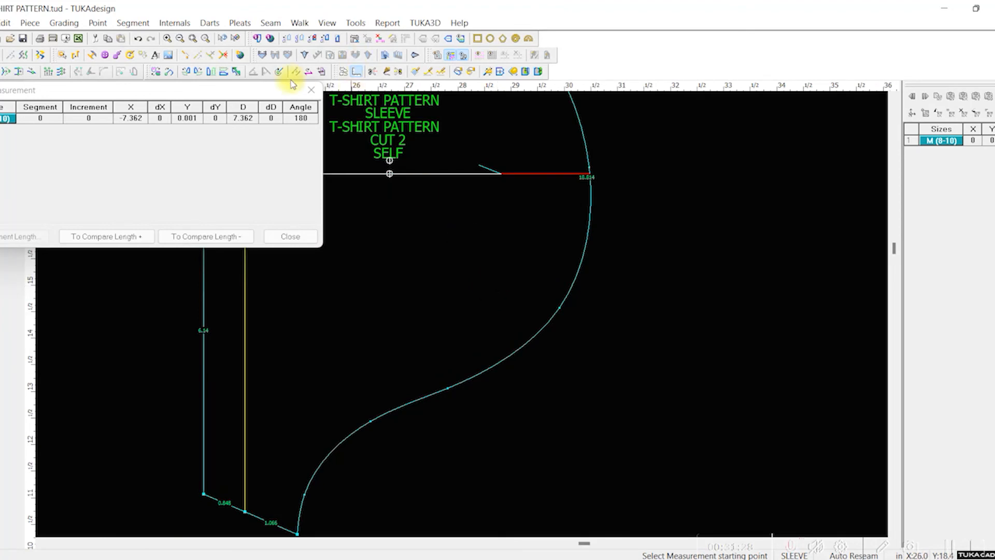
{"action": "left_click", "coordinate": [309, 90]}
{"action": "left_click", "coordinate": [387, 23]}
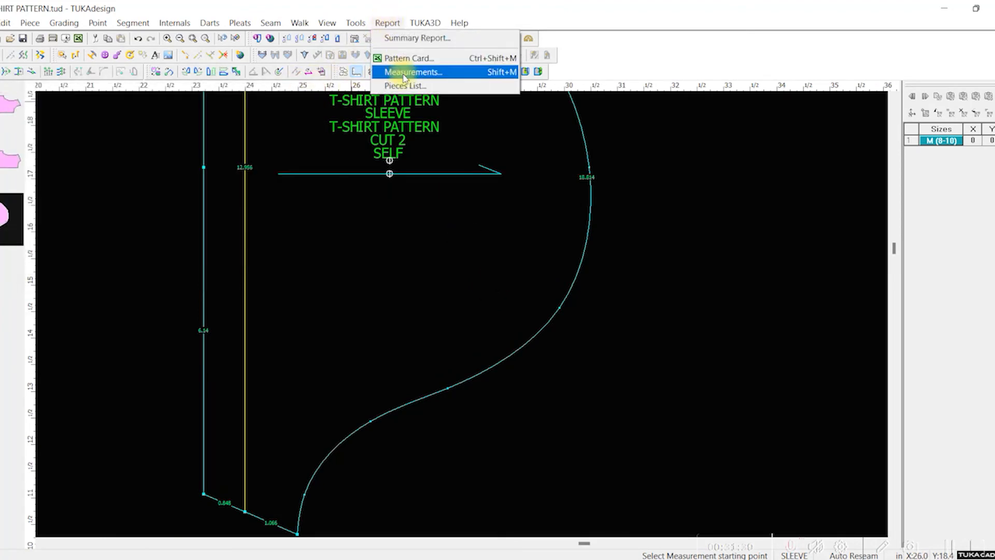
{"action": "left_click", "coordinate": [396, 70]}
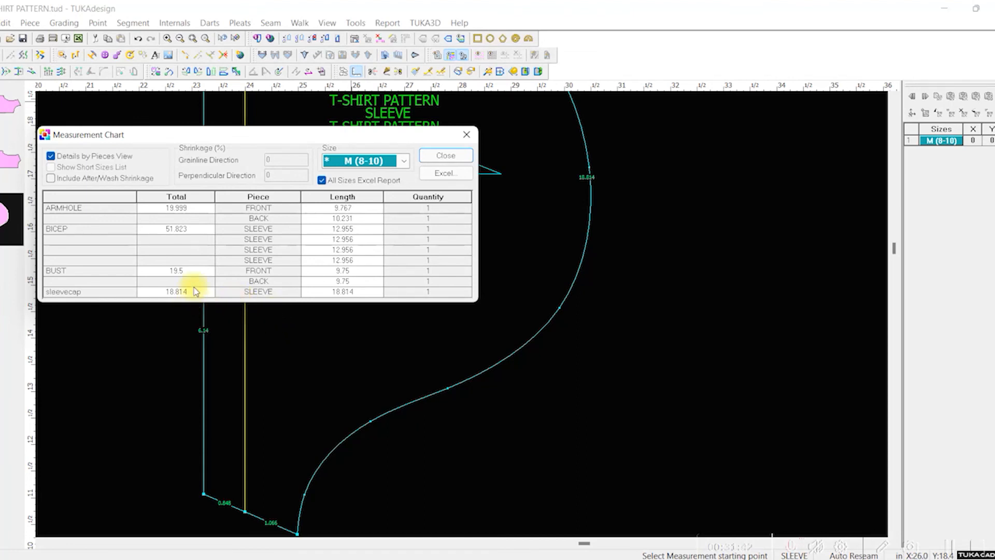
{"action": "left_click", "coordinate": [467, 136]}
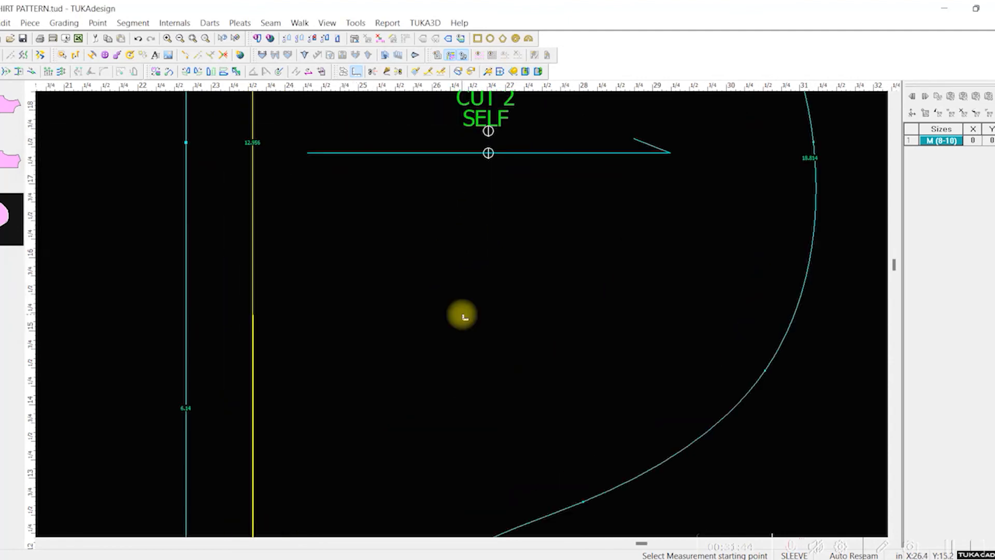
Step: Measure the straight distance from the sleeve's back underarm point to the top of the cap
{"action": "scroll", "coordinate": [460, 314], "scroll_direction": "down", "scroll_amount": 5}
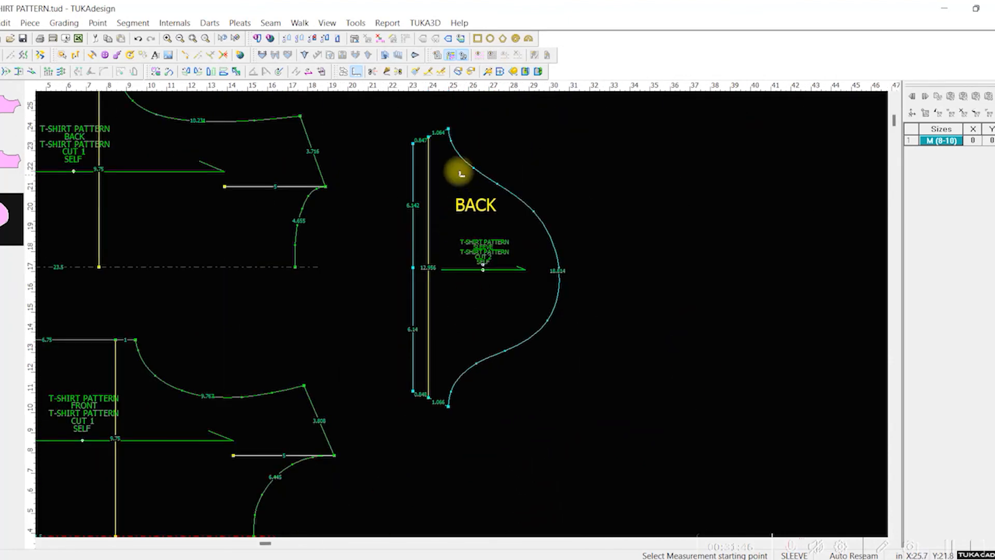
{"action": "left_click", "coordinate": [448, 129]}
{"action": "left_click", "coordinate": [561, 282]}
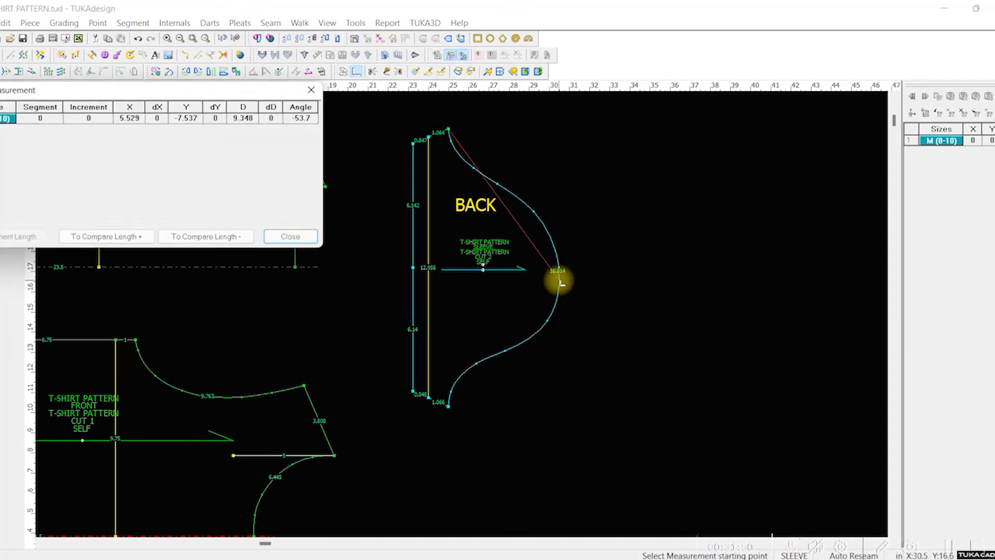
{"action": "left_click", "coordinate": [310, 90]}
Step: Lay the front piece over the back piece with side seams and center lines aligned, and compare their armholes
{"action": "scroll", "coordinate": [317, 219], "scroll_direction": "up", "scroll_amount": 2}
{"action": "scroll", "coordinate": [462, 313], "scroll_direction": "down", "scroll_amount": 3}
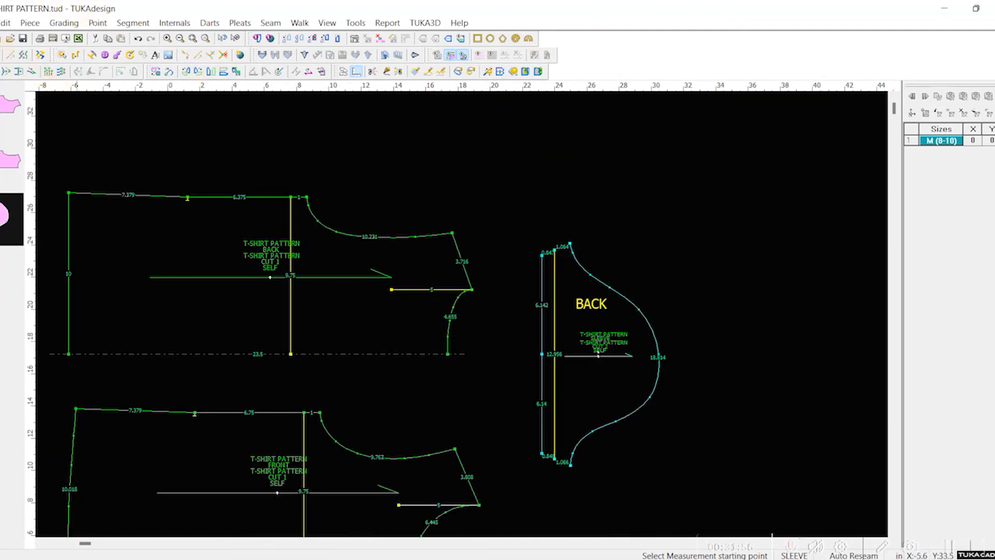
{"action": "left_click", "coordinate": [1, 55]}
{"action": "left_click_drag", "start_coordinate": [286, 443], "coordinate": [279, 228]}
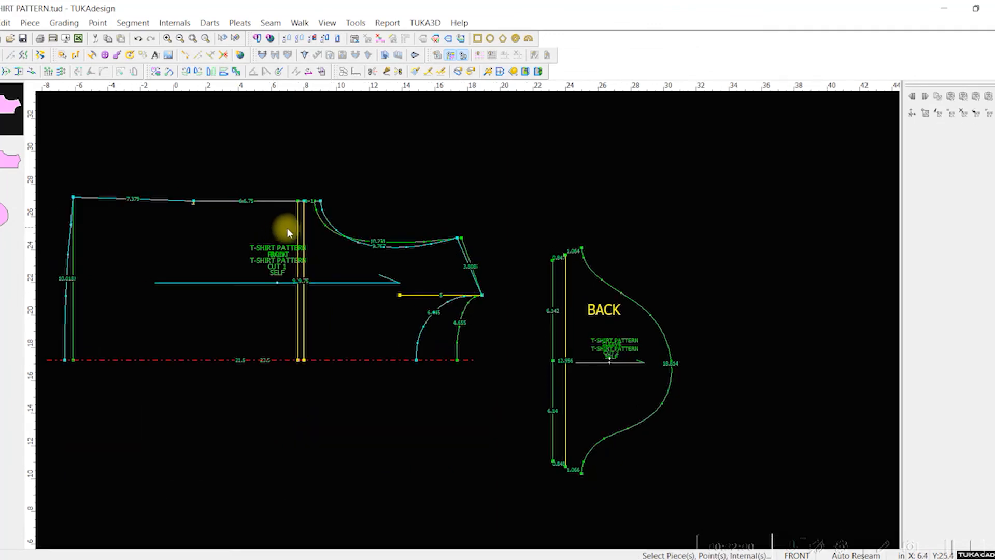
{"action": "scroll", "coordinate": [365, 229], "scroll_direction": "down", "scroll_amount": 1}
{"action": "scroll", "coordinate": [467, 322], "scroll_direction": "down", "scroll_amount": 1}
{"action": "scroll", "coordinate": [511, 352], "scroll_direction": "up", "scroll_amount": 1}
{"action": "scroll", "coordinate": [554, 345], "scroll_direction": "up", "scroll_amount": 1}
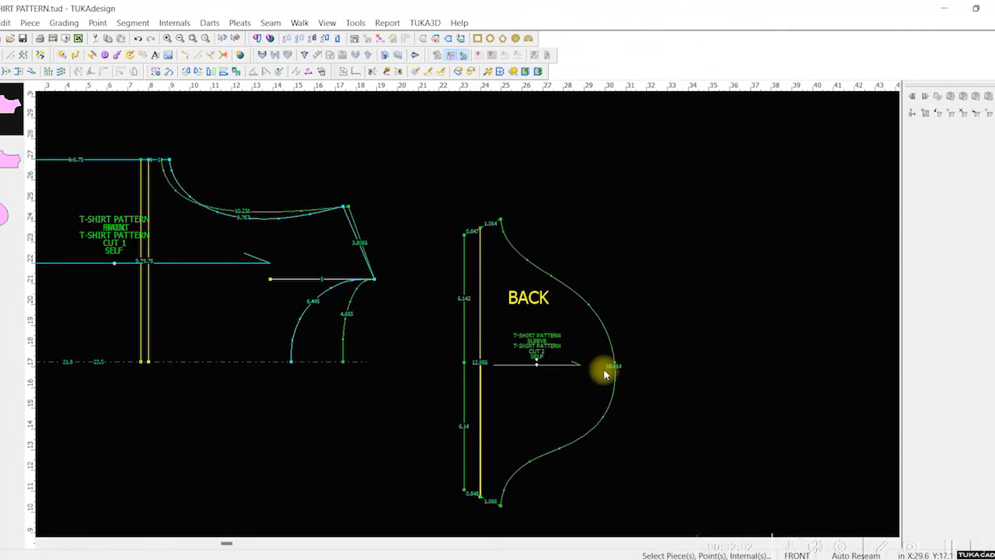
Step: Raise the sleeve cap by moving the points around its top 0.125 in along X
{"action": "key", "text": "q"}
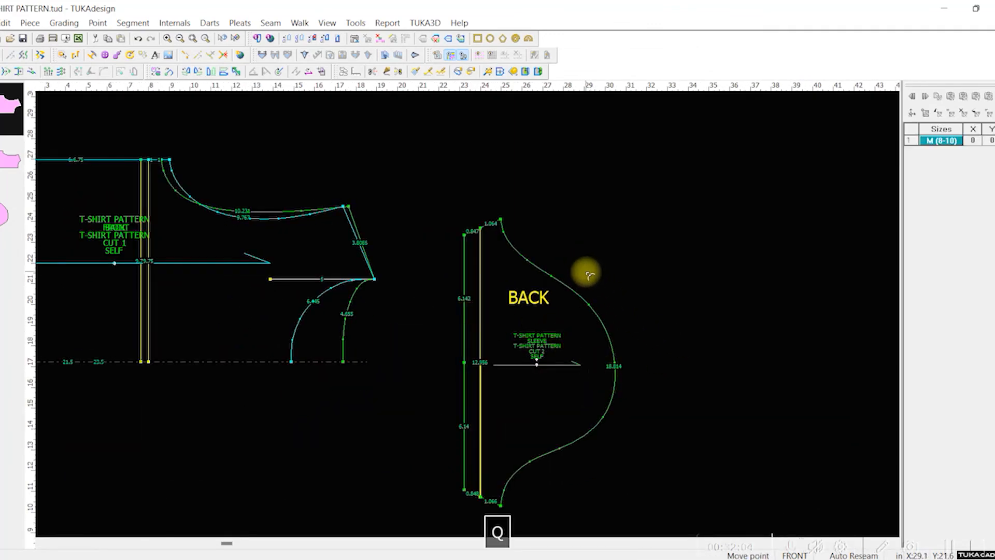
{"action": "key", "text": "v"}
{"action": "left_click_drag", "start_coordinate": [581, 266], "coordinate": [678, 494]}
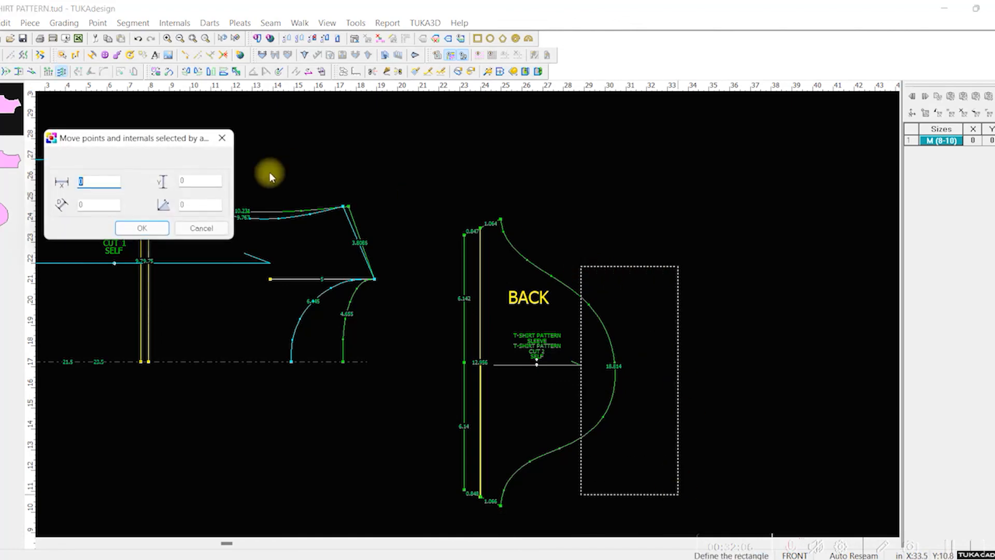
{"action": "type", "text": "1"}
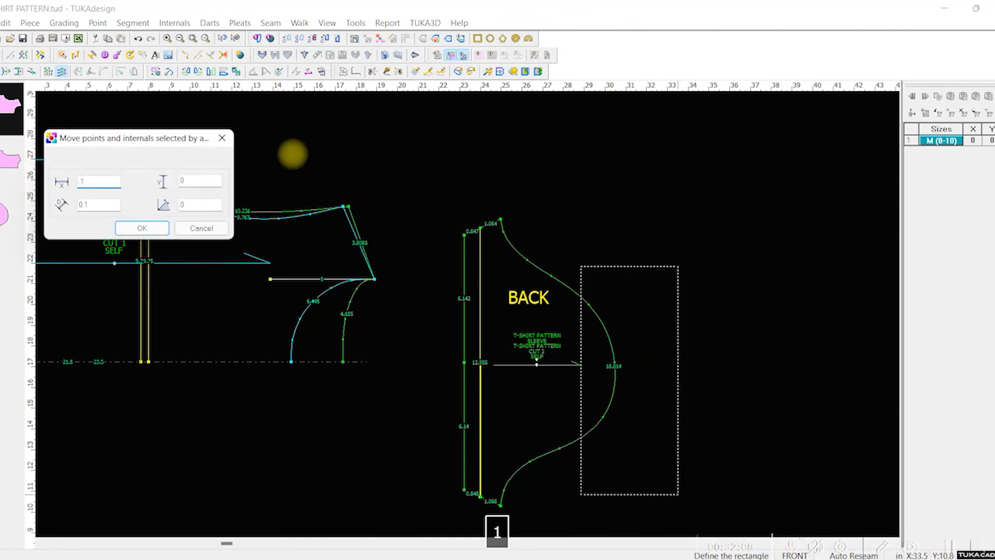
{"action": "type", "text": "25"}
{"action": "left_click", "coordinate": [141, 228]}
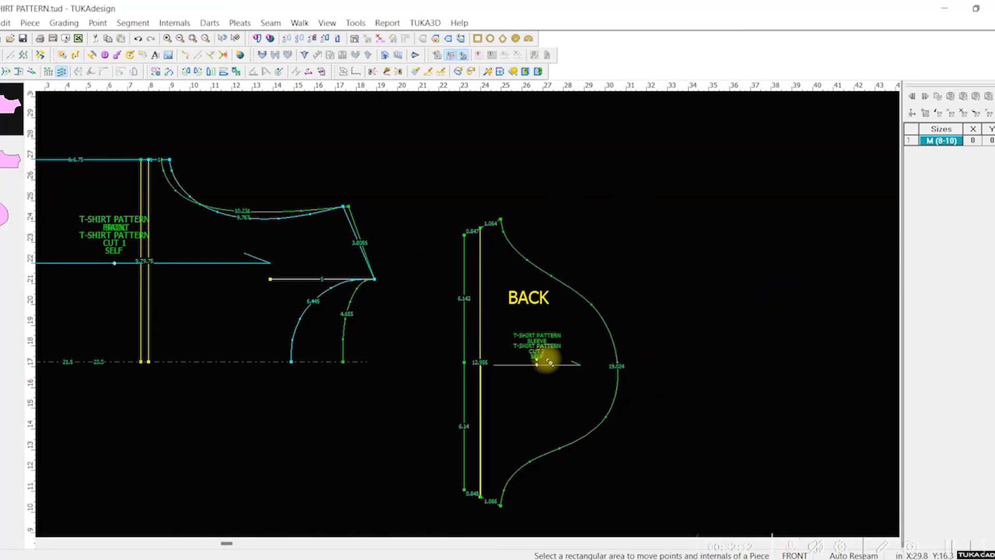
Step: Separate the overlapping body pieces, placing the front piece below the back piece
{"action": "scroll", "coordinate": [243, 386], "scroll_direction": "up", "scroll_amount": 1}
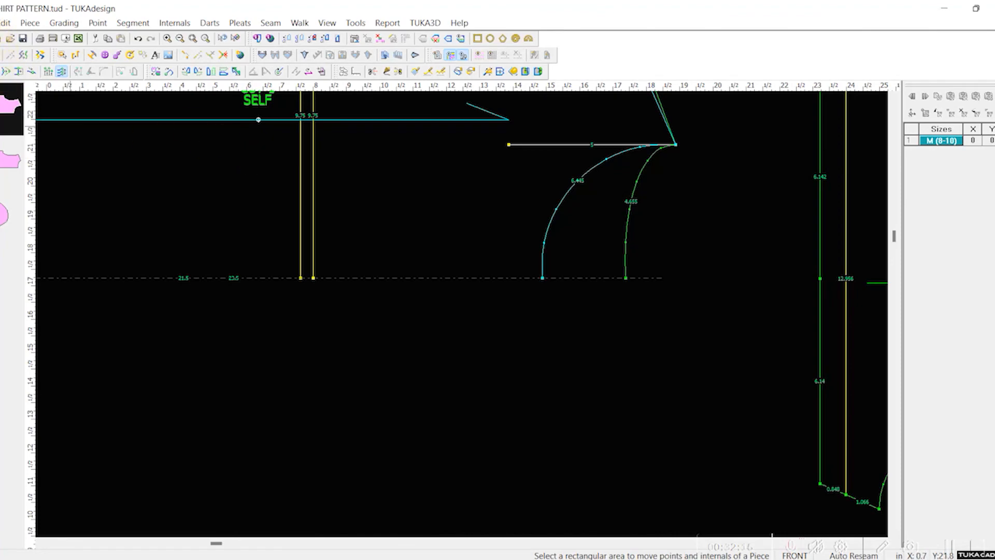
{"action": "key", "text": "Escape"}
{"action": "key", "text": "space"}
{"action": "left_click", "coordinate": [439, 445]}
{"action": "scroll", "coordinate": [490, 367], "scroll_direction": "up", "scroll_amount": 3}
{"action": "scroll", "coordinate": [499, 284], "scroll_direction": "down", "scroll_amount": 1}
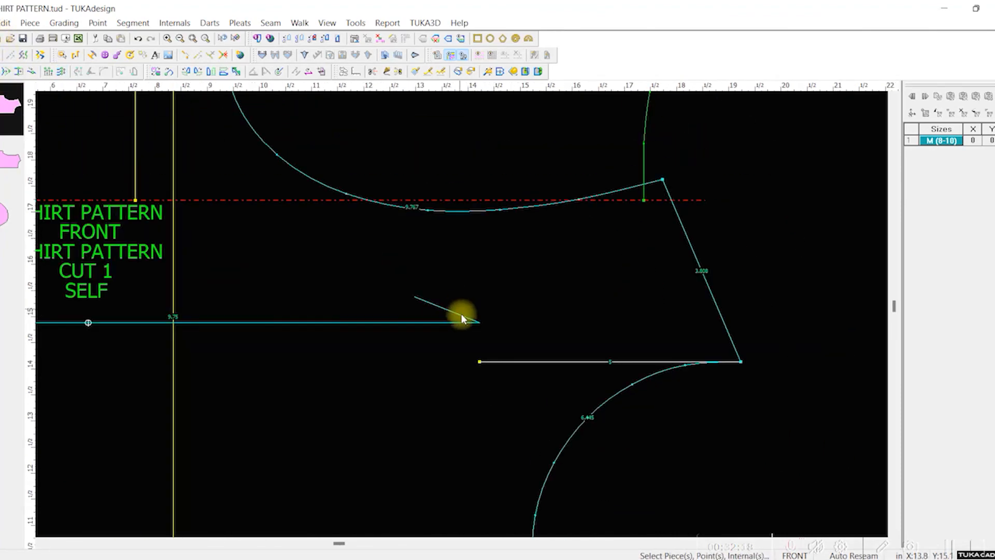
{"action": "scroll", "coordinate": [461, 315], "scroll_direction": "down", "scroll_amount": 5}
{"action": "key", "text": "space"}
{"action": "left_click", "coordinate": [383, 384]}
{"action": "key", "text": "space"}
{"action": "left_click", "coordinate": [417, 212]}
{"action": "scroll", "coordinate": [416, 212], "scroll_direction": "up", "scroll_amount": 1}
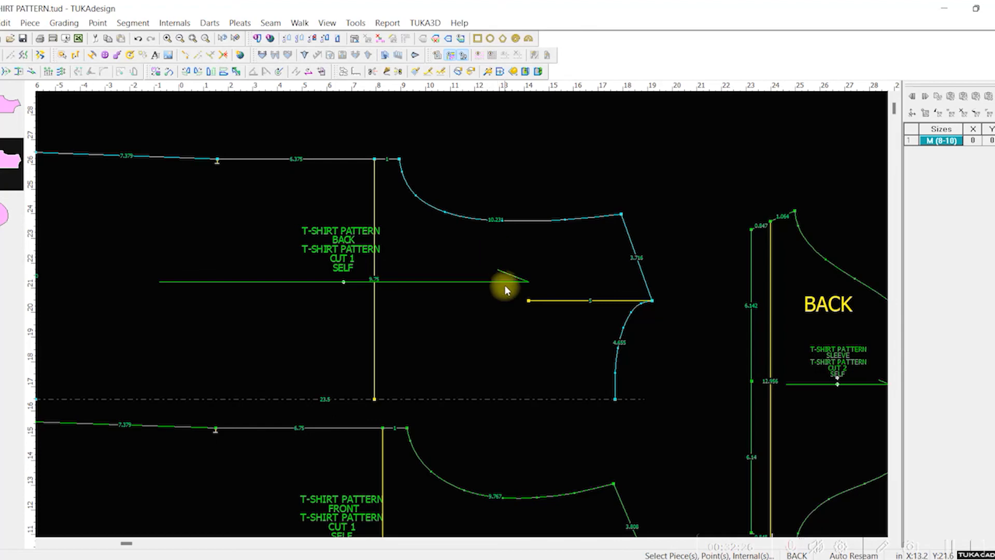
Step: Move the back piece's underarm points, lower armhole points and bust line 0.25 in along X
{"action": "scroll", "coordinate": [504, 285], "scroll_direction": "down", "scroll_amount": 2}
{"action": "key", "text": "v"}
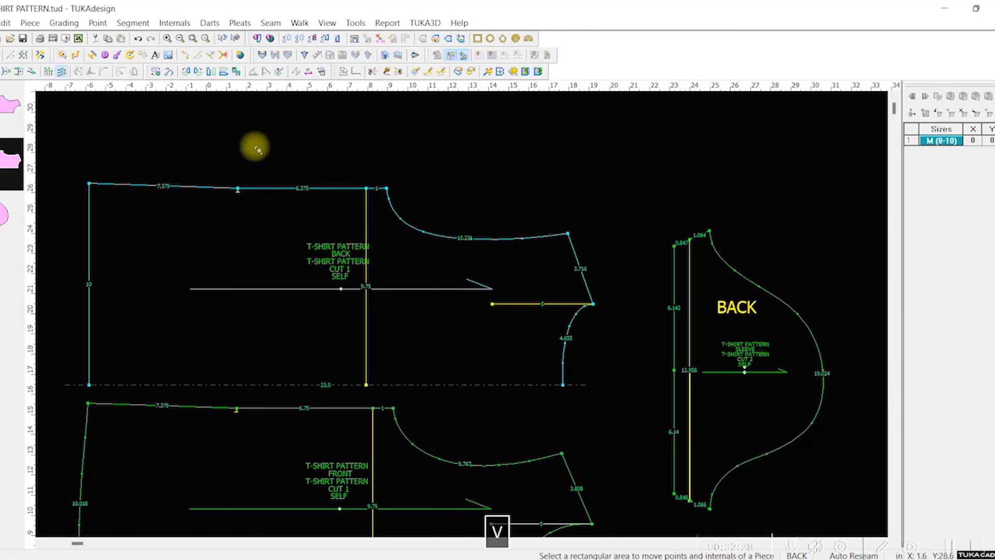
{"action": "left_click_drag", "start_coordinate": [347, 165], "coordinate": [461, 403]}
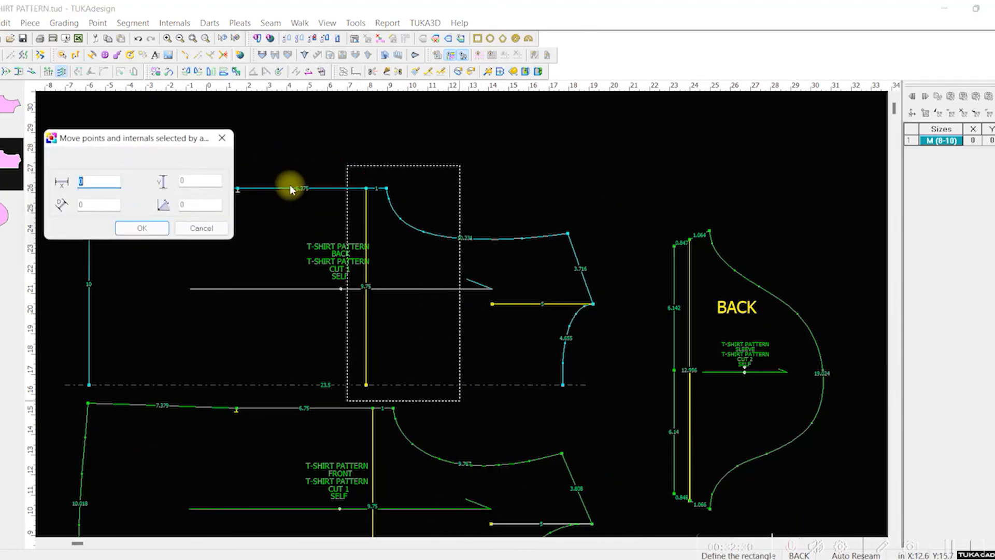
{"action": "type", "text": "25"}
{"action": "key", "text": "Tab"}
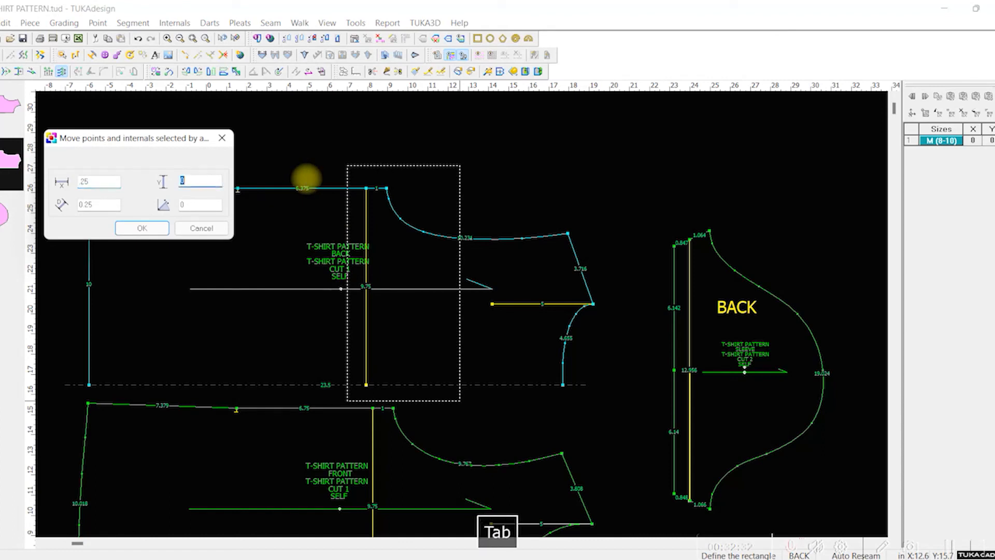
{"action": "left_click", "coordinate": [142, 229]}
Step: Shift the front piece's underarm and lower armhole points, with the side end of its bust line, 0.25 in along X
{"action": "left_click_drag", "start_coordinate": [360, 398], "coordinate": [459, 500]}
{"action": "type", "text": "25"}
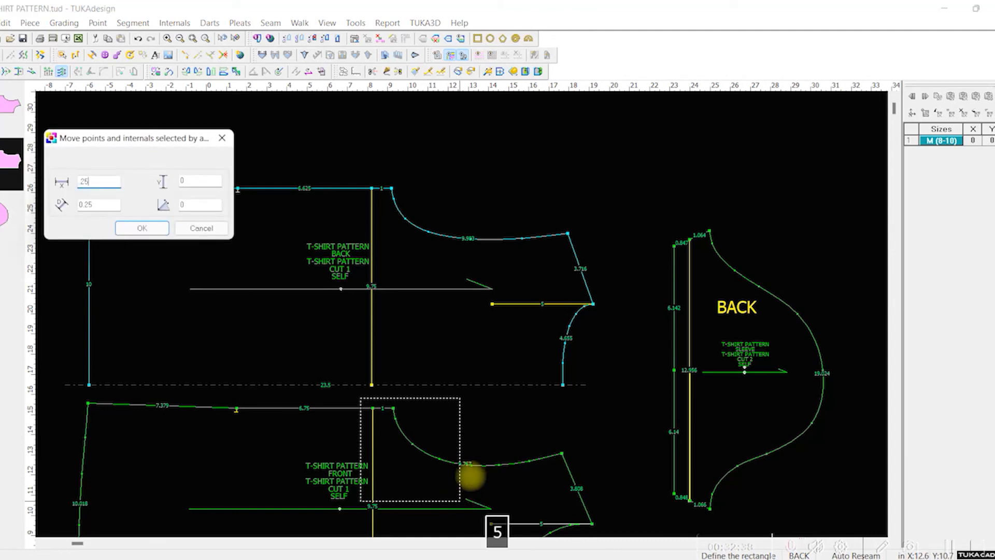
{"action": "left_click", "coordinate": [142, 228]}
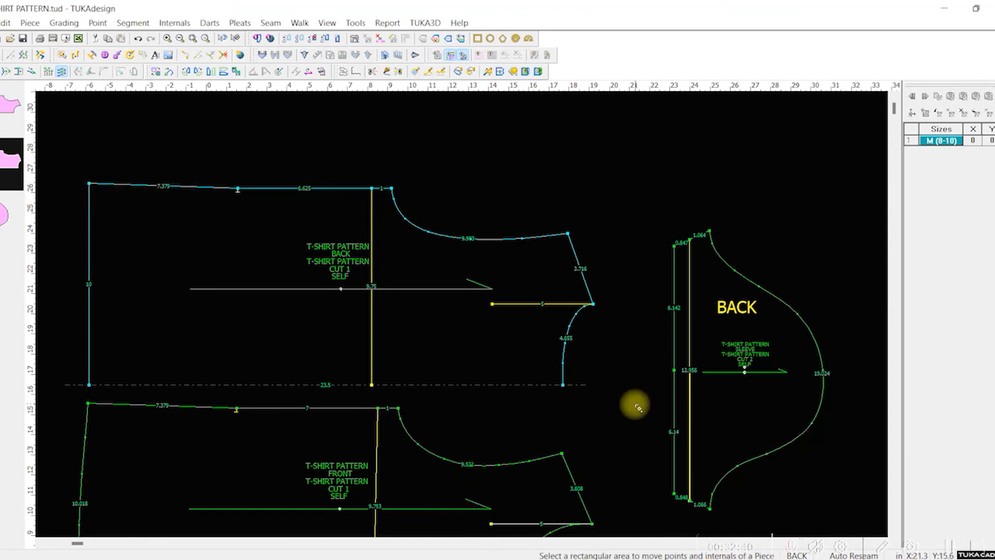
{"action": "scroll", "coordinate": [500, 421], "scroll_direction": "up", "scroll_amount": 3}
{"action": "scroll", "coordinate": [461, 313], "scroll_direction": "down", "scroll_amount": 6}
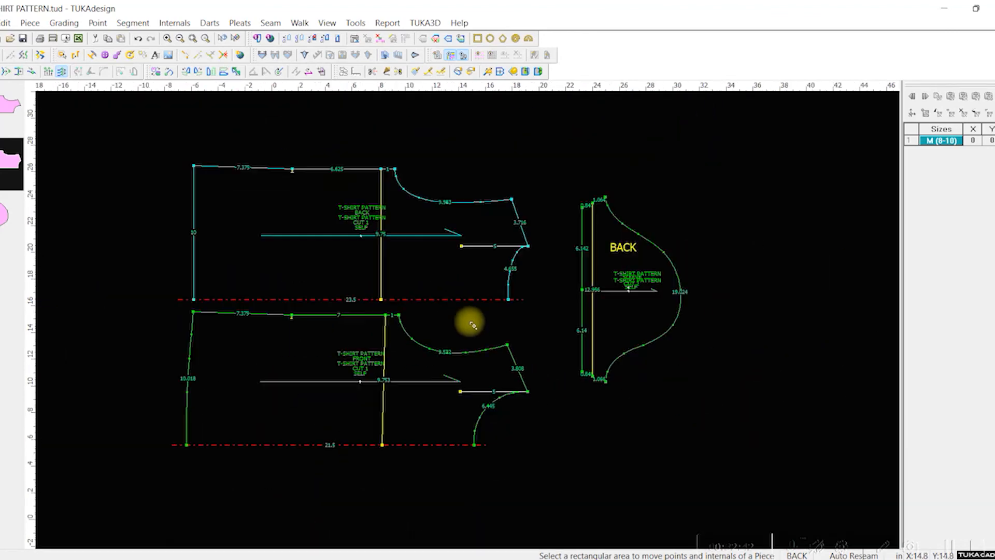
Step: Save the pattern file and compare the armhole and sleeve cap lengths in the measurement chart
{"action": "key", "text": "ctrl+s"}
{"action": "left_click", "coordinate": [387, 22]}
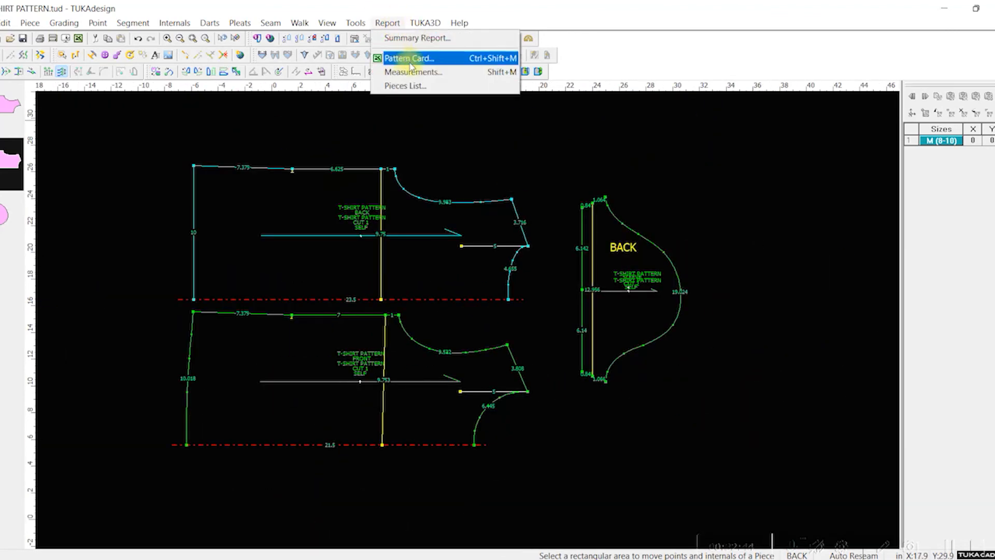
{"action": "left_click", "coordinate": [414, 72]}
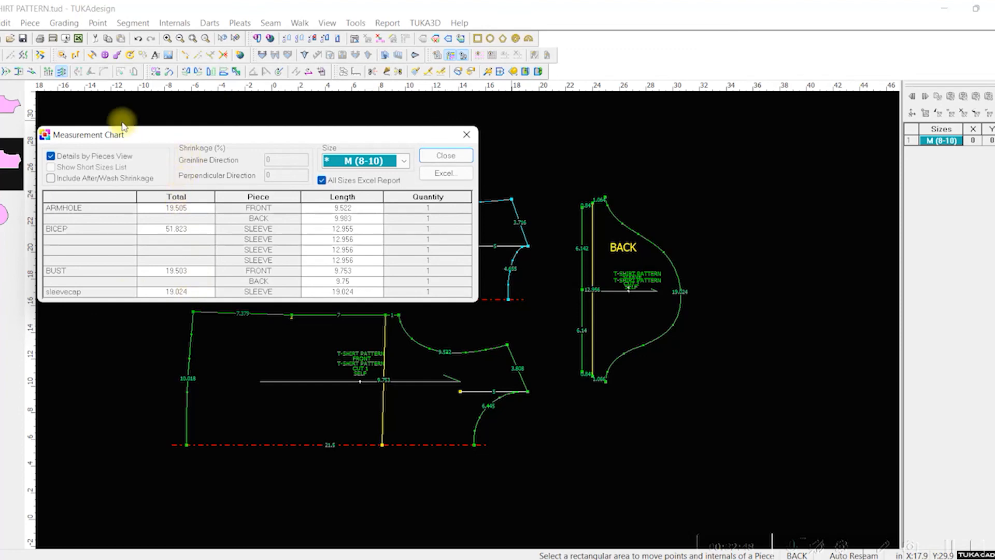
{"action": "left_click", "coordinate": [444, 155]}
Step: Examine the adjusted back, front and sleeve pieces, including their armholes and side seams
{"action": "scroll", "coordinate": [469, 314], "scroll_direction": "up", "scroll_amount": 1}
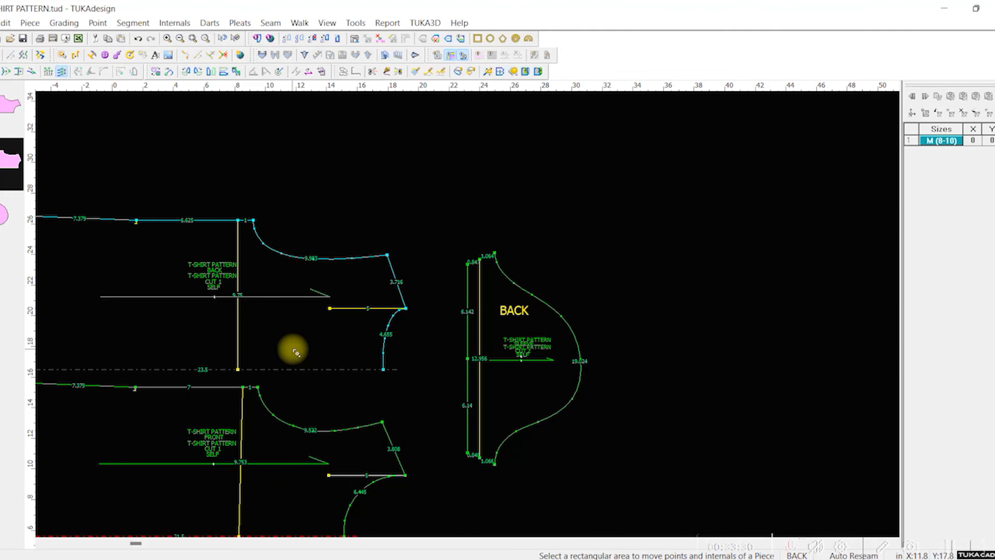
{"action": "left_click", "coordinate": [23, 53]}
{"action": "mouse_move", "coordinate": [335, 307]}
{"action": "left_mouse_down"}
{"action": "mouse_move", "coordinate": [390, 278]}
{"action": "mouse_move", "coordinate": [329, 325]}
{"action": "left_mouse_up"}
{"action": "left_click", "coordinate": [204, 230]}
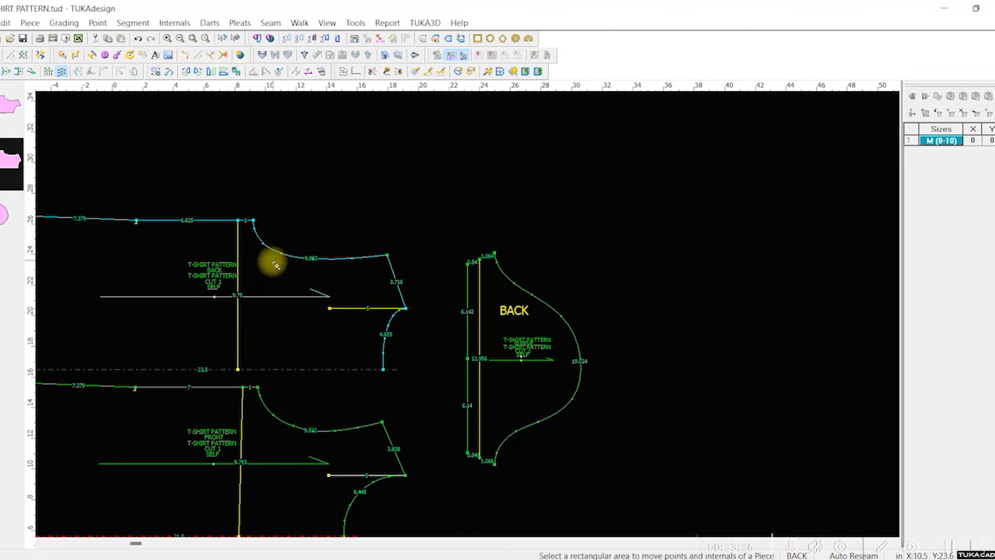
{"action": "scroll", "coordinate": [213, 448], "scroll_direction": "up", "scroll_amount": 2}
{"action": "scroll", "coordinate": [710, 282], "scroll_direction": "down", "scroll_amount": 1}
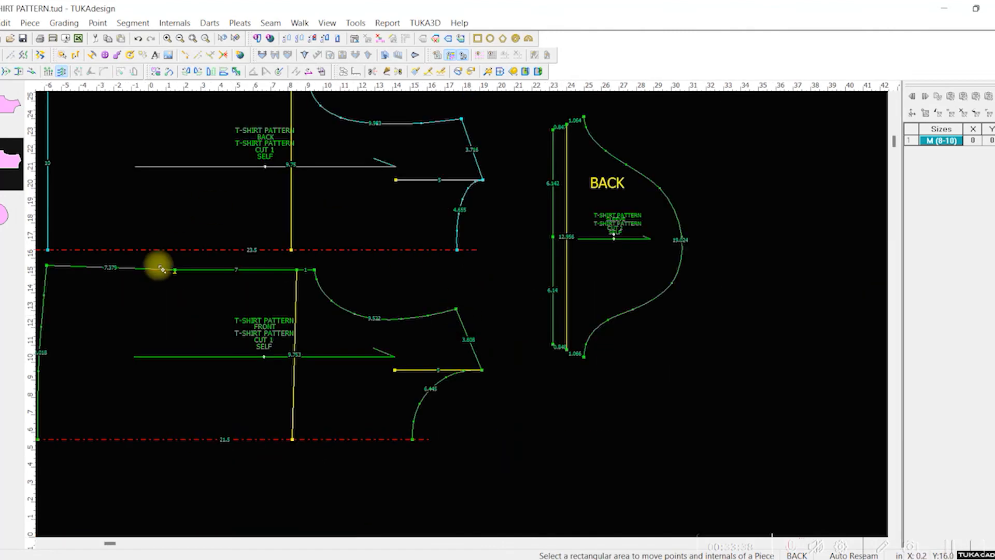
{"action": "scroll", "coordinate": [462, 315], "scroll_direction": "up", "scroll_amount": 1}
{"action": "scroll", "coordinate": [688, 346], "scroll_direction": "down", "scroll_amount": 2}
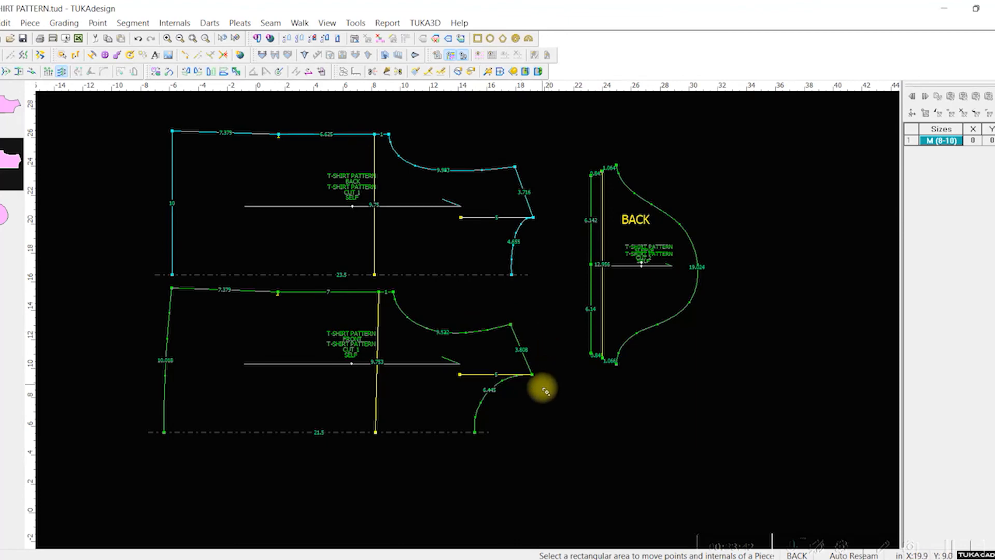
Step: Reshape the front neckline by moving its curve point nearest the center front slightly closer to the center line
{"action": "scroll", "coordinate": [461, 315], "scroll_direction": "up", "scroll_amount": 2}
{"action": "scroll", "coordinate": [465, 316], "scroll_direction": "up", "scroll_amount": 1}
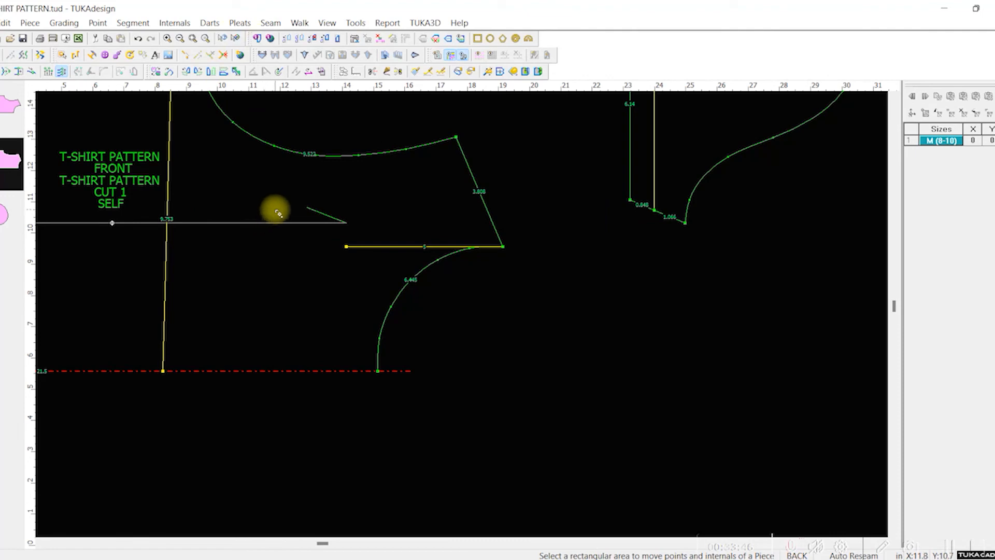
{"action": "key", "text": "m"}
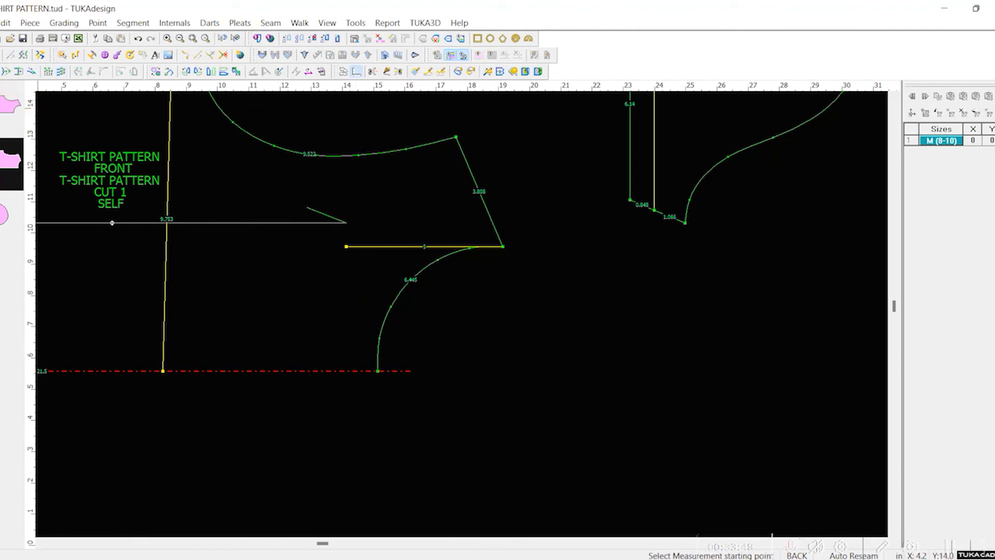
{"action": "left_click", "coordinate": [1, 69]}
{"action": "left_click", "coordinate": [380, 338]}
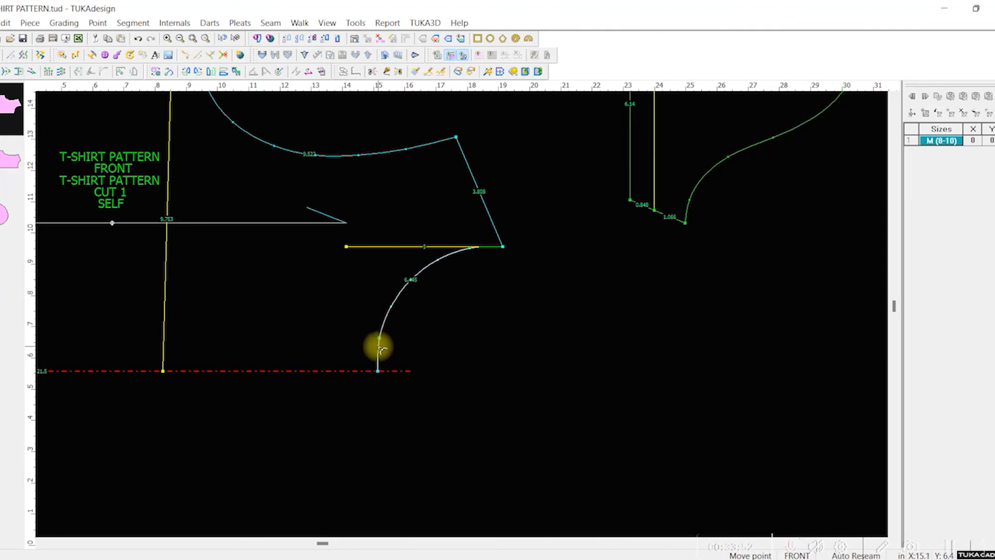
{"action": "left_click", "coordinate": [379, 346]}
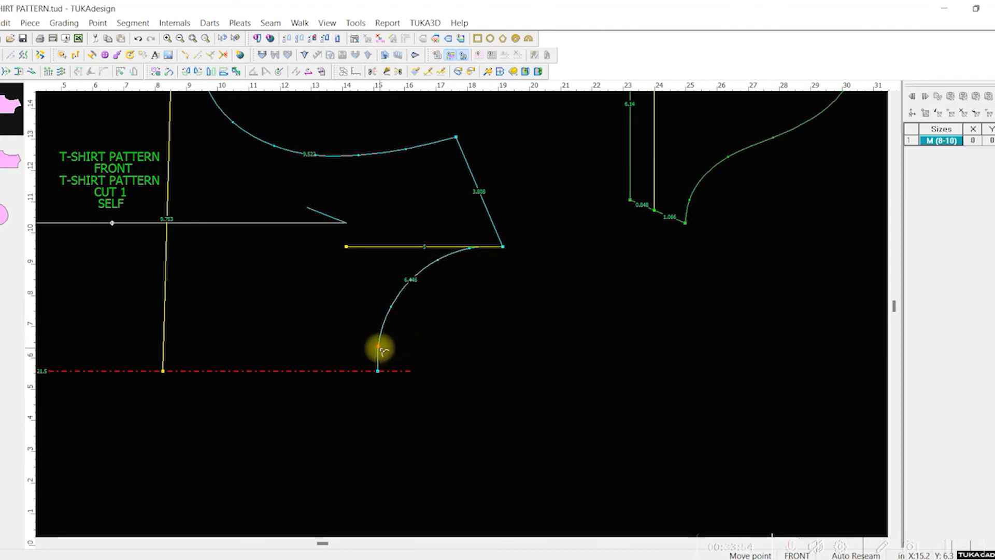